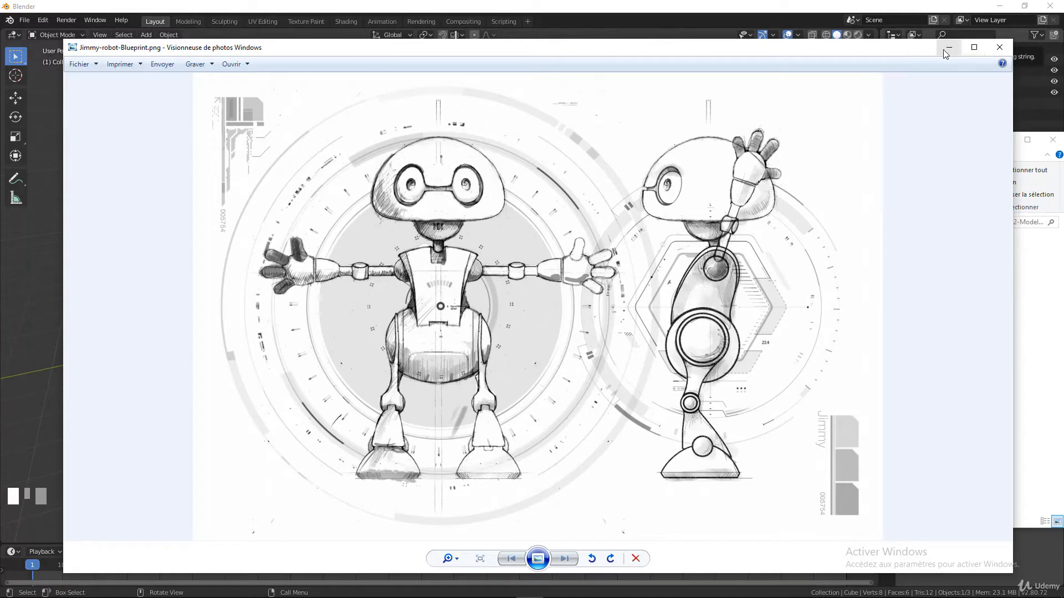
Close the blueprint preview, switch to Blender and delete the default camera, cube and light.
click(999, 48)
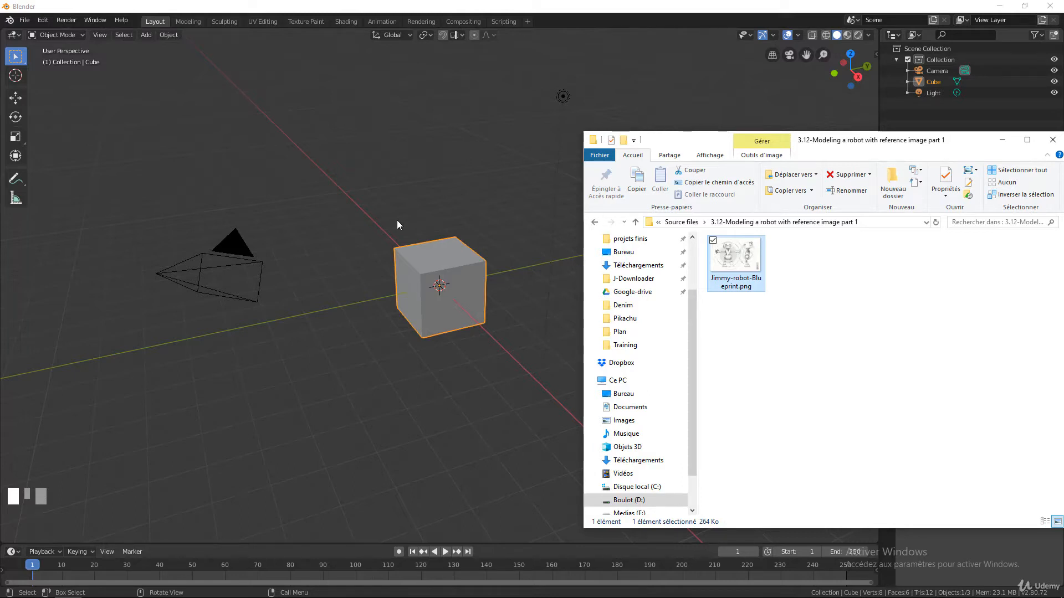
click(599, 5)
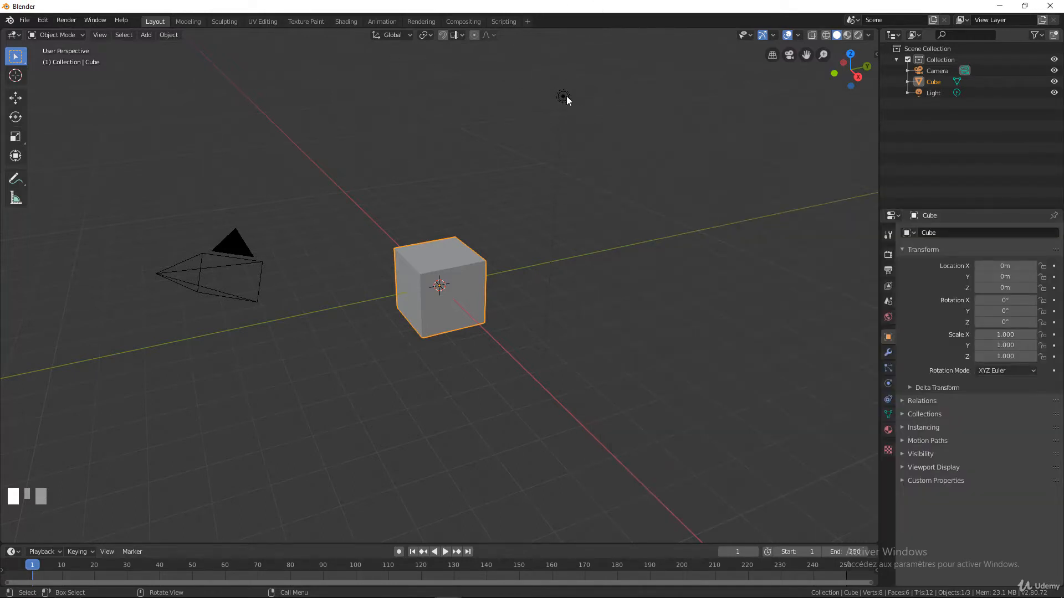
key(a)
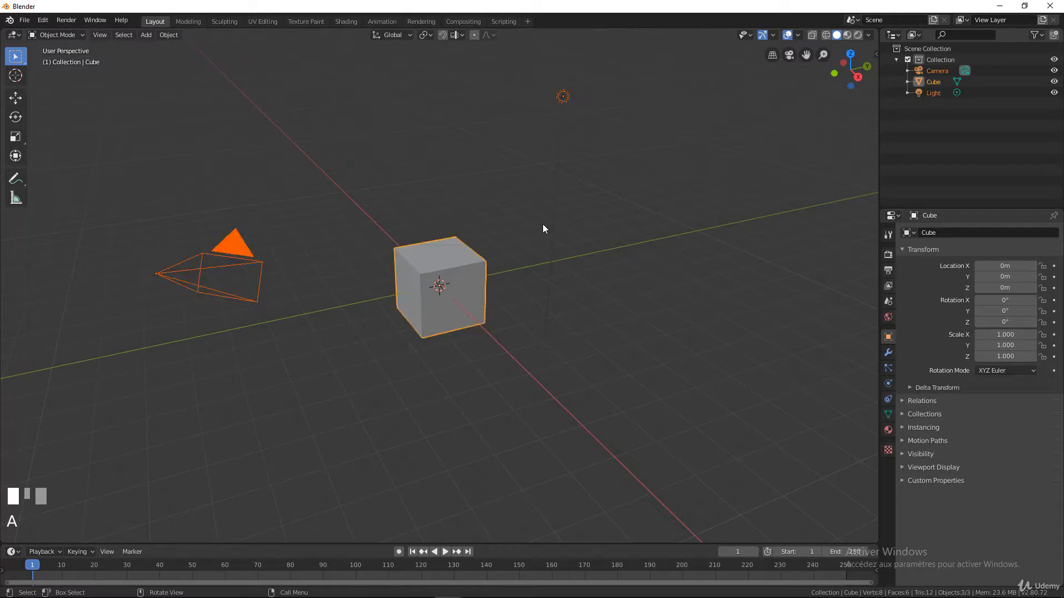
key(x)
click(544, 218)
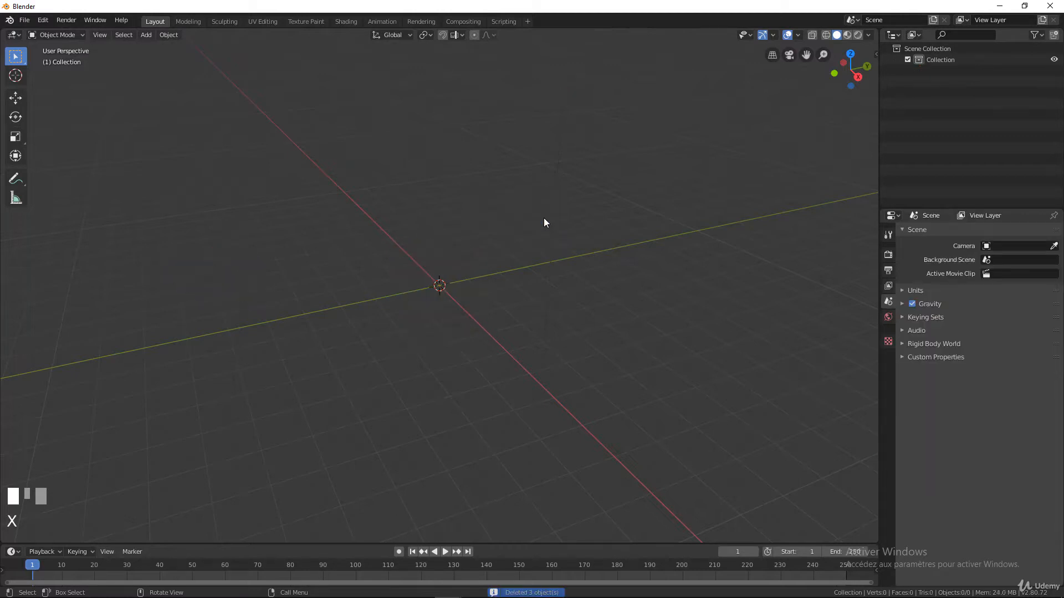
Bring Jimmy-robot-Blueprint.png from the source files folder into the 3D viewport as a reference image, and minimize the folder window.
click(68, 594)
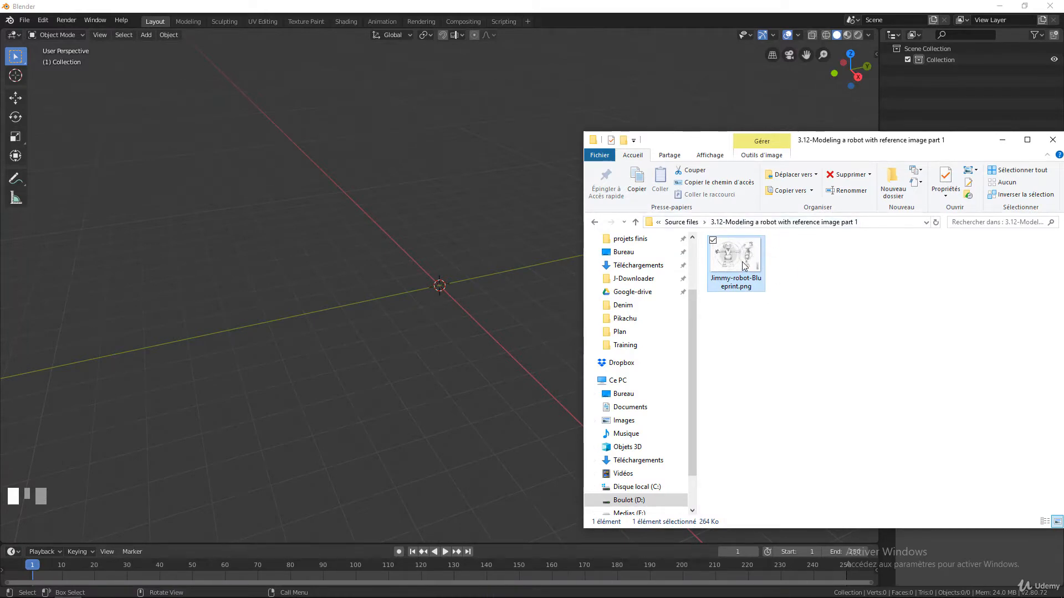
drag(743, 261, 414, 273)
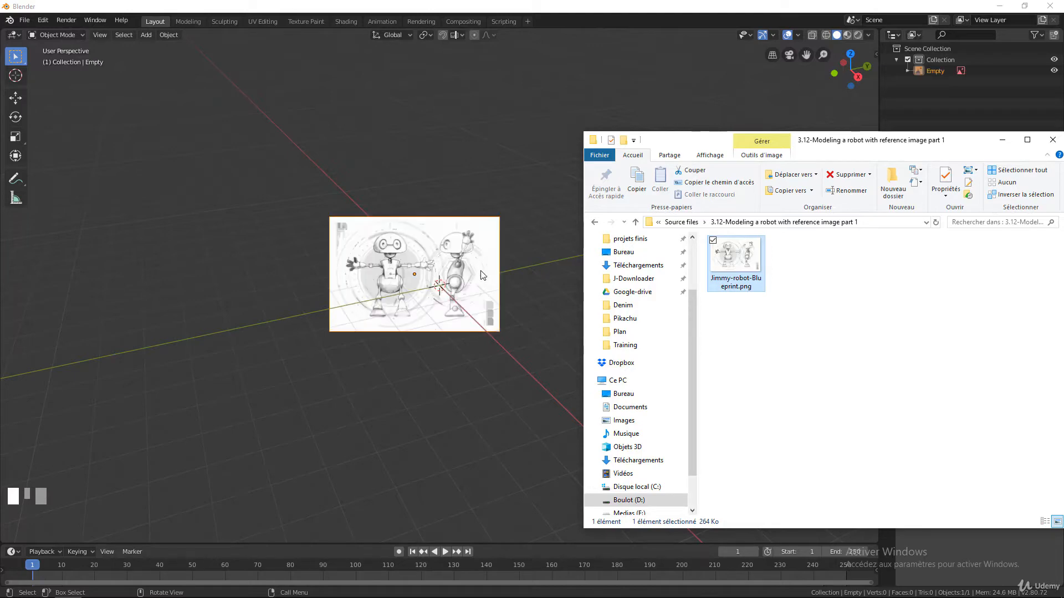
click(1005, 140)
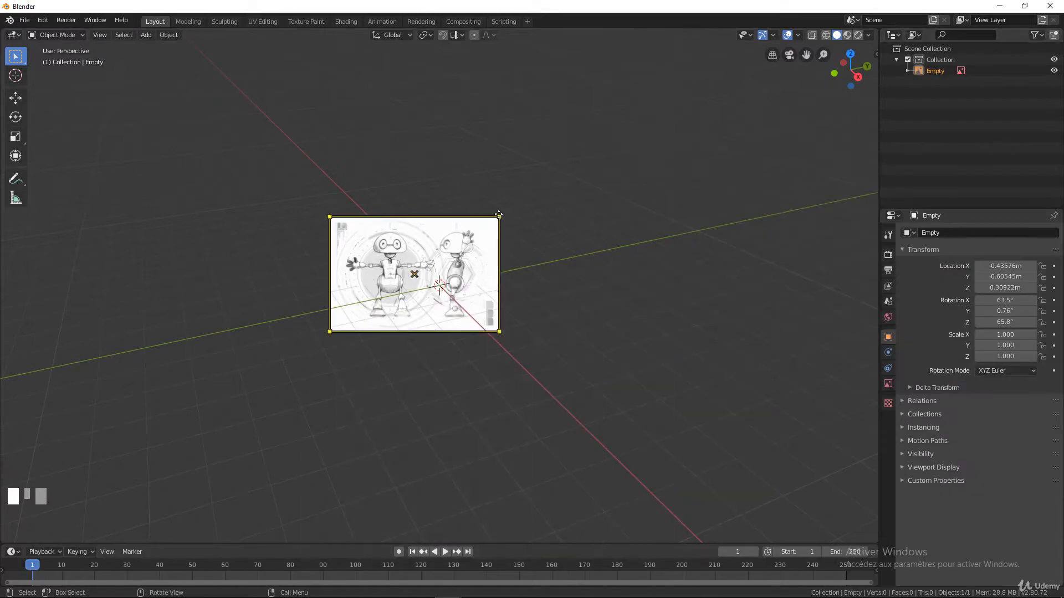
Clear the rotation and location of the reference image so it lies flat at the world origin.
mouse_move(499, 214)
middle_down()
mouse_move(479, 225)
mouse_move(513, 225)
mouse_move(503, 225)
middle_up()
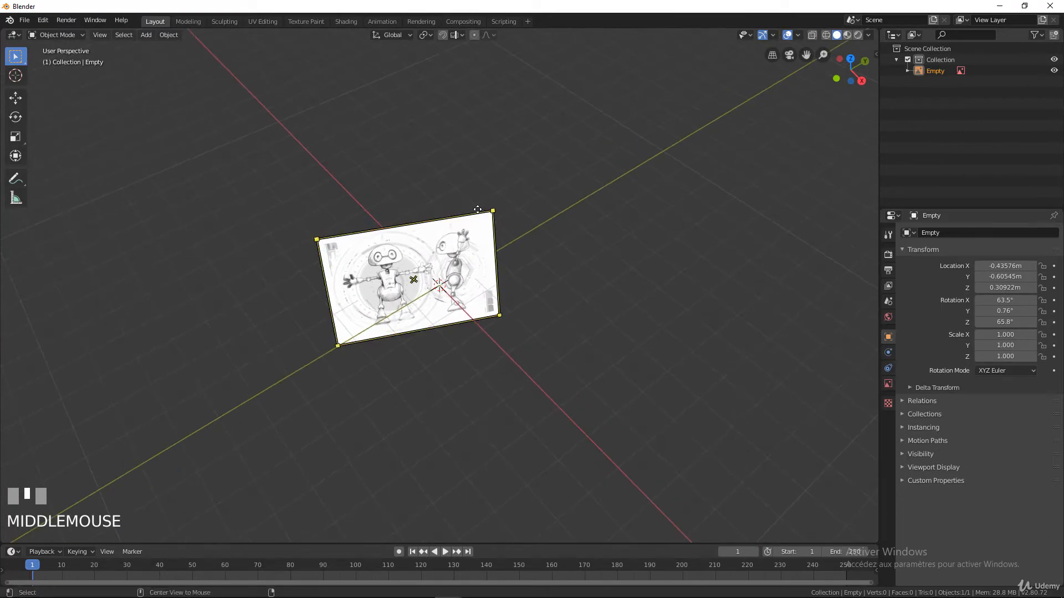
key(alt+r)
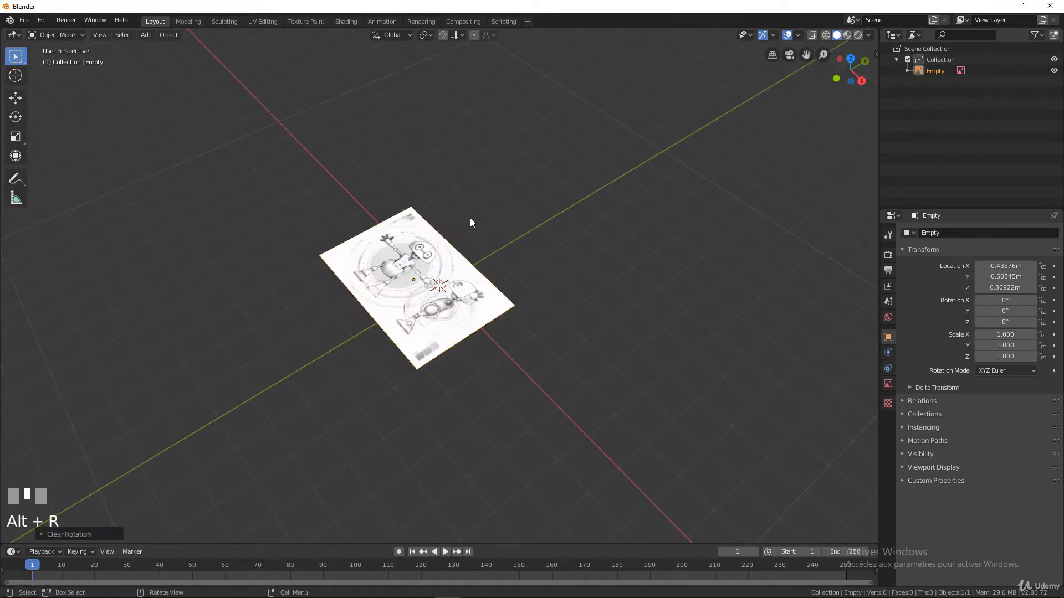
key(alt+g)
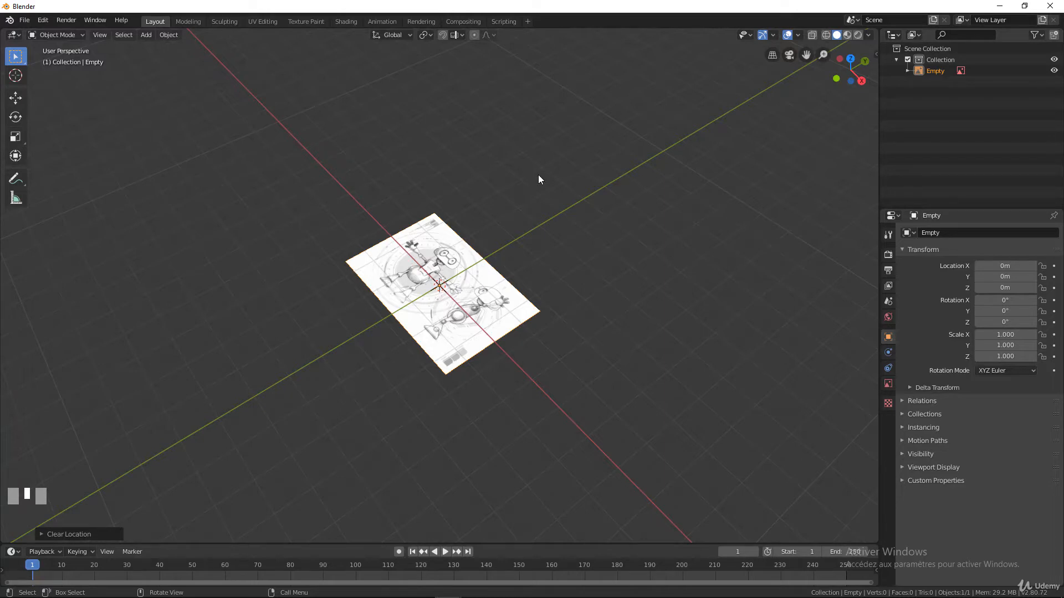
Stand the reference image upright in front orthographic view by rotating it 90° around the X axis.
key(KP_1)
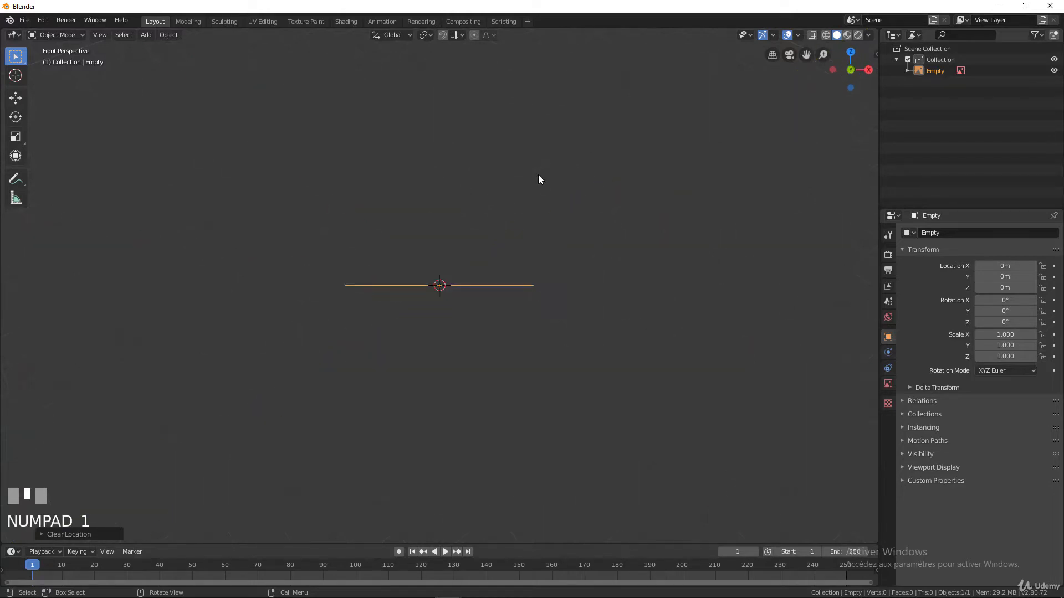
key(KP_5)
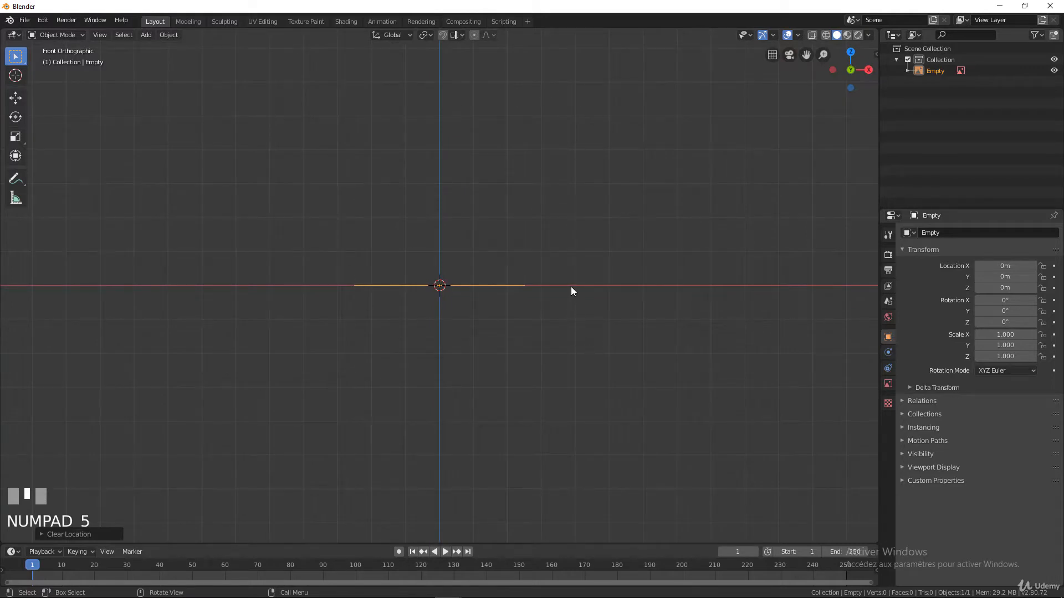
key(r)
key(x)
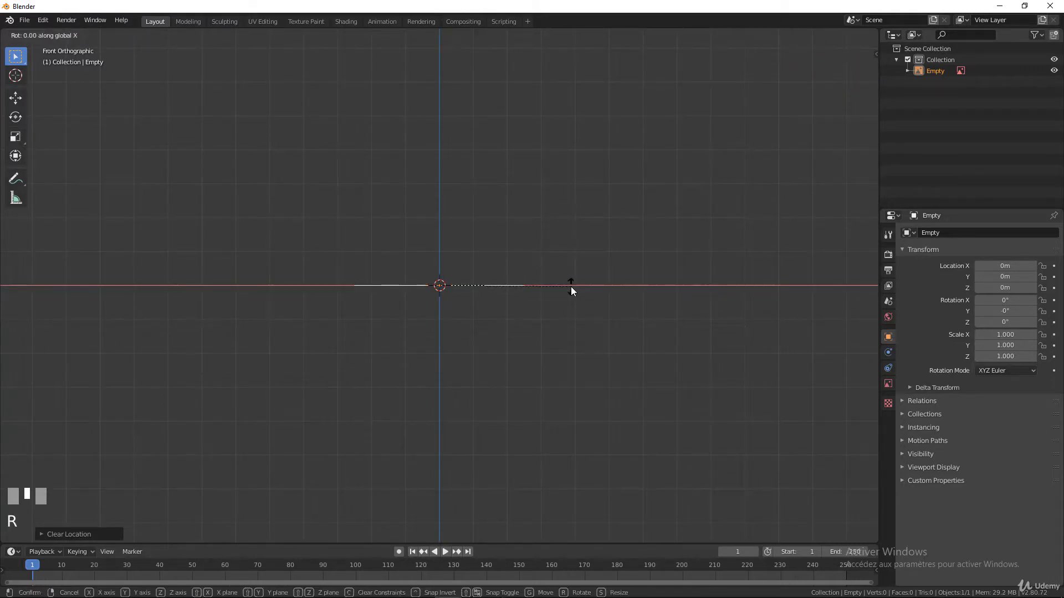
text(90)
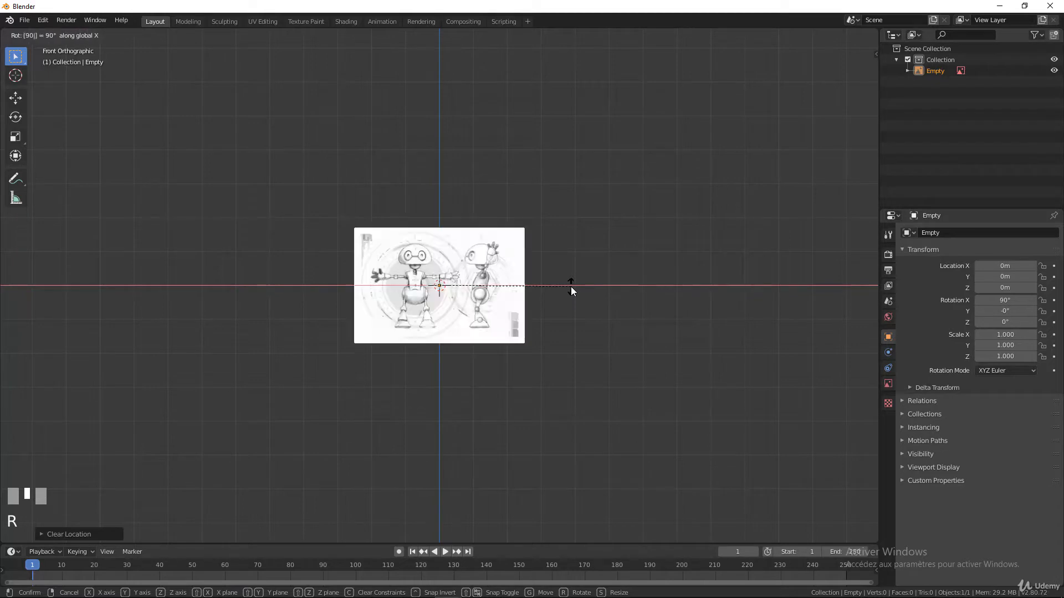
click(571, 287)
scroll(577, 313, up, 4)
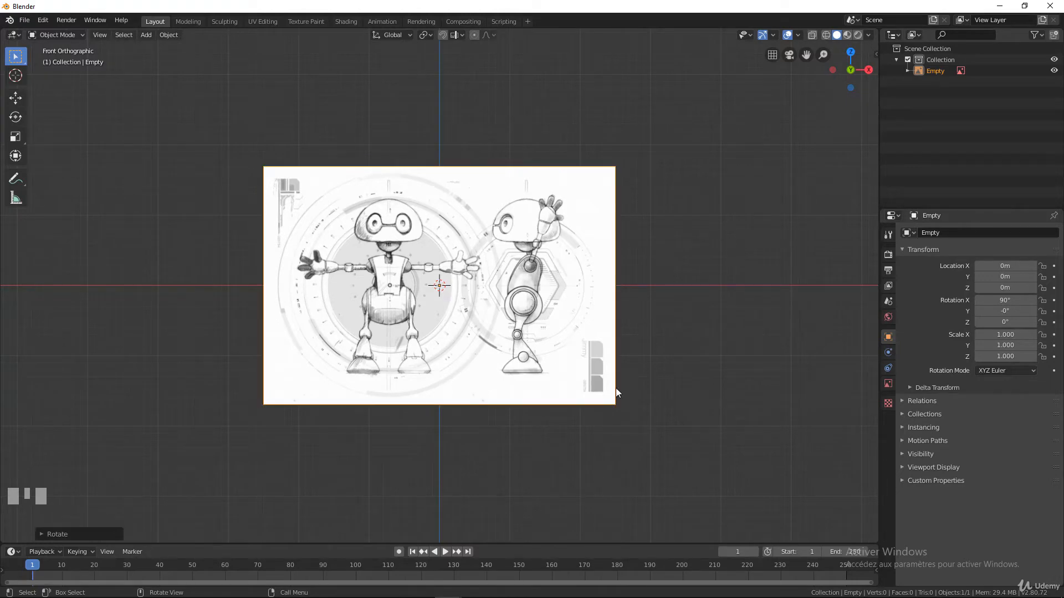
Enable alpha for the reference image and set its transparency to 0.5.
click(888, 384)
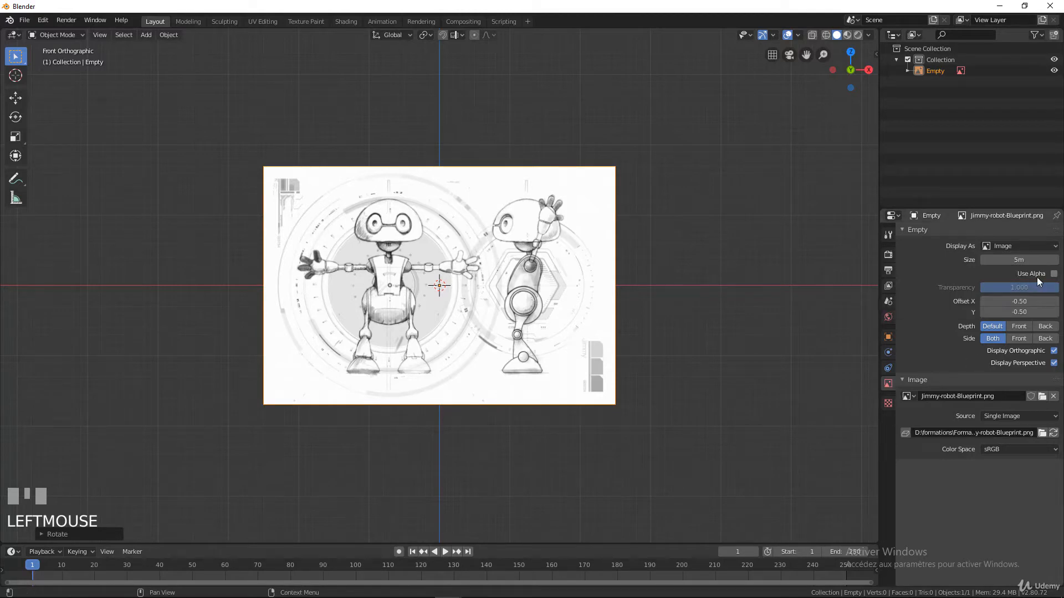
click(1054, 274)
click(1019, 287)
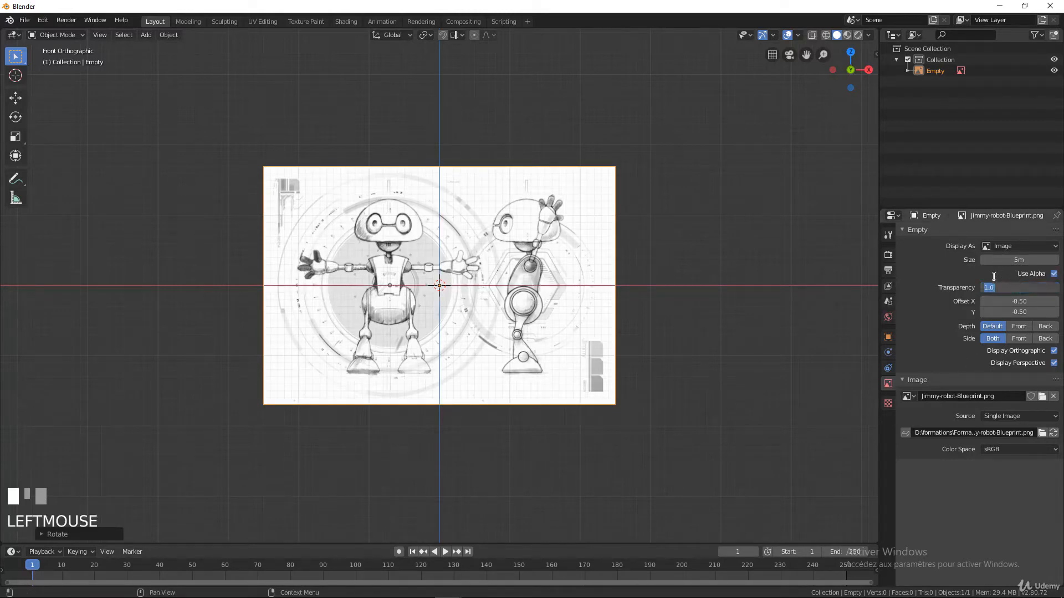
text(0.5)
key(Return)
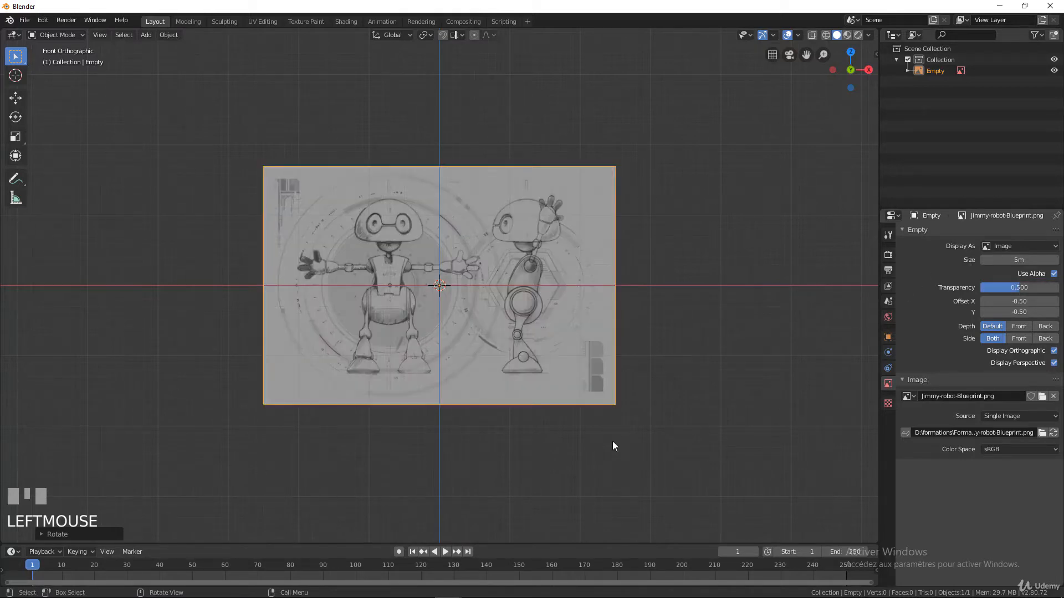
Set the reference image's X offset to -0.36 to center the front-view robot on the vertical axis.
scroll(527, 189, up, 2)
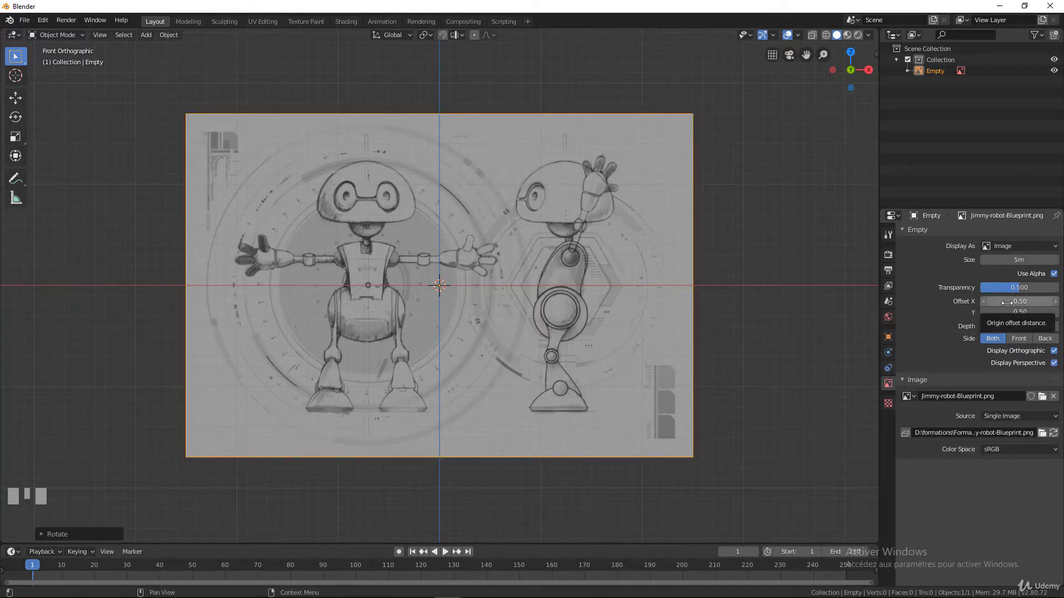
drag(1007, 303, 1048, 302)
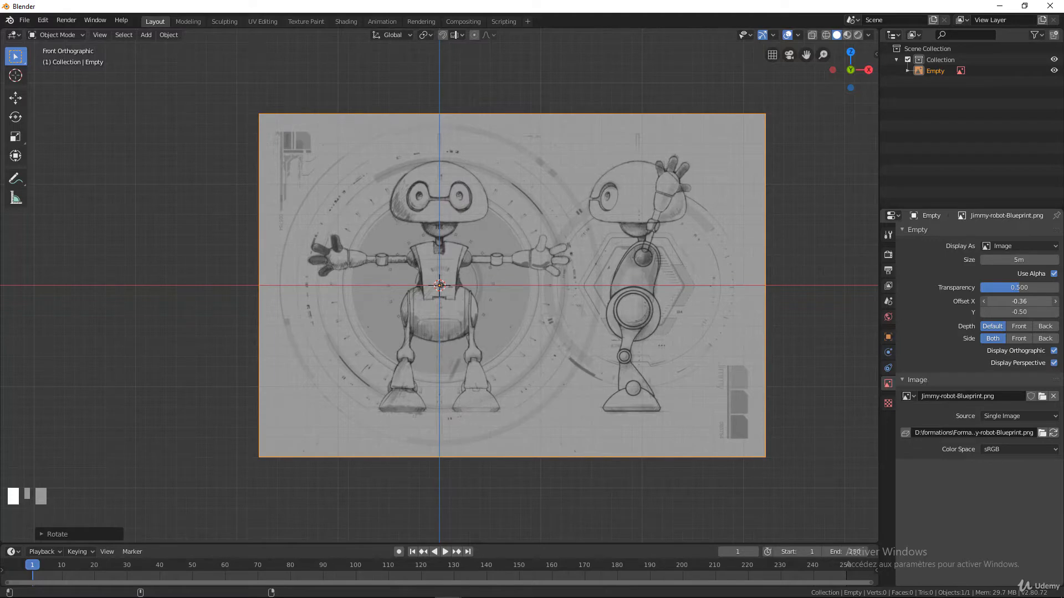
Examine how the front-view robot's head, torso and pelvis line up with the vertical Z axis.
scroll(609, 260, up, 4)
scroll(526, 183, down, 2)
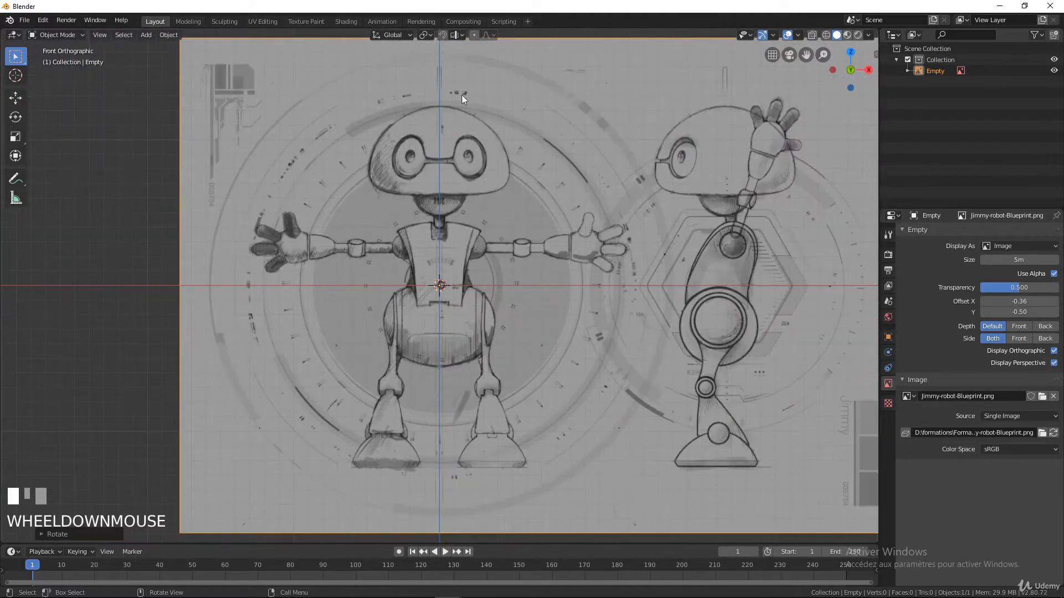
scroll(524, 227, up, 5)
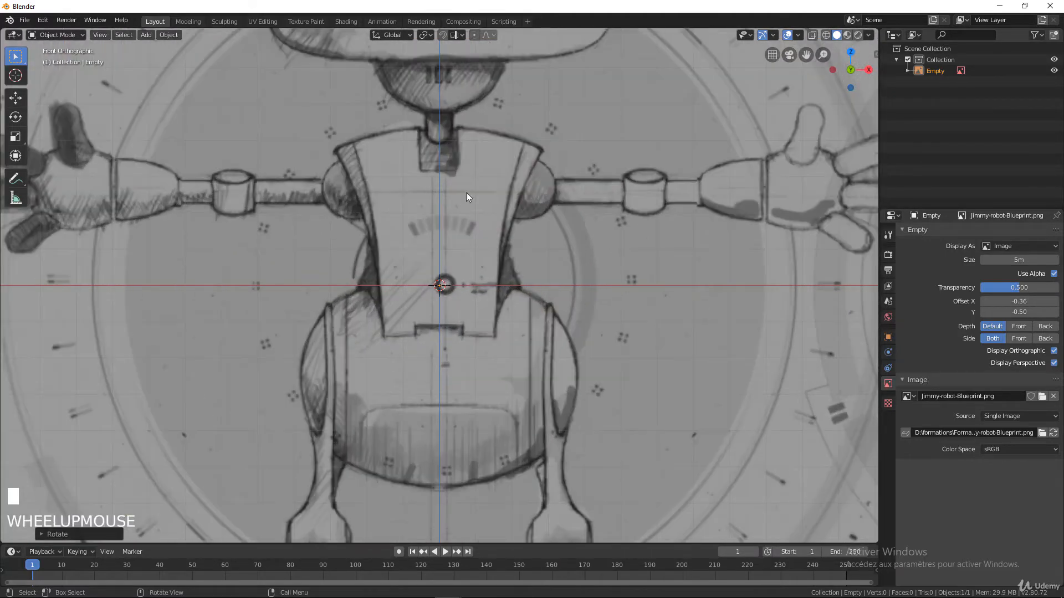
scroll(474, 372, down, 4)
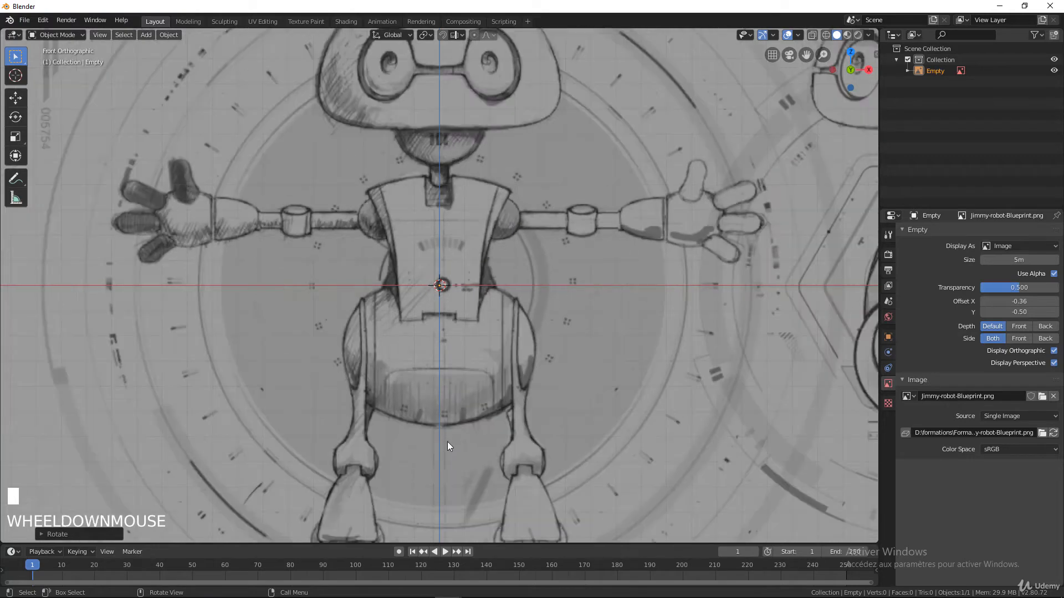
scroll(474, 305, up, 3)
scroll(447, 145, down, 1)
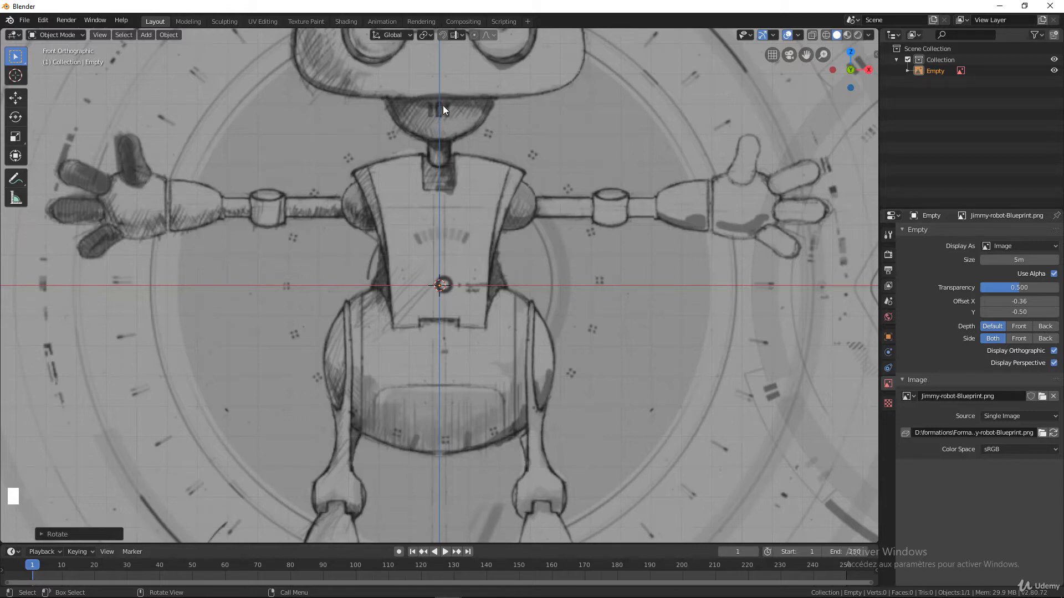
scroll(483, 229, down, 3)
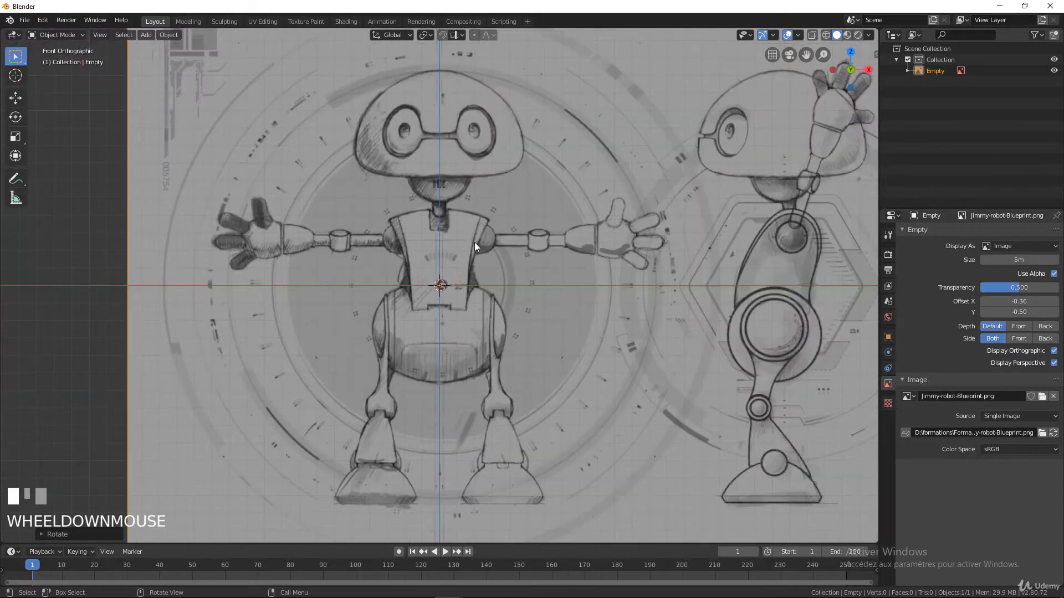
scroll(448, 199, down, 3)
scroll(452, 216, up, 3)
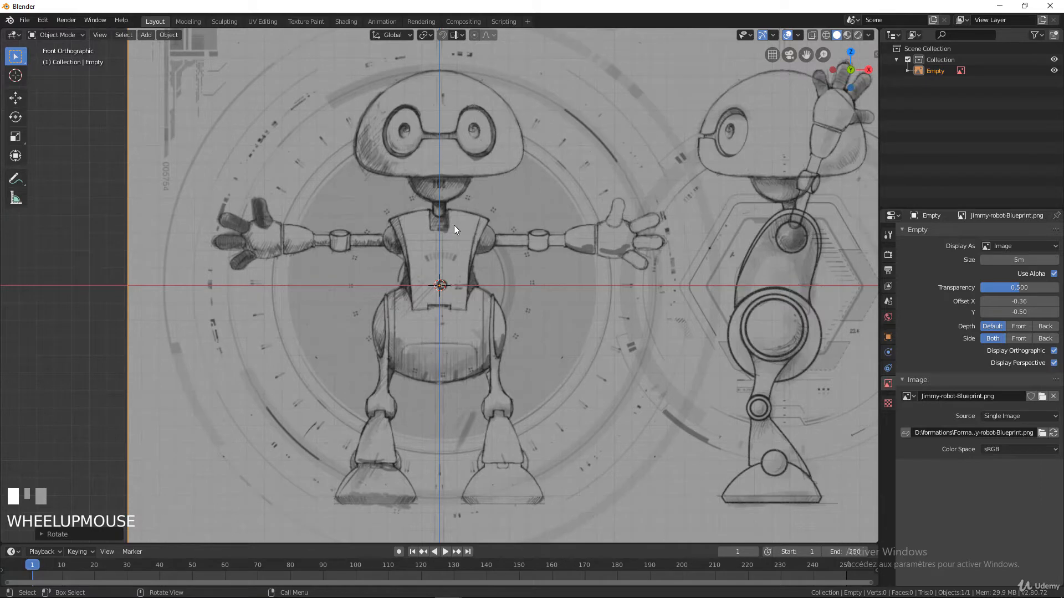
scroll(454, 229, down, 1)
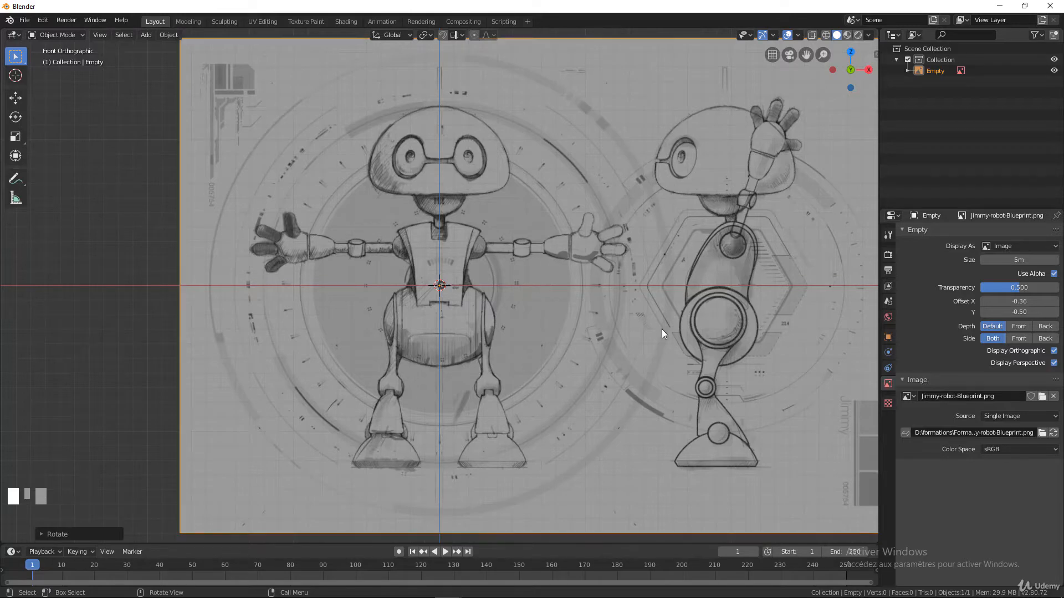
Set the reference image's Y offset to -0.13 so the robot's feet rest on the horizontal X axis.
shift+drag(1019, 312, 1045, 312)
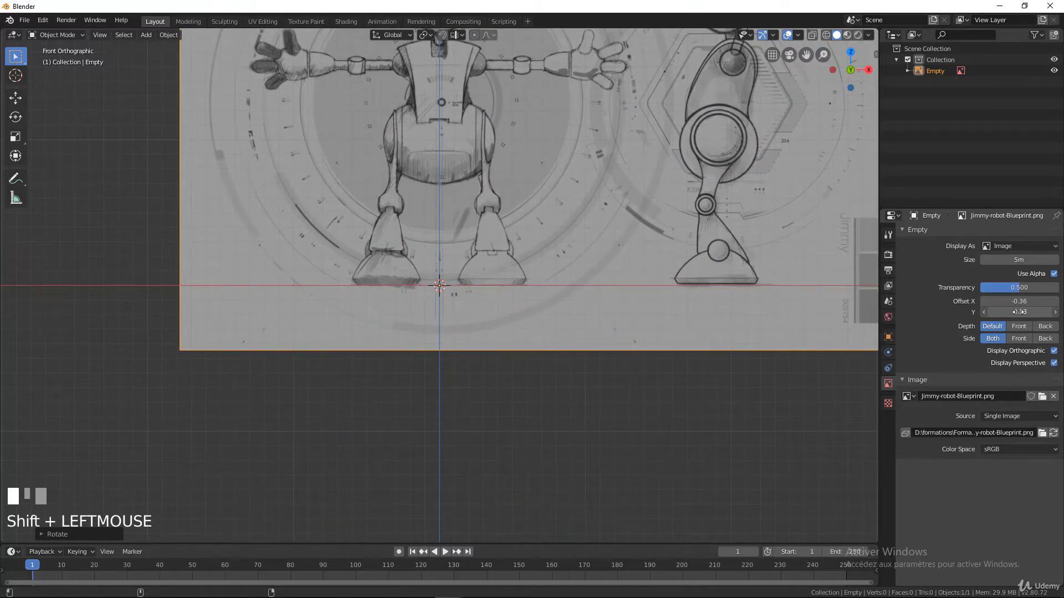
scroll(487, 241, down, 5)
scroll(501, 248, up, 2)
shift+middle_drag(500, 248, 485, 287)
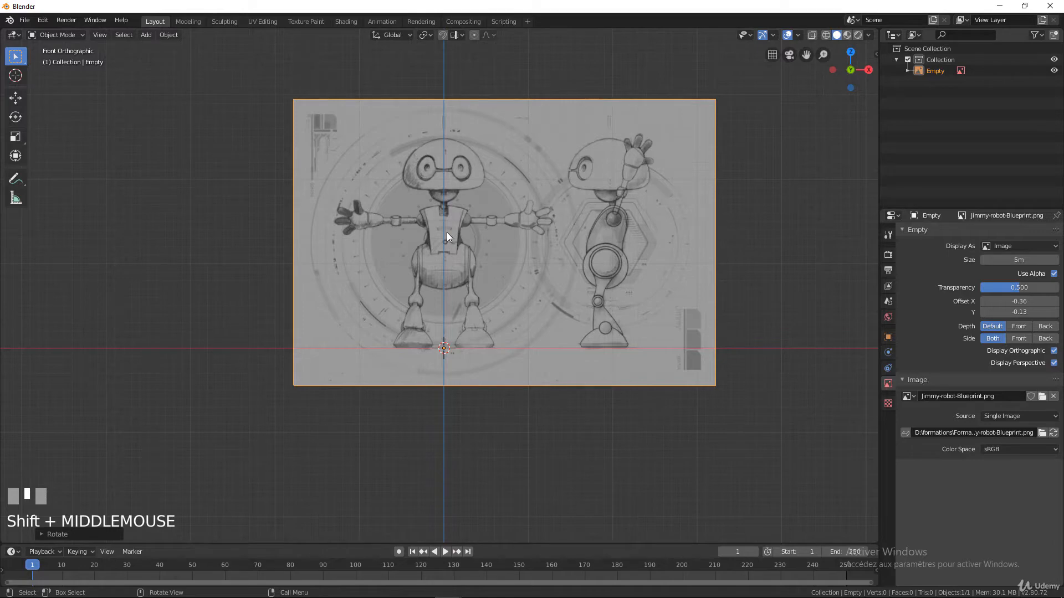
key(KP_1)
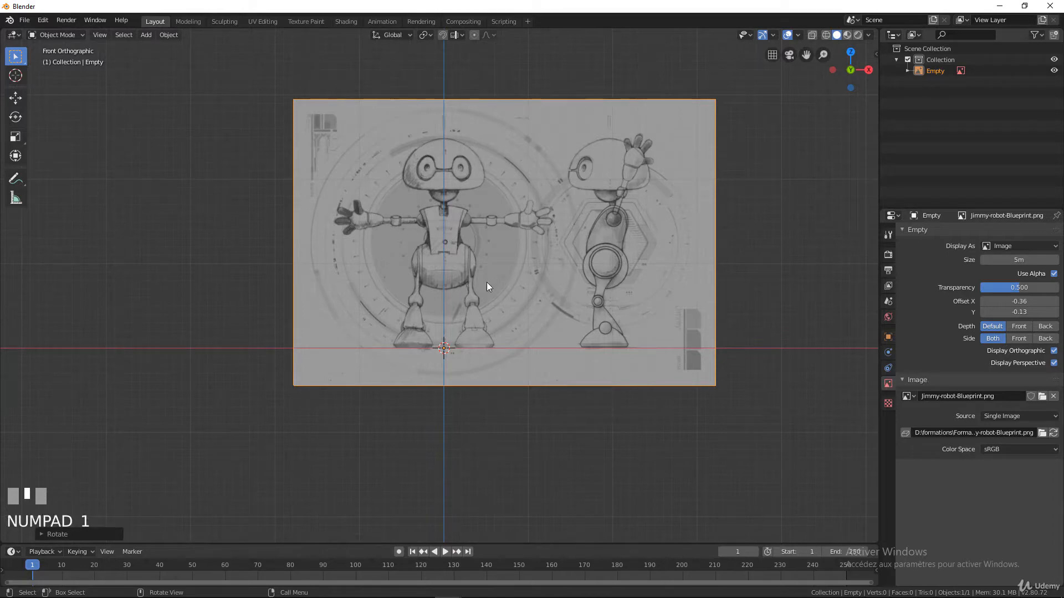
Move the reference image back along the positive Y axis, well behind the world origin.
scroll(492, 272, down, 6)
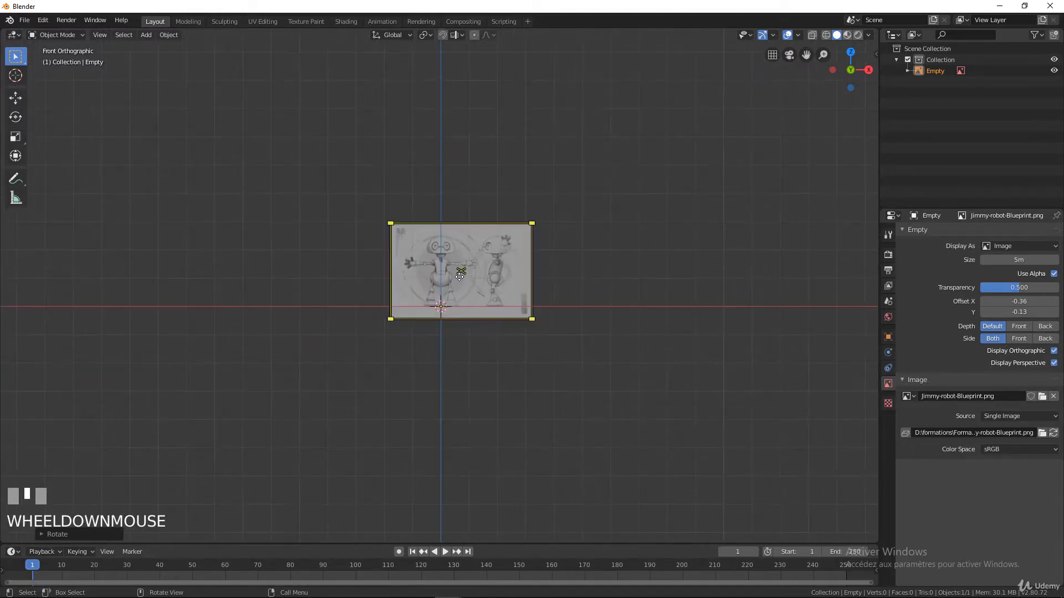
scroll(467, 285, up, 2)
middle_drag(468, 282, 398, 311)
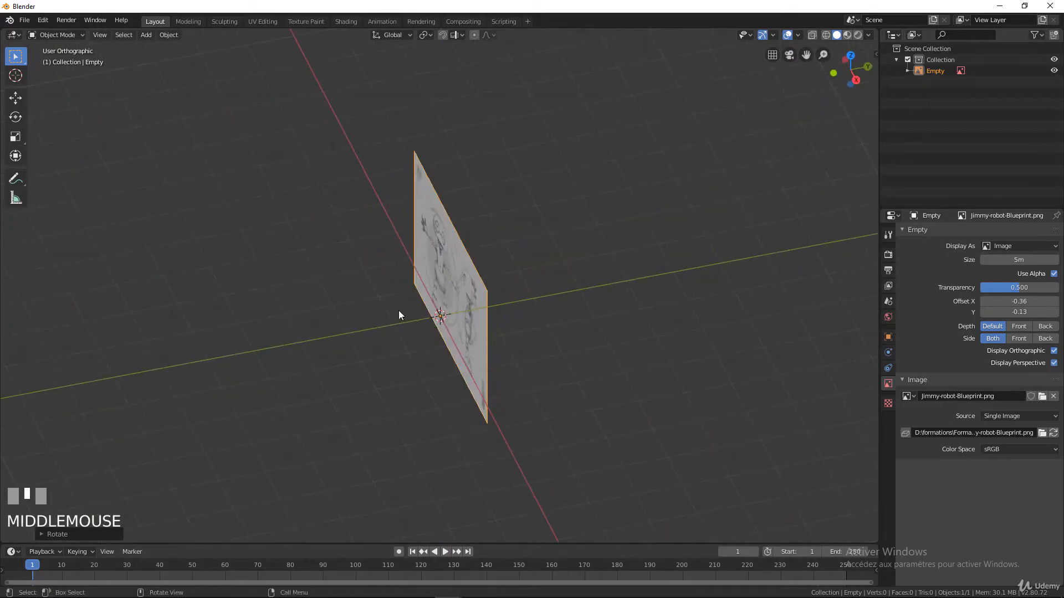
scroll(404, 294, up, 2)
scroll(411, 276, up, 3)
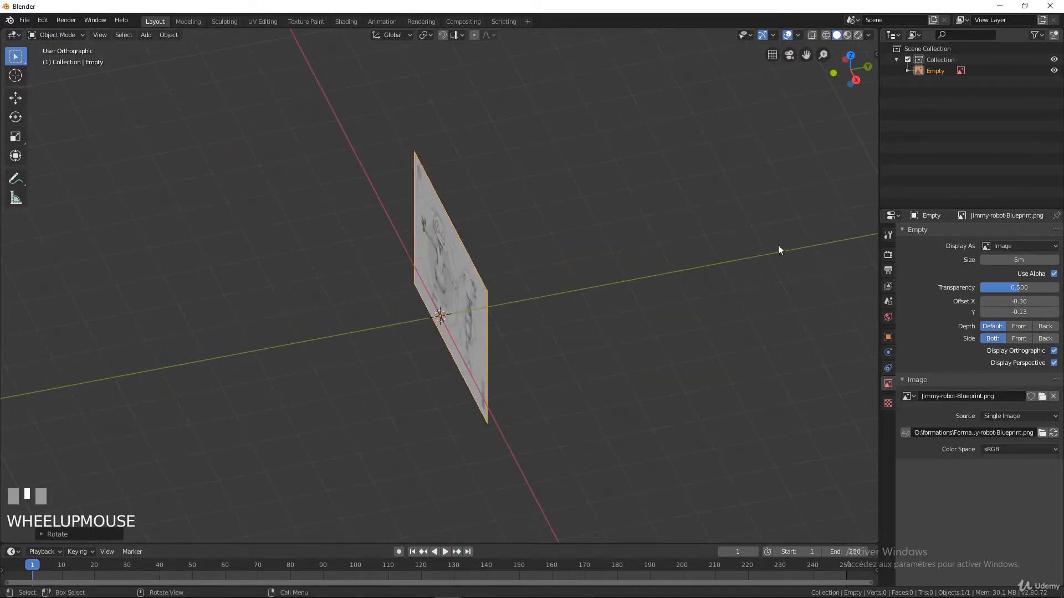
scroll(742, 255, down, 2)
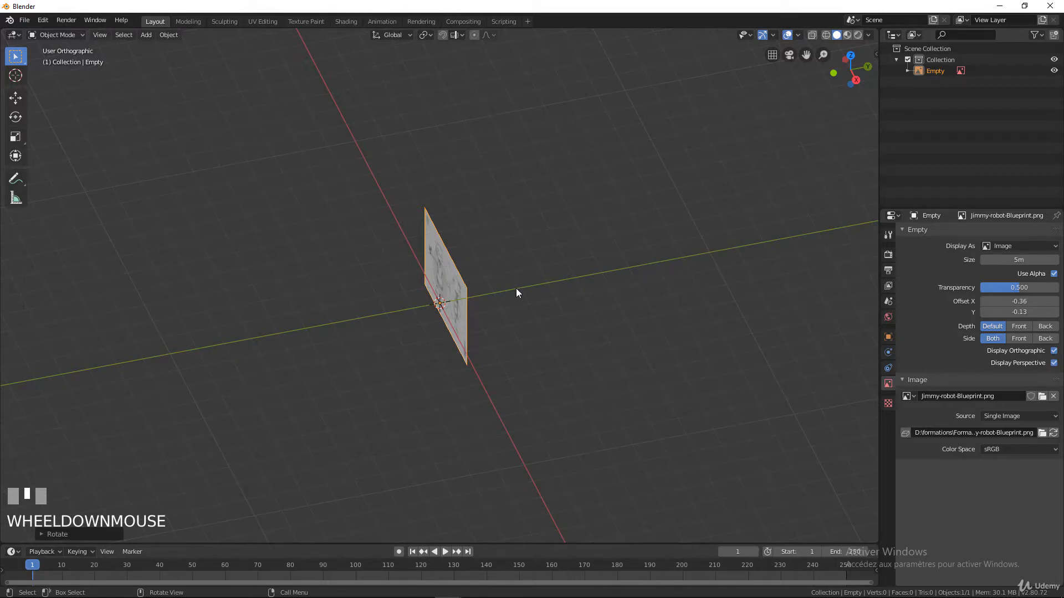
key(g)
key(y)
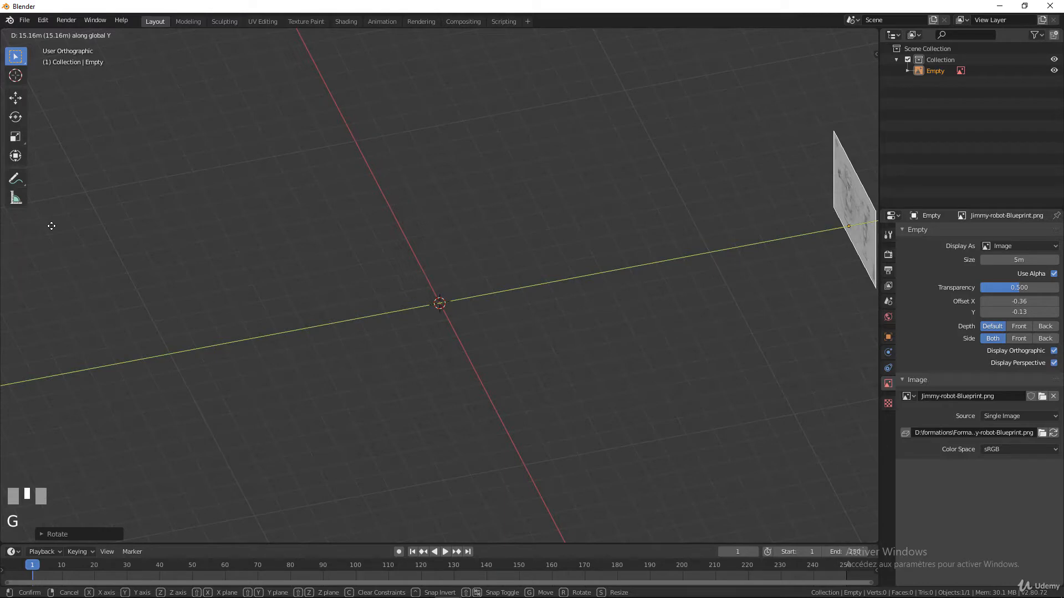
click(147, 221)
Examine the moved reference image's distance from the origin and its alignment with the axes in orbit and front views.
scroll(438, 300, down, 3)
middle_drag(438, 300, 450, 355)
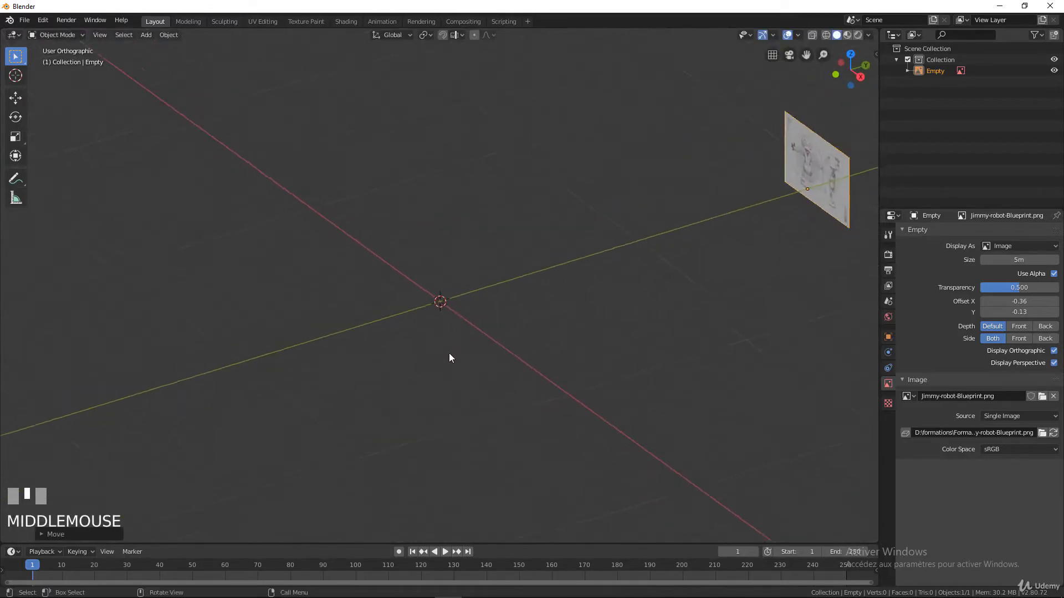
scroll(373, 273, up, 2)
middle_drag(373, 274, 463, 331)
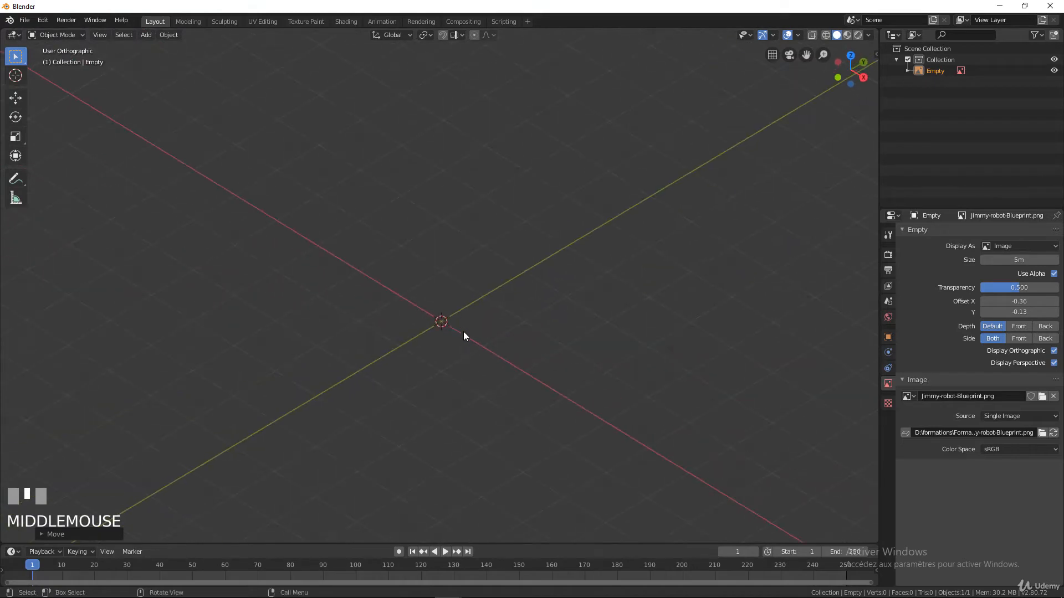
scroll(488, 307, down, 3)
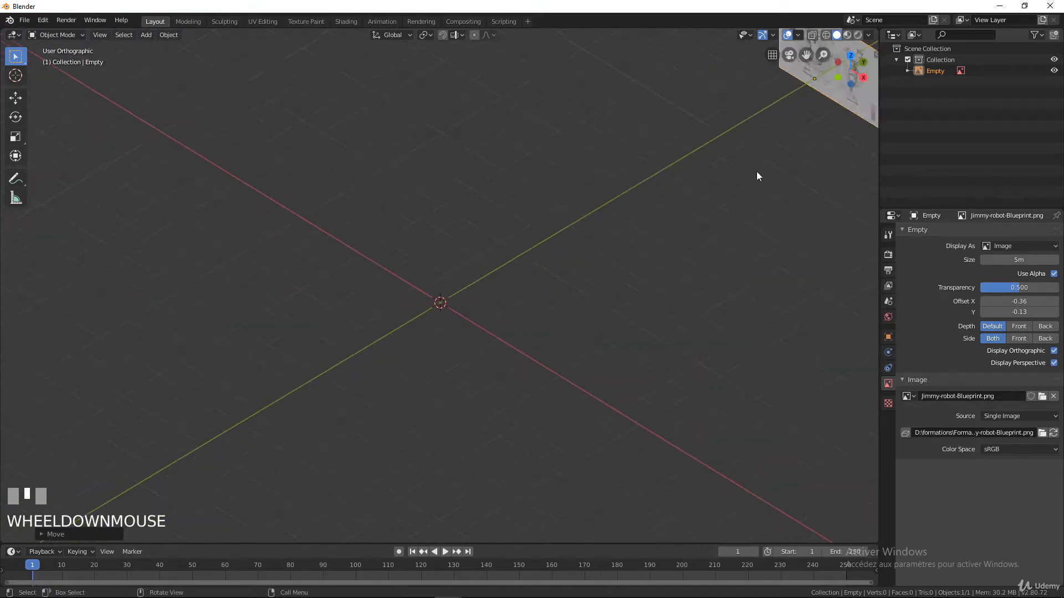
scroll(487, 315, up, 5)
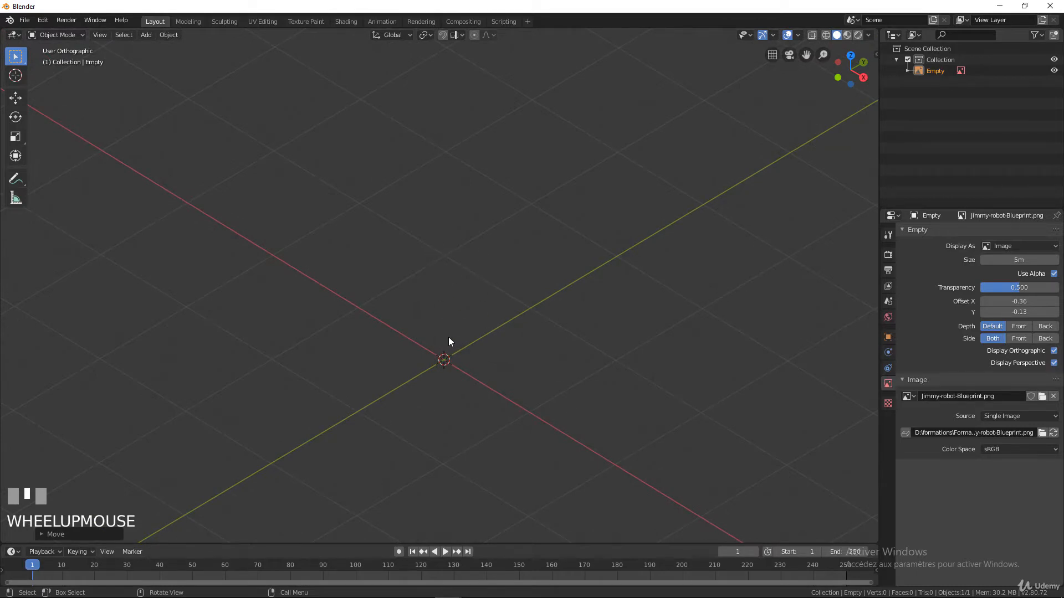
scroll(470, 353, down, 2)
scroll(470, 347, up, 2)
shift+middle_drag(470, 348, 459, 253)
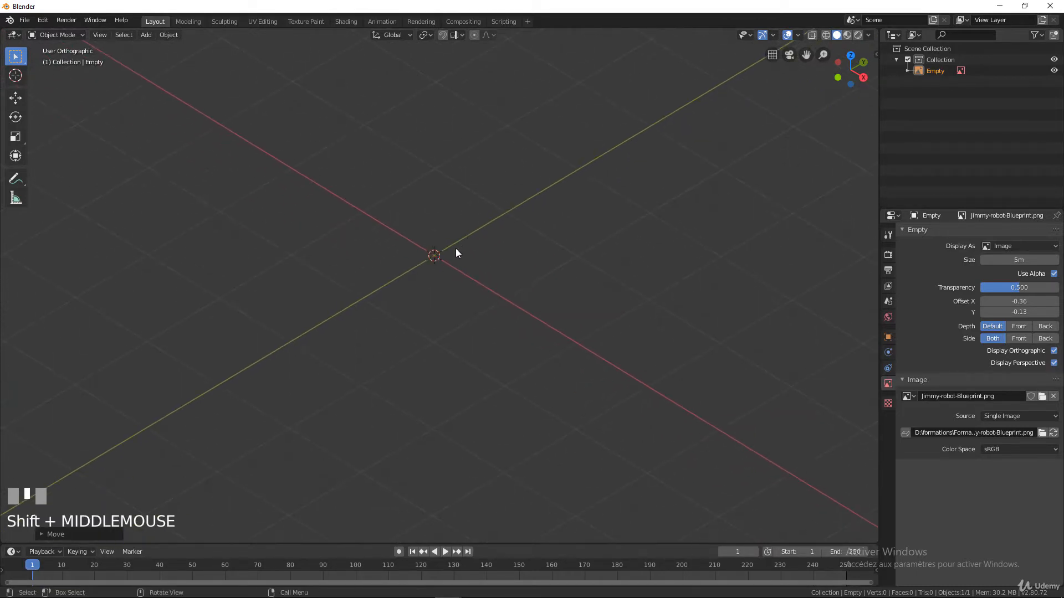
key(KP_1)
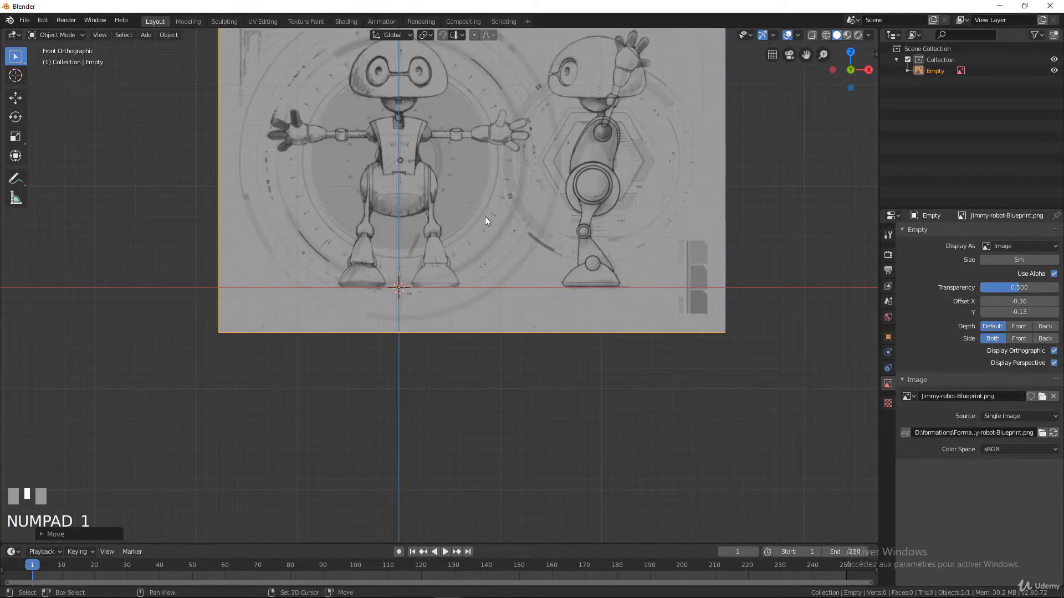
shift+middle_drag(322, 81, 345, 171)
scroll(438, 243, down, 2)
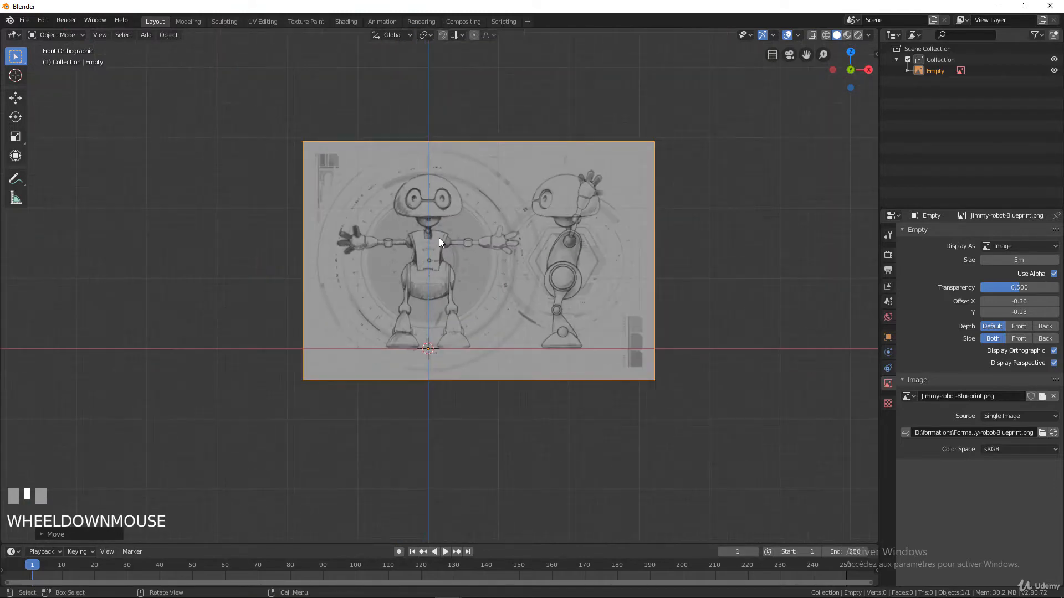
Duplicate the reference image in place and clear the copy's location so it sits at the world origin.
middle_drag(441, 232, 413, 267)
scroll(413, 268, down, 2)
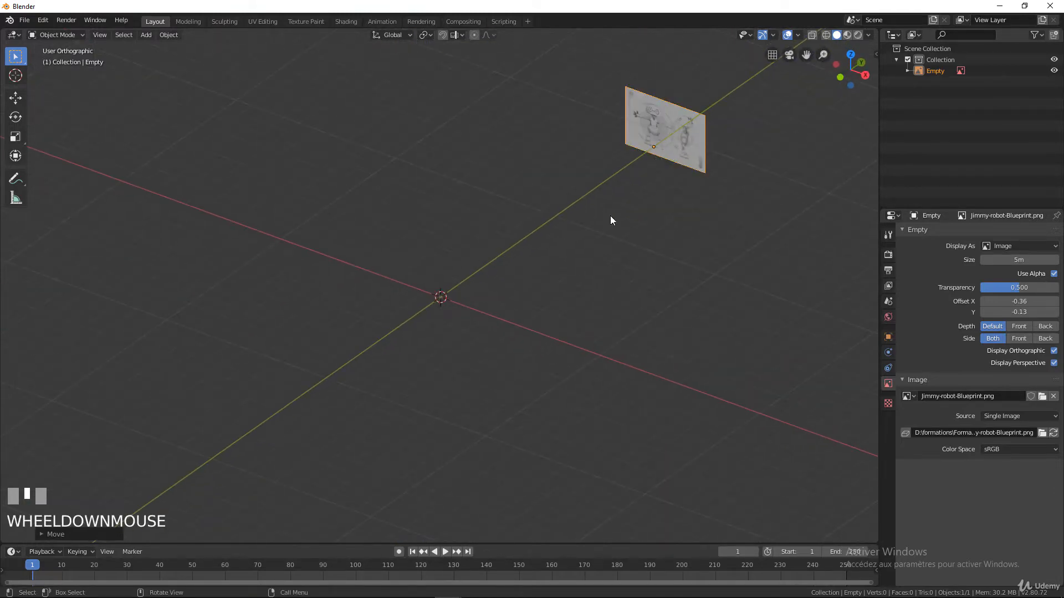
key(shift+d)
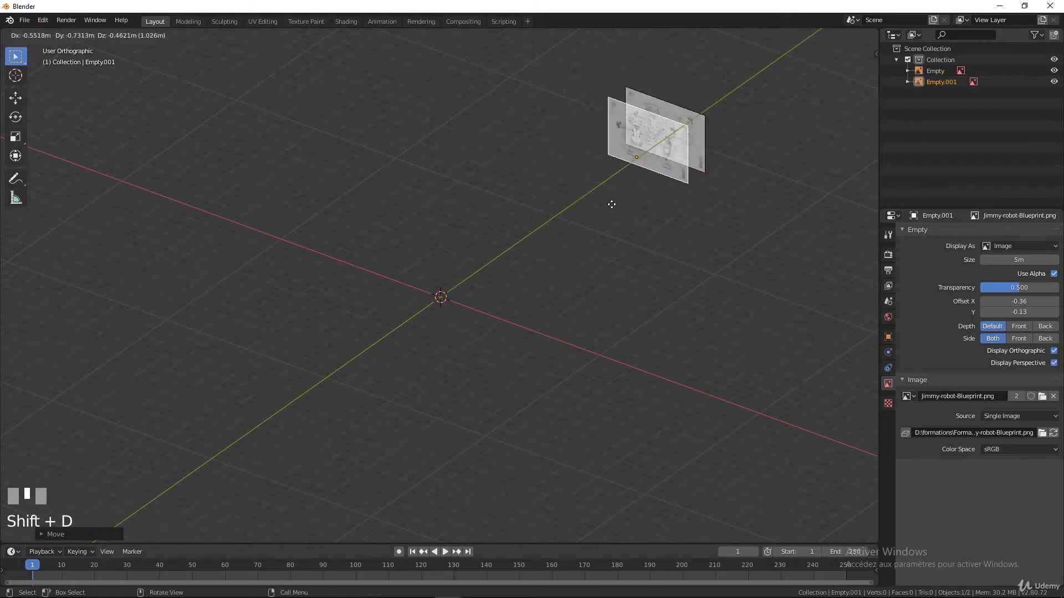
right_click(613, 202)
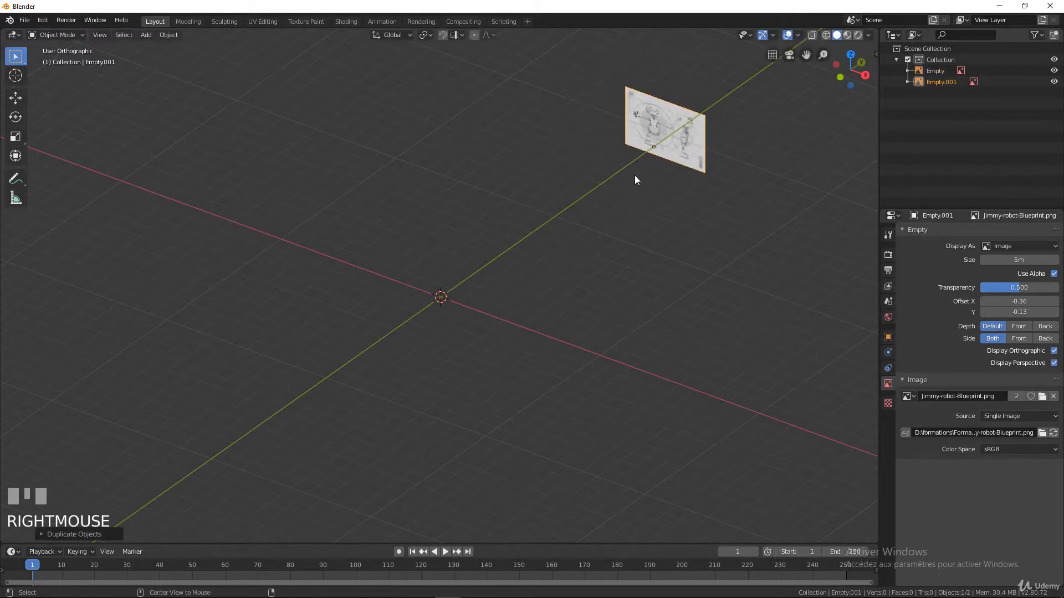
key(alt+g)
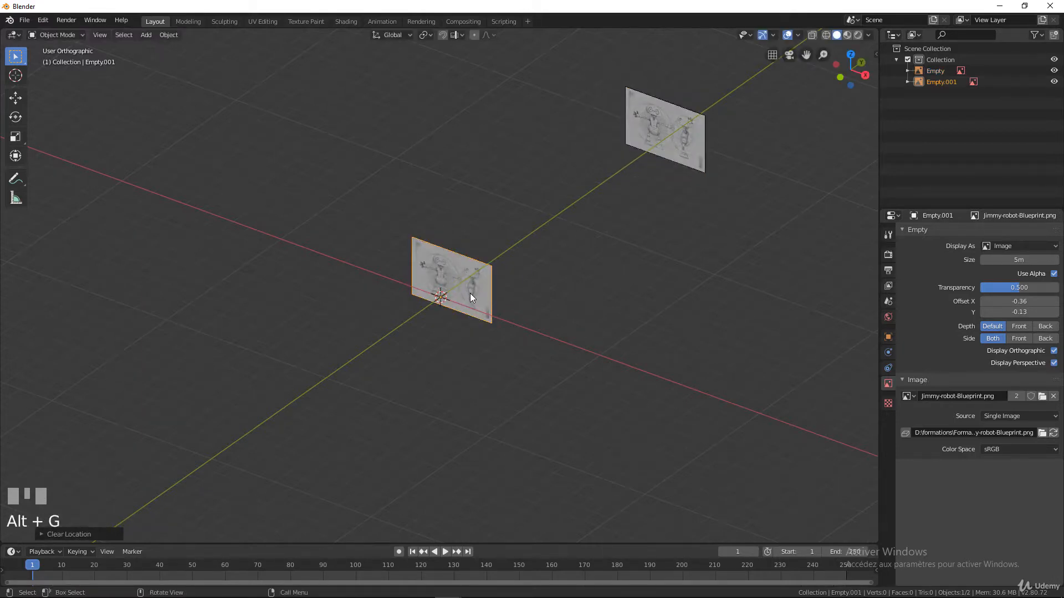
Rotate the duplicated reference image 90° about the global Z axis for the side view.
text(r)
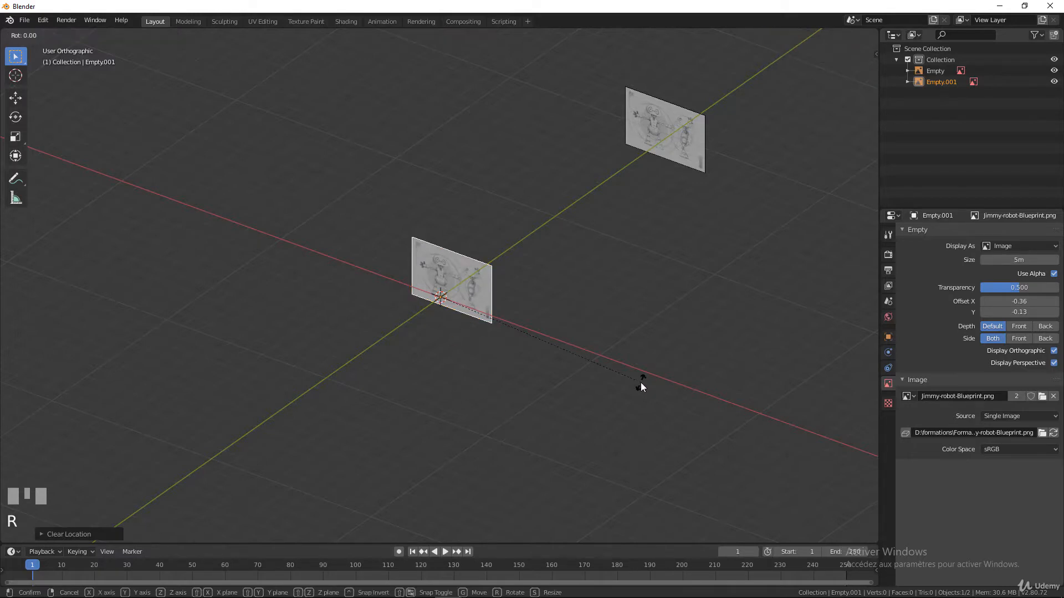
text(z90)
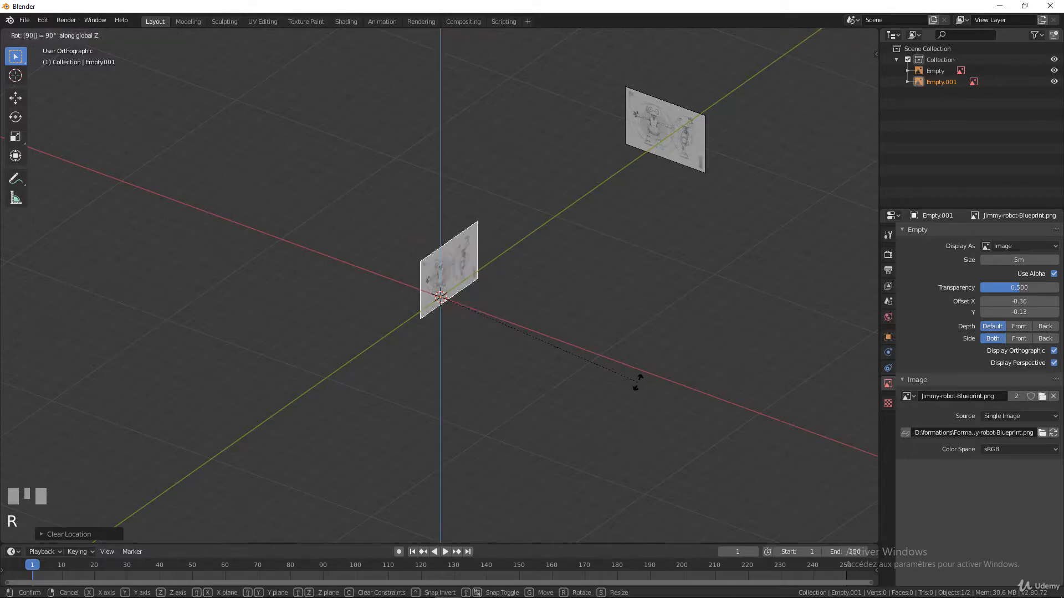
click(637, 383)
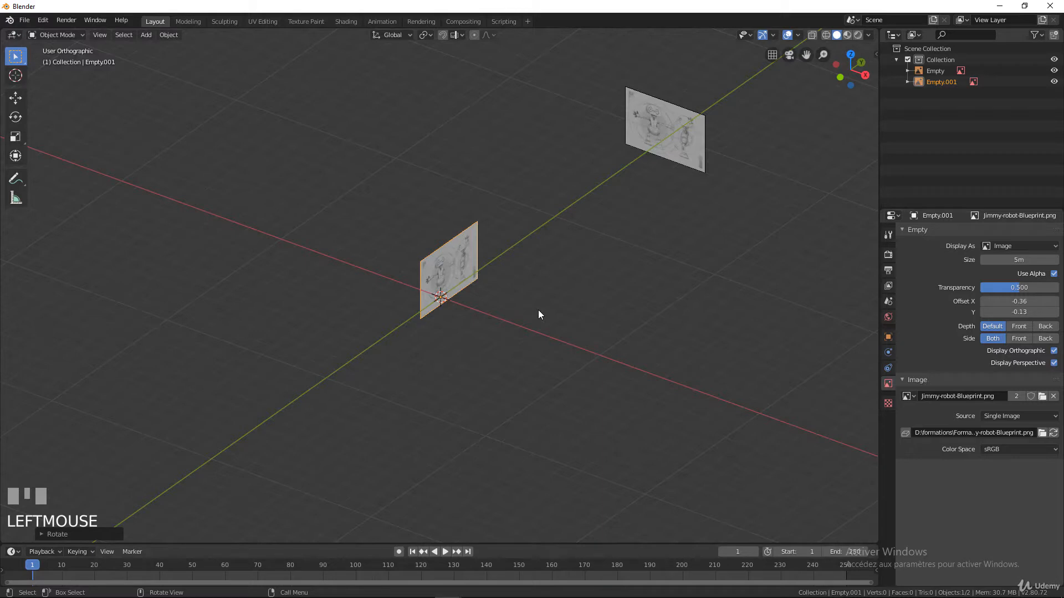
Move the rotated duplicate far back along the negative X axis, away from the origin.
key(g)
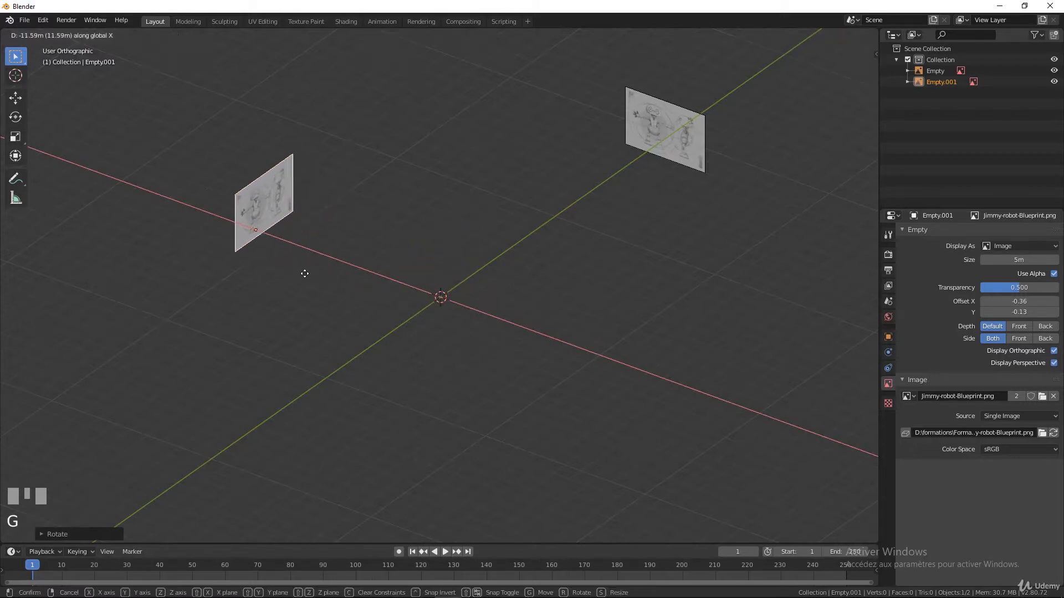
click(135, 235)
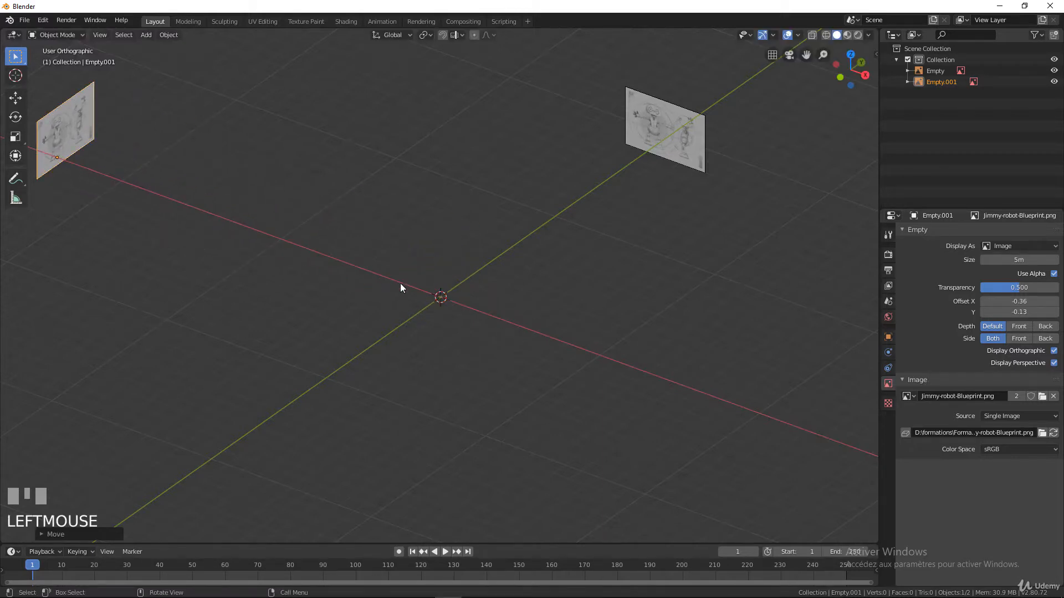
middle_drag(400, 283, 399, 259)
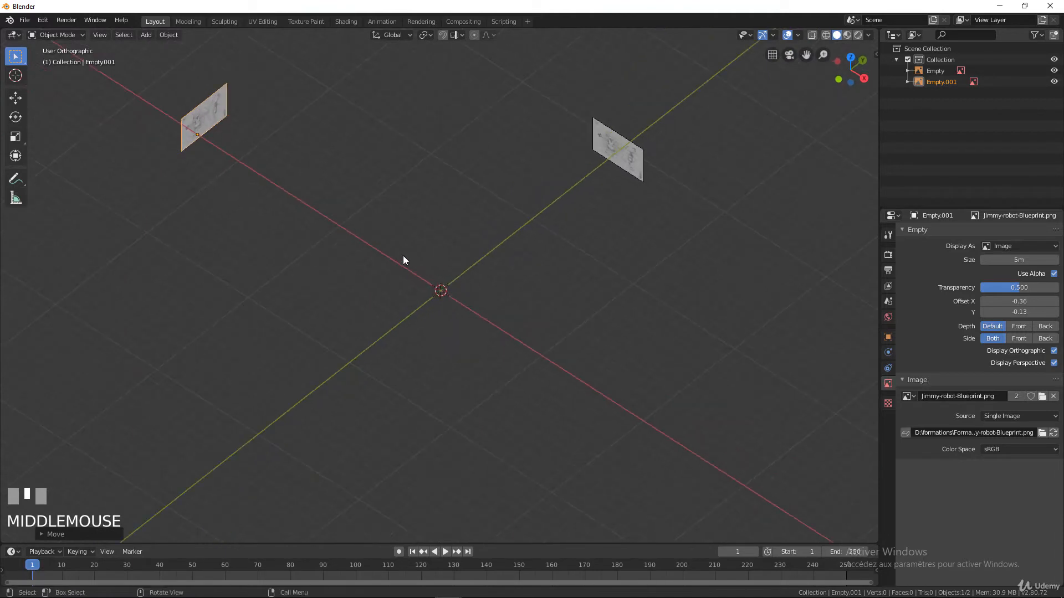
In the right view, set the duplicate image's X offset to -0.75 to center the side-view robot on the vertical axis.
key(KP_3)
scroll(537, 353, up, 10)
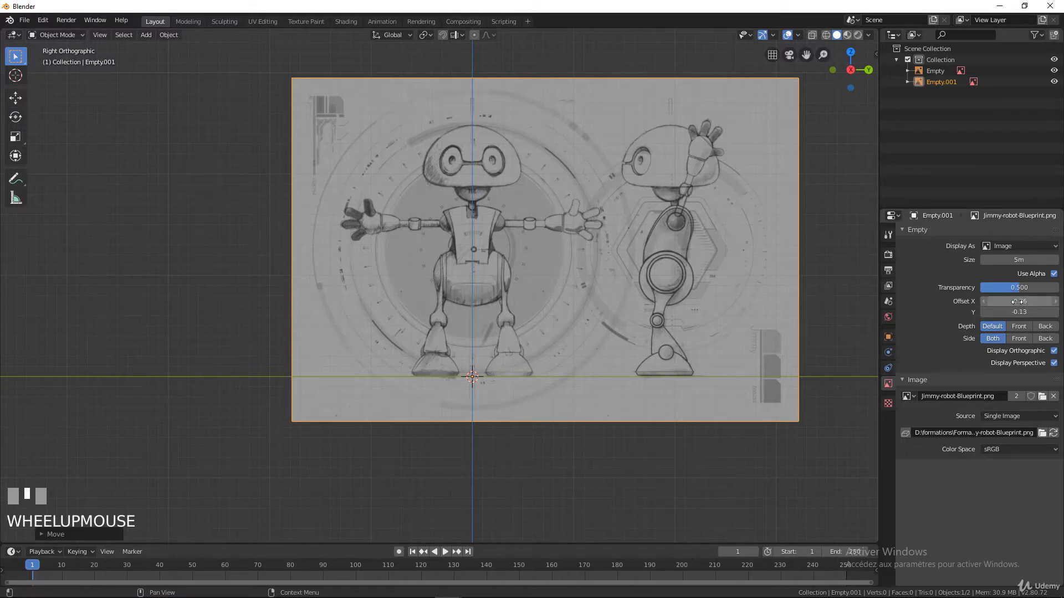
drag(1022, 303, 911, 303)
Examine how the side-view robot's head, body and feet line up with the axes, and compare the front and right views.
scroll(670, 248, up, 4)
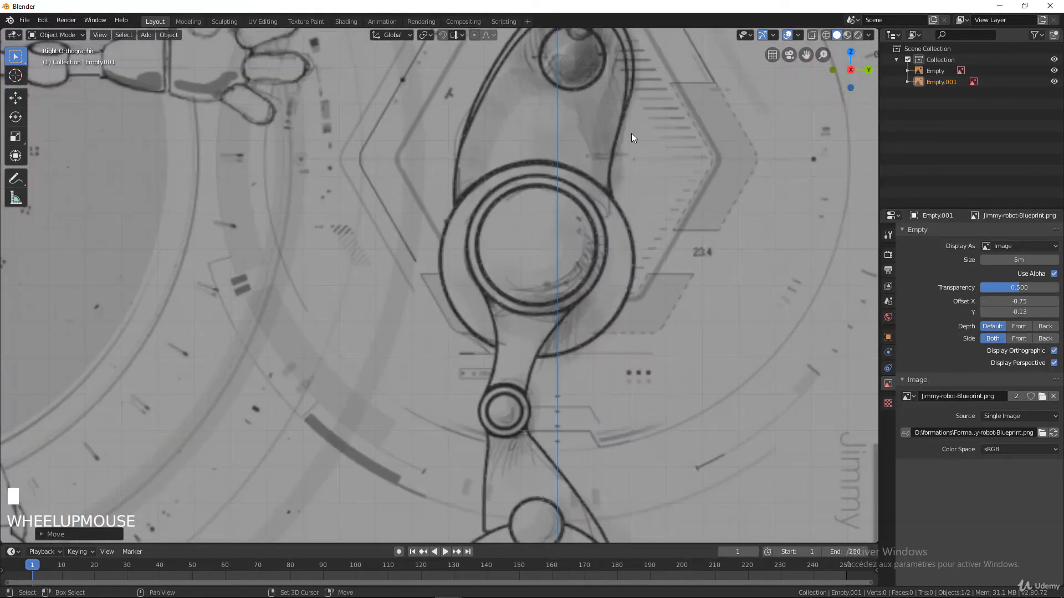
shift+middle_drag(630, 133, 596, 448)
scroll(580, 258, up, 3)
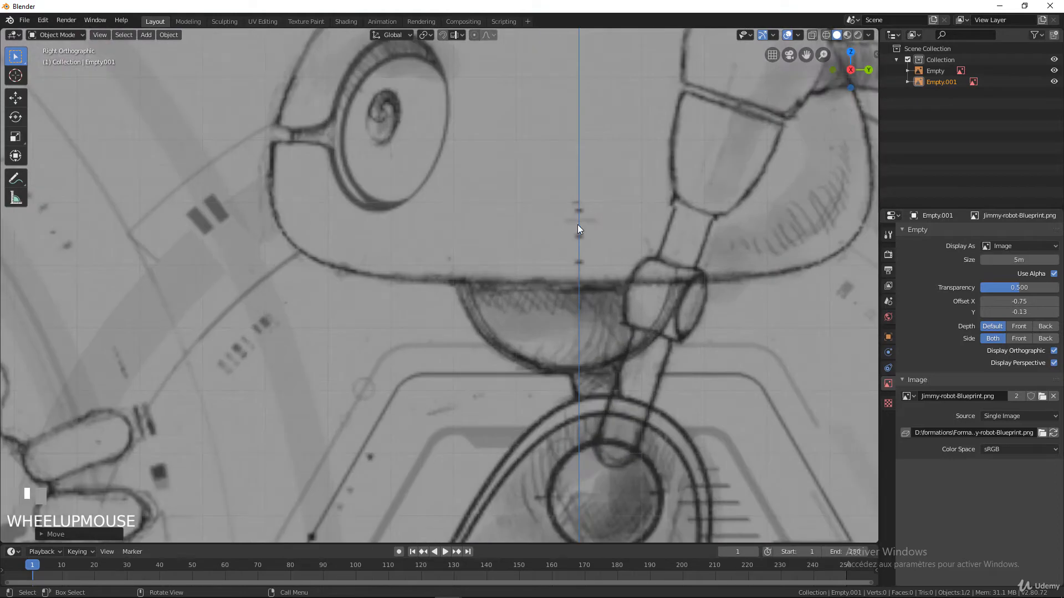
scroll(565, 220, down, 6)
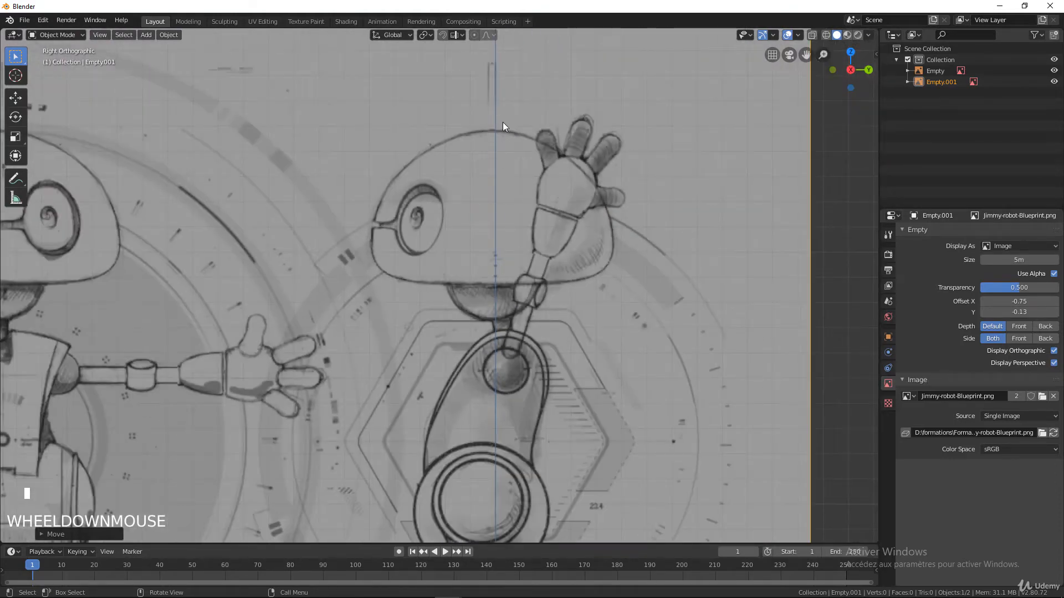
scroll(510, 251, down, 5)
scroll(524, 340, up, 1)
shift+middle_drag(524, 341, 526, 160)
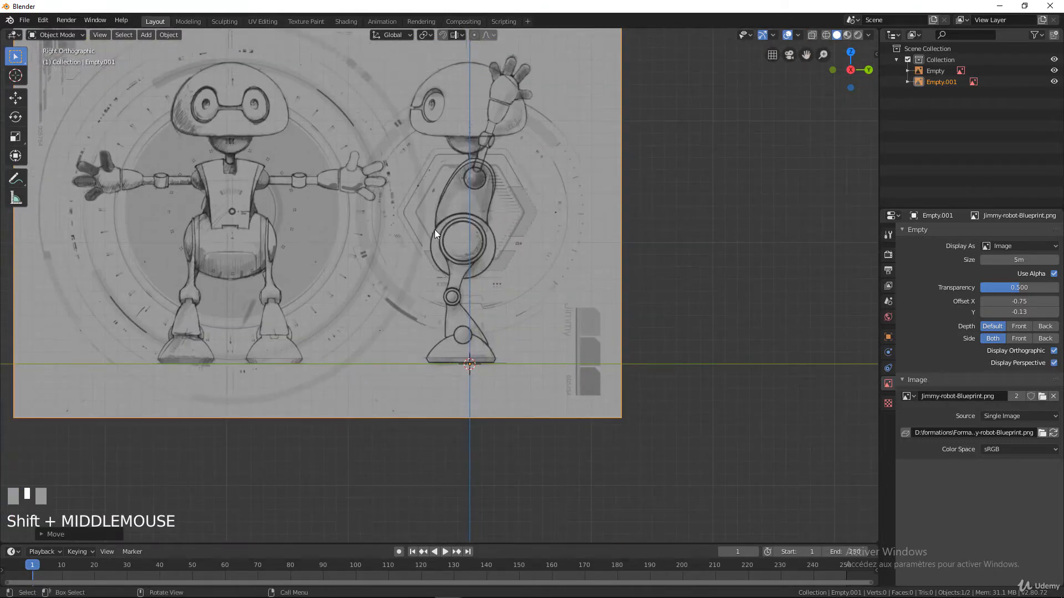
scroll(434, 229, down, 3)
scroll(436, 231, up, 1)
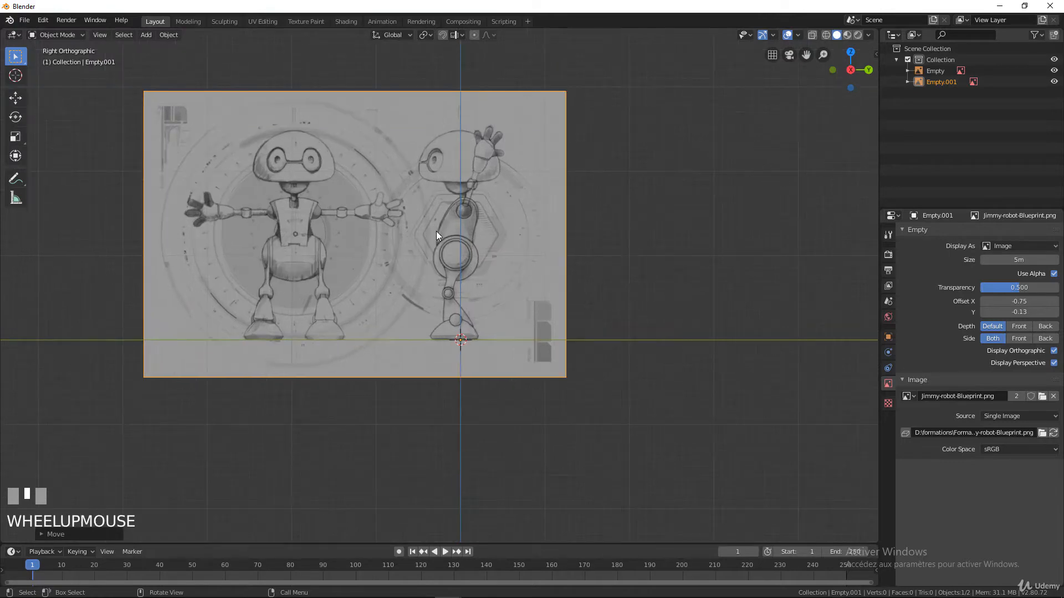
key(KP_1)
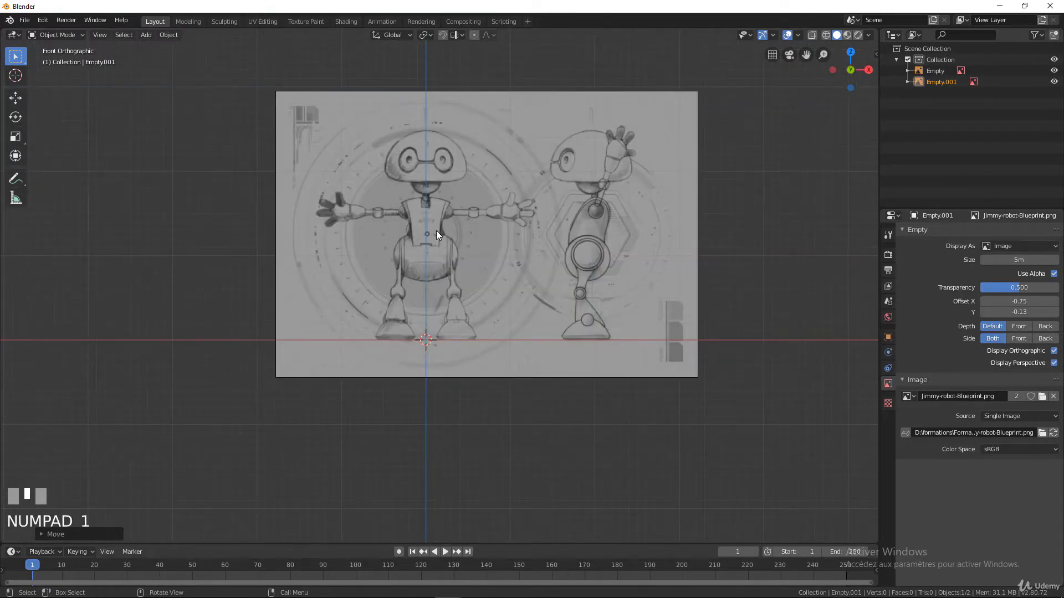
key(KP_3)
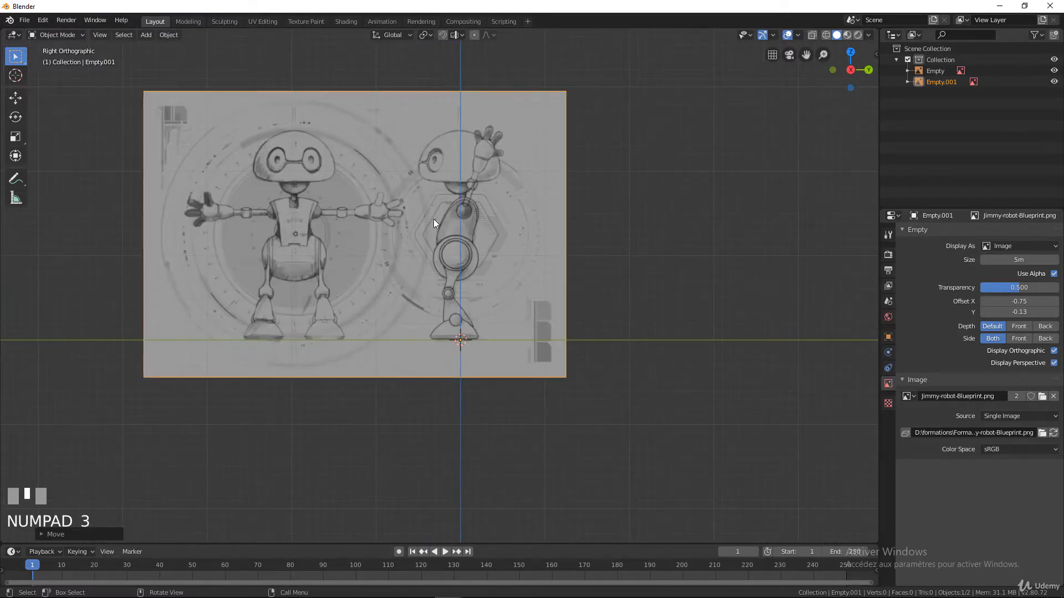
Move the original front-view reference image farther back along the positive Y axis.
scroll(434, 225, down, 8)
middle_drag(434, 224, 529, 196)
click(566, 193)
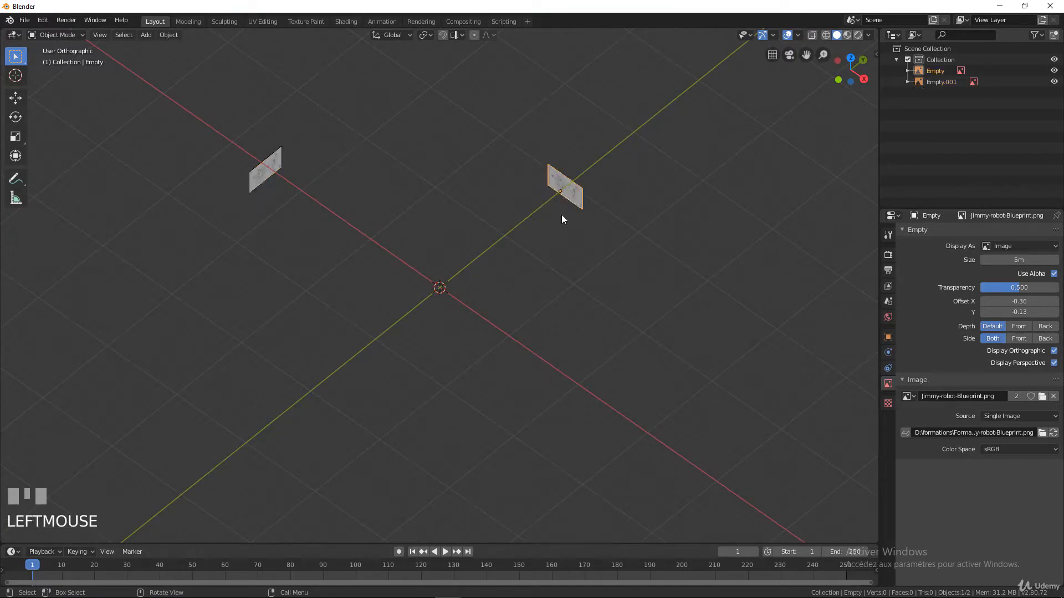
key(g)
key(y)
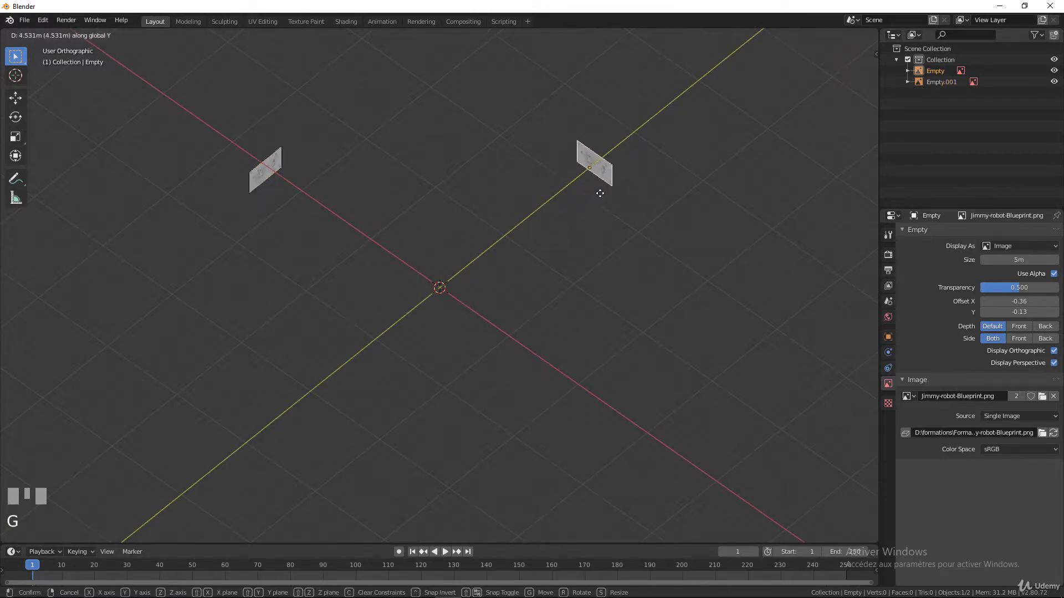
click(624, 175)
middle_drag(624, 174, 547, 210)
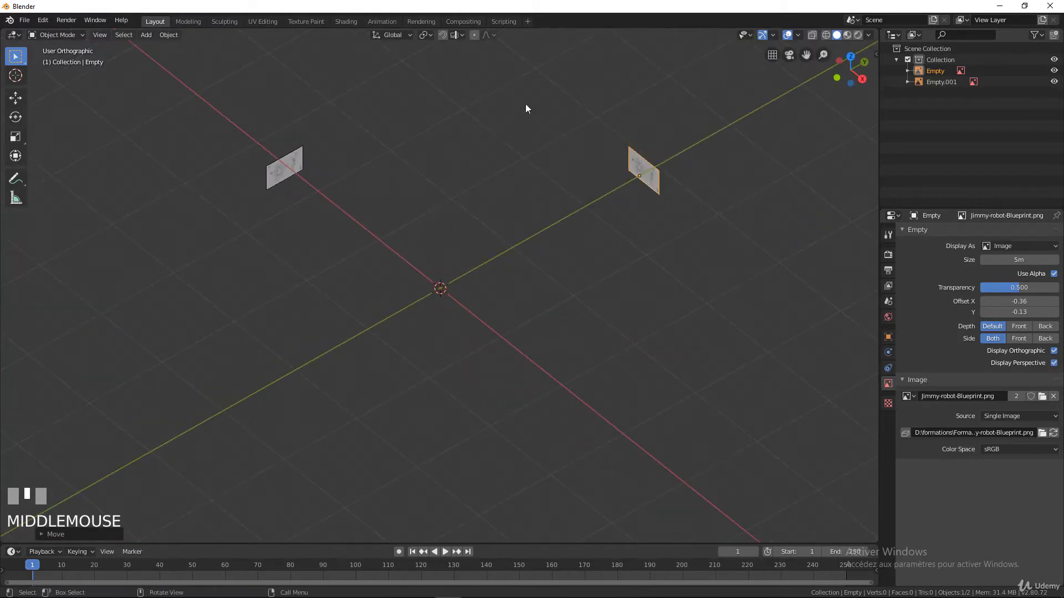
Add the selectable and render restriction toggles to the Outliner's object rows.
click(1034, 34)
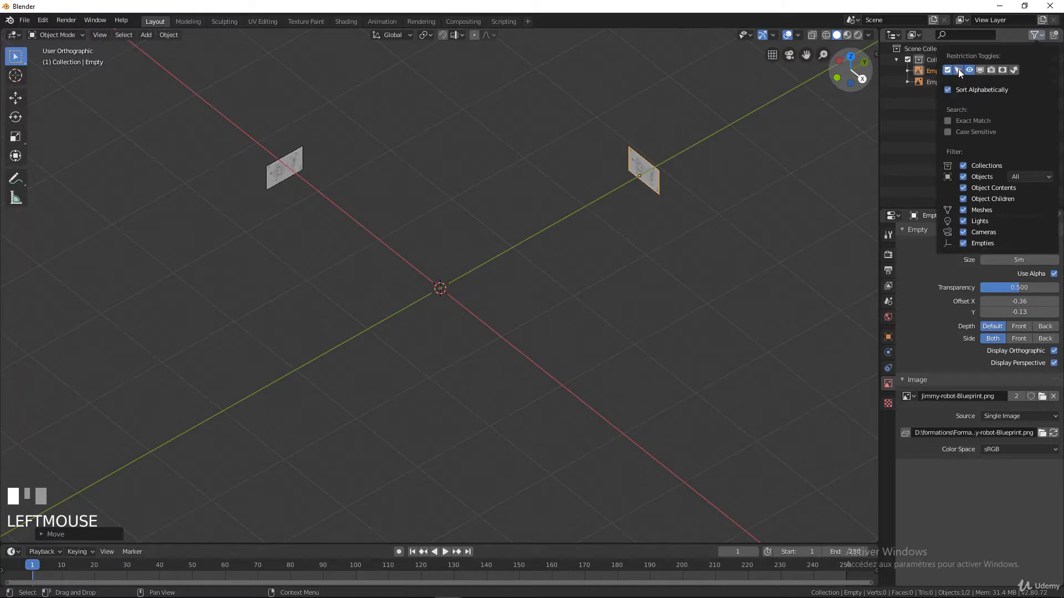
click(991, 70)
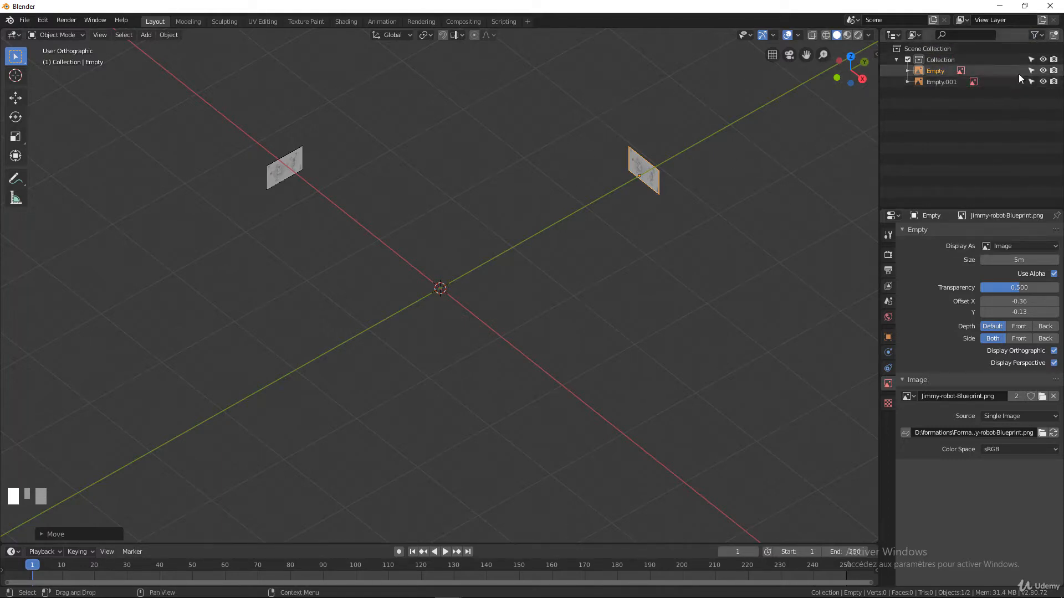
Make both reference image empties unselectable, rename their collection to "reference" and collapse it in the Outliner.
drag(1030, 71, 1032, 81)
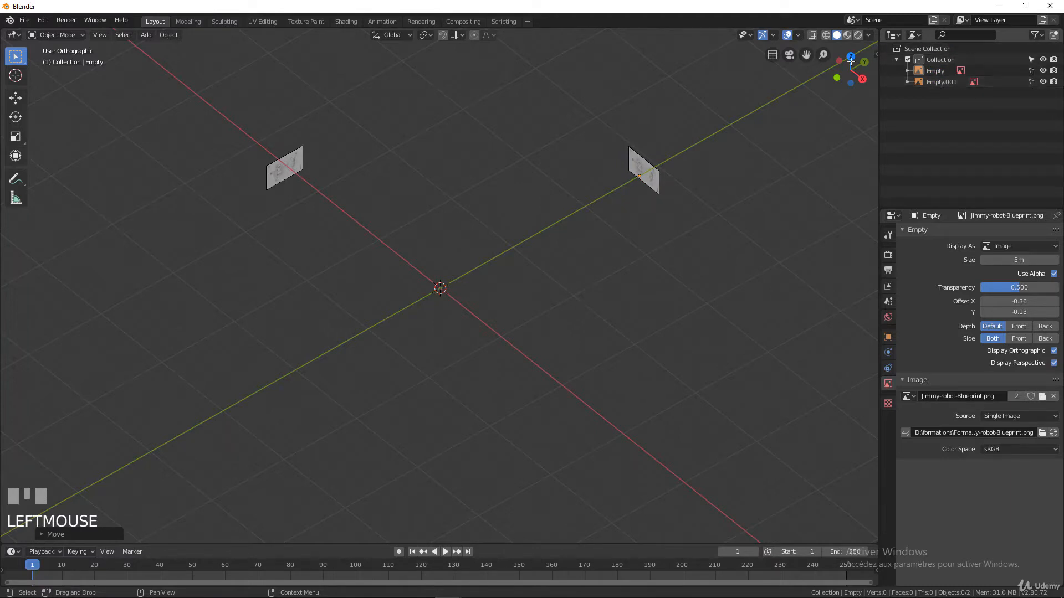
double_click(944, 59)
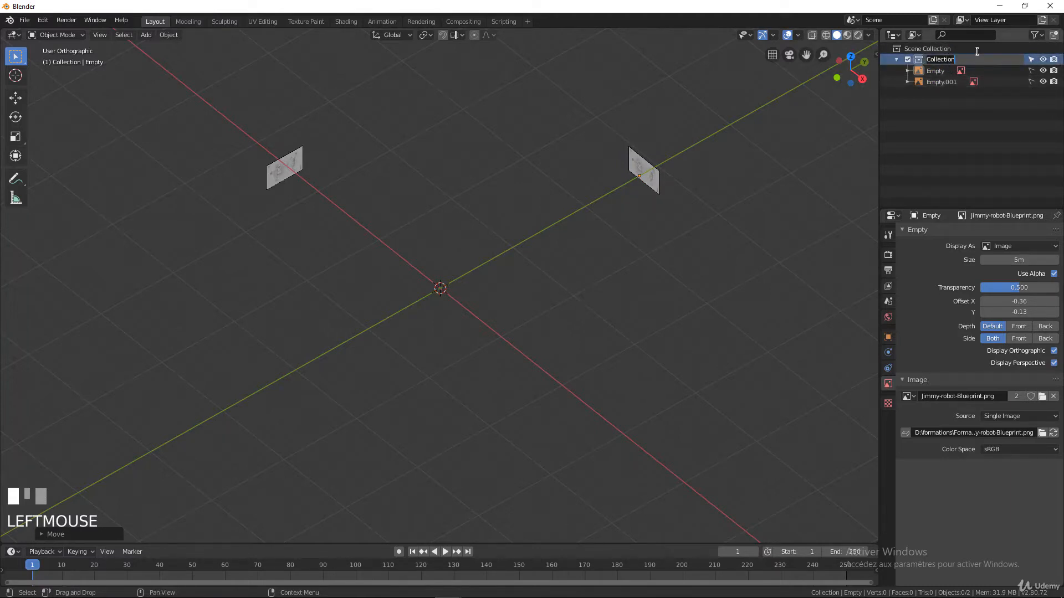
text(reference)
key(Return)
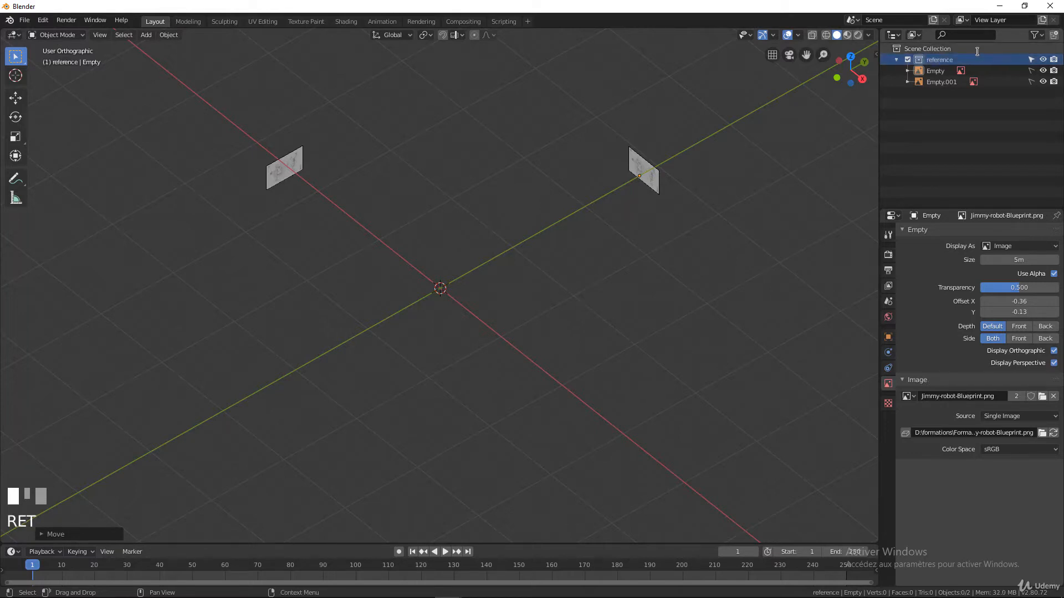
click(896, 59)
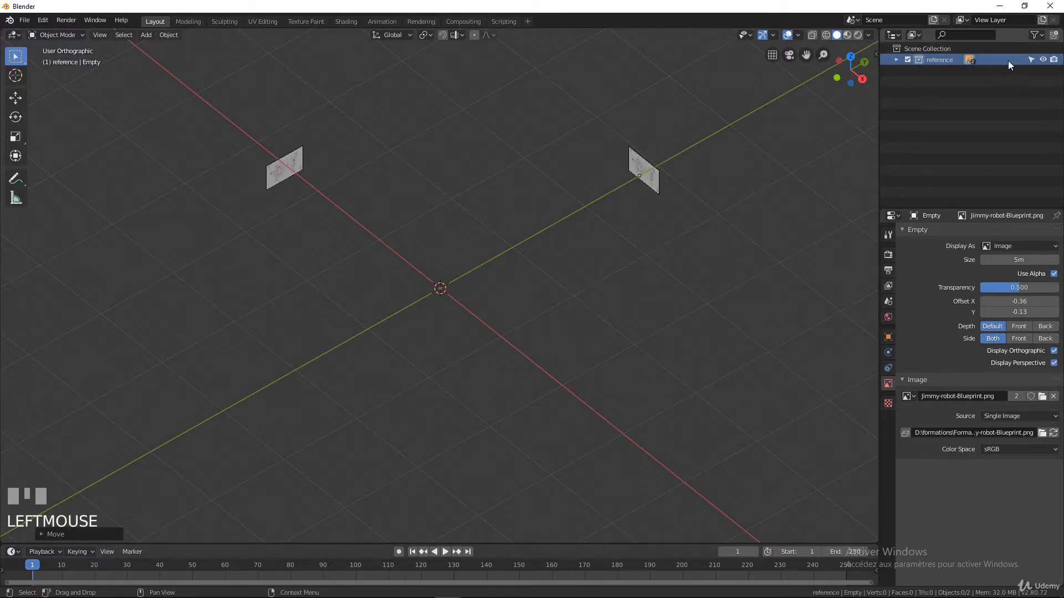
Disable selection for the whole reference collection and try picking its images in the viewport.
middle_drag(618, 225, 458, 221)
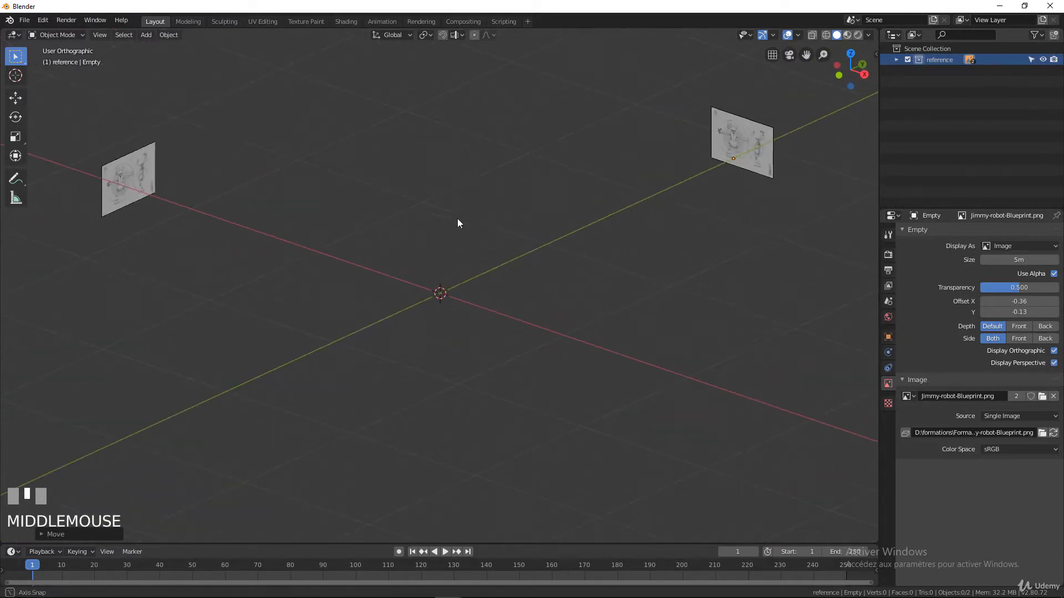
click(1043, 60)
click(1042, 60)
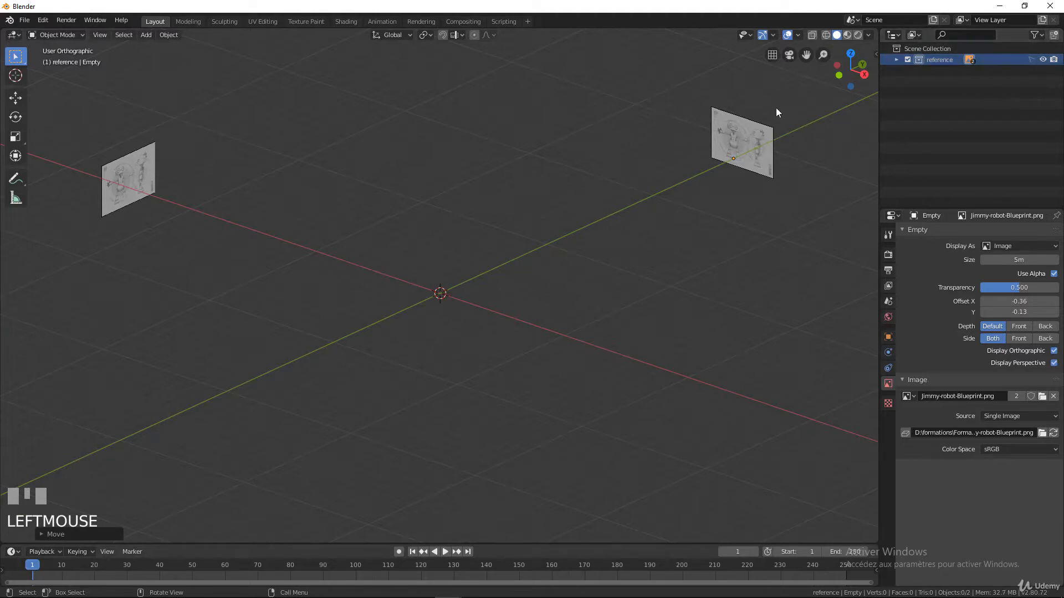
click(742, 153)
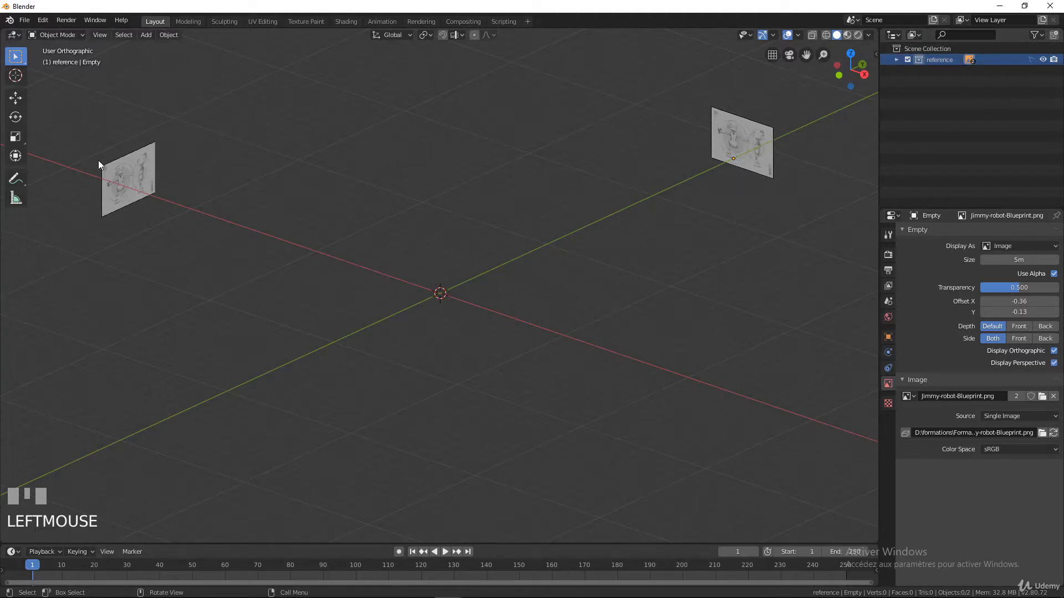
click(121, 183)
click(110, 204)
Create a new collection in the Outliner and name it "Robot".
right_click(920, 74)
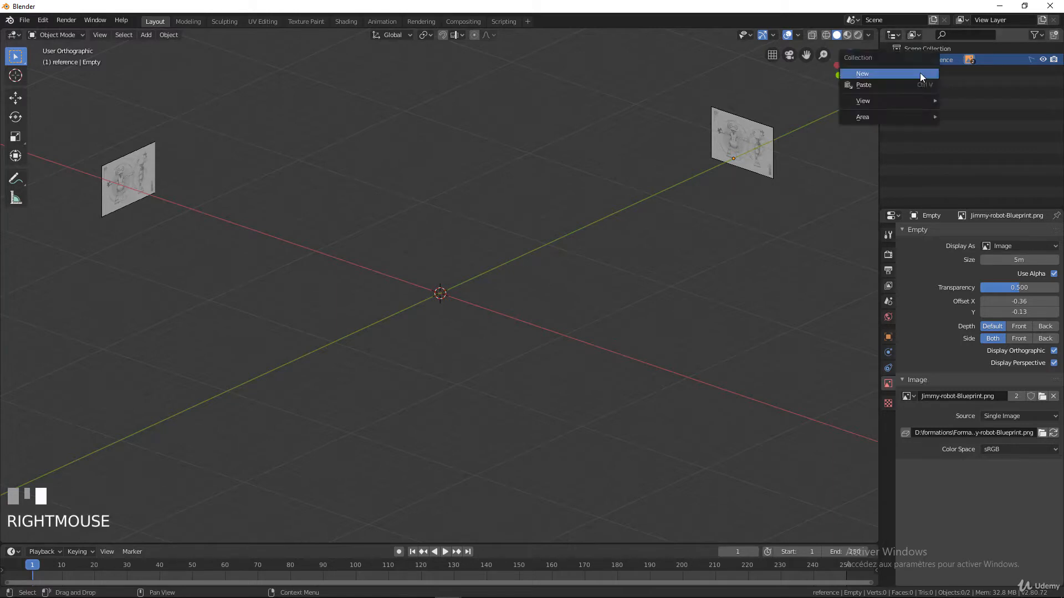
click(920, 75)
click(931, 71)
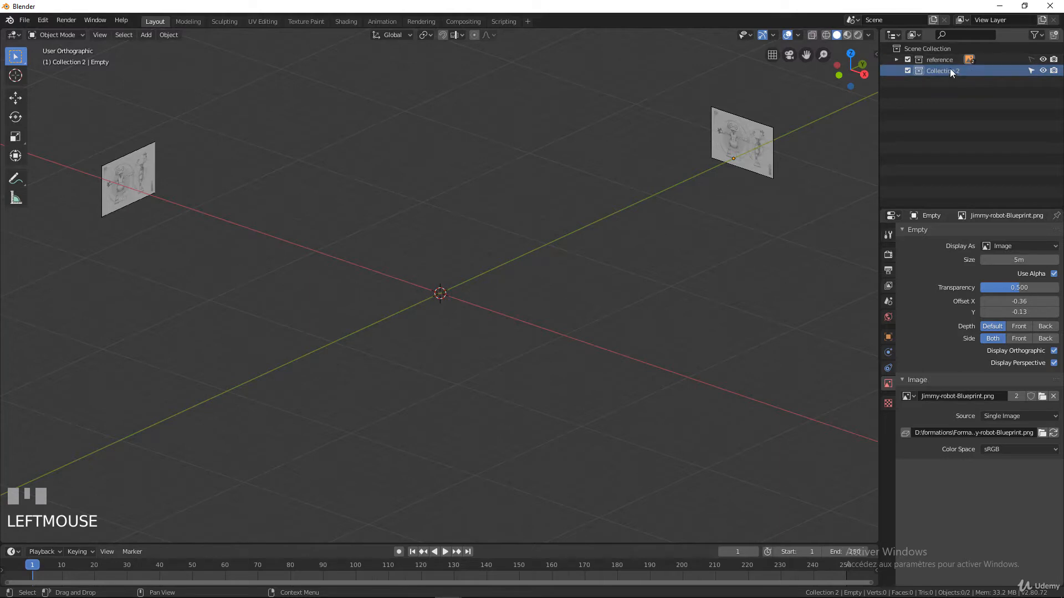
double_click(945, 72)
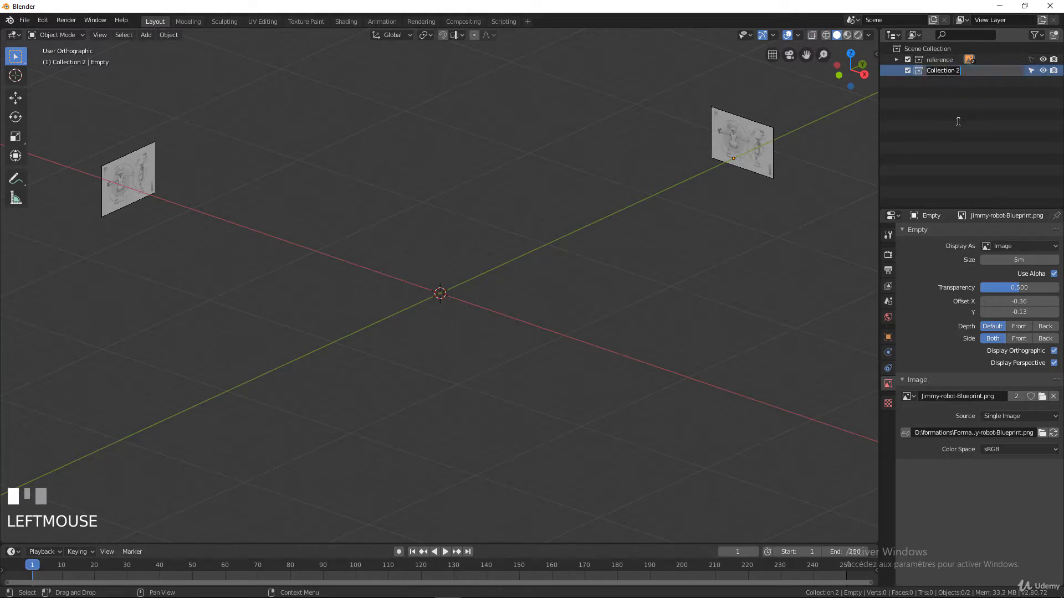
text(Robot)
key(Return)
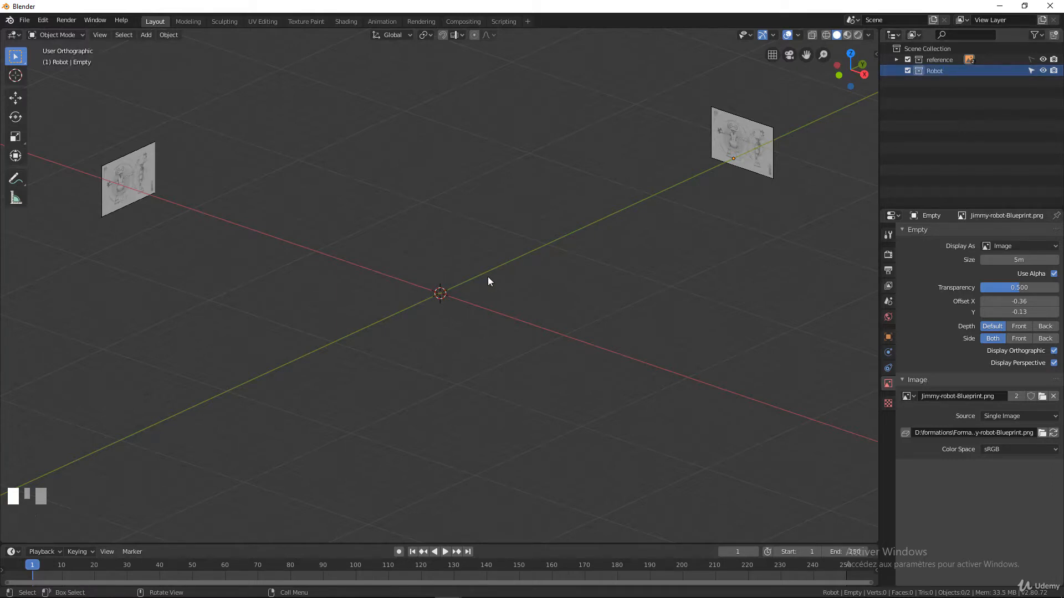
In the front view, add a UV sphere at the origin inside the Robot collection.
key(KP_1)
scroll(461, 300, up, 8)
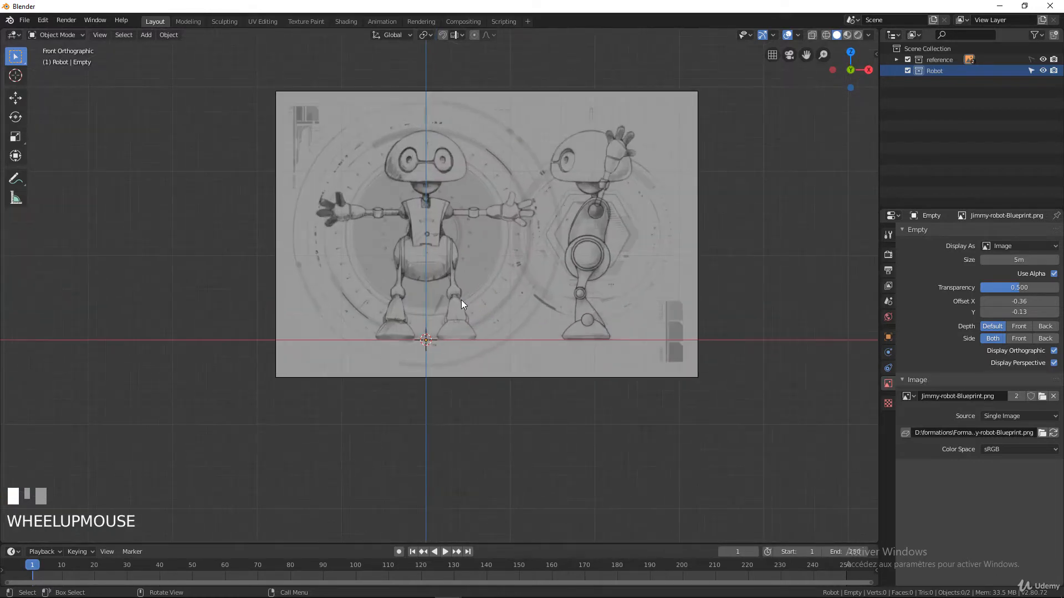
scroll(461, 299, down, 1)
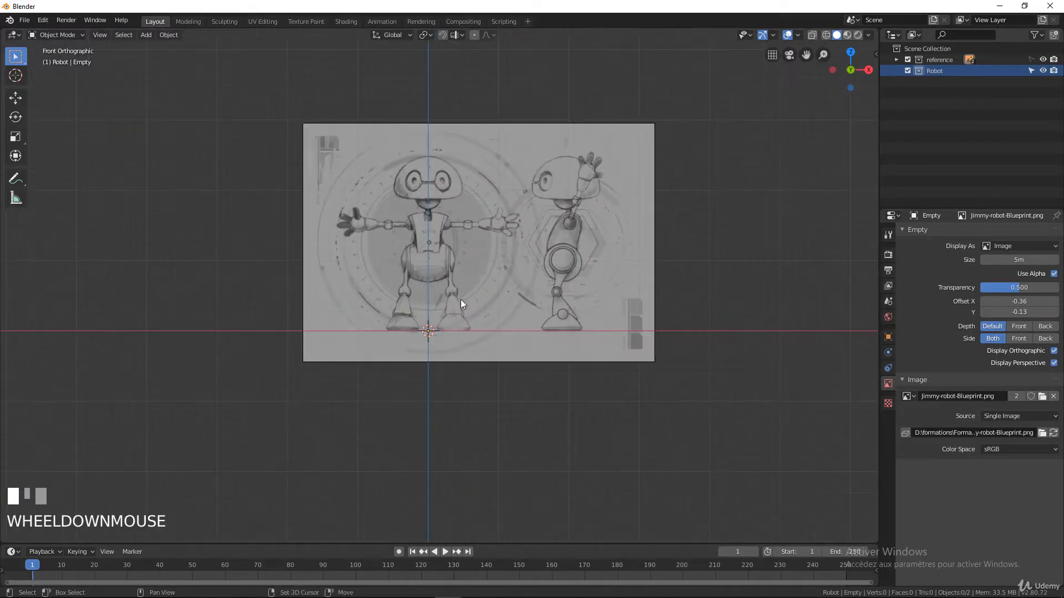
key(shift+a)
click(520, 334)
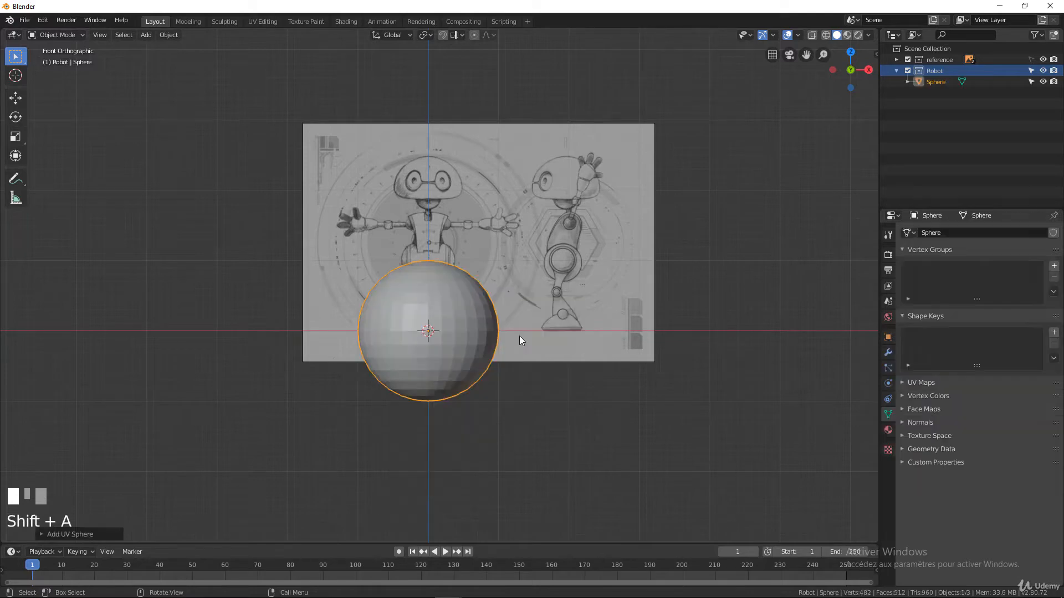
scroll(451, 320, down, 3)
scroll(470, 322, up, 3)
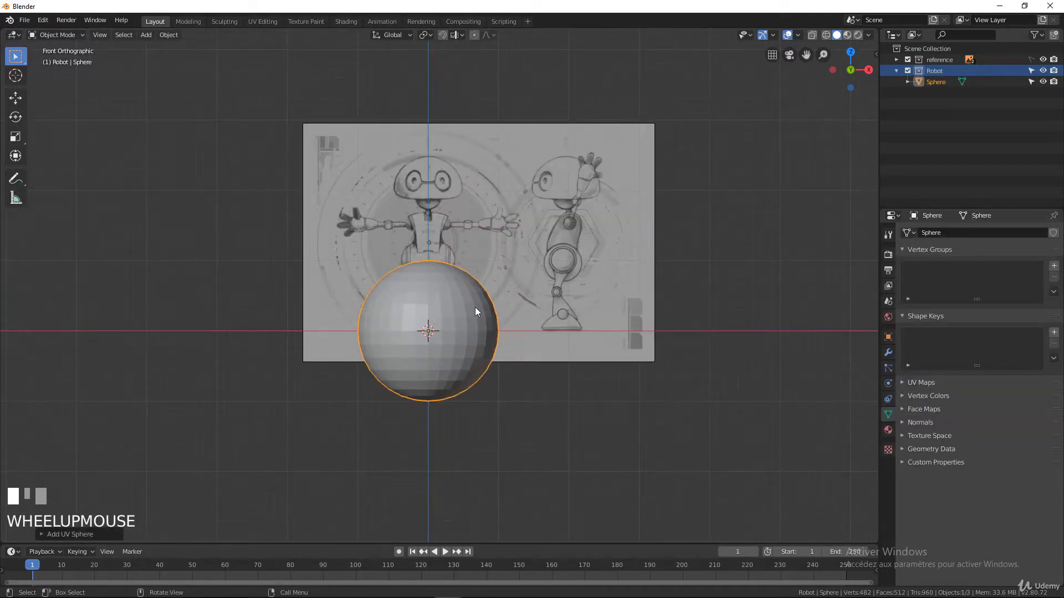
In Edit Mode, move the whole sphere mesh up along Z to the robot's head and display it as wireframe.
key(Tab)
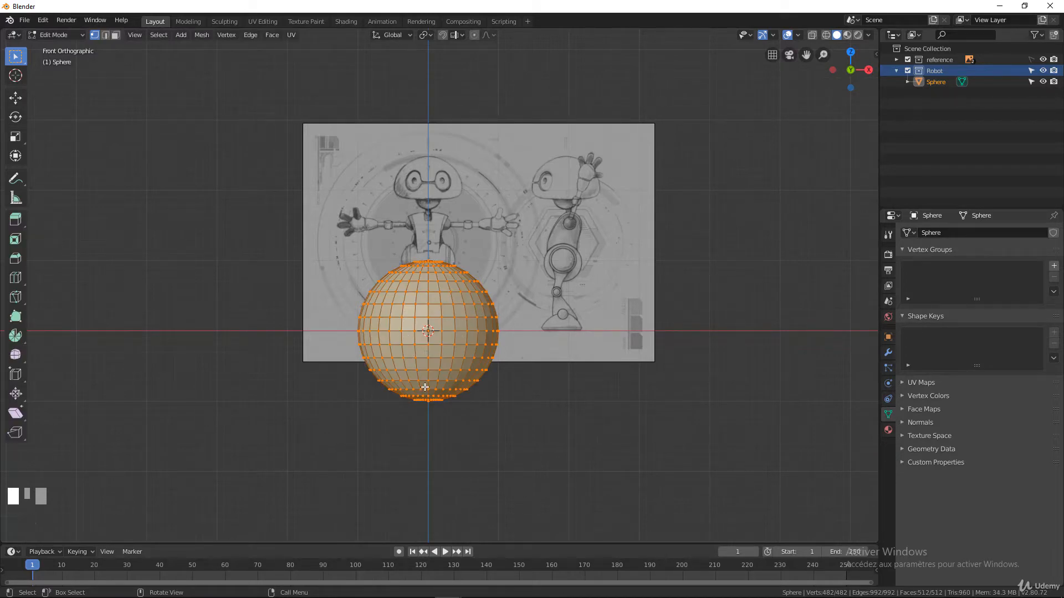
key(g)
key(z)
click(424, 255)
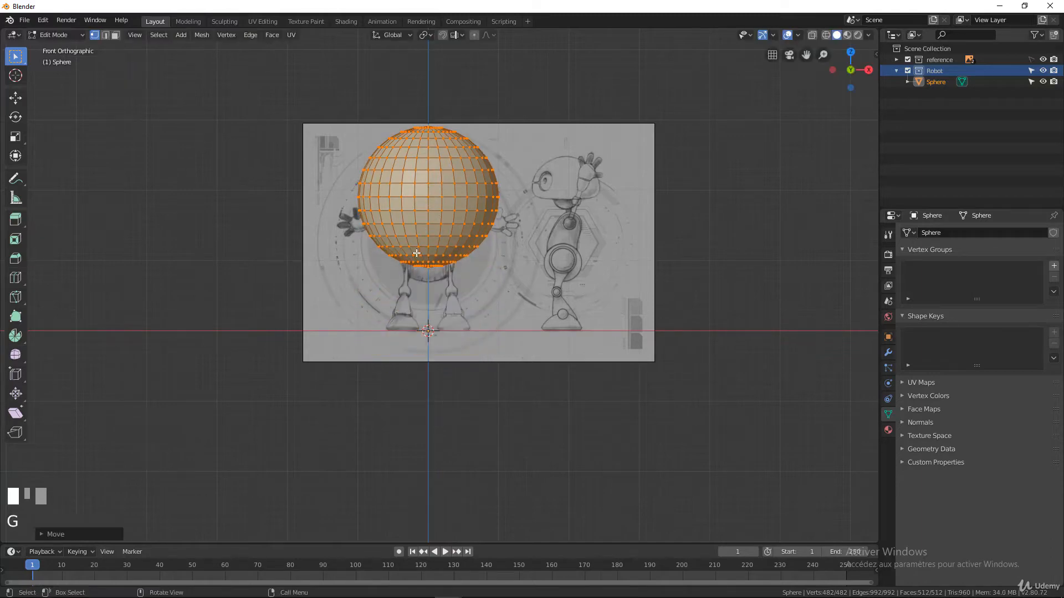
key(z)
click(346, 257)
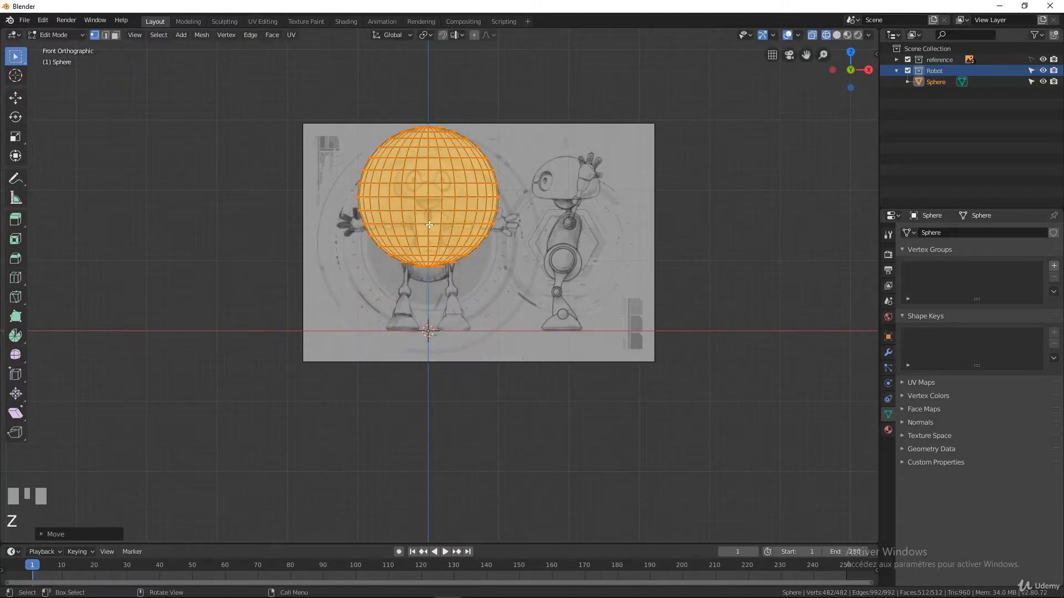
Scale the sphere mesh down to roughly the head's width and raise it along Z to the top of the head.
scroll(452, 184, up, 5)
shift+middle_drag(453, 183, 505, 430)
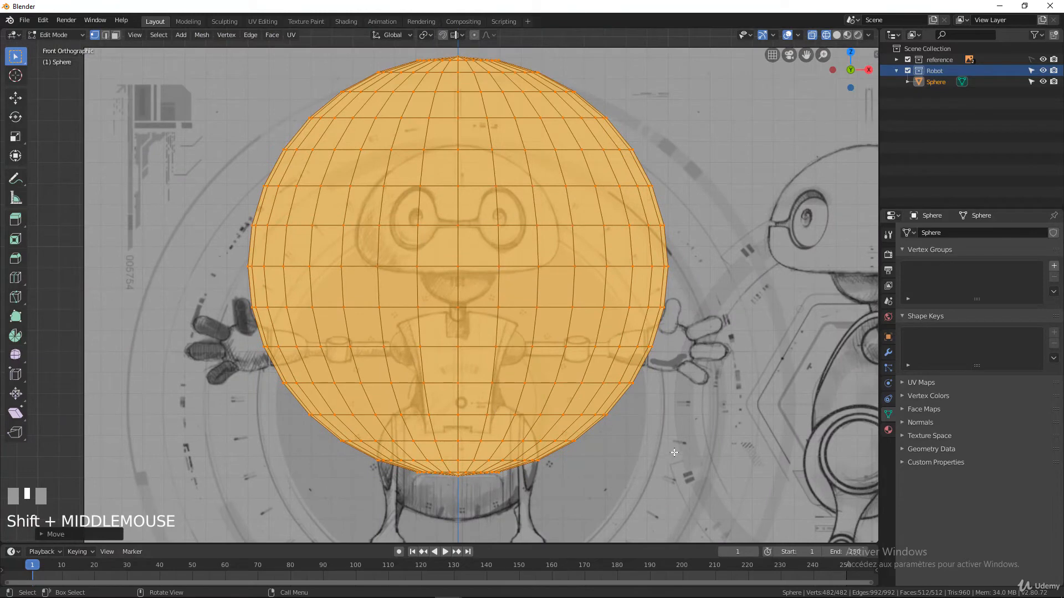
key(s)
click(554, 353)
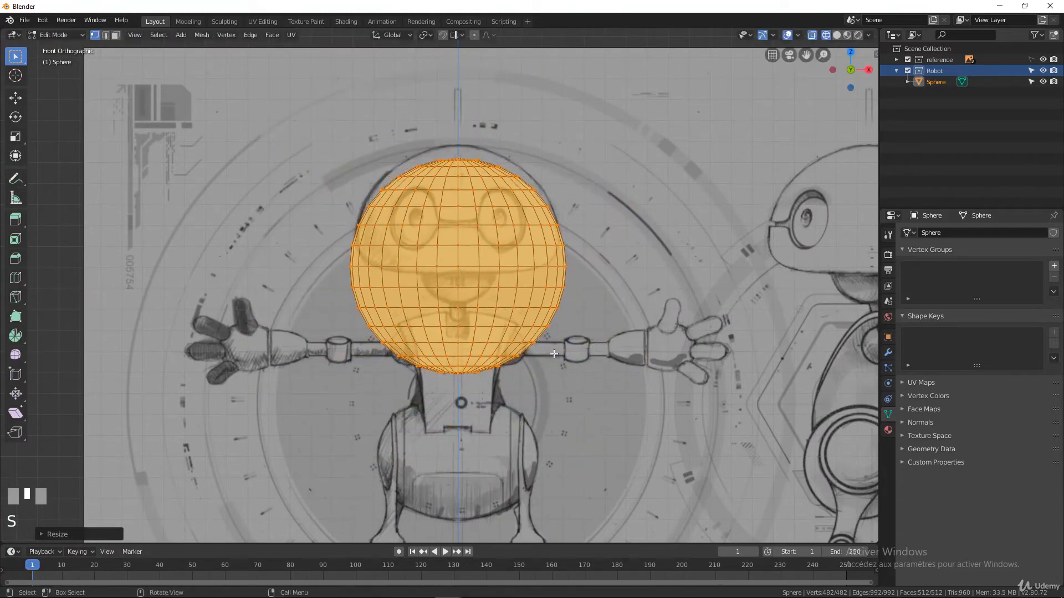
scroll(554, 353, up, 2)
shift+middle_drag(493, 182, 491, 291)
key(g)
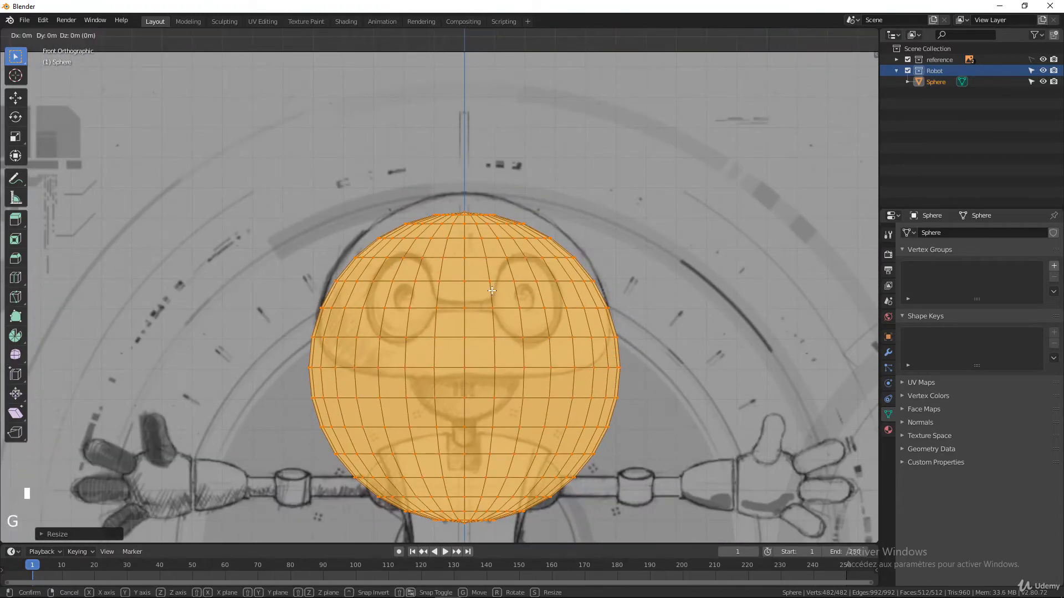
key(z)
click(550, 302)
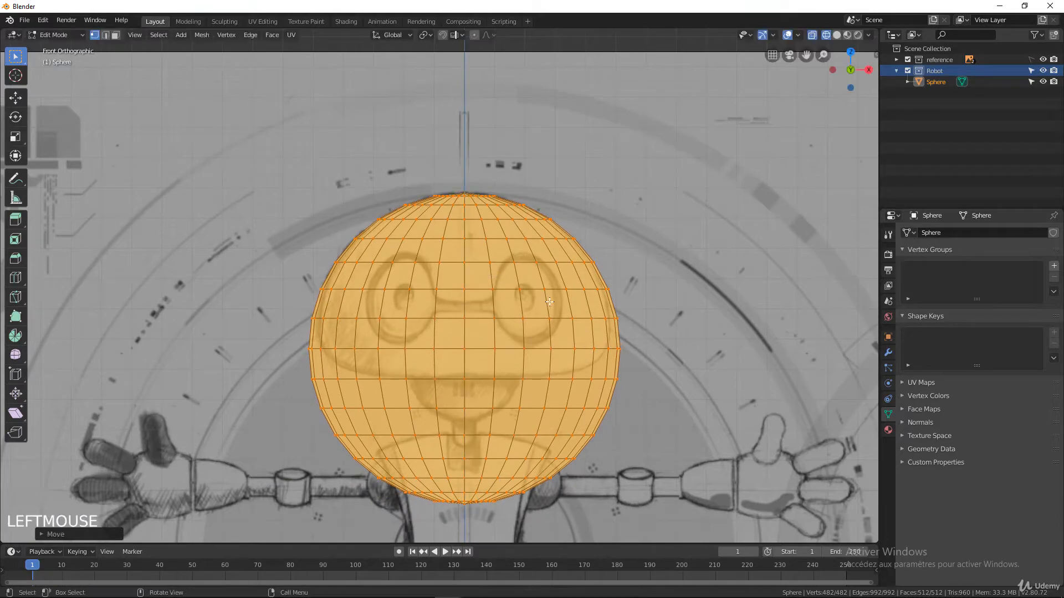
Refine the sphere's fit to the head outline by scaling it to about 0.97 and raising it about 0.02 m along Z.
scroll(693, 374, up, 1)
key(s)
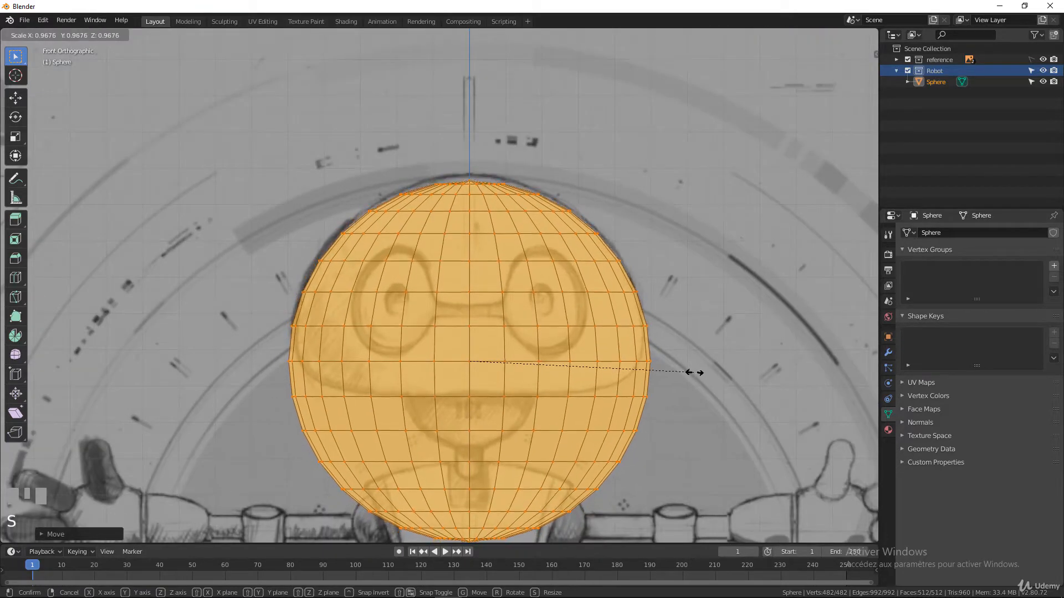
click(692, 371)
key(g)
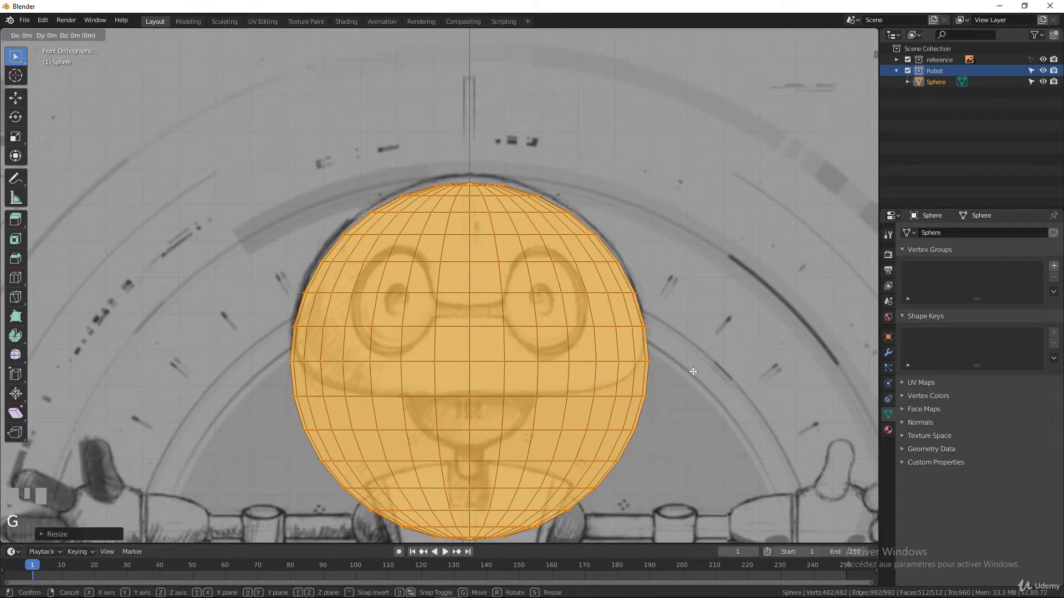
key(z)
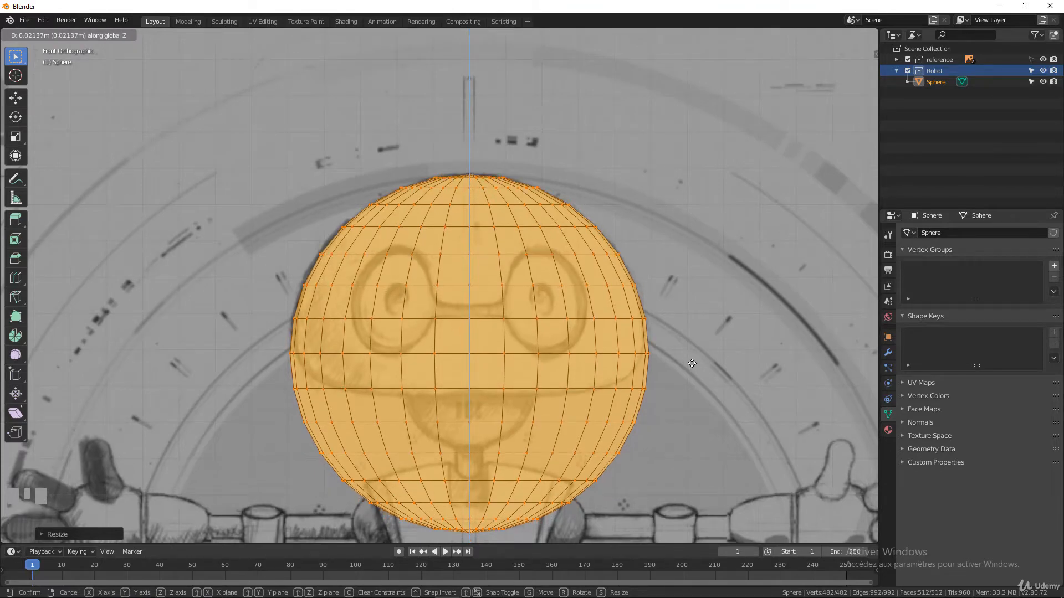
click(692, 363)
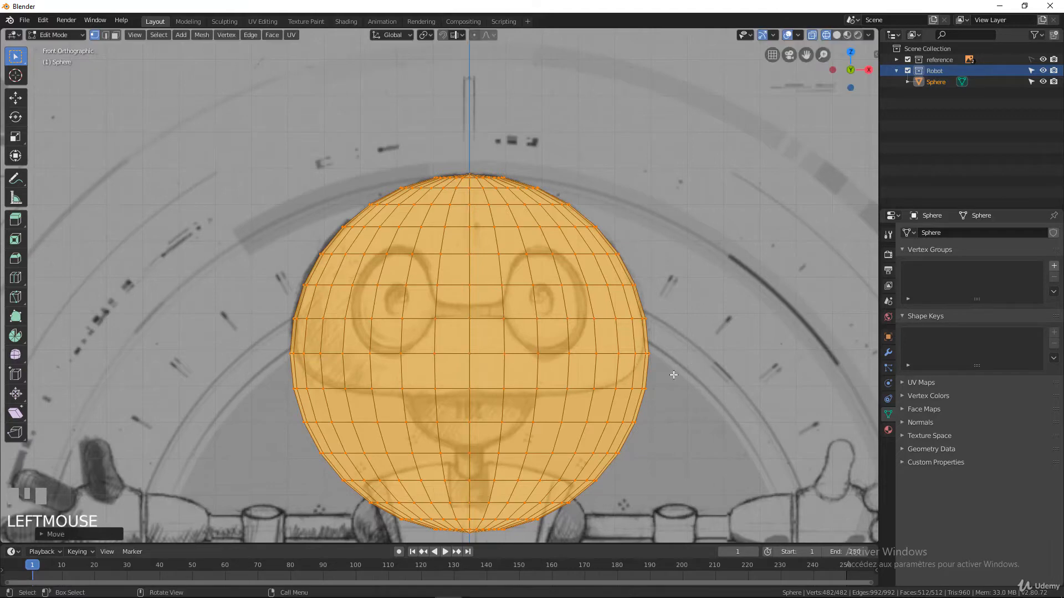
Select the sphere's bottom vertex, grow the selection six times and delete those vertices to open the mesh below the head.
scroll(692, 363, up, 1)
shift+middle_drag(525, 410, 564, 369)
click(506, 375)
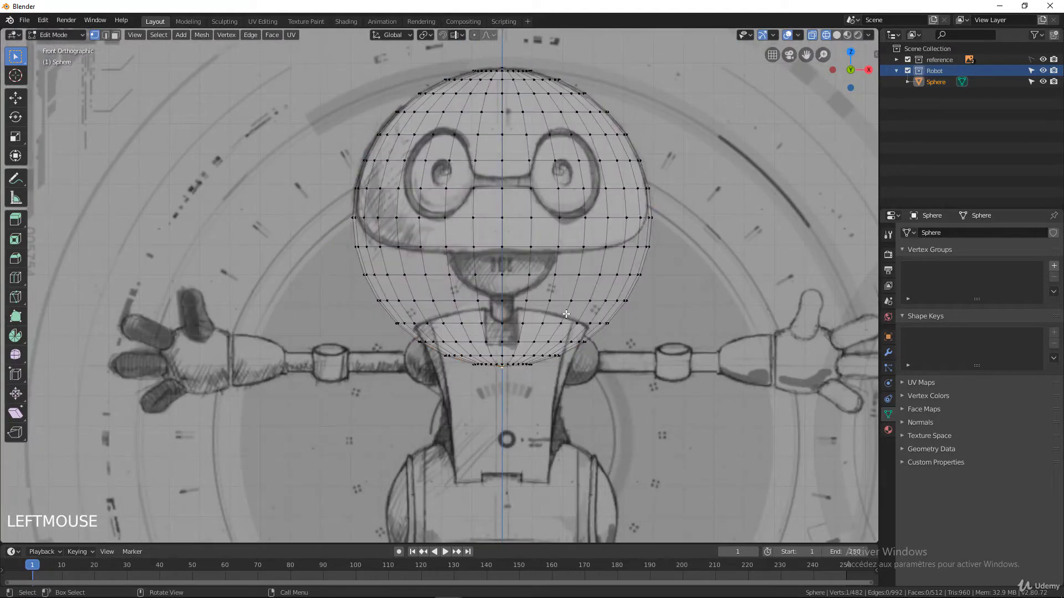
key(ctrl+KP_Add)
key(ctrl+KP_Add)
key(ctrl+KP_Add)
key(ctrl+KP_Add)
key(ctrl+KP_Add)
key(ctrl+KP_Add)
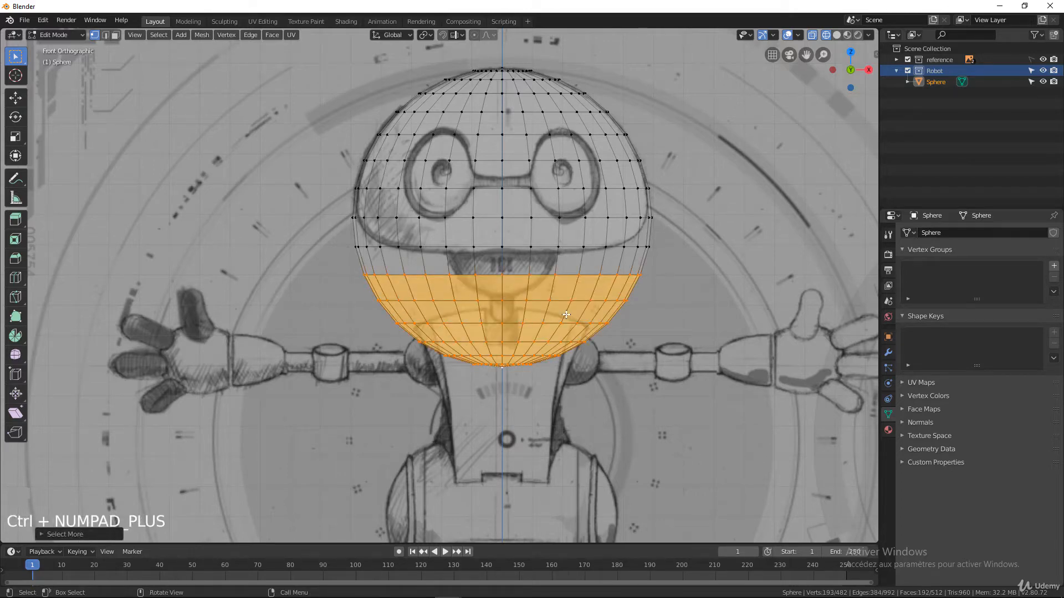
key(x)
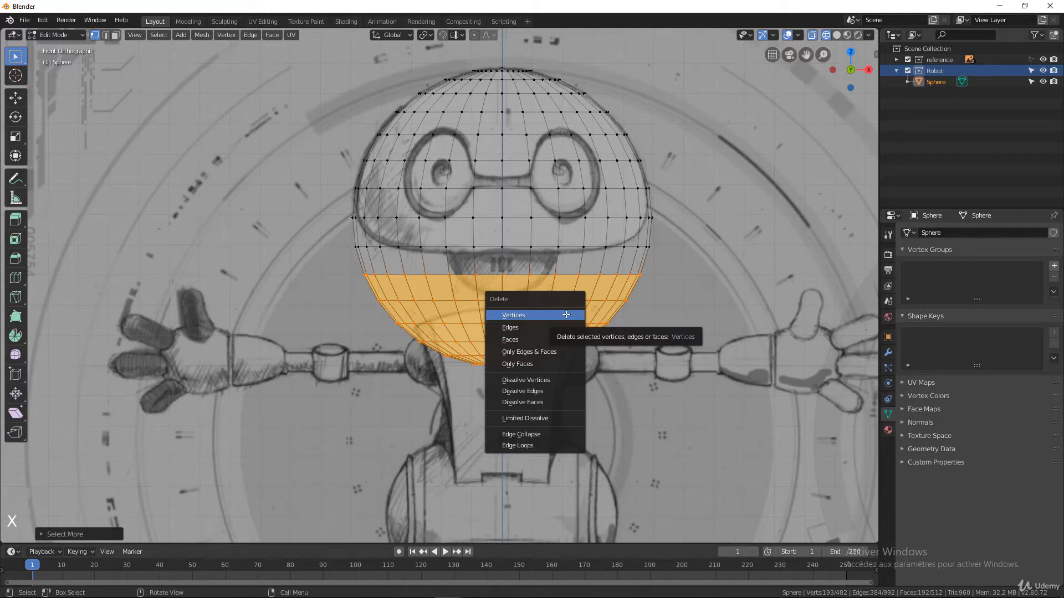
click(566, 315)
Select the horizontal edge loop level with the bridge between the eyes and scale it to about 0.98 to match the head outline.
scroll(587, 285, up, 2)
shift+middle_drag(587, 285, 546, 357)
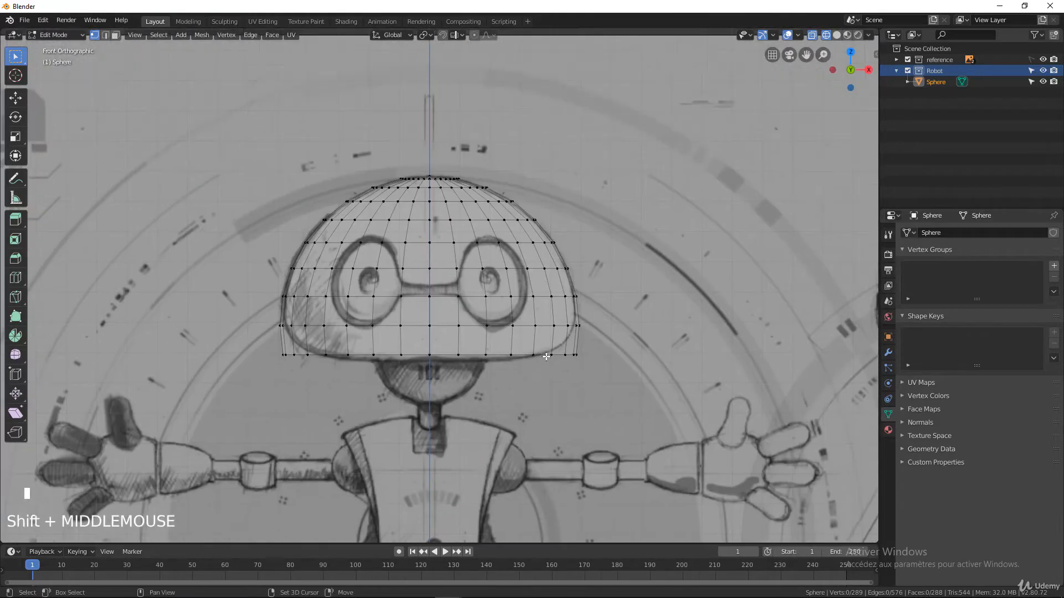
scroll(606, 317, up, 2)
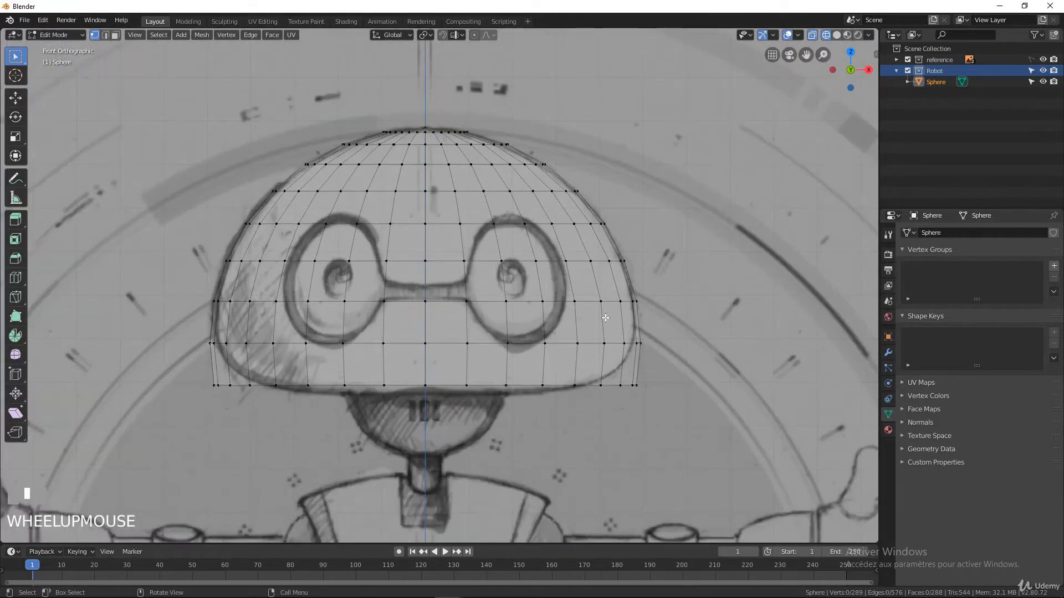
alt+click(558, 302)
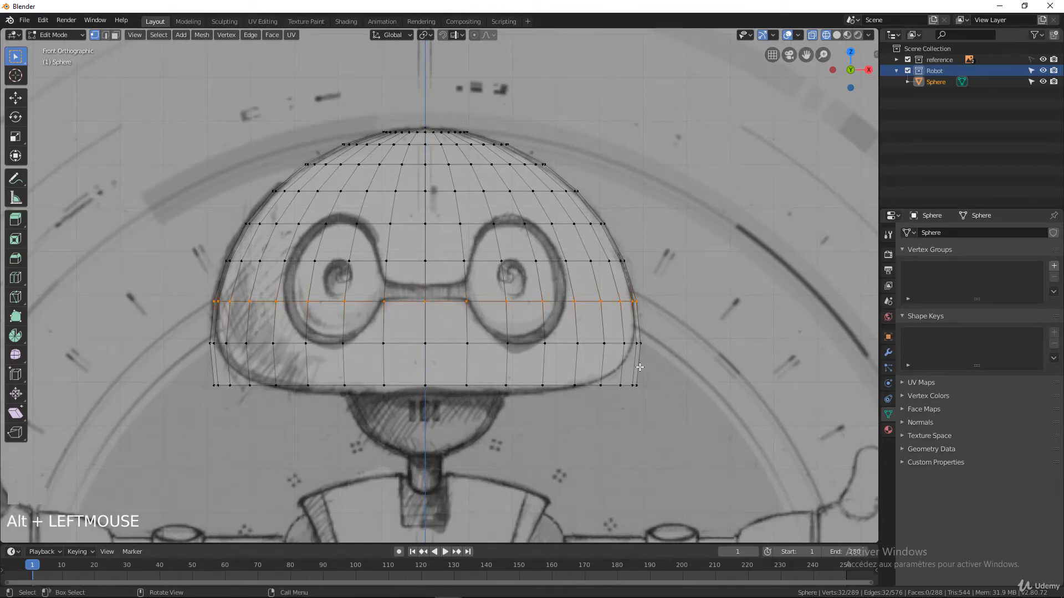
key(s)
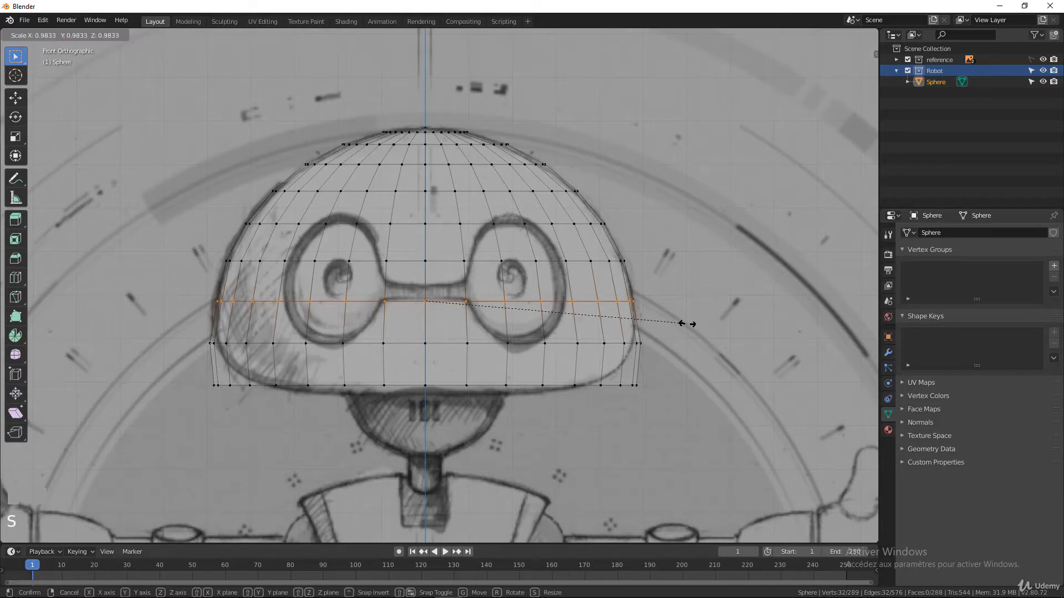
click(628, 339)
Scale the edge loop at the lower edge of the eyes to about 0.97 and raise it slightly along Z.
alt+click(628, 340)
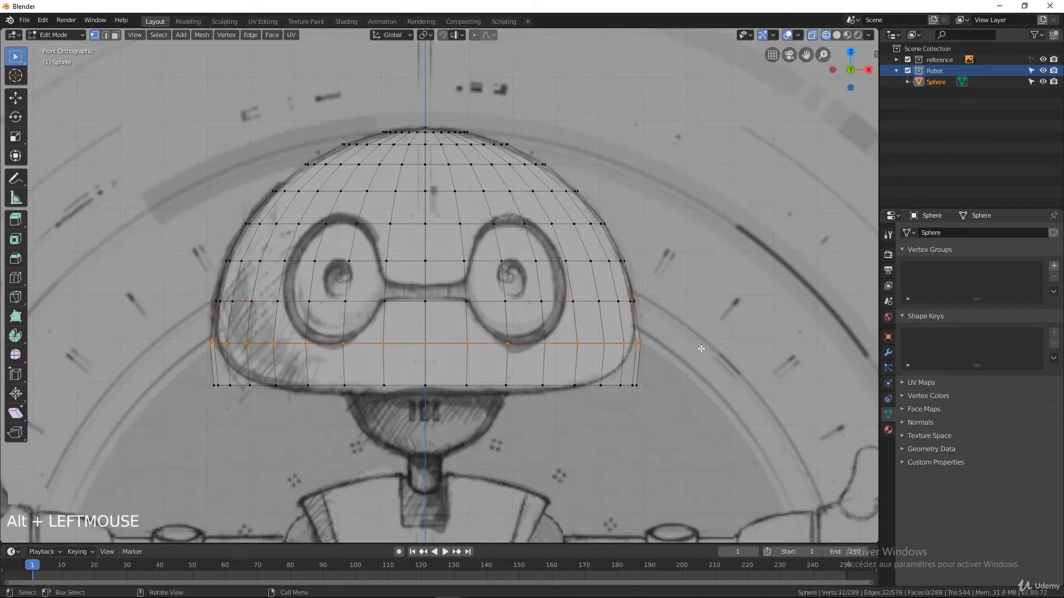
key(s)
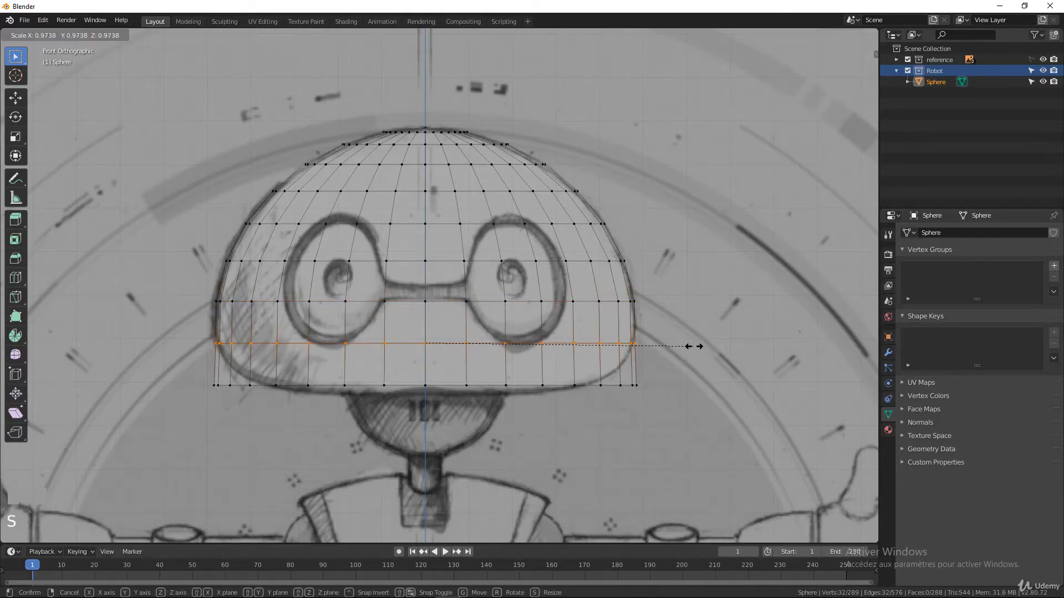
click(694, 346)
key(g)
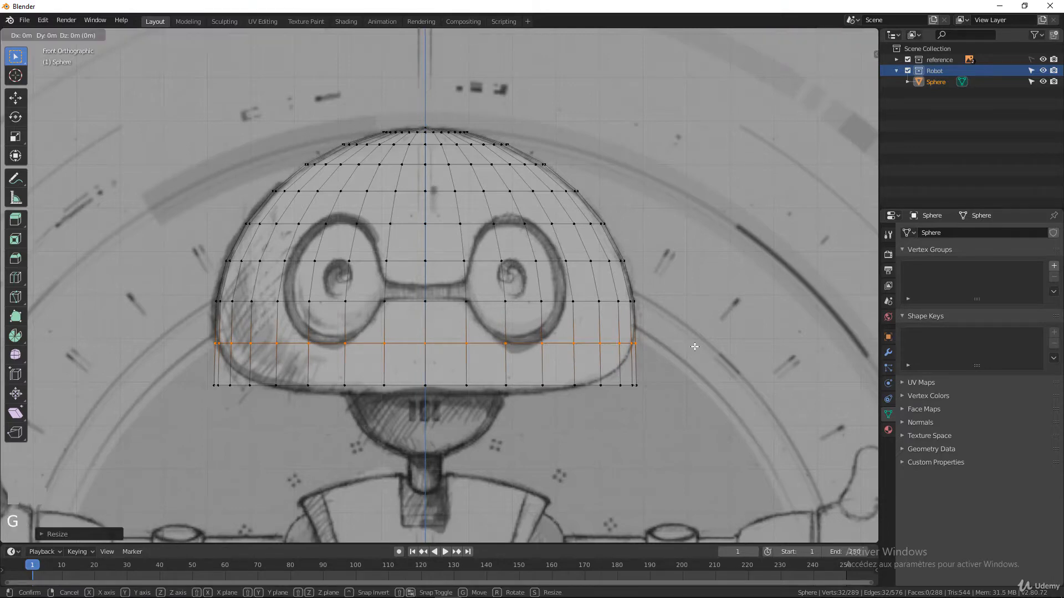
key(z)
click(695, 338)
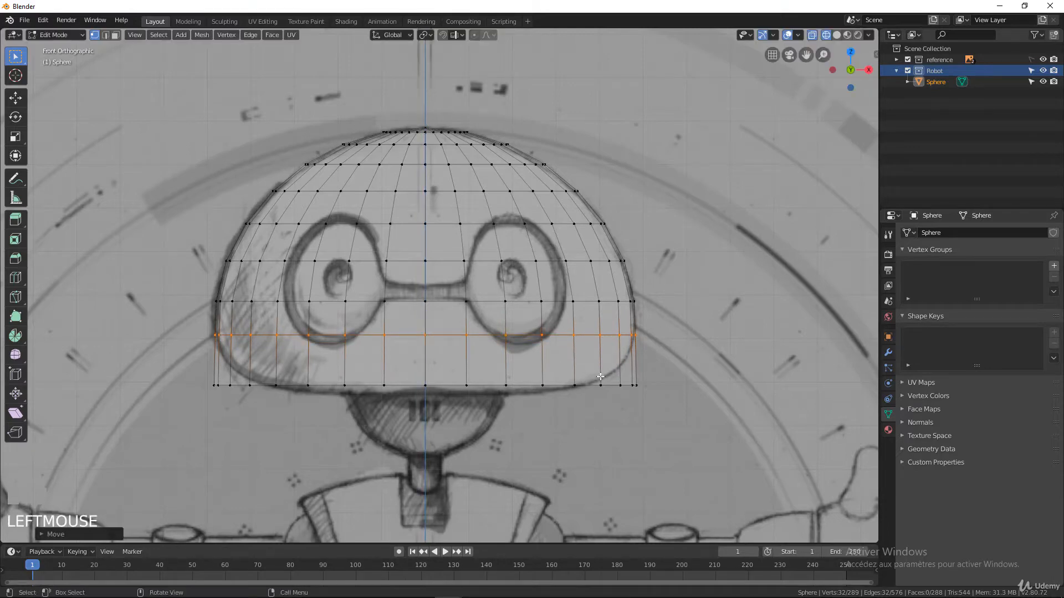
Raise the mesh's open bottom edge loop about 0.06 m along Z and scale it to about 0.96.
alt+click(598, 406)
key(g)
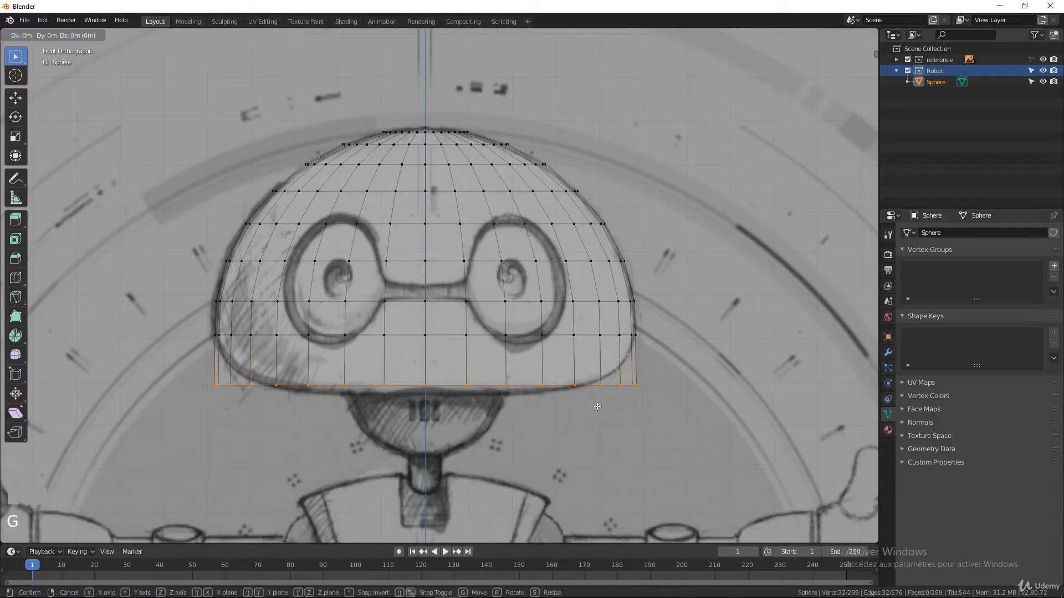
key(z)
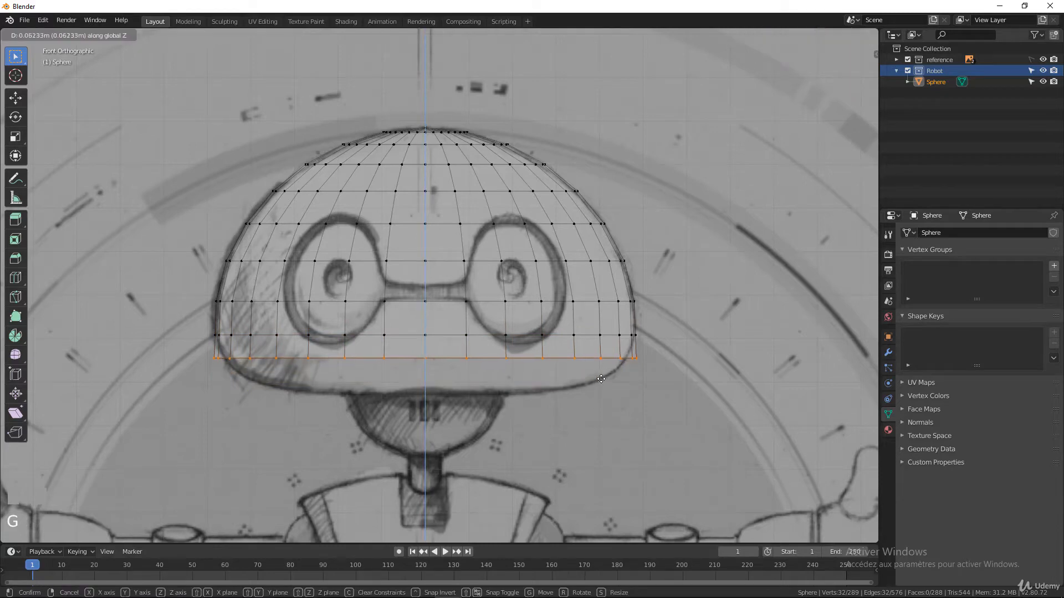
click(602, 379)
key(s)
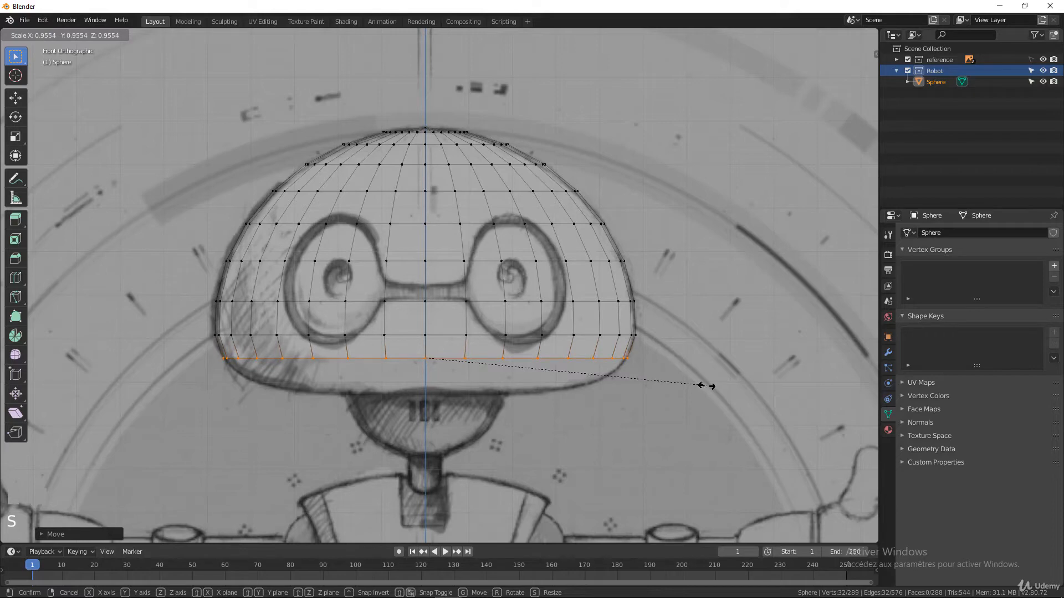
click(706, 385)
Extrude the bottom edge loop slightly downward and scale the new ring to about 0.96 along the jaw curve.
key(e)
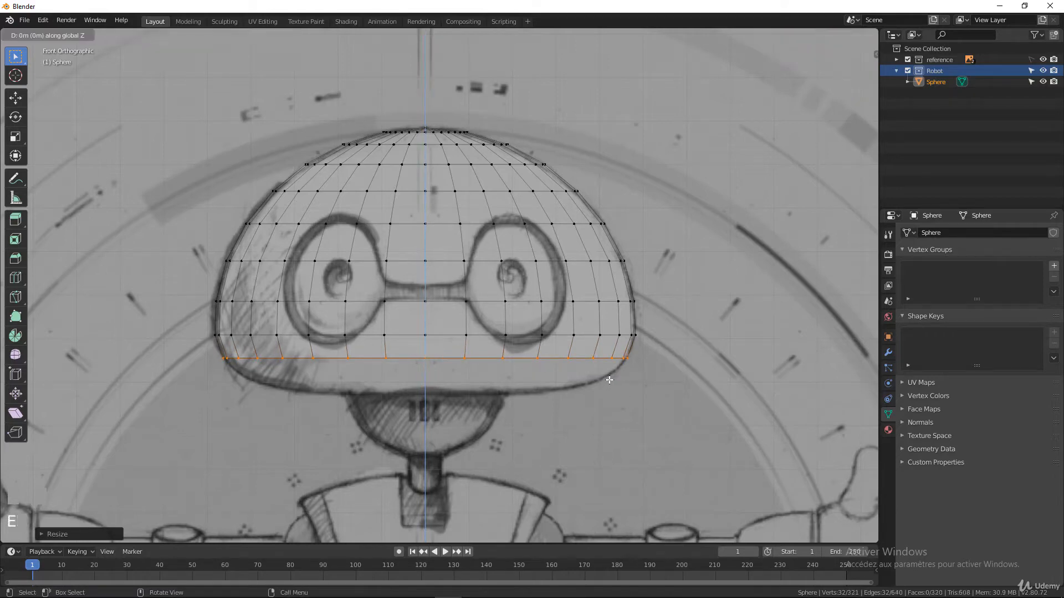
click(720, 383)
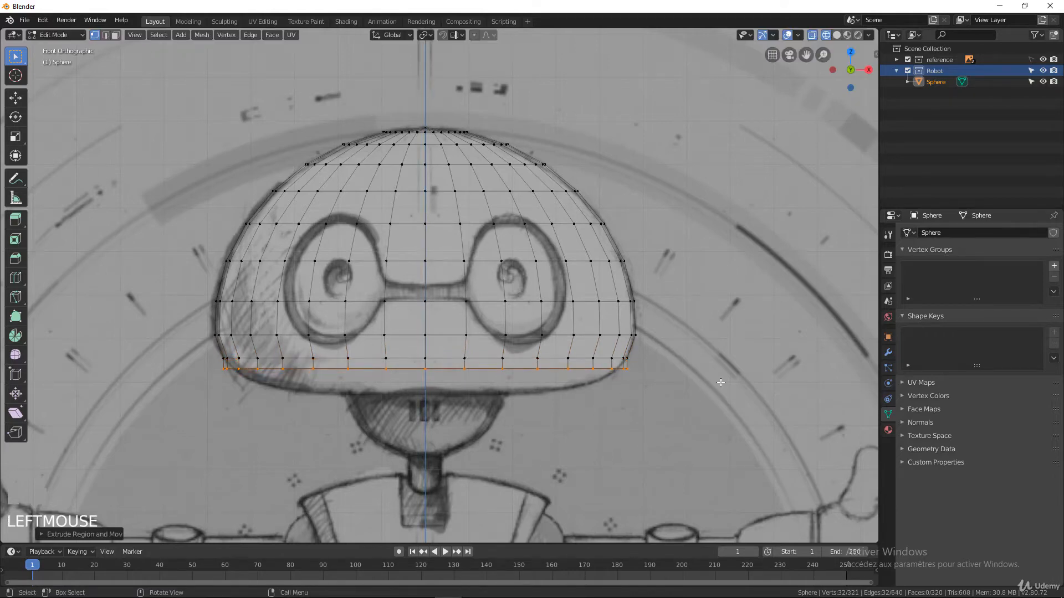
key(s)
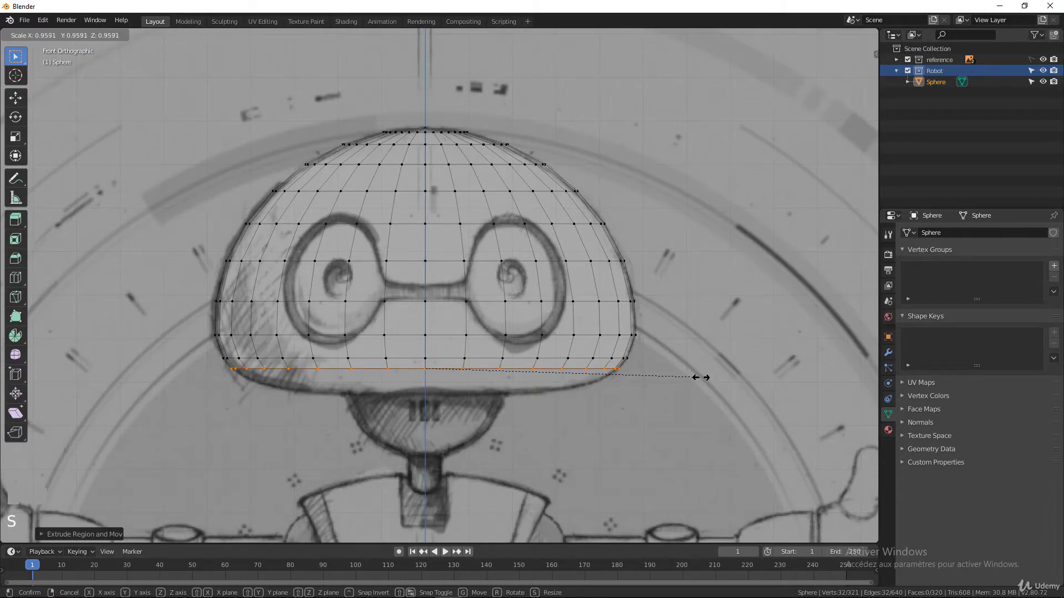
click(701, 378)
Extrude the rim down again and scale it to about 0.90 to follow the rounded lower corner of the head.
key(e)
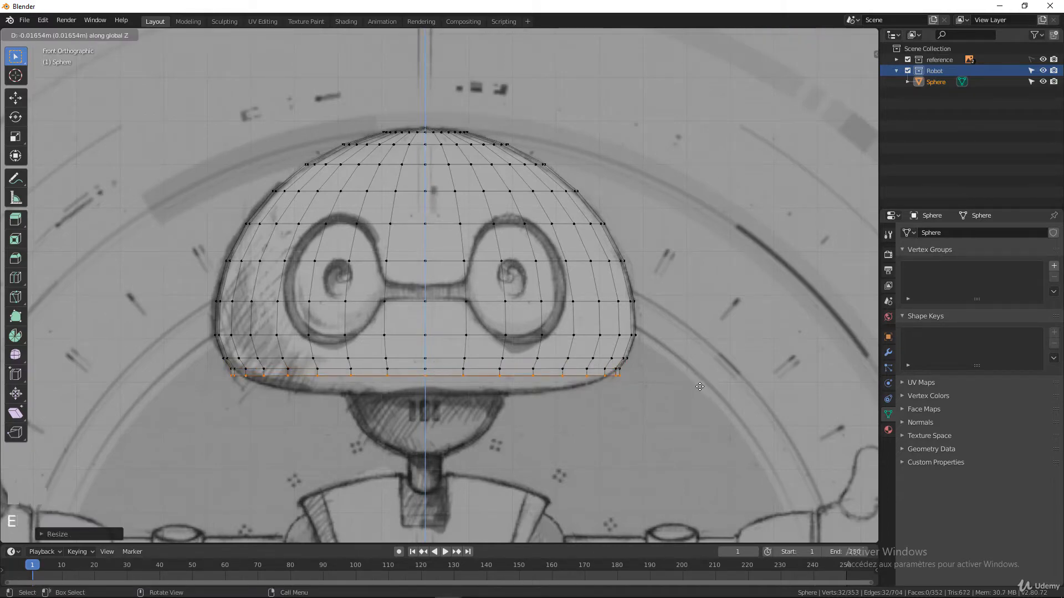
click(697, 382)
key(s)
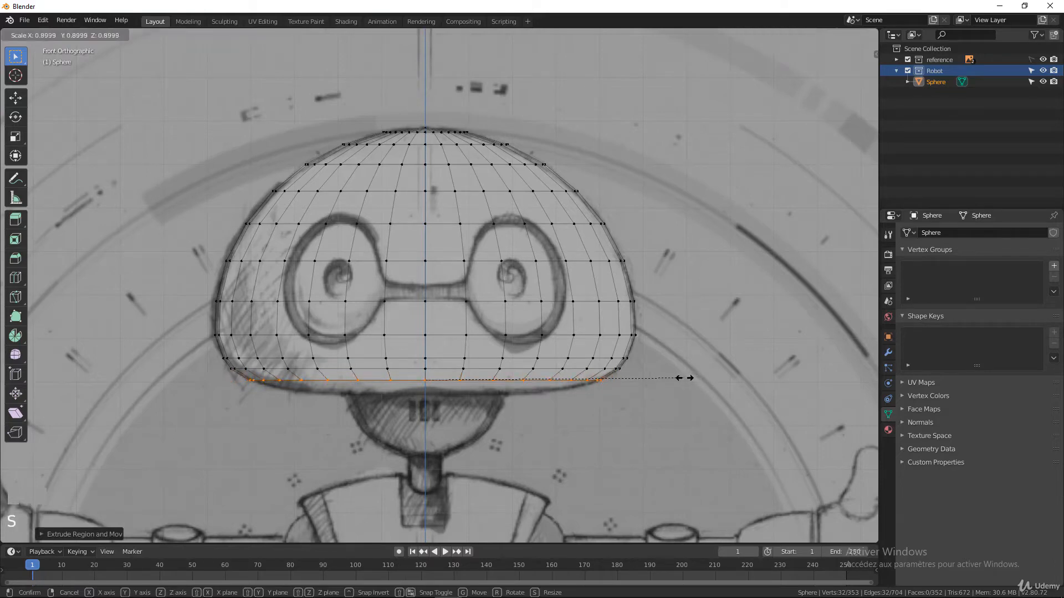
click(684, 378)
Extrude another ring about 0.02 m down and scale it to about 0.89 toward the flat underside of the head.
key(e)
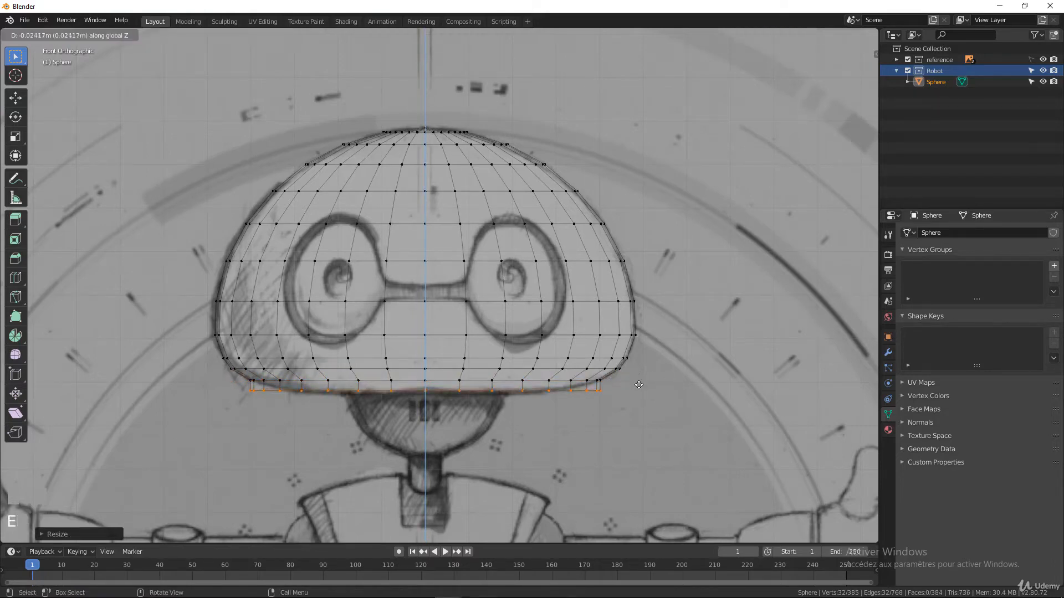
click(639, 382)
key(s)
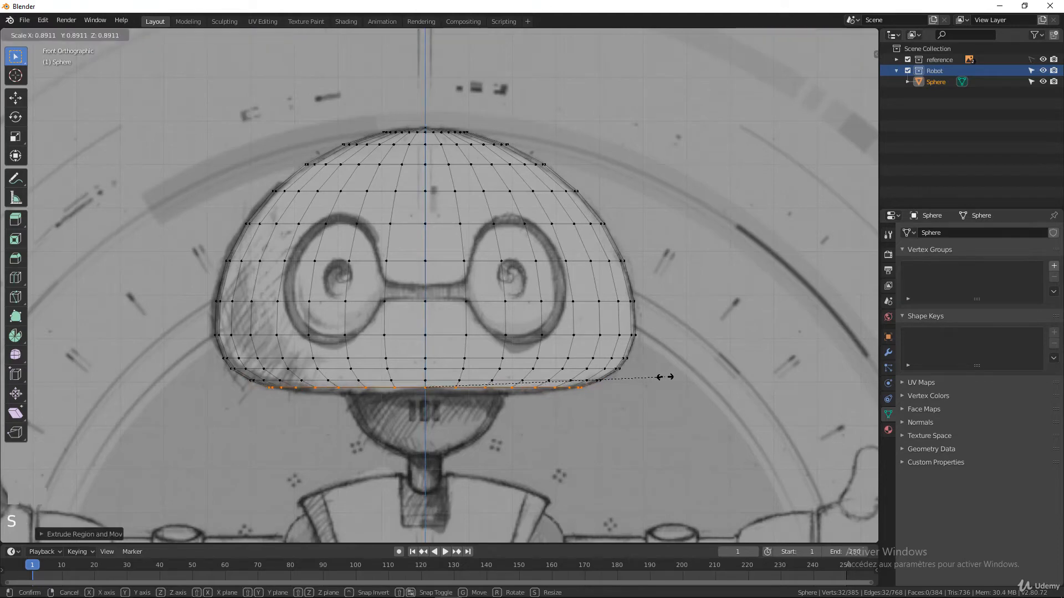
click(662, 377)
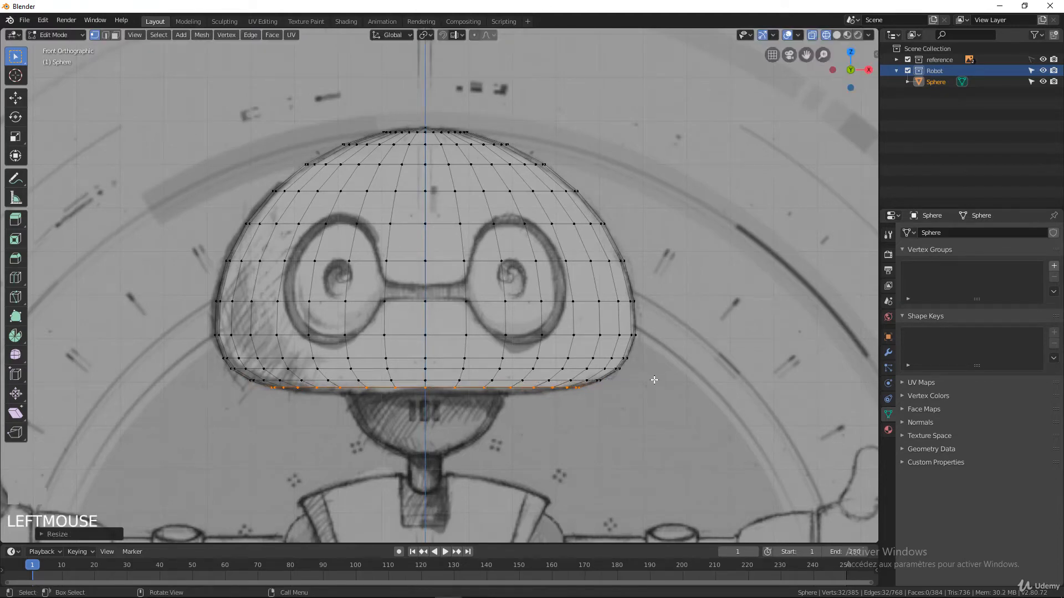
Extrude the rim down to the head's bottom line, scale it to about 0.72 and raise it about 0.004 m along Z.
key(e)
click(653, 387)
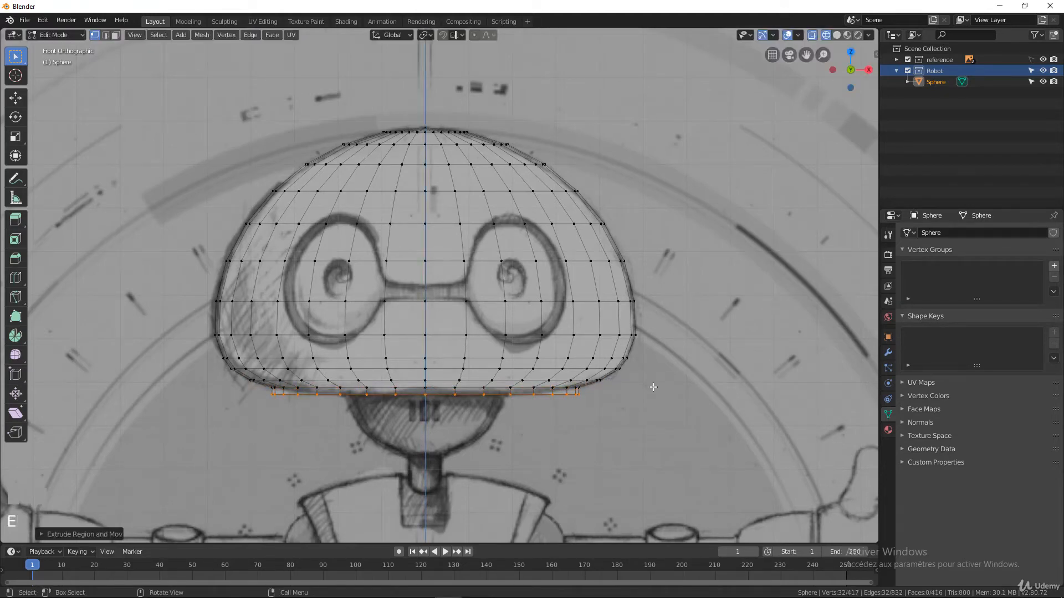
key(s)
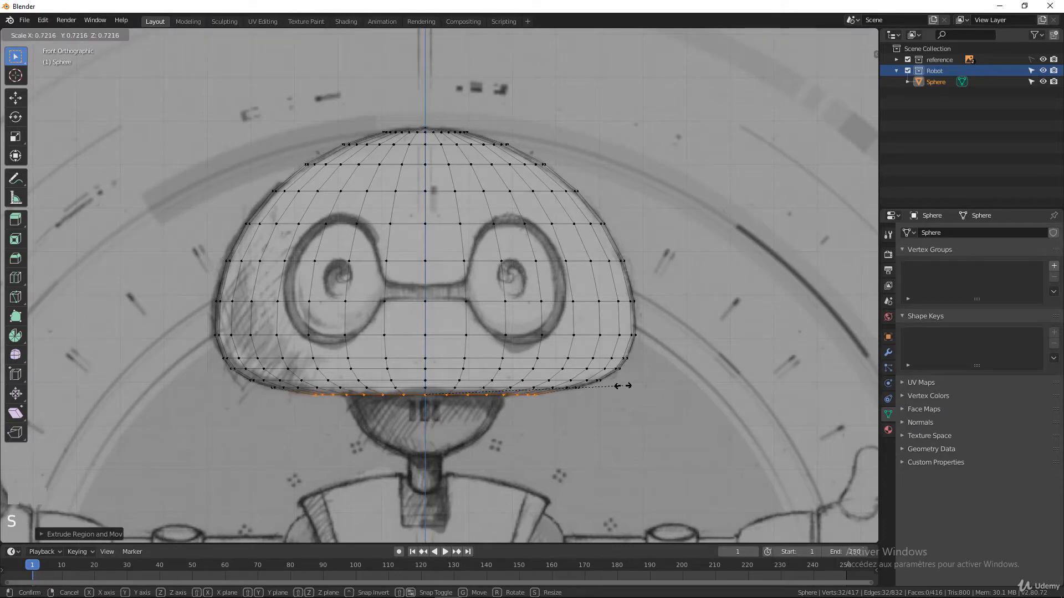
click(619, 386)
key(g)
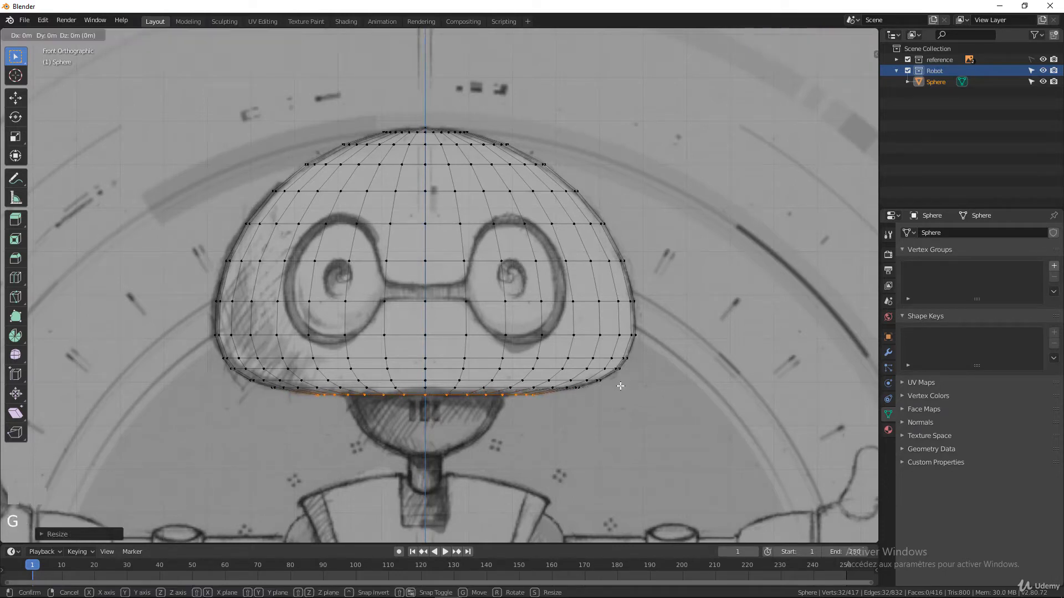
key(z)
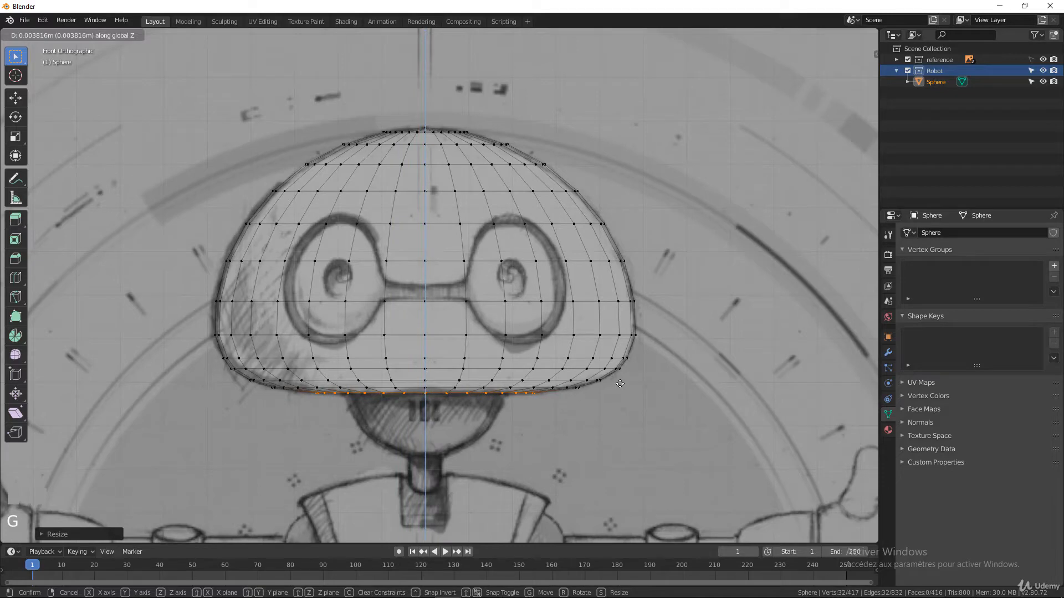
click(620, 384)
Extrude the bottom rim, scale the new ring inward to about half its size and fill the remaining hole with a face.
scroll(621, 384, up, 2)
shift+middle_drag(621, 385, 608, 326)
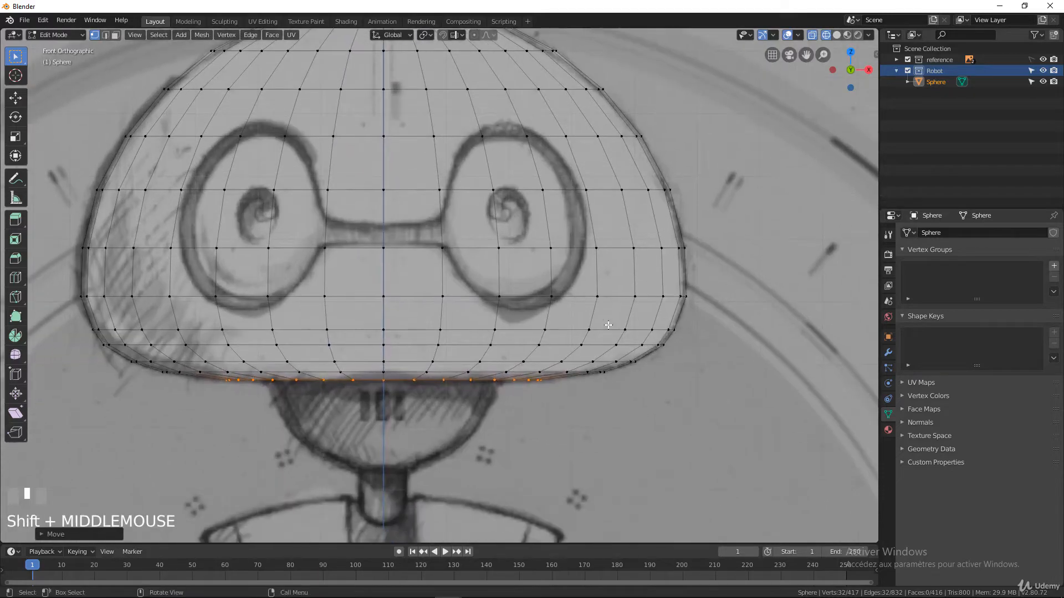
middle_drag(517, 380, 512, 355)
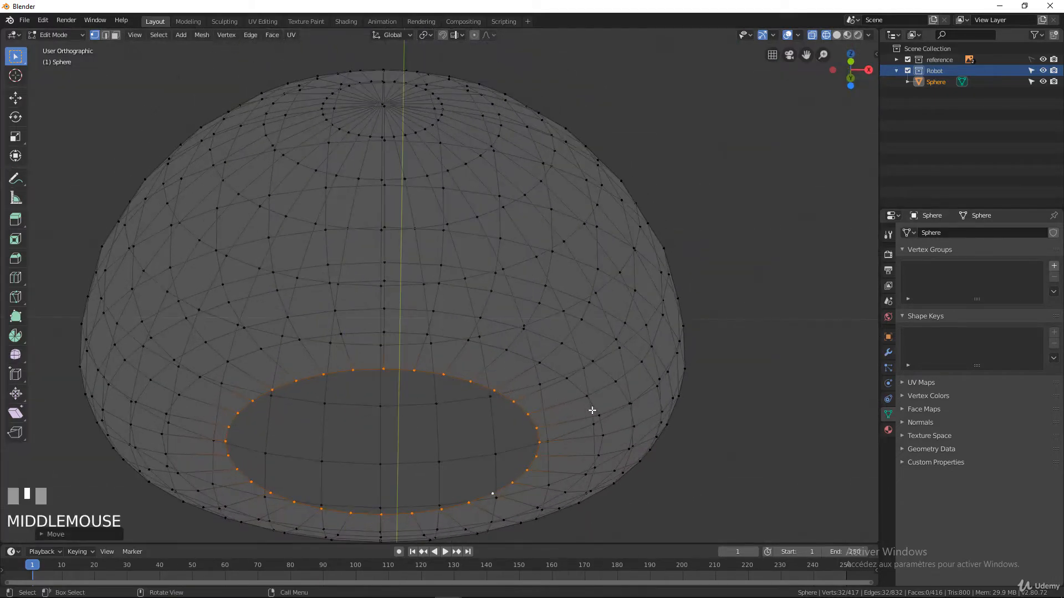
key(e)
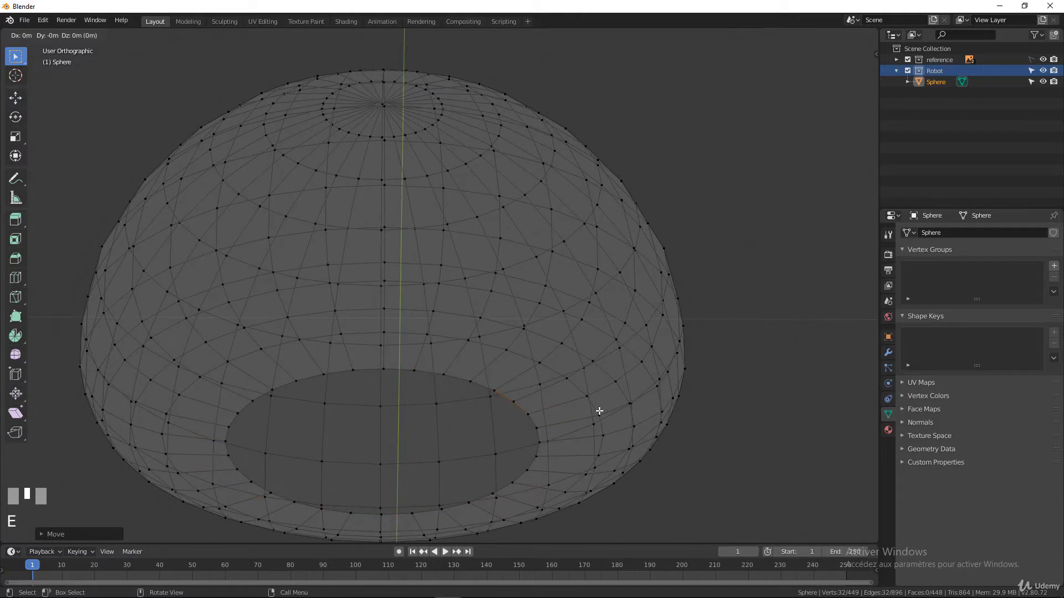
click(590, 407)
key(s)
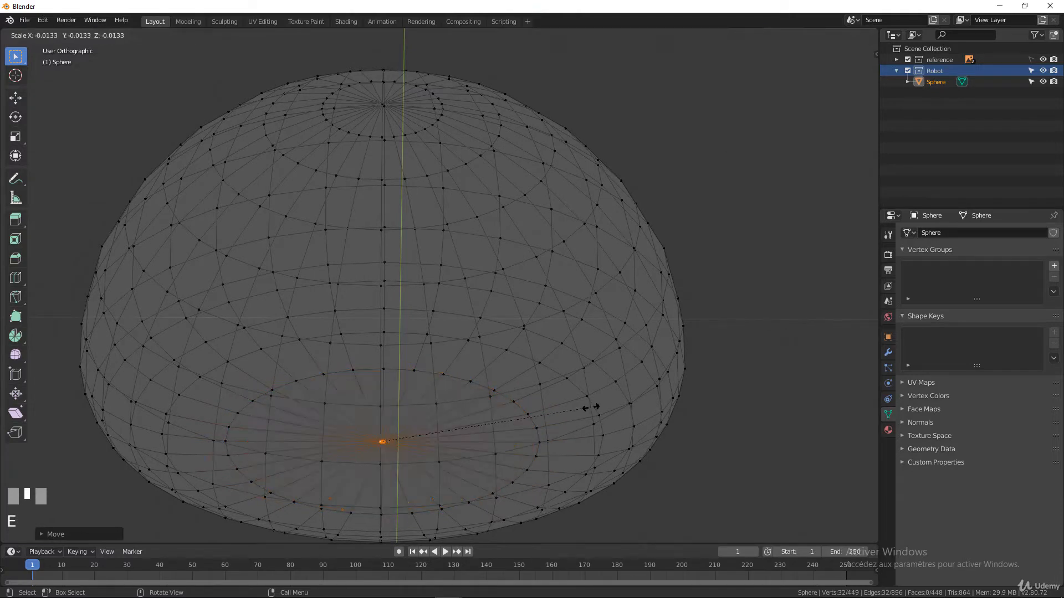
click(499, 424)
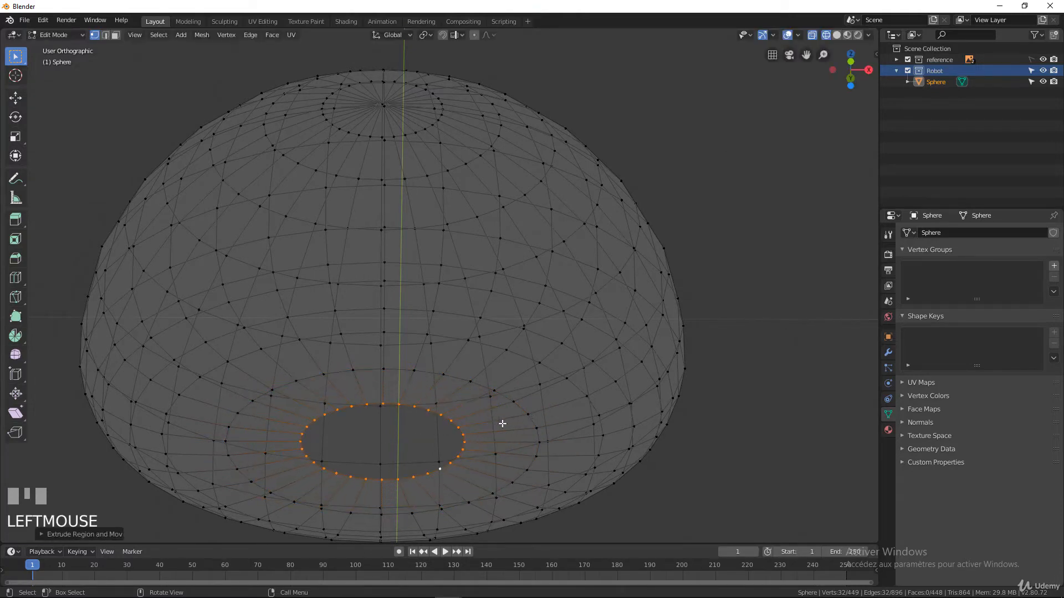
key(f)
Examine the closed underside and check the head mesh against the blueprint outline in the front view.
scroll(501, 416, down, 6)
mouse_move(498, 408)
middle_down()
mouse_move(491, 392)
mouse_move(496, 423)
mouse_move(488, 429)
mouse_move(497, 399)
middle_up()
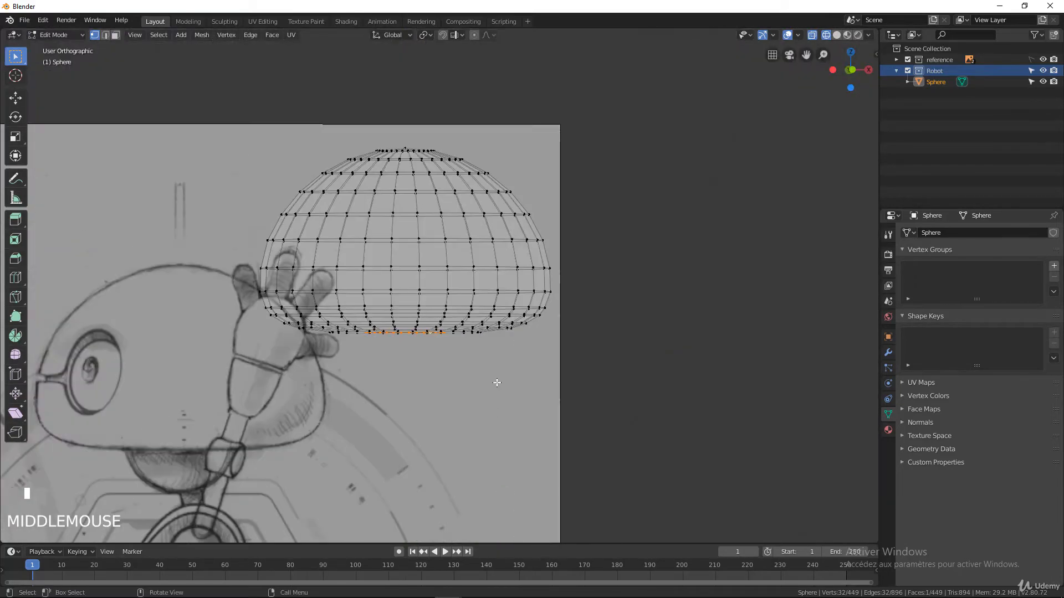
key(KP_1)
scroll(497, 382, up, 6)
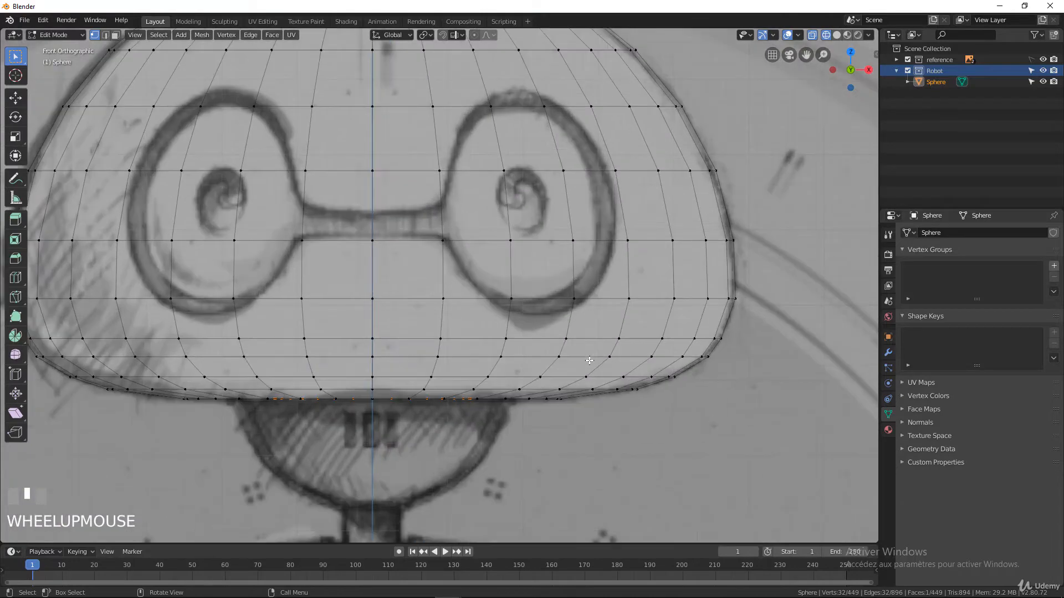
scroll(575, 363, down, 2)
scroll(582, 375, up, 1)
scroll(583, 375, up, 2)
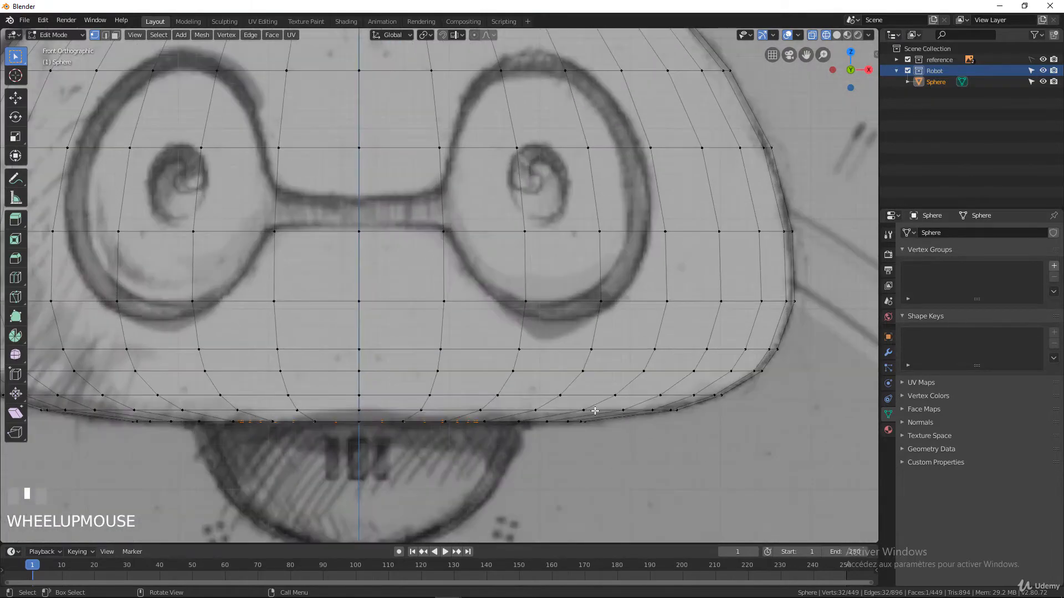
scroll(594, 406, down, 5)
Switch the viewport to solid shading to display the whole head over the front-view blueprint.
key(z)
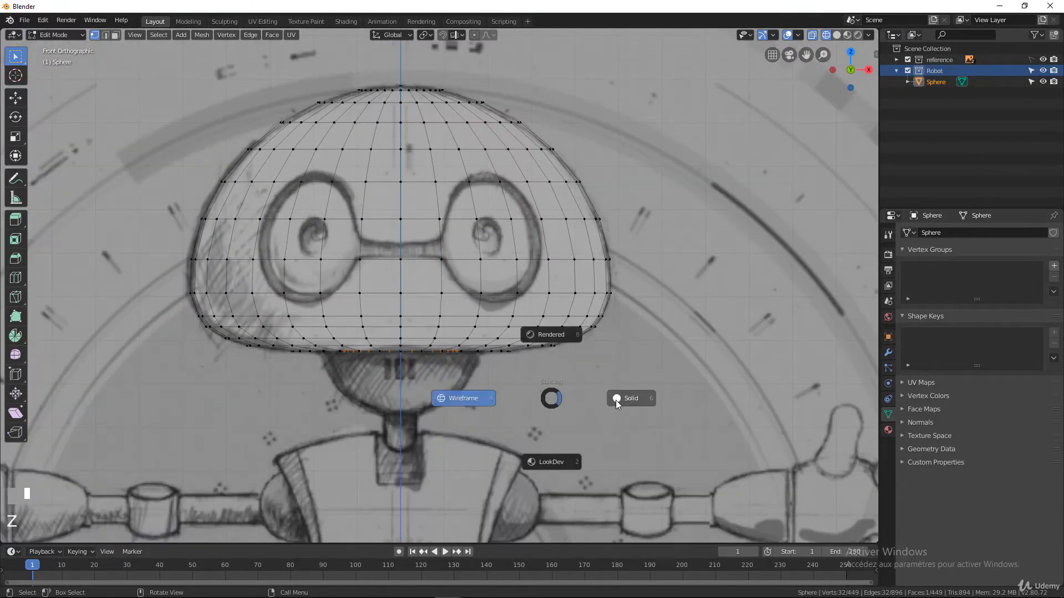
click(616, 400)
scroll(542, 413, down, 5)
scroll(542, 414, up, 5)
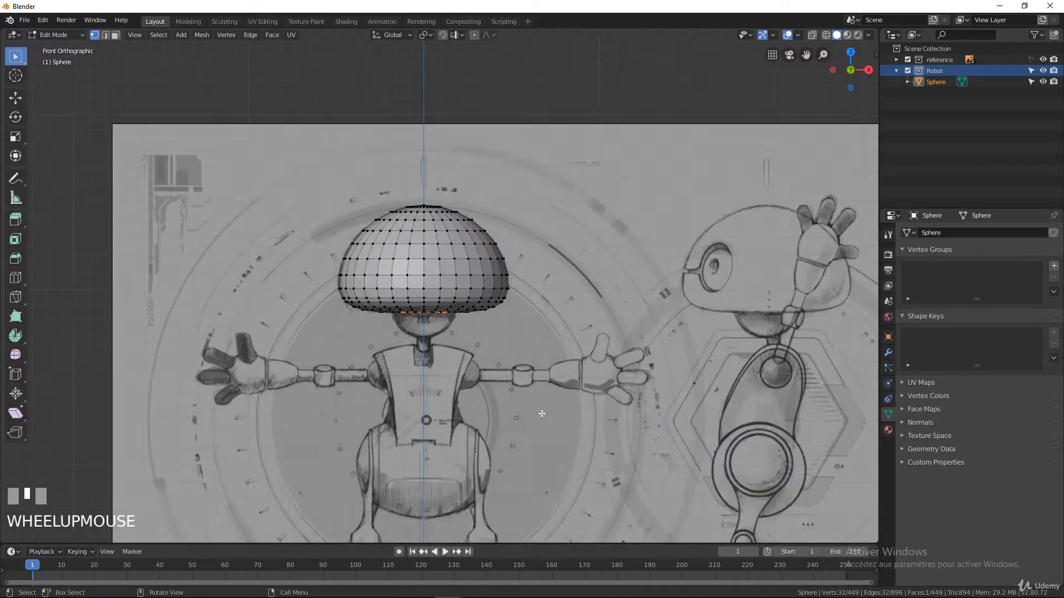
scroll(542, 414, down, 2)
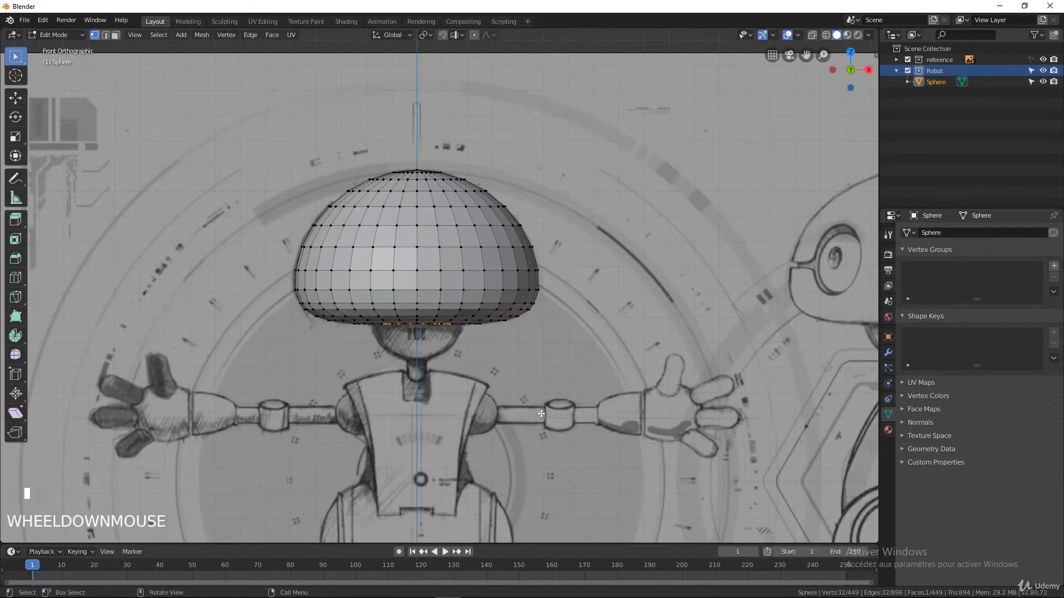
scroll(499, 295, down, 2)
scroll(511, 308, up, 3)
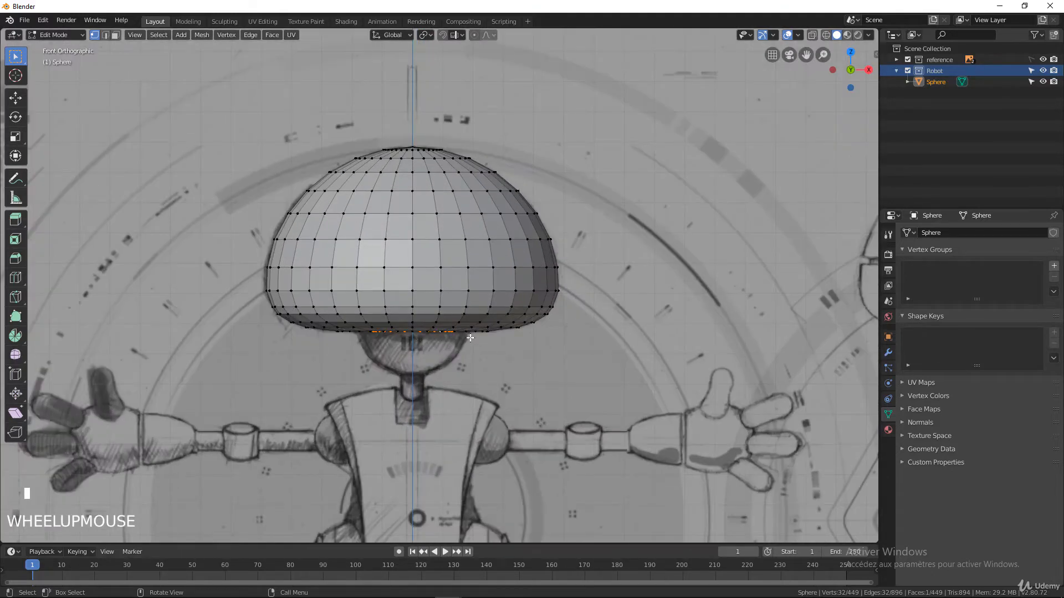
Leave mesh editing and rename the dome-shaped Sphere object as head.
scroll(355, 333, down, 2)
scroll(383, 327, up, 1)
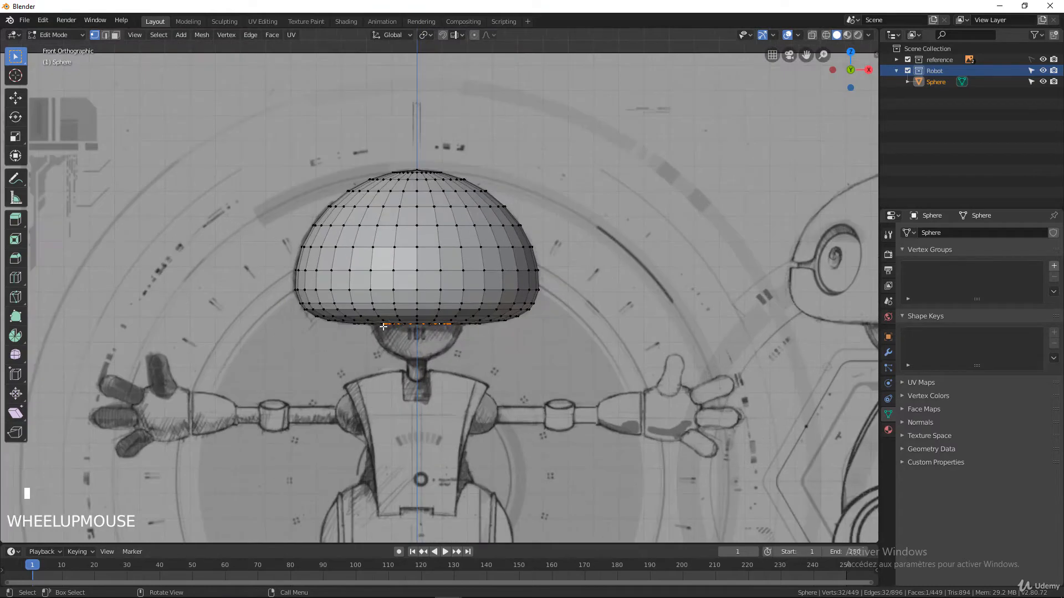
key(Tab)
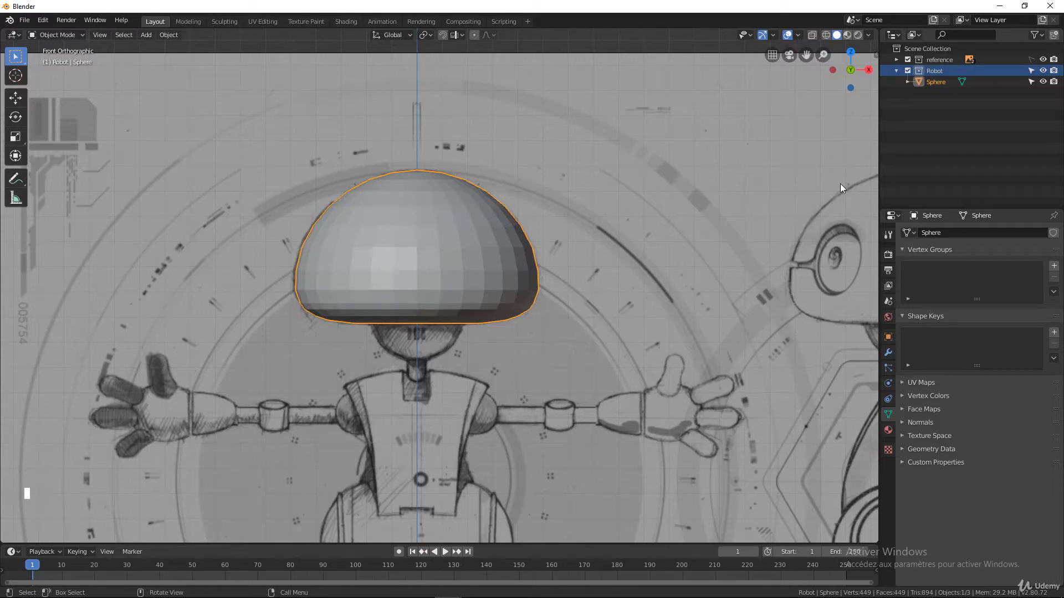
double_click(938, 82)
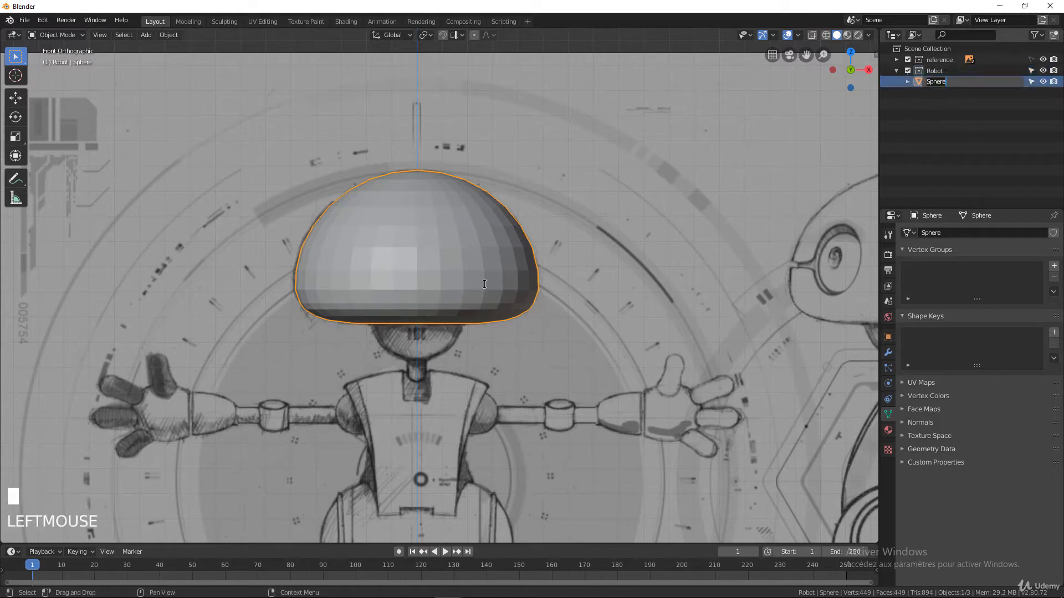
text(head)
key(Return)
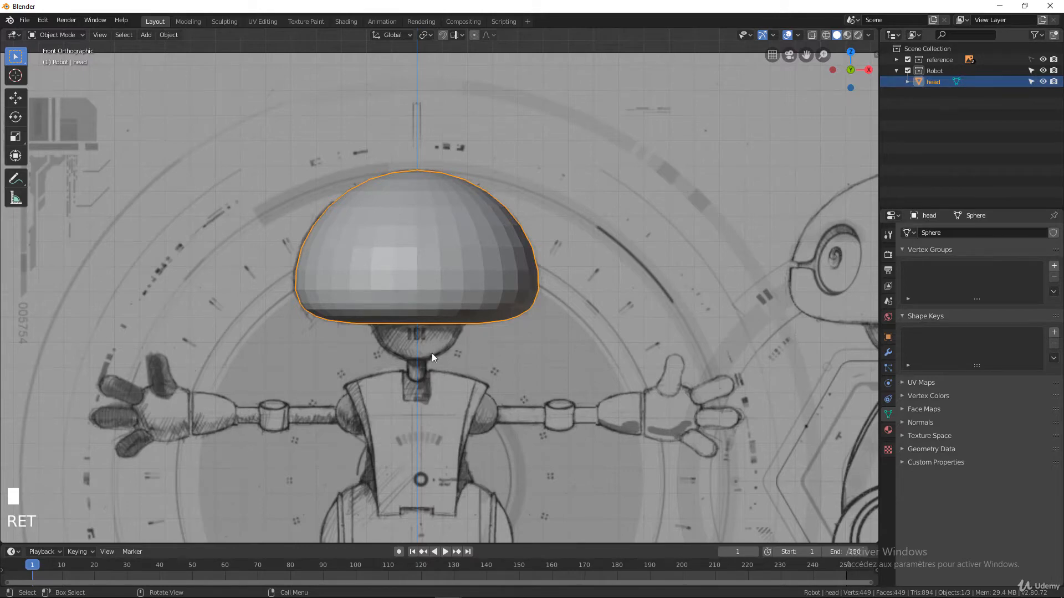
Add a new UV sphere at the scene origin as the base for the part below the head.
scroll(461, 351, down, 5)
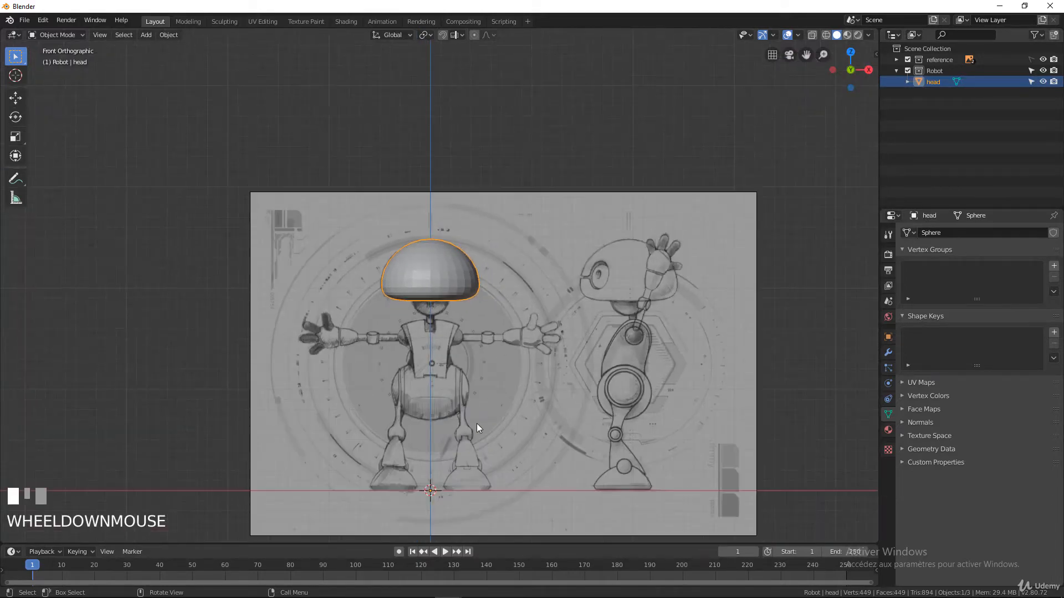
shift+middle_drag(477, 424, 474, 357)
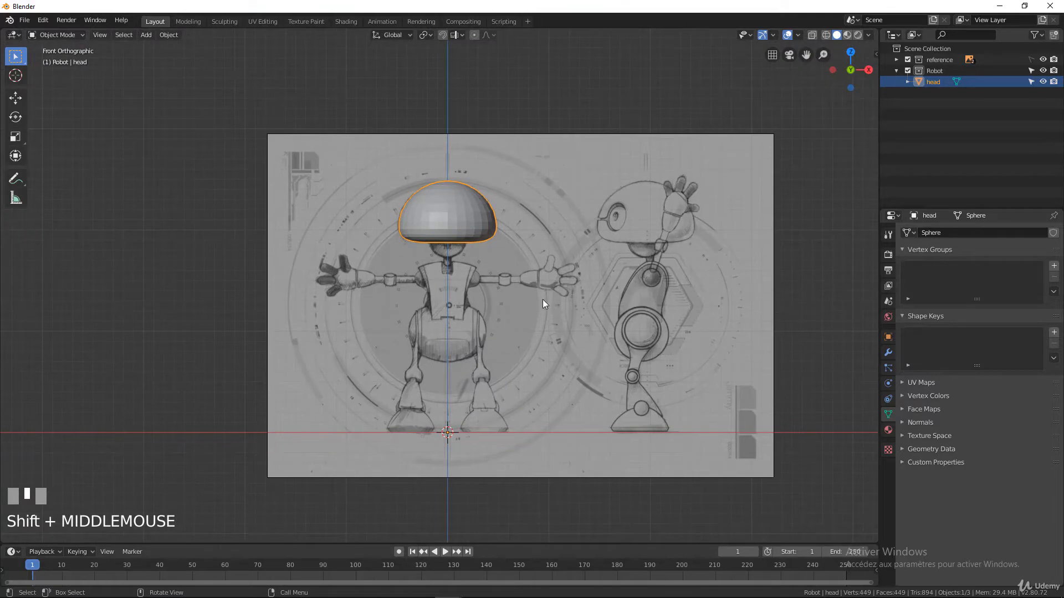
scroll(527, 321, up, 1)
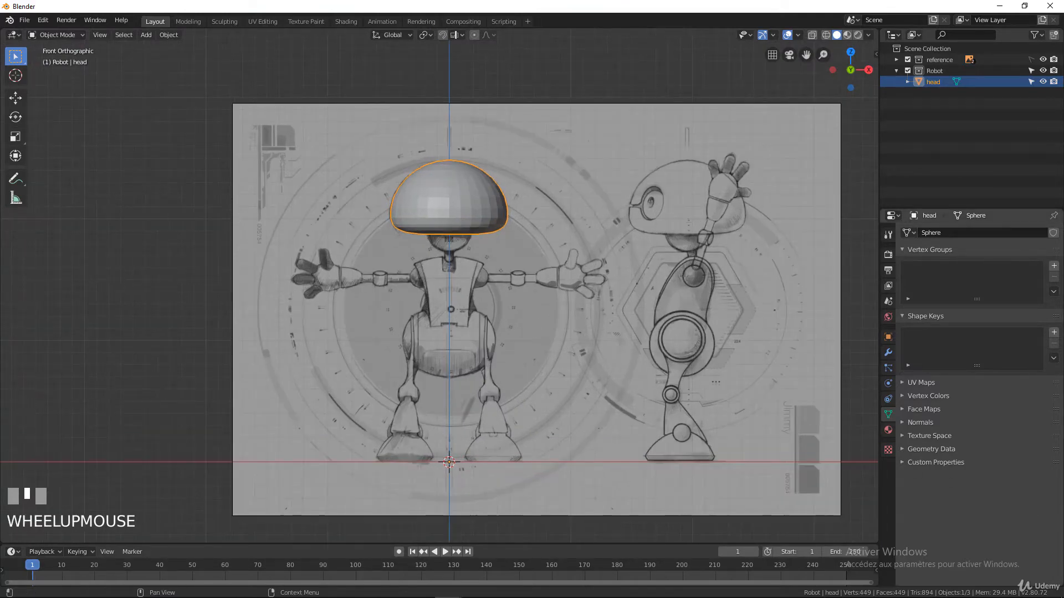
scroll(482, 328, down, 1)
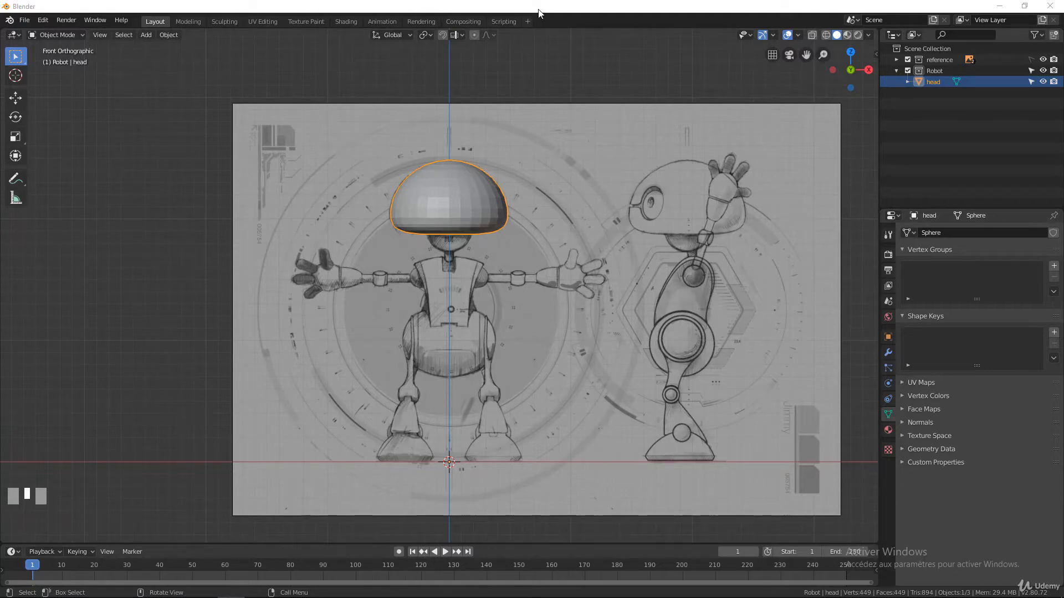
key(shift+a)
mouse_move(500, 224)
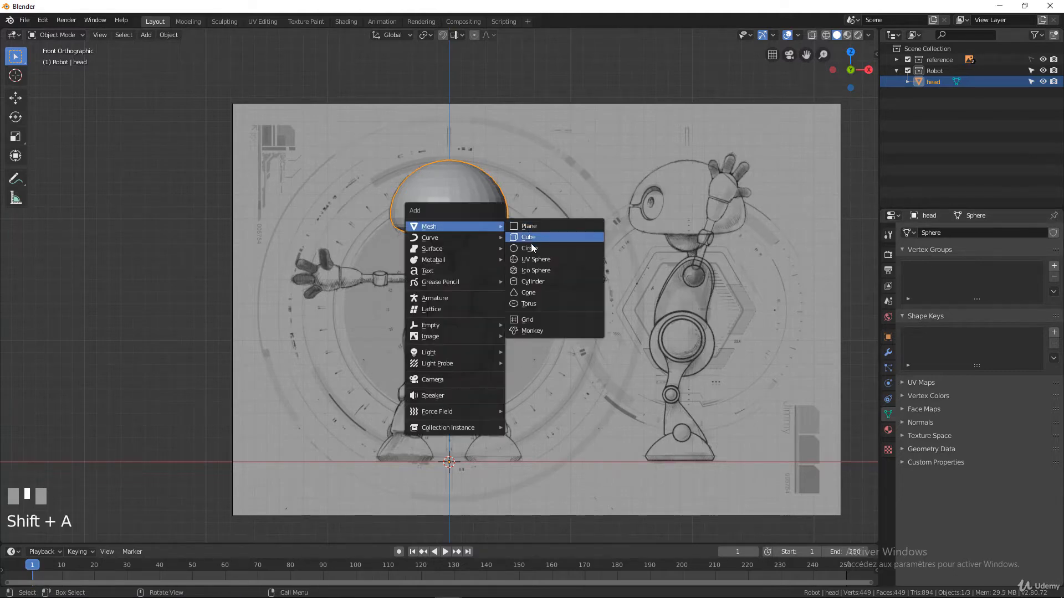
click(539, 260)
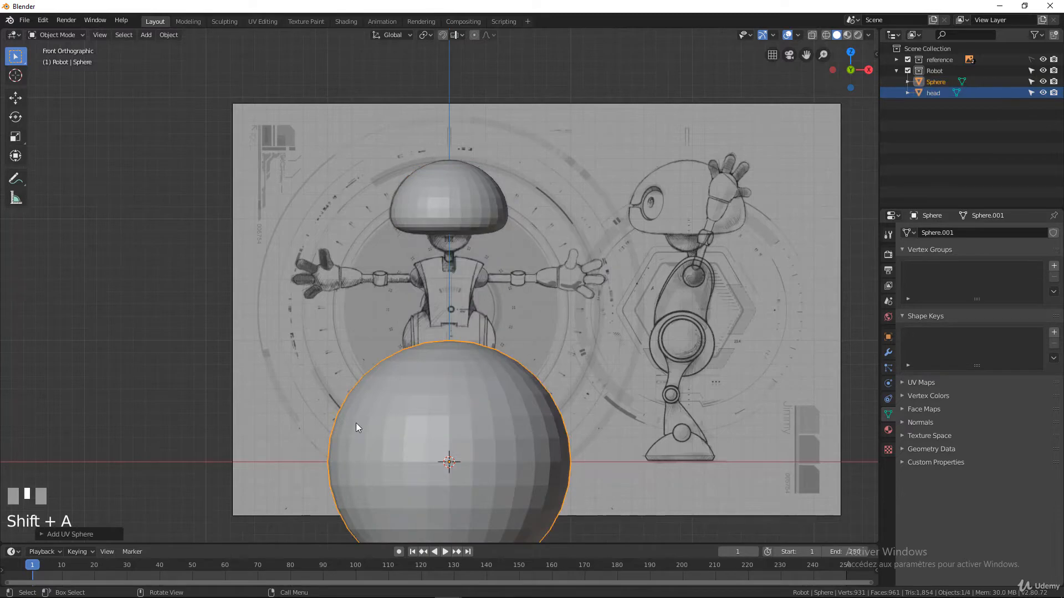
Enter Edit Mode on the new sphere and scale its whole mesh down to about 0.15.
scroll(490, 413, down, 3)
scroll(490, 412, up, 2)
shift+middle_drag(485, 400, 485, 367)
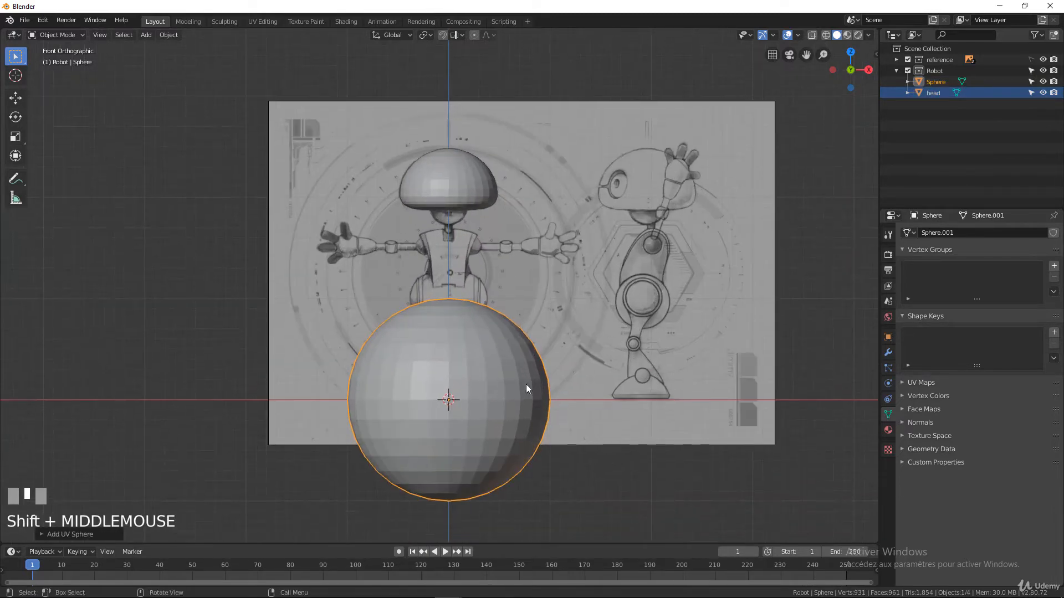
key(Tab)
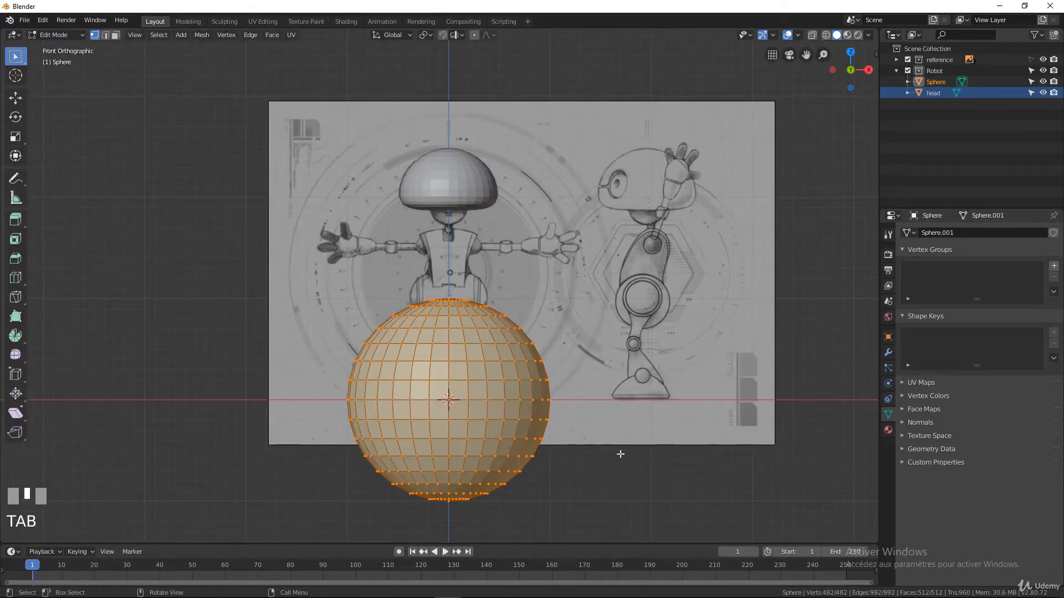
key(s)
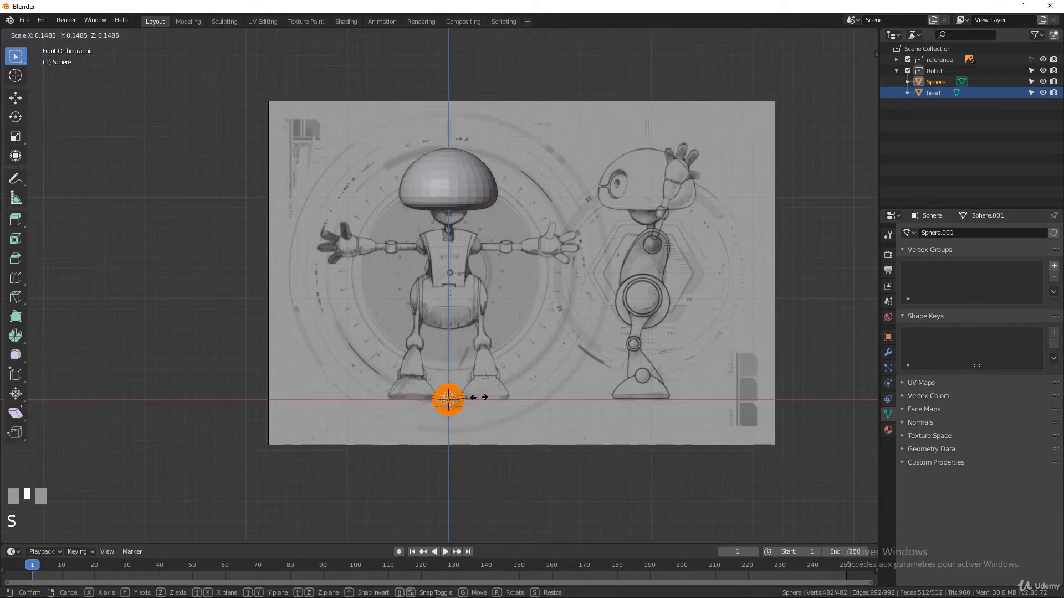
click(487, 398)
Display the scene in wireframe and move the small sphere up along Z to the jaw drawn under the head.
key(z)
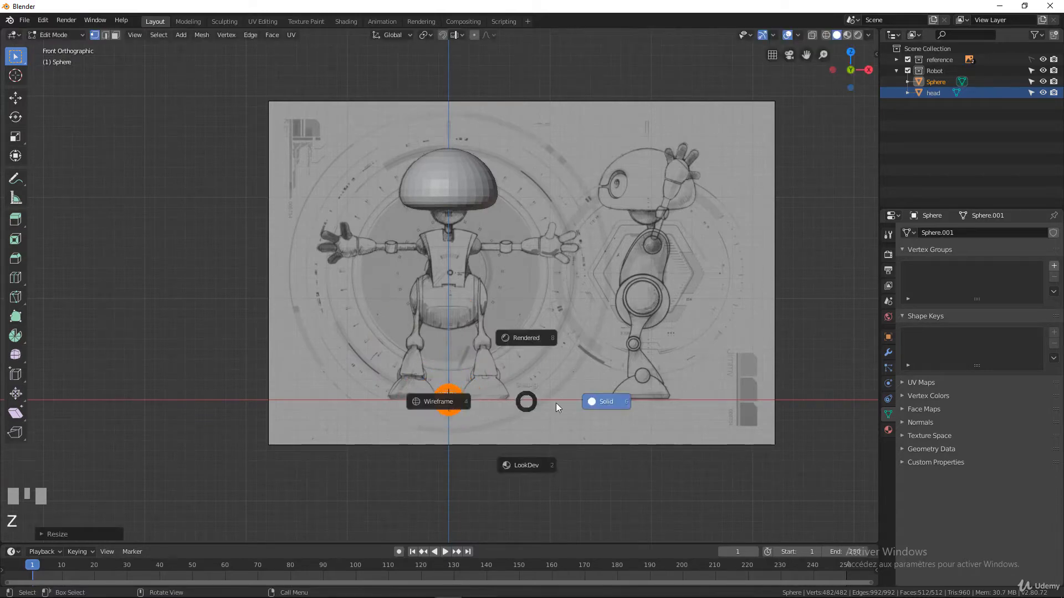
click(443, 403)
key(g)
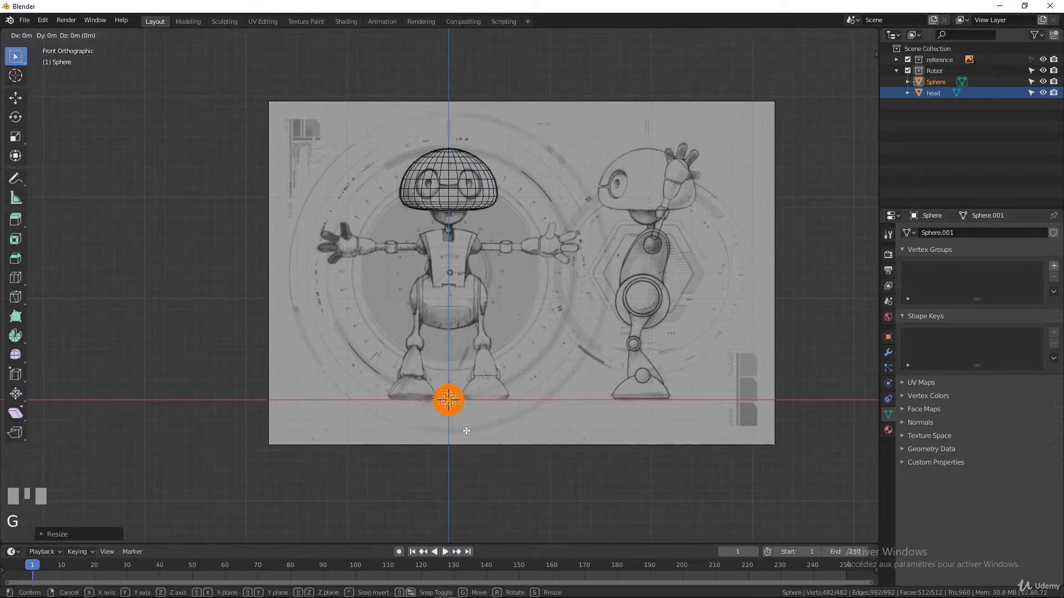
key(z)
click(479, 219)
scroll(479, 222, up, 6)
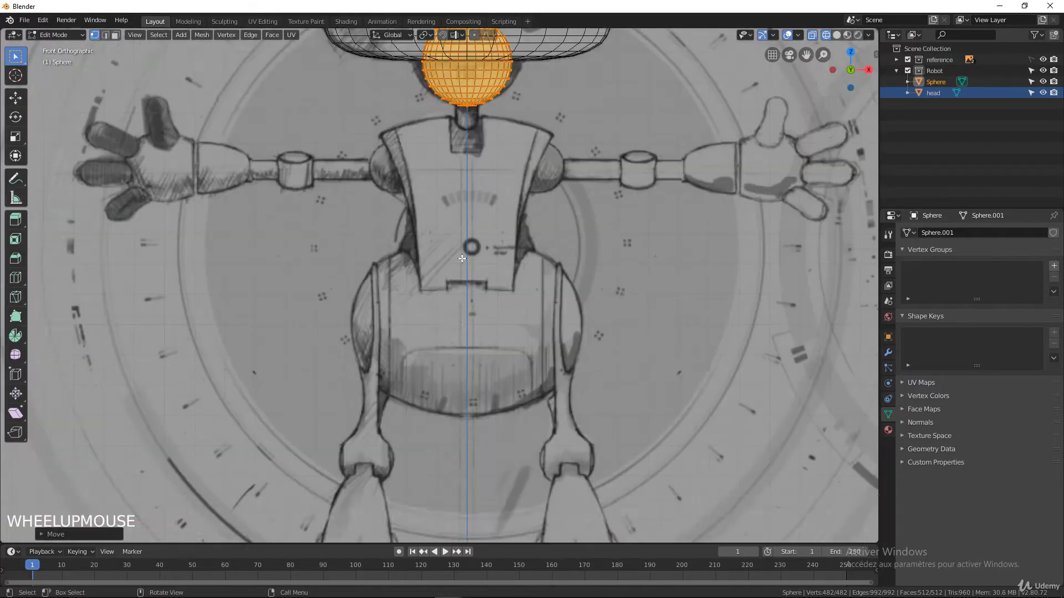
shift+middle_drag(515, 144, 538, 393)
scroll(538, 393, up, 4)
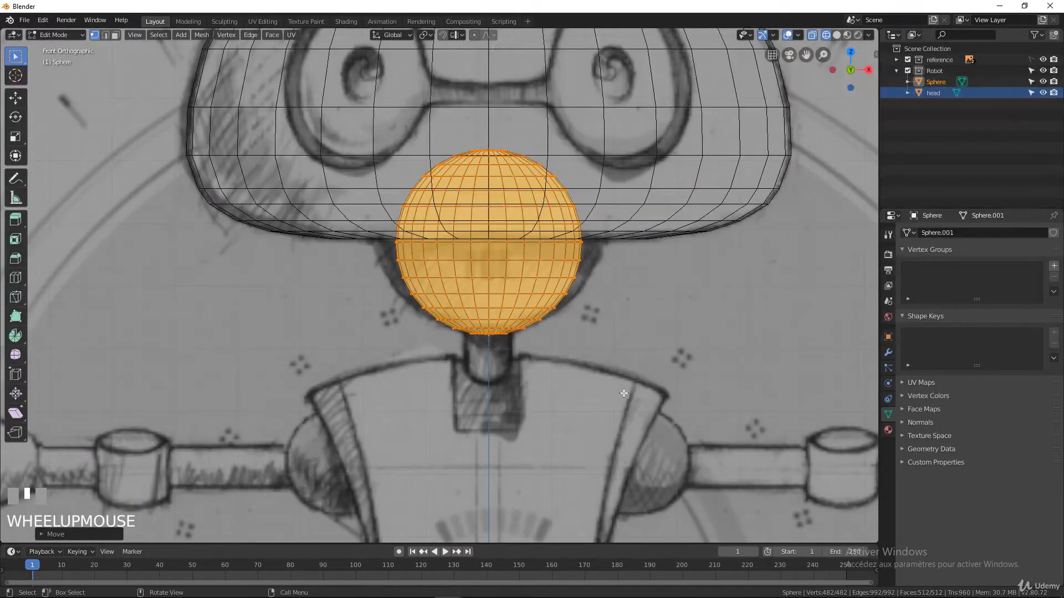
Raise the sphere about 0.003 m along Z and widen it to about 1.19 in X and Y only, matching the jaw outline.
key(s)
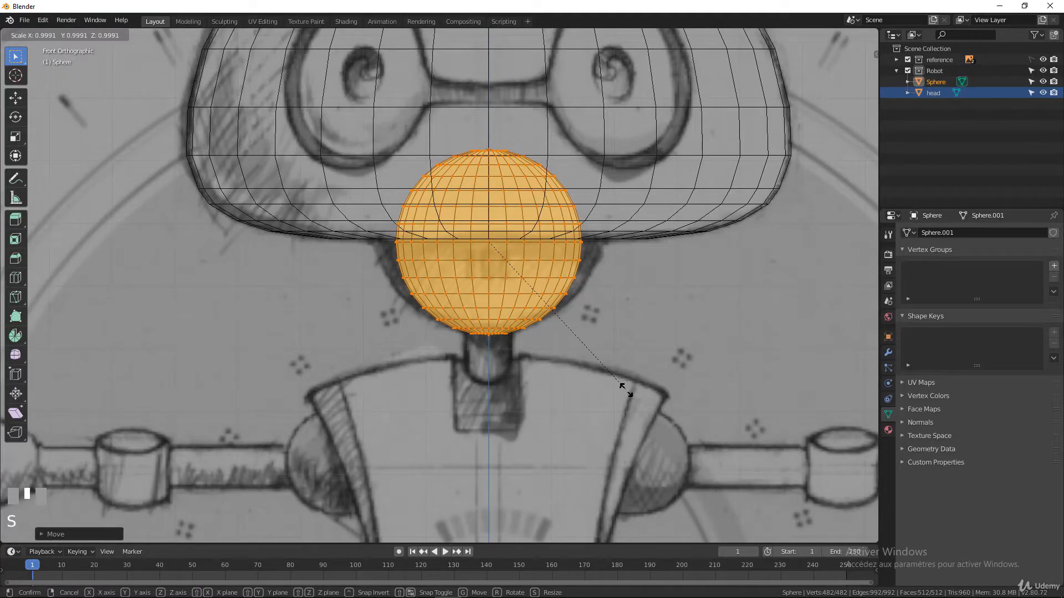
click(626, 389)
key(g)
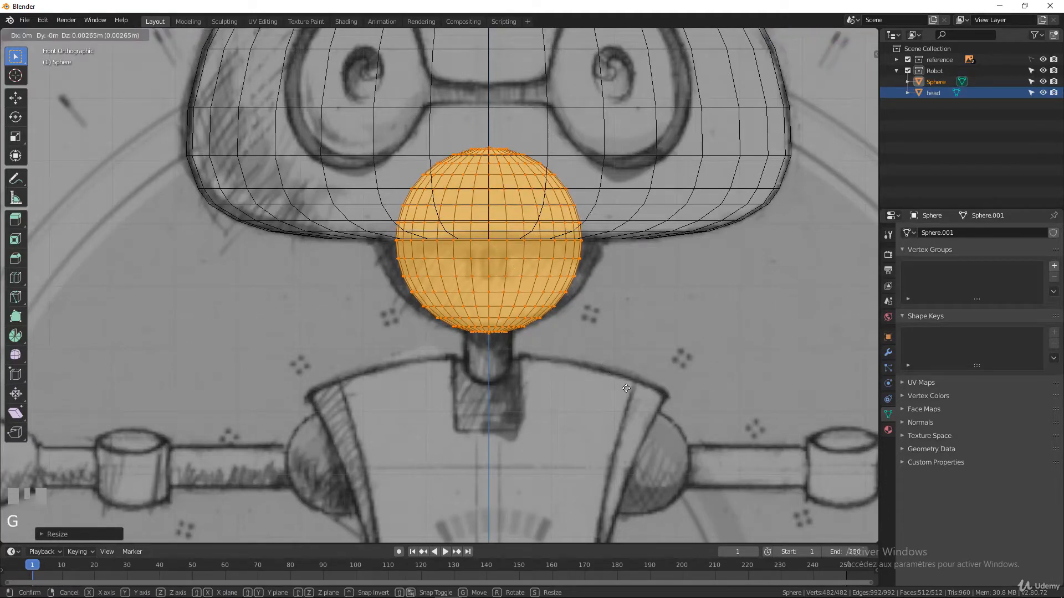
click(627, 388)
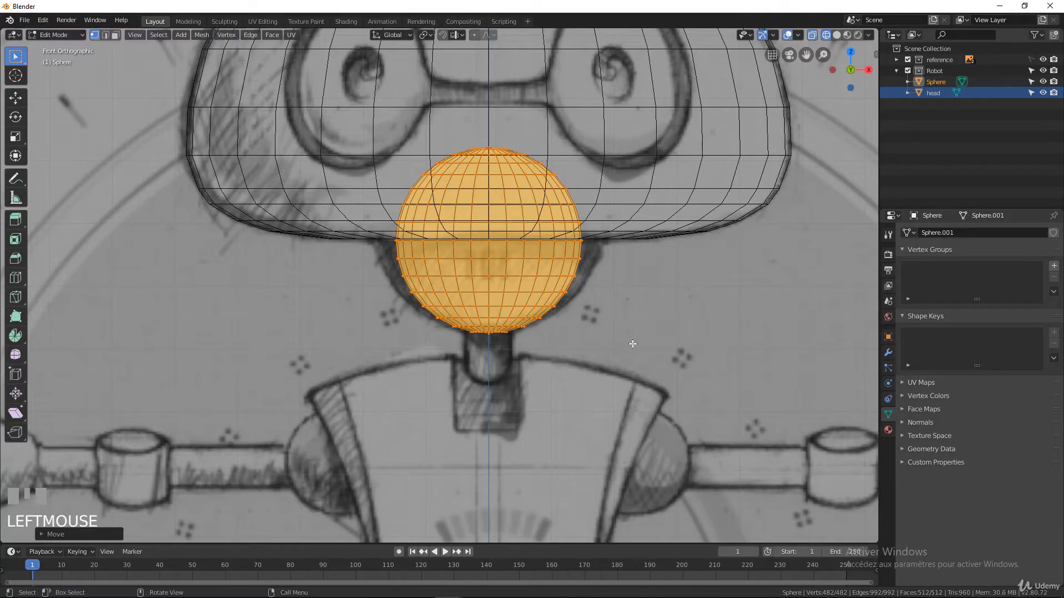
key(s)
key(shift+z)
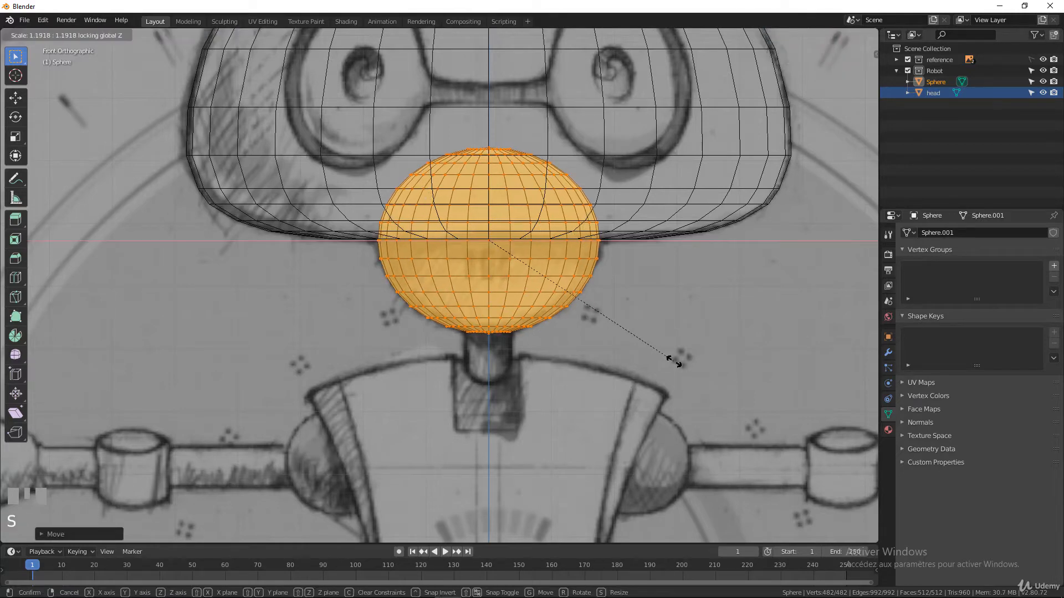
click(675, 361)
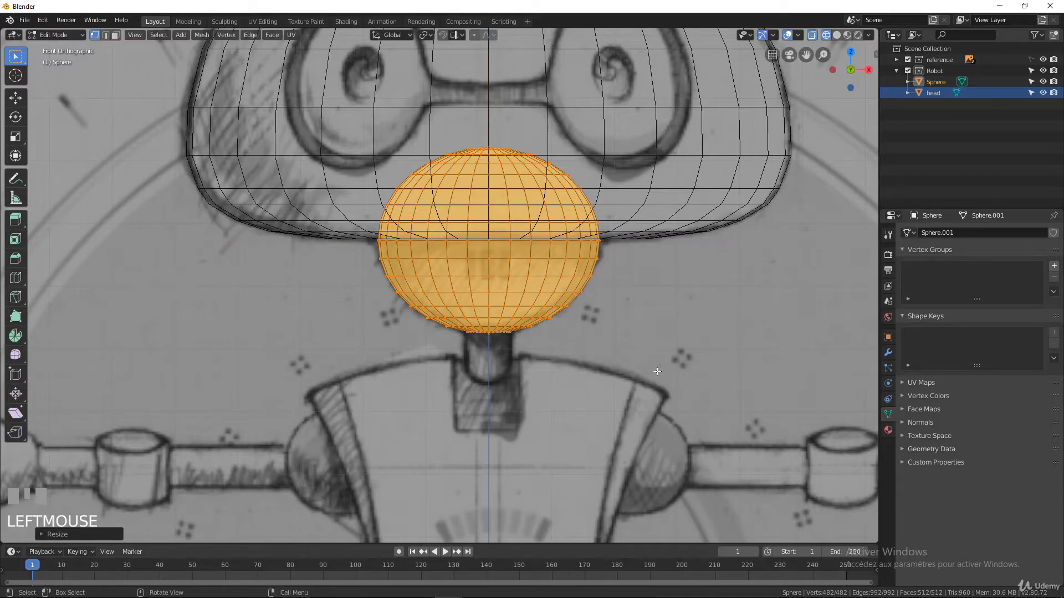
In the right side view, move the sphere about -0.018 m along Y toward the jaw outline.
key(KP_3)
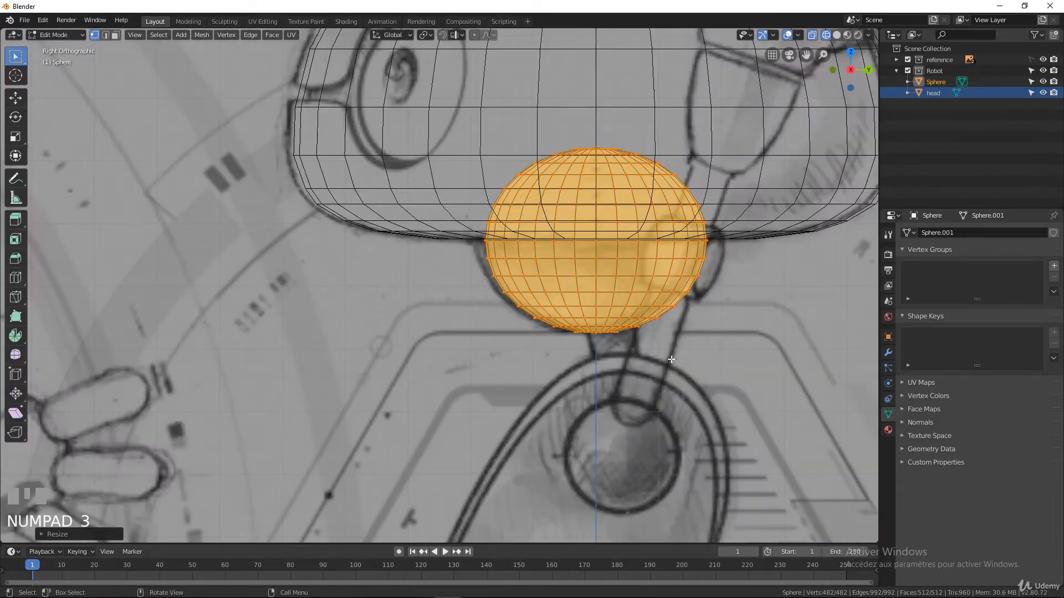
scroll(571, 259, down, 2)
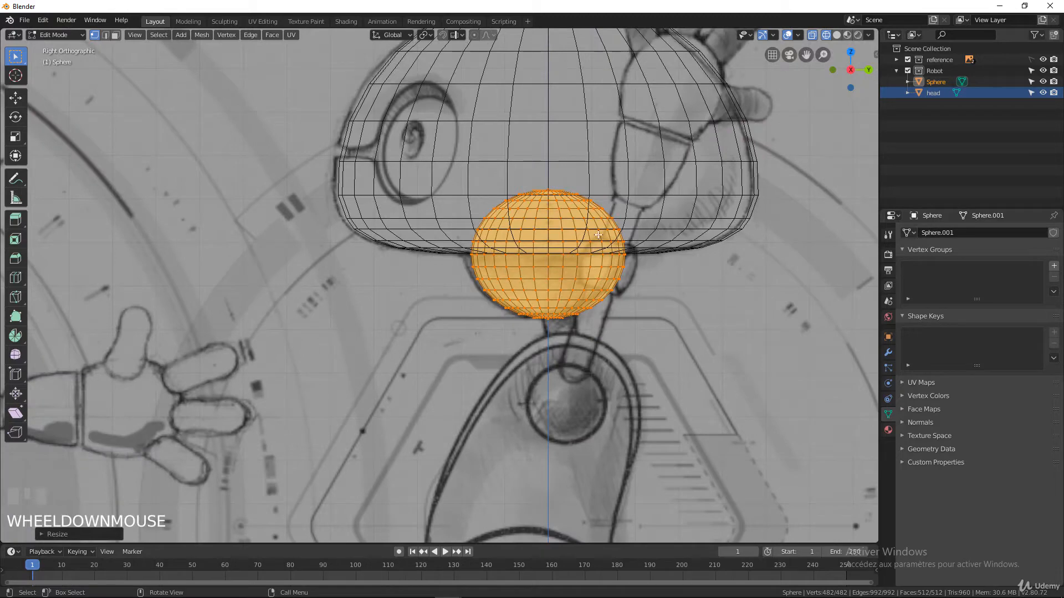
scroll(650, 273, up, 1)
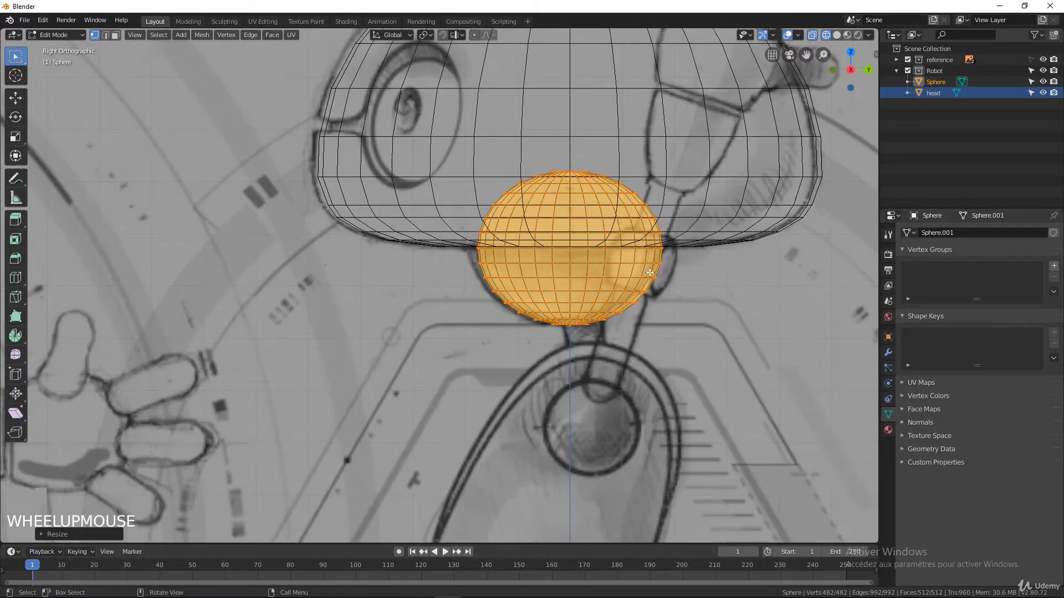
key(g)
key(y)
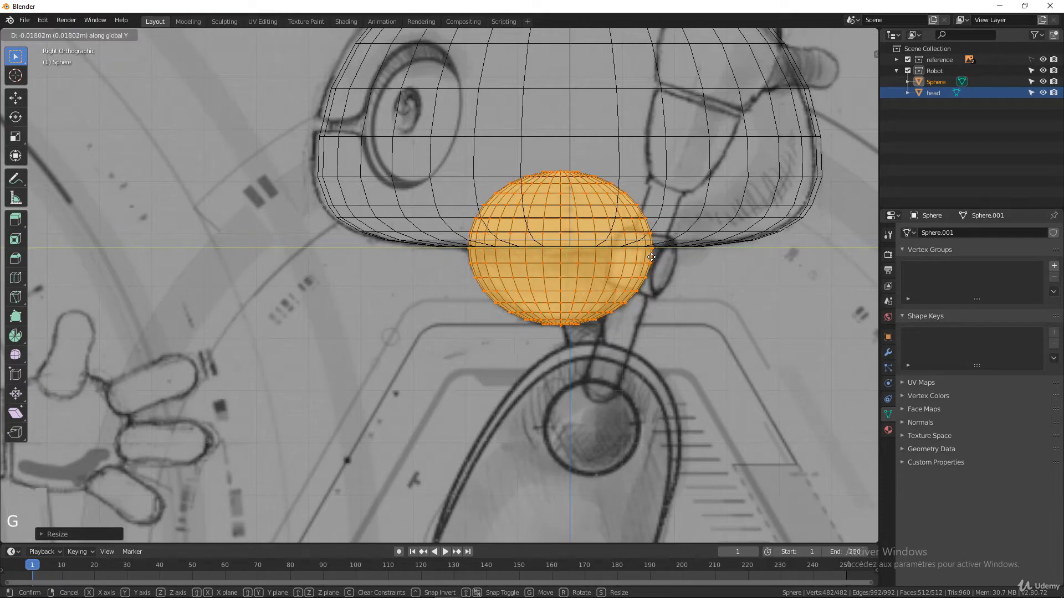
click(651, 257)
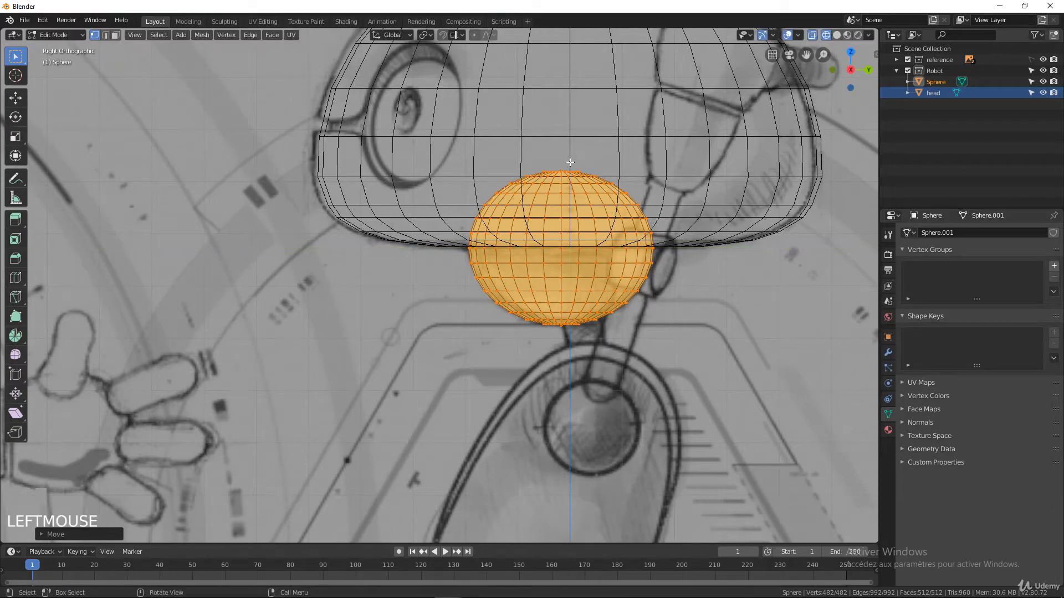
Delete the vertices of the sphere's upper half, above its equator at the head's underside.
key(a)
key(a)
key(b)
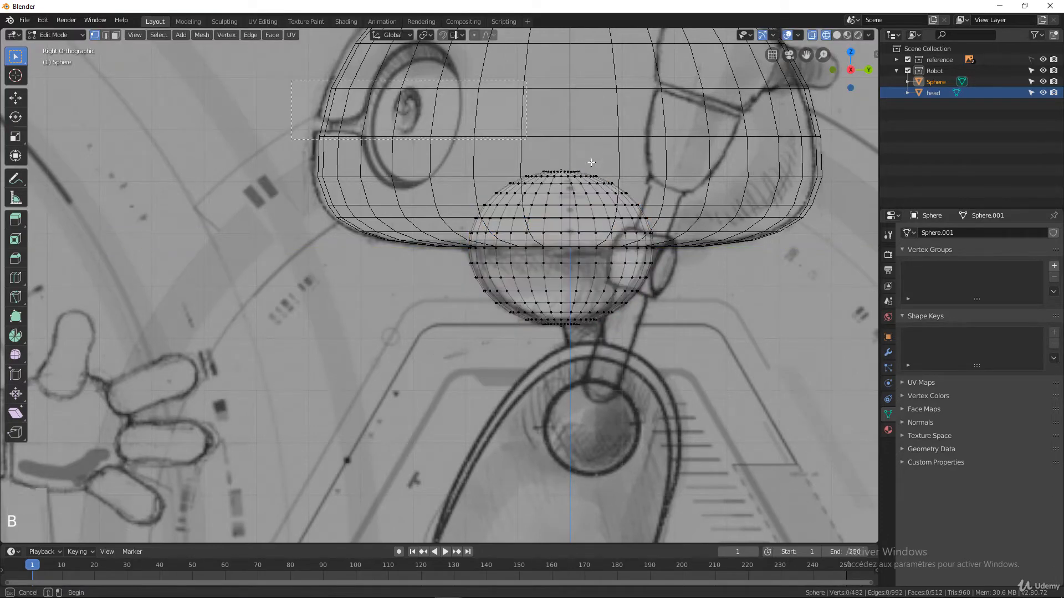
drag(321, 158, 743, 230)
key(x)
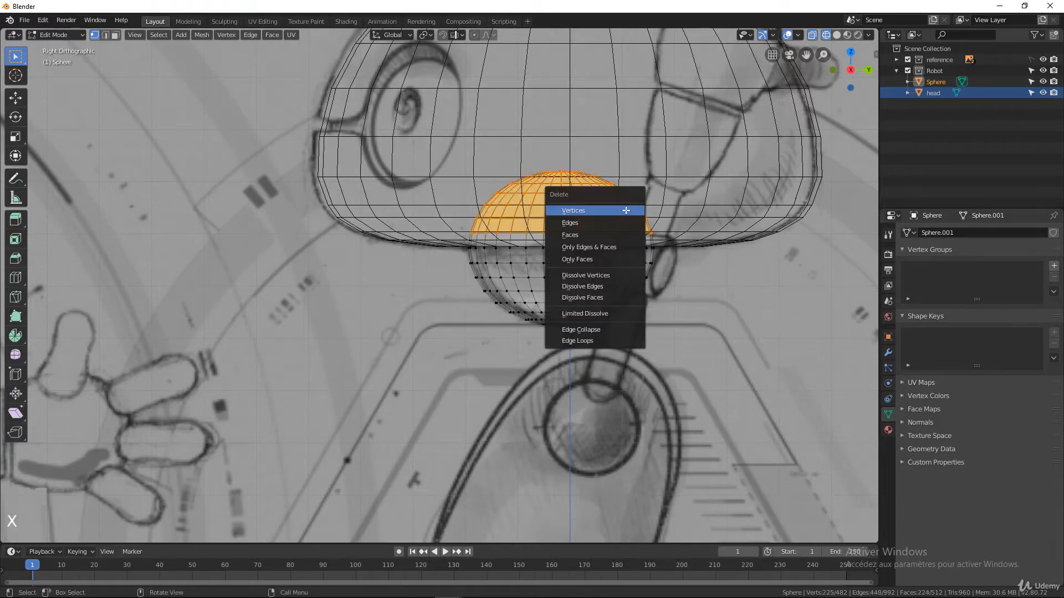
click(626, 211)
Select the open rim edge loop of the remaining lower half-sphere.
middle_drag(585, 253, 708, 241)
scroll(642, 277, up, 2)
alt+click(660, 200)
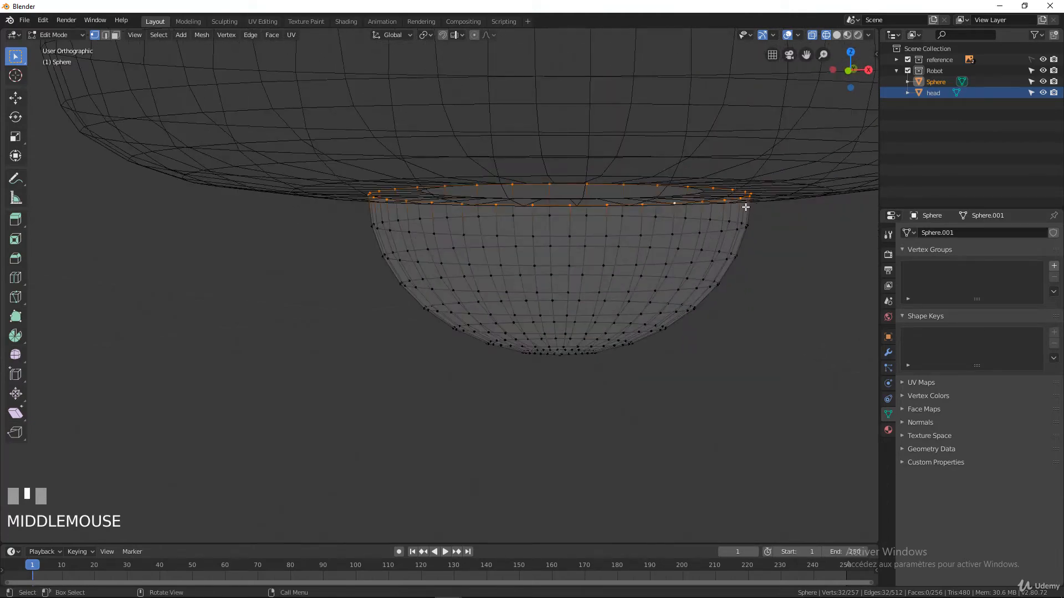
Examine the half-sphere's fit and its rim against the jaw on the front-view blueprint.
key(KP_1)
scroll(746, 208, down, 6)
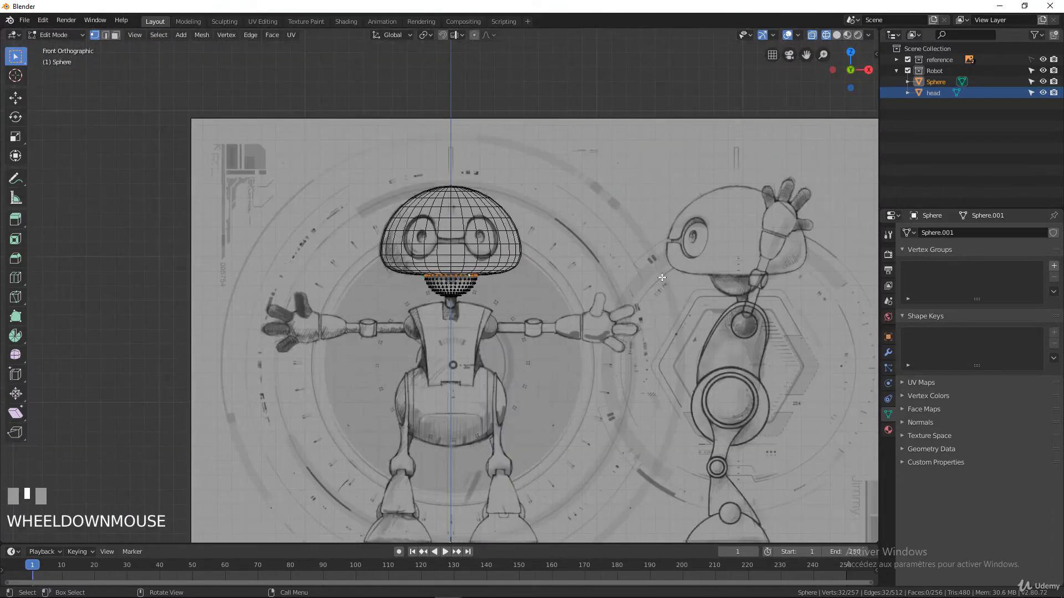
shift+middle_click(660, 282)
scroll(560, 256, up, 5)
scroll(560, 256, down, 5)
shift+middle_drag(560, 255, 609, 288)
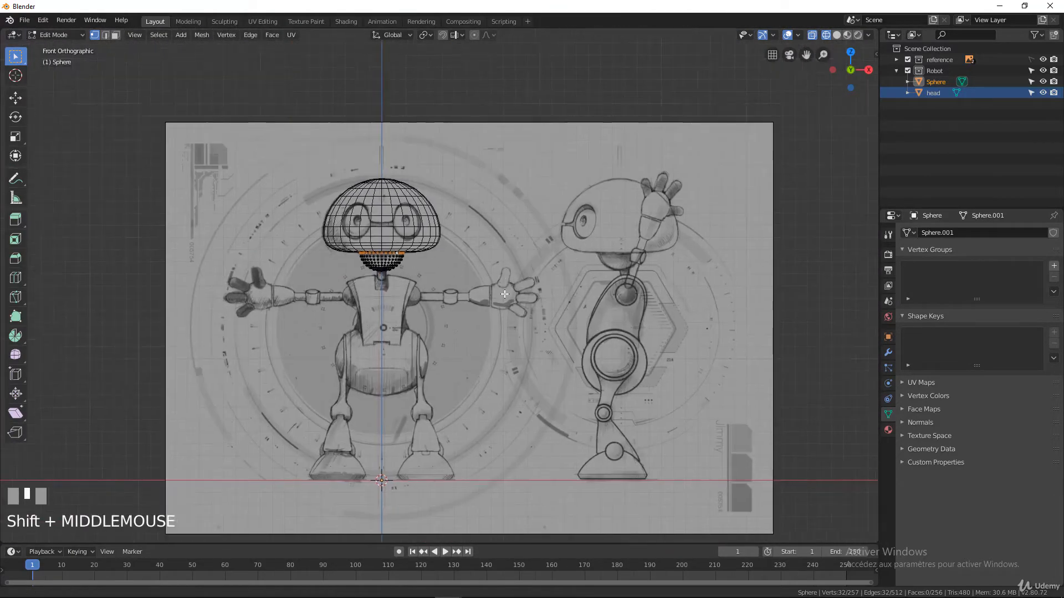
scroll(609, 288, up, 5)
shift+middle_drag(515, 338, 594, 342)
scroll(605, 415, up, 4)
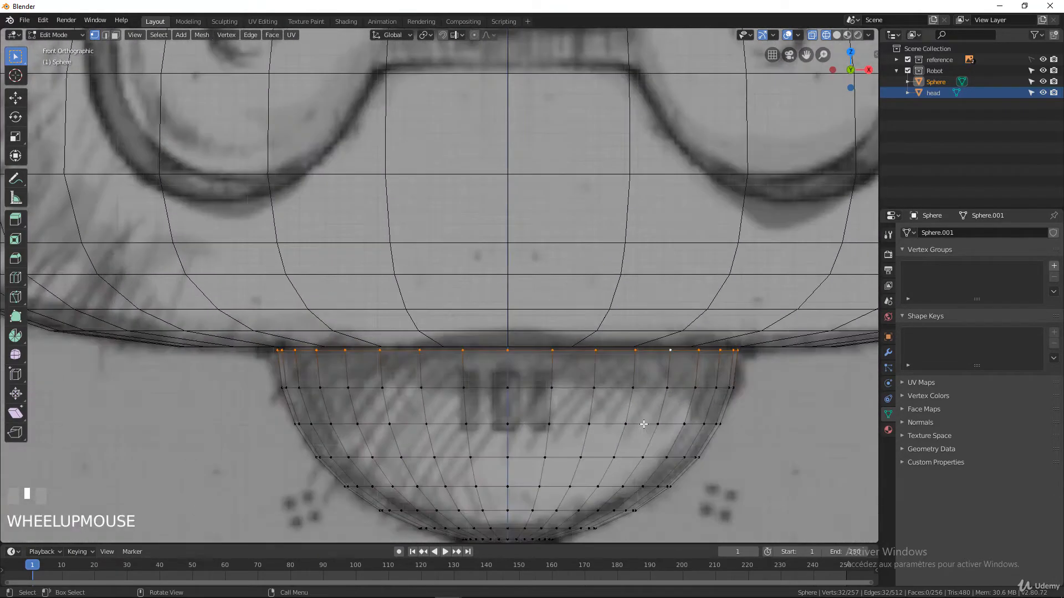
shift+middle_drag(605, 416, 638, 374)
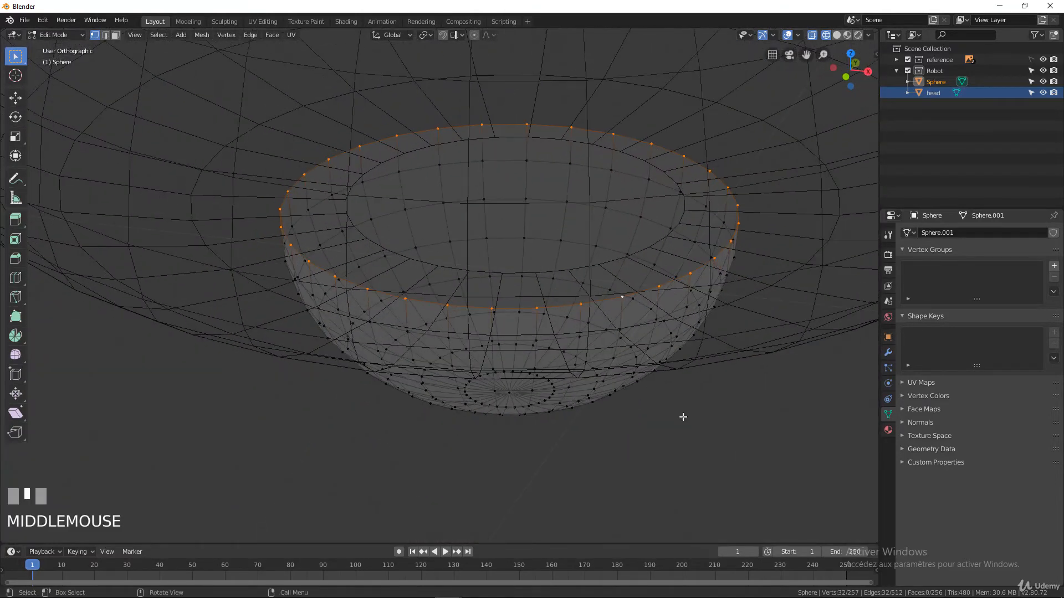
Extrude the half-sphere's open rim inward, scale the new ring down, and fill the remaining opening with a face.
key(e)
click(646, 380)
key(e)
key(s)
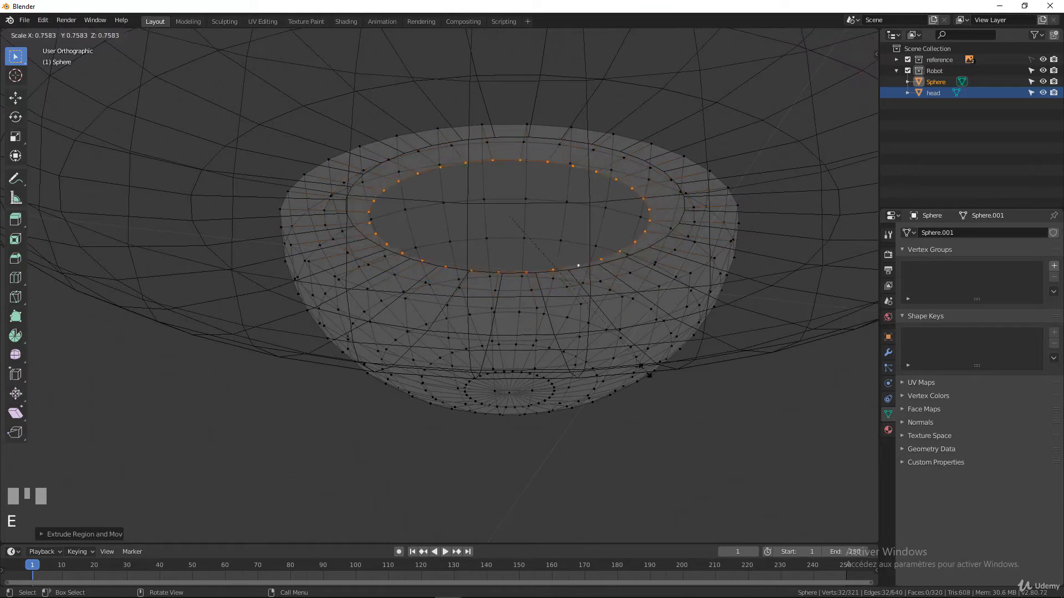
click(612, 344)
key(f)
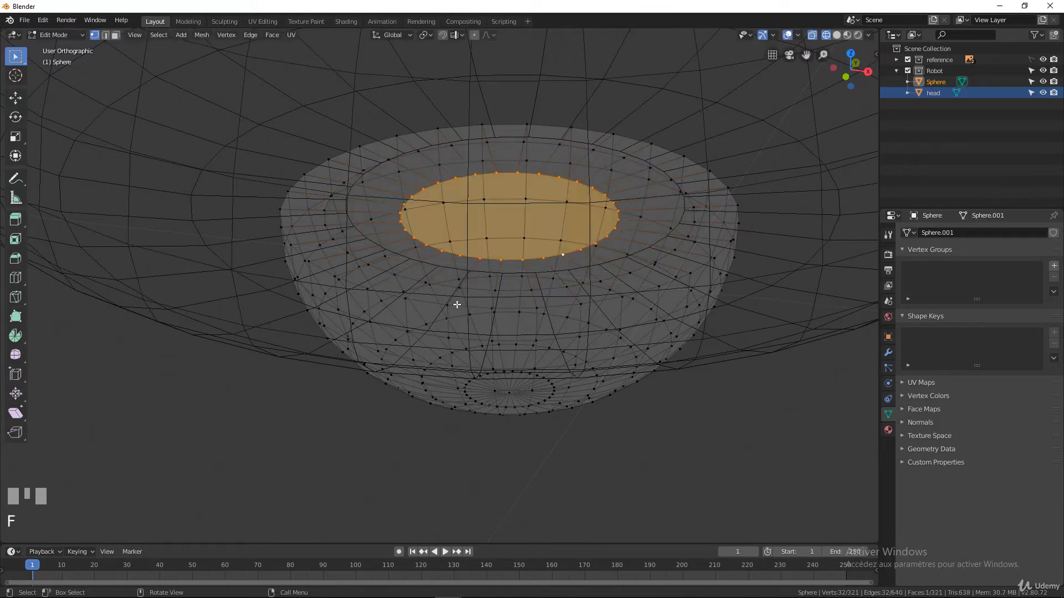
Bevel the half-sphere's outer rim edge loop with 3 segments and a width of about 0.0146 m, and leave mesh editing.
alt+click(408, 314)
middle_drag(408, 313, 441, 347)
shift+middle_drag(504, 333, 587, 320)
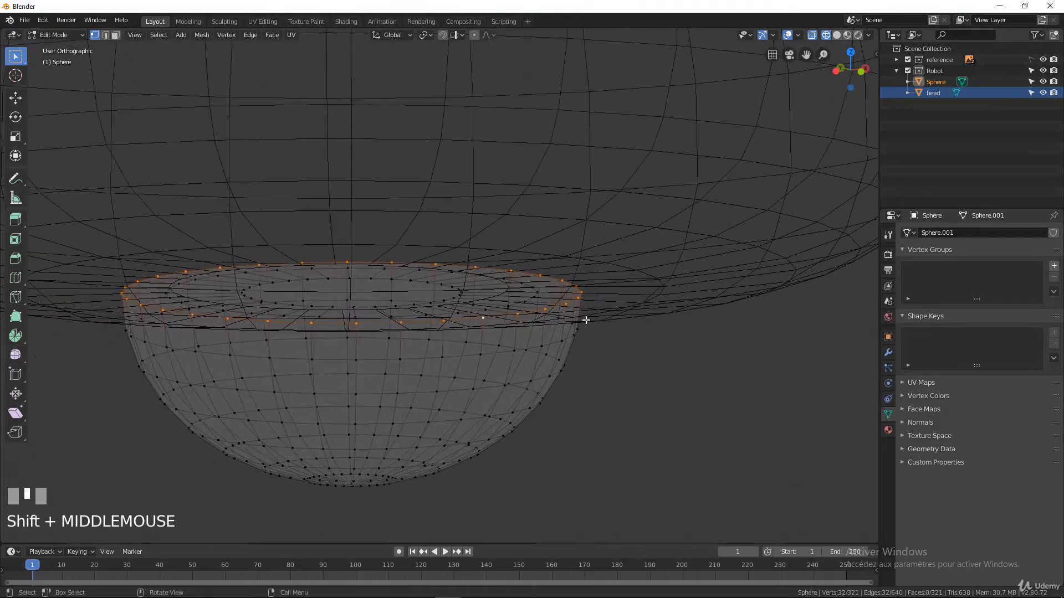
key(ctrl+b)
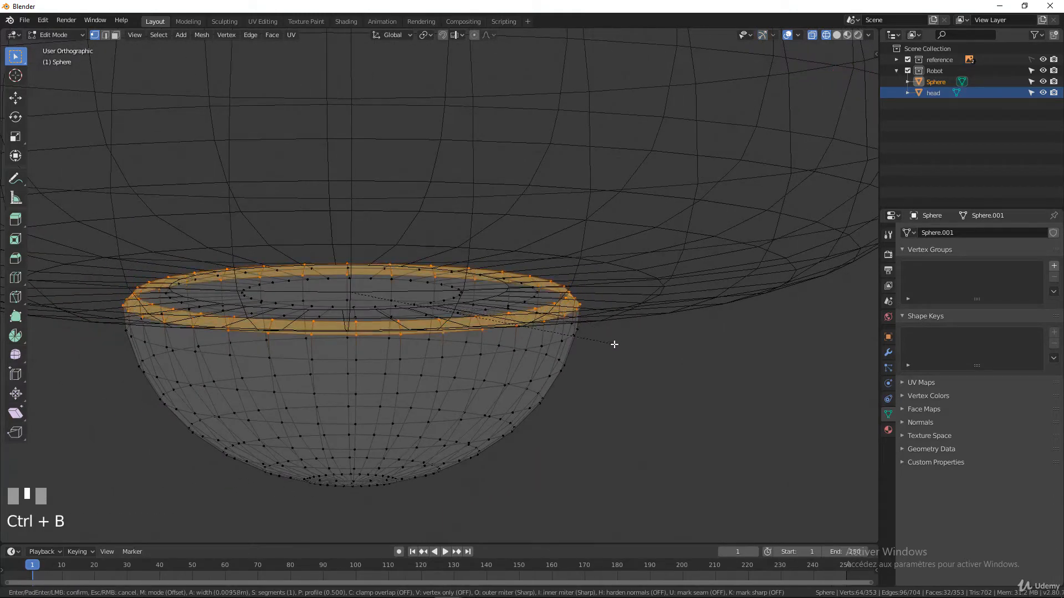
scroll(618, 358, up, 1)
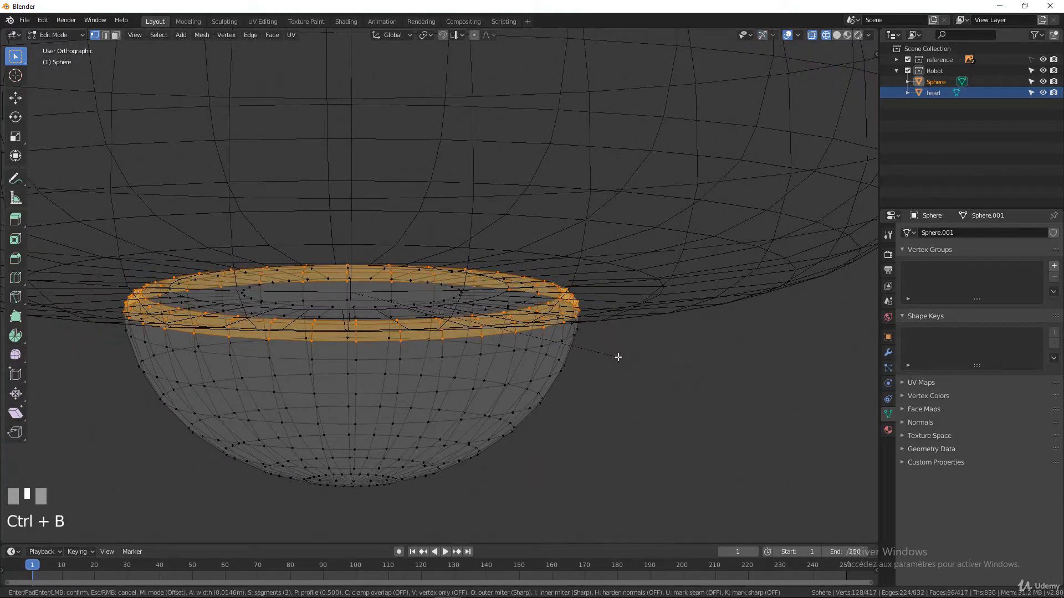
click(618, 357)
key(Tab)
Check the jaw against the front-view blueprint and rename its object from Sphere to "Head low".
scroll(496, 347, down, 4)
middle_drag(497, 347, 502, 326)
key(KP_1)
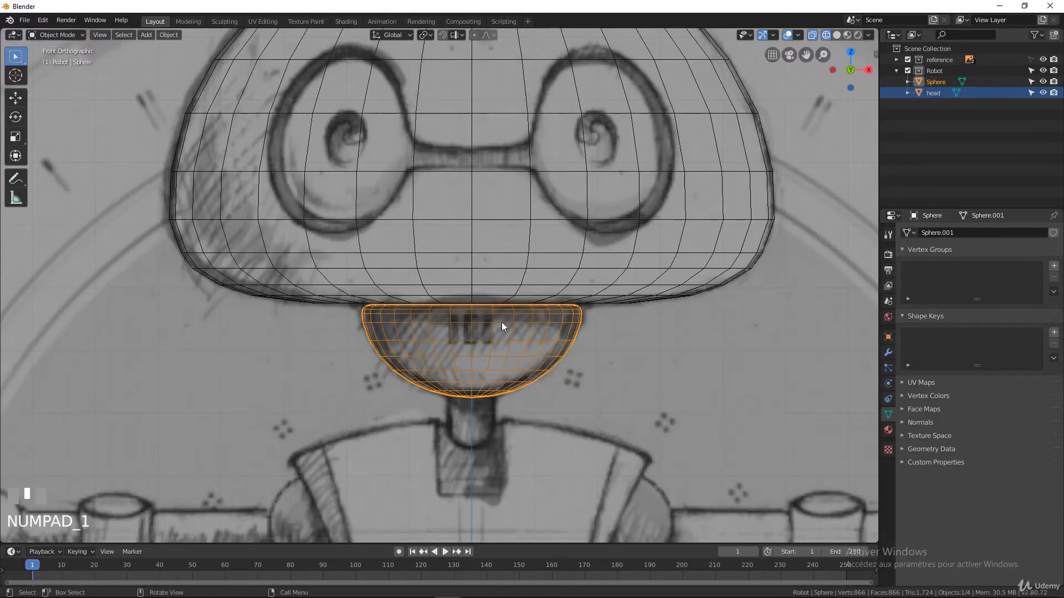
scroll(503, 326, down, 6)
scroll(510, 341, up, 4)
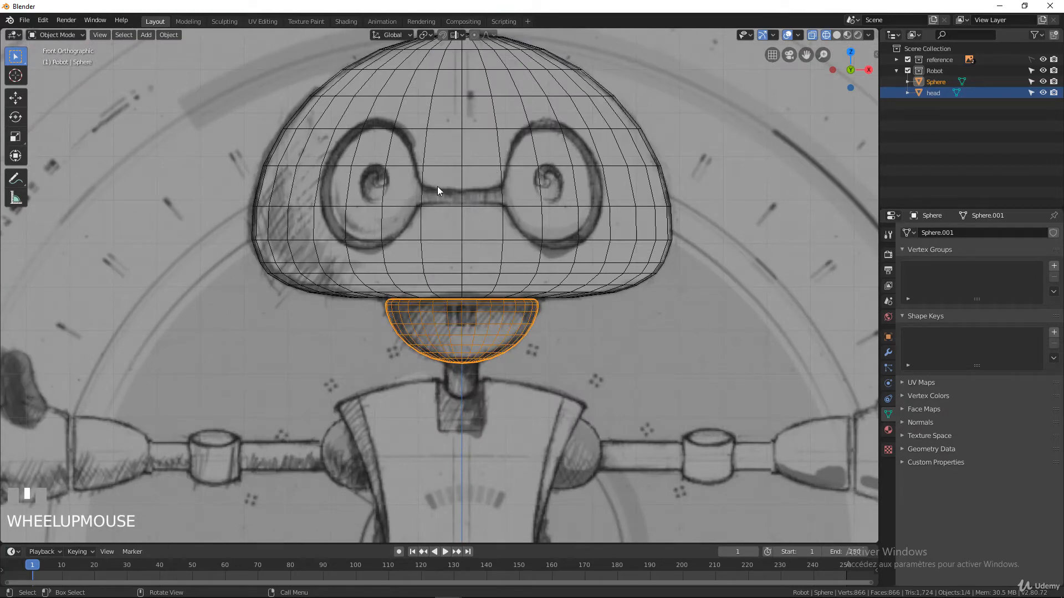
click(935, 85)
double_click(935, 83)
text(Head)
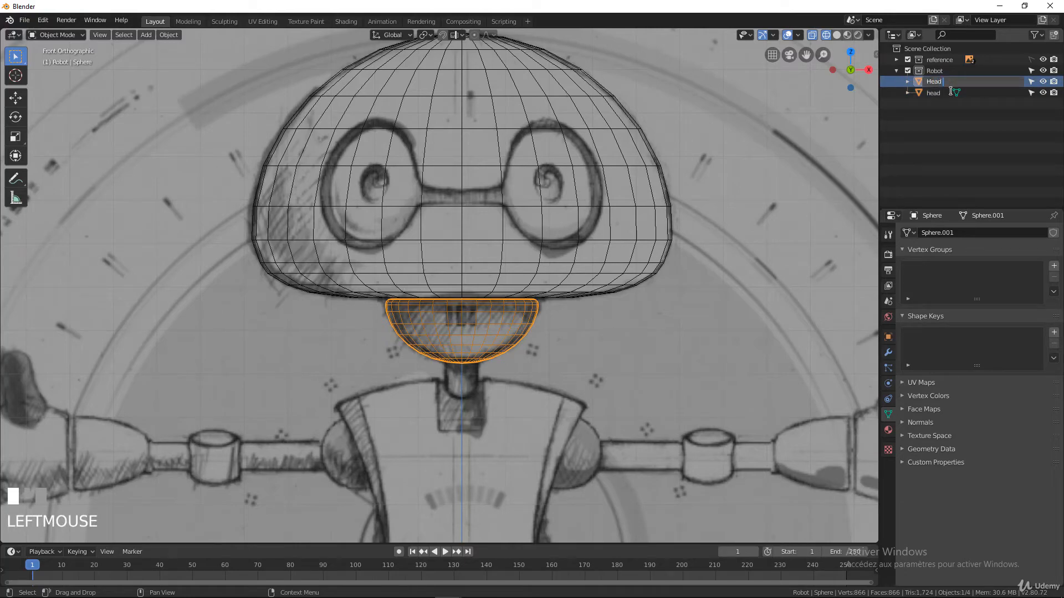
text( low)
key(Return)
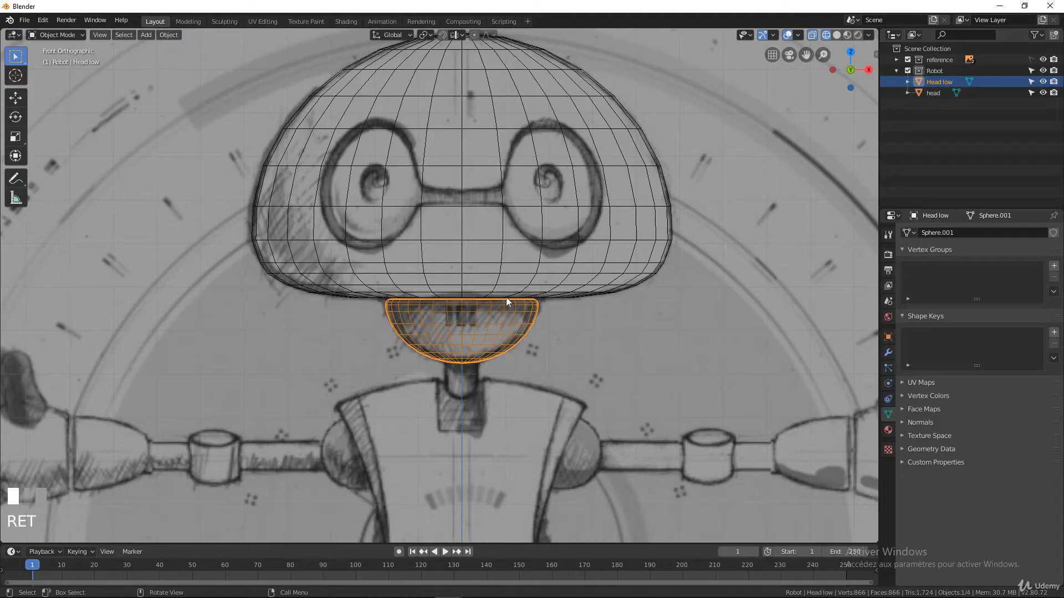
Compare the head and jaw with the side and front blueprints, and add a cylinder mesh in the front view.
scroll(397, 282, down, 2)
click(509, 237)
click(472, 307)
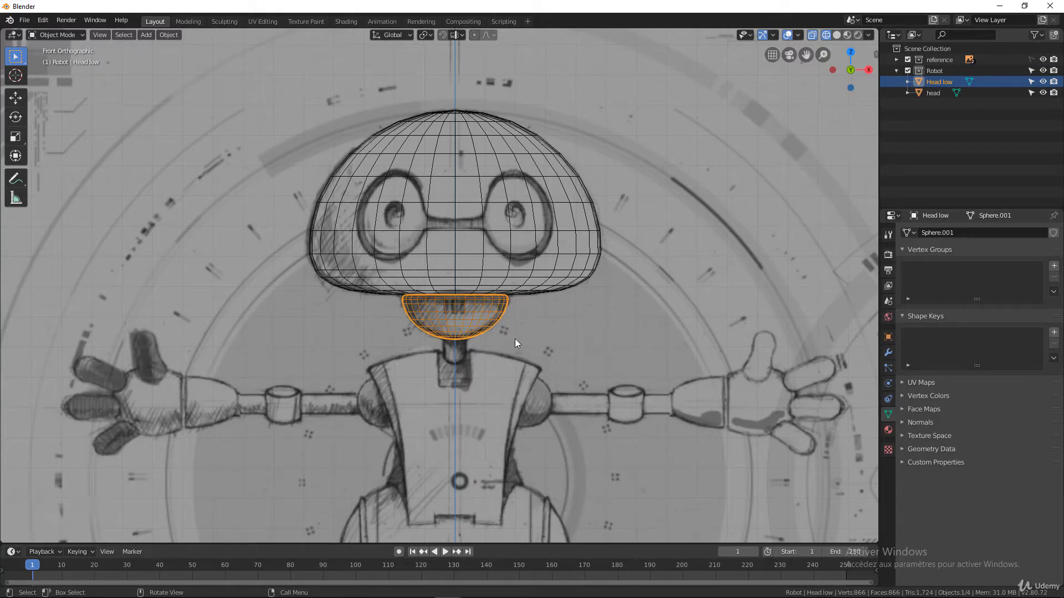
key(KP_3)
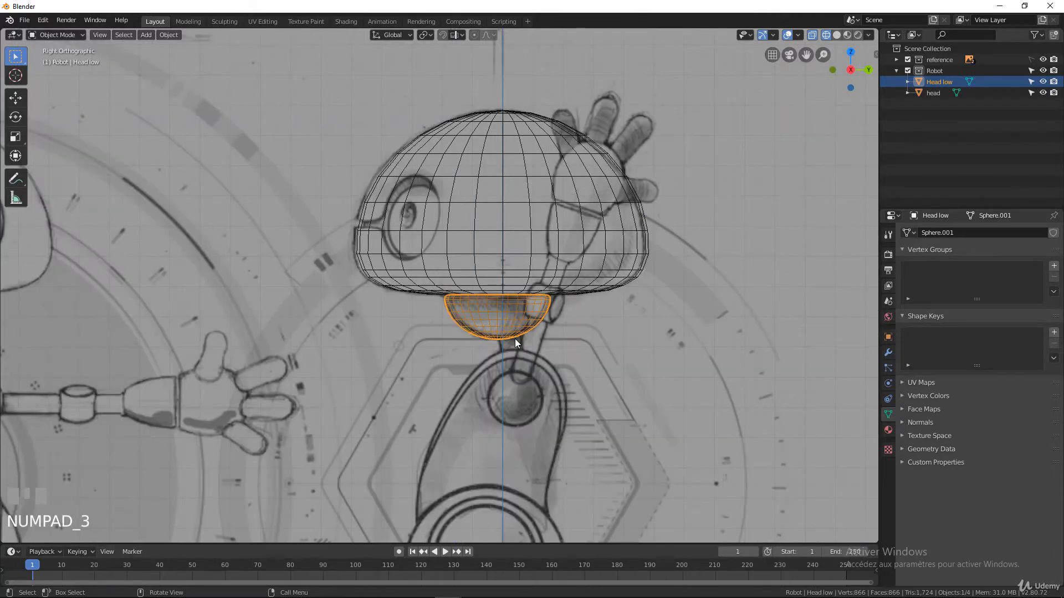
key(KP_1)
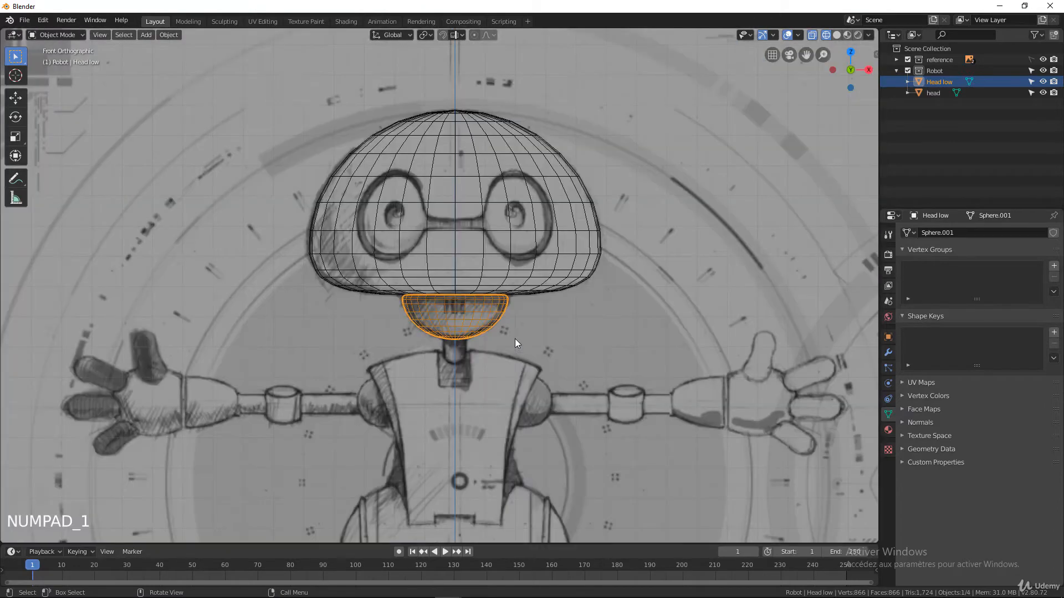
key(shift+a)
mouse_move(514, 339)
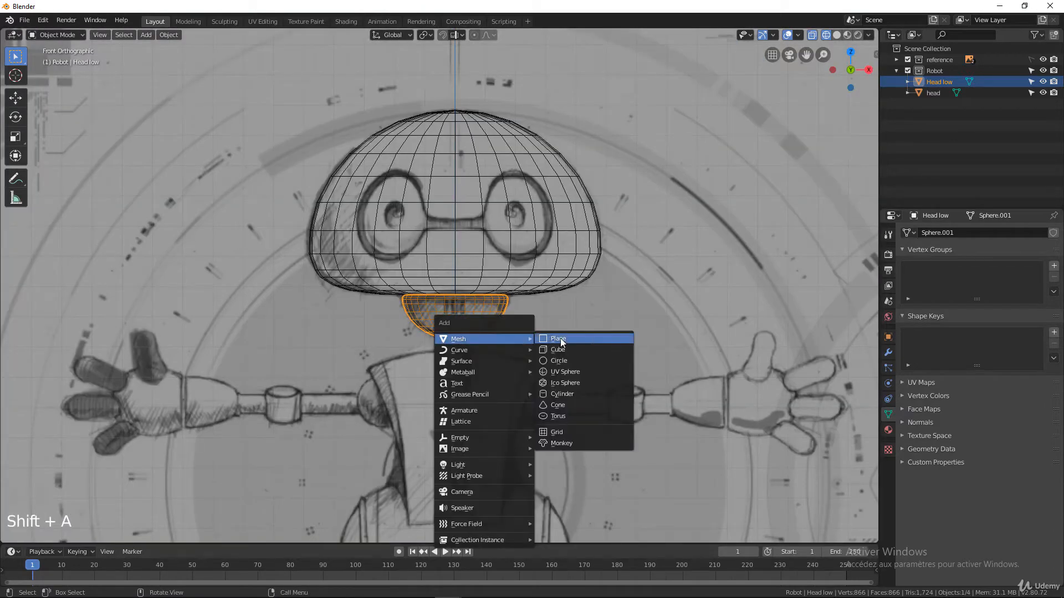
click(571, 392)
Set the new cylinder's radius to 0.18 m, keeping its 32 vertices and 2 m depth.
scroll(214, 427, down, 8)
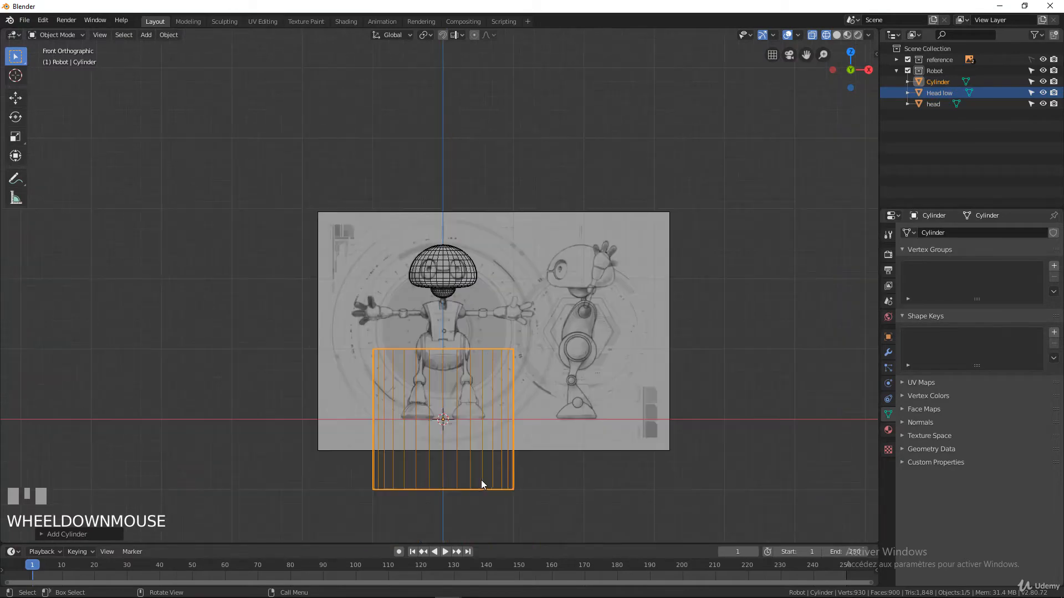
scroll(490, 481, up, 3)
shift+middle_drag(490, 481, 533, 341)
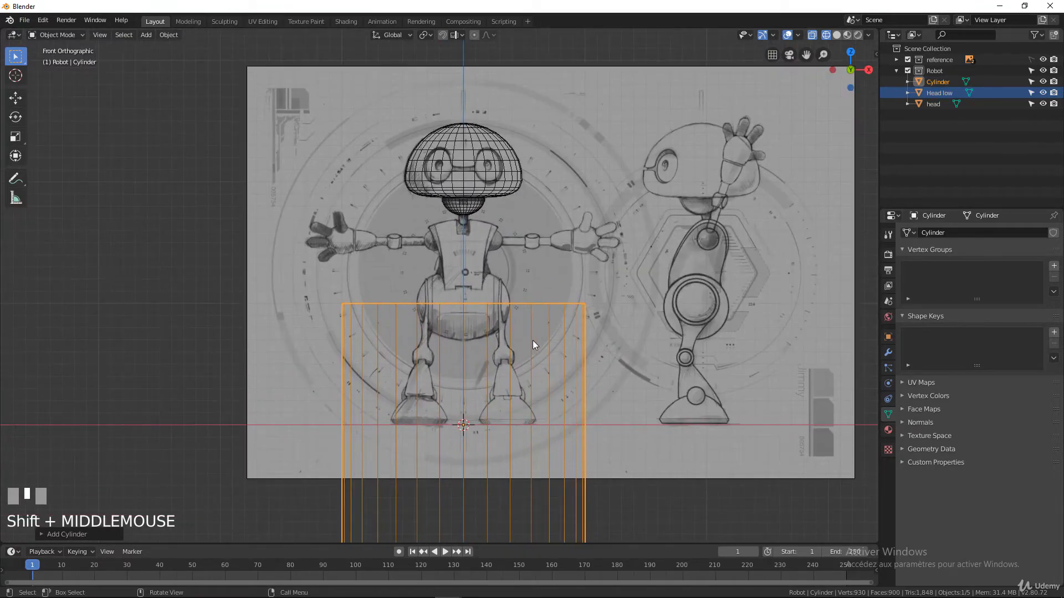
click(39, 532)
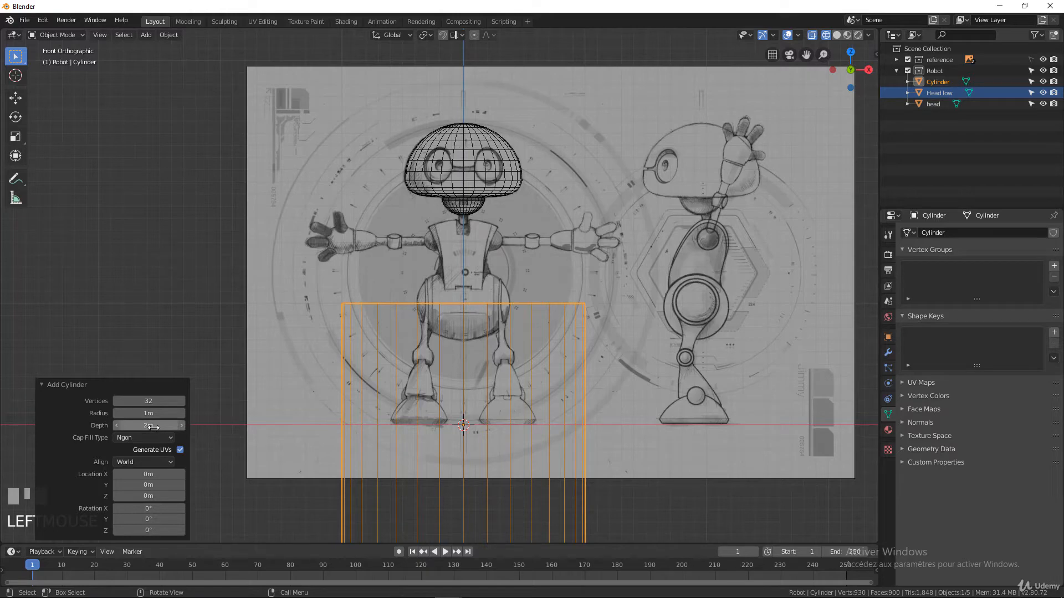
drag(150, 414, 104, 425)
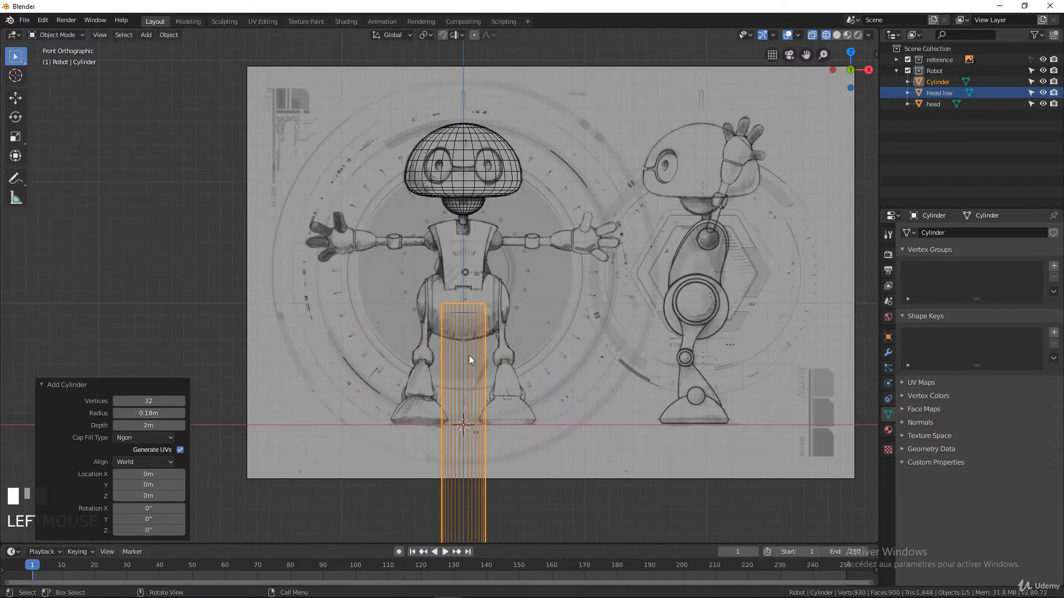
scroll(493, 388, down, 3)
scroll(518, 423, up, 3)
shift+middle_drag(518, 423, 525, 386)
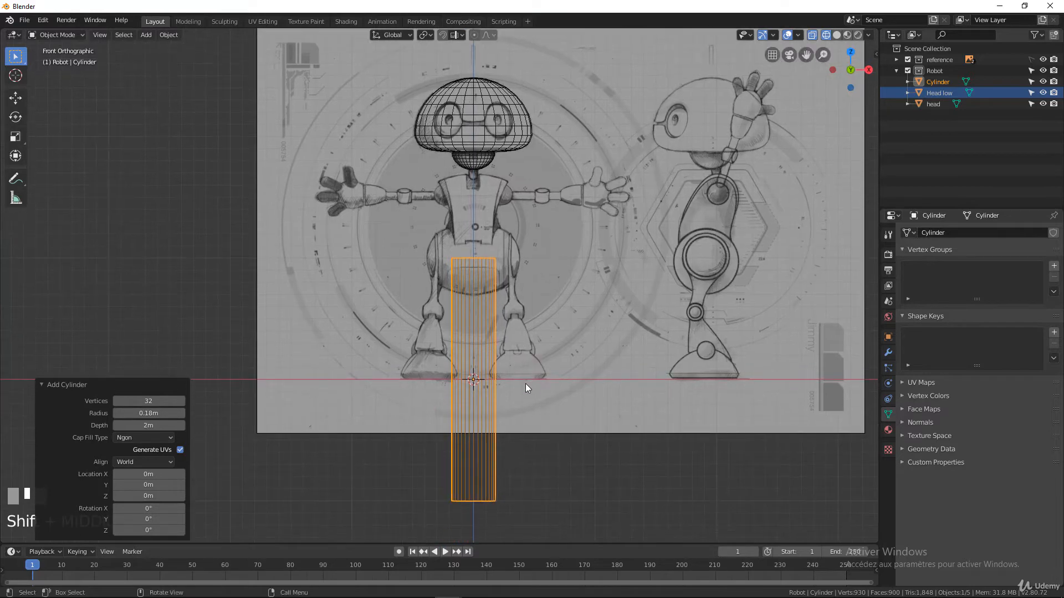
In Edit Mode, move the cylinder's mesh 1.78 m up along Z to the neck and scale it uniformly to 0.185.
key(Tab)
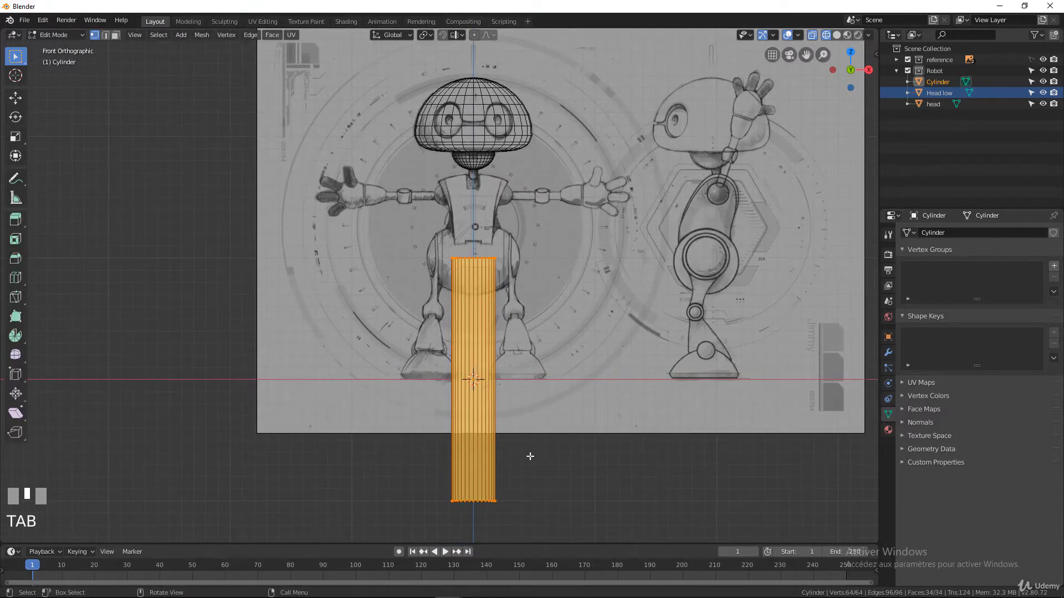
key(g)
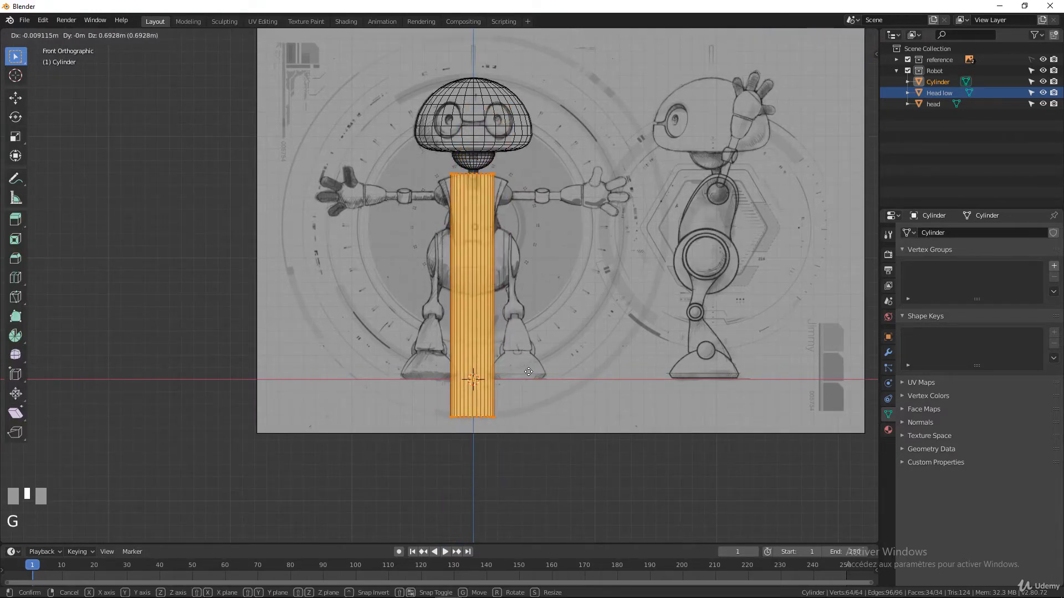
key(z)
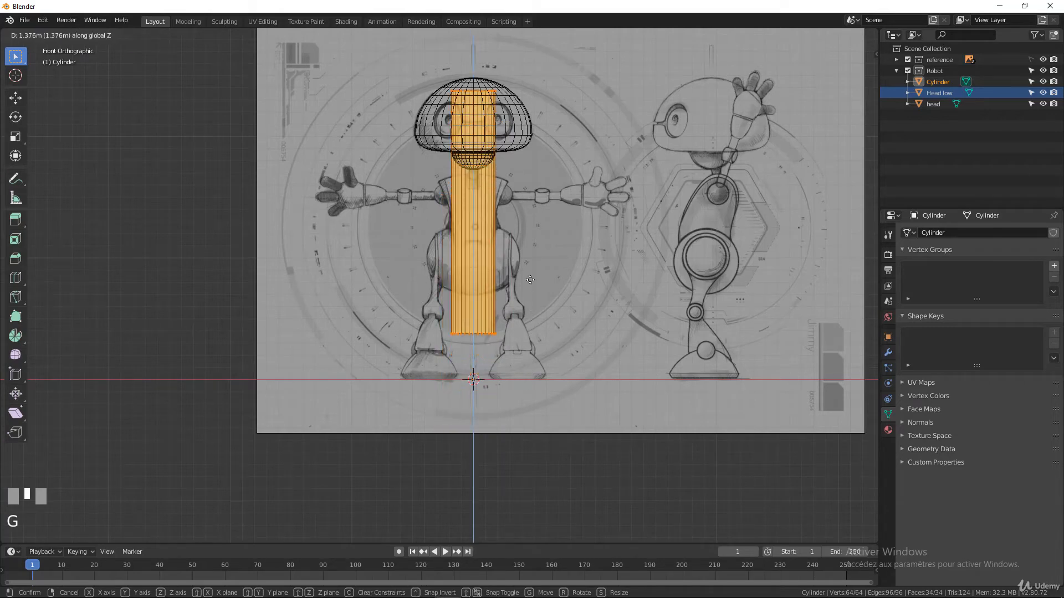
click(681, 323)
key(s)
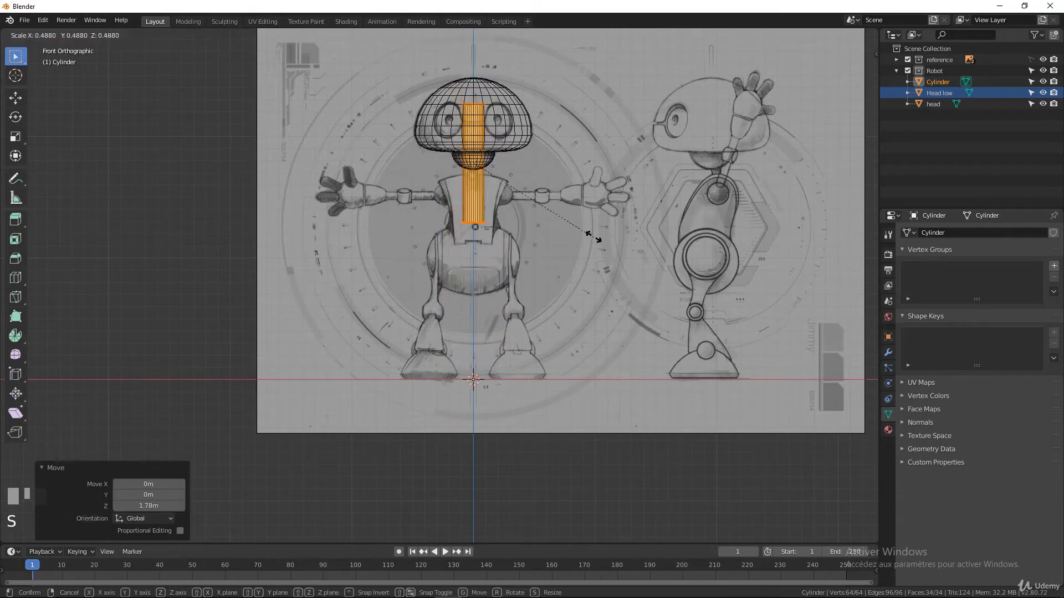
click(566, 206)
Scale the cylinder up by 1.074 and 1.072 to match the drawn neck's width, and shorten it to 0.645 along Z.
scroll(566, 206, up, 6)
shift+middle_drag(528, 231, 463, 439)
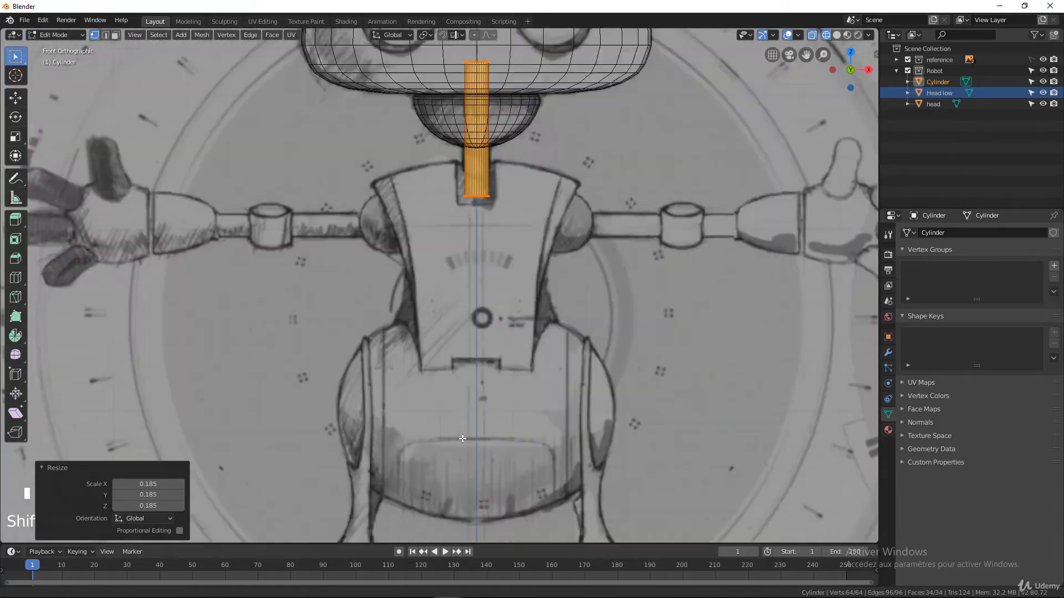
shift+middle_drag(492, 266, 453, 381)
scroll(454, 380, up, 3)
key(s)
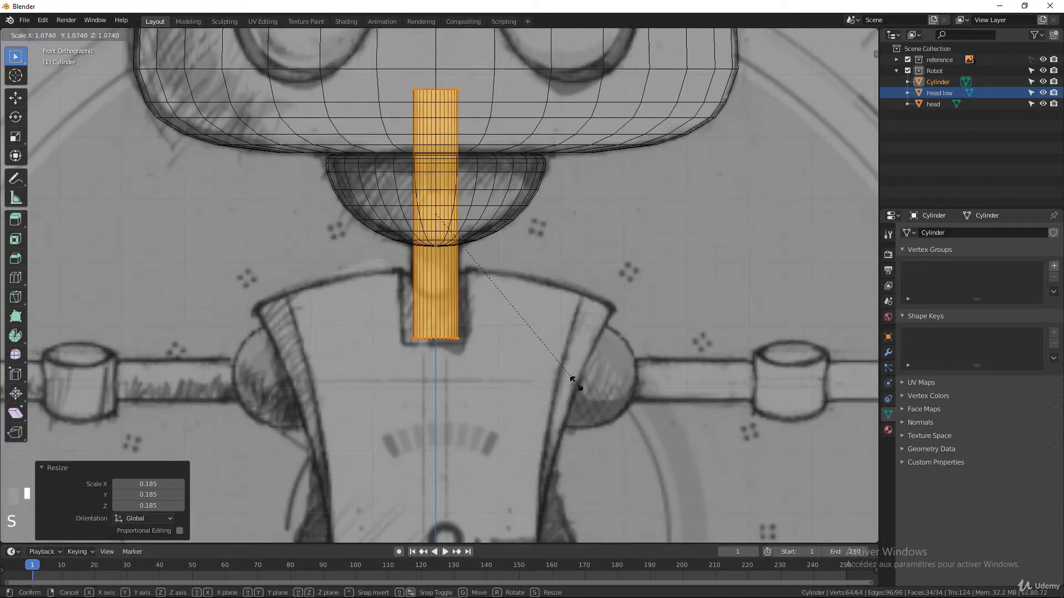
click(576, 383)
key(s)
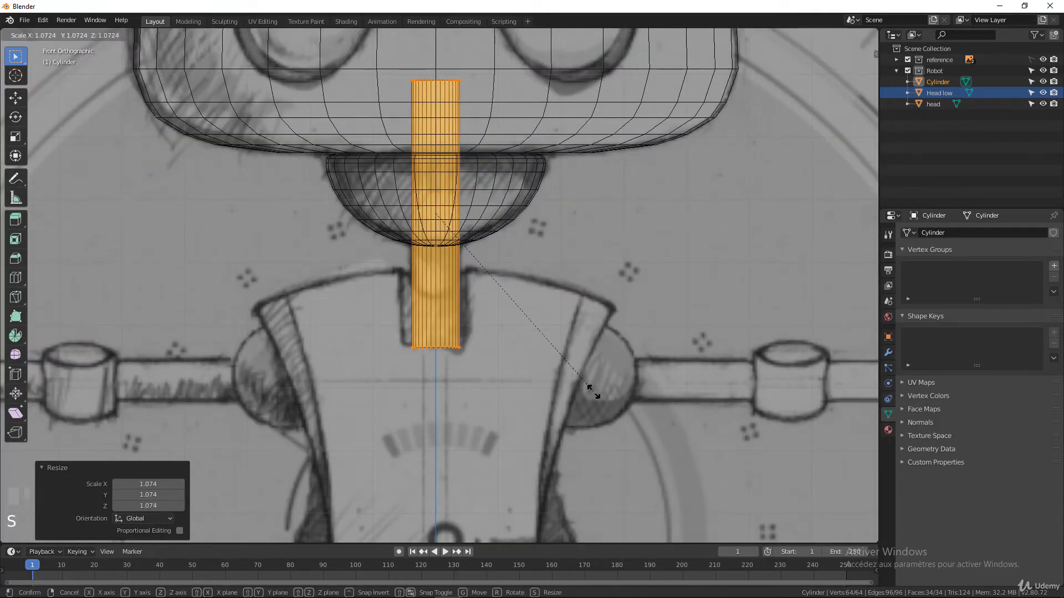
click(590, 389)
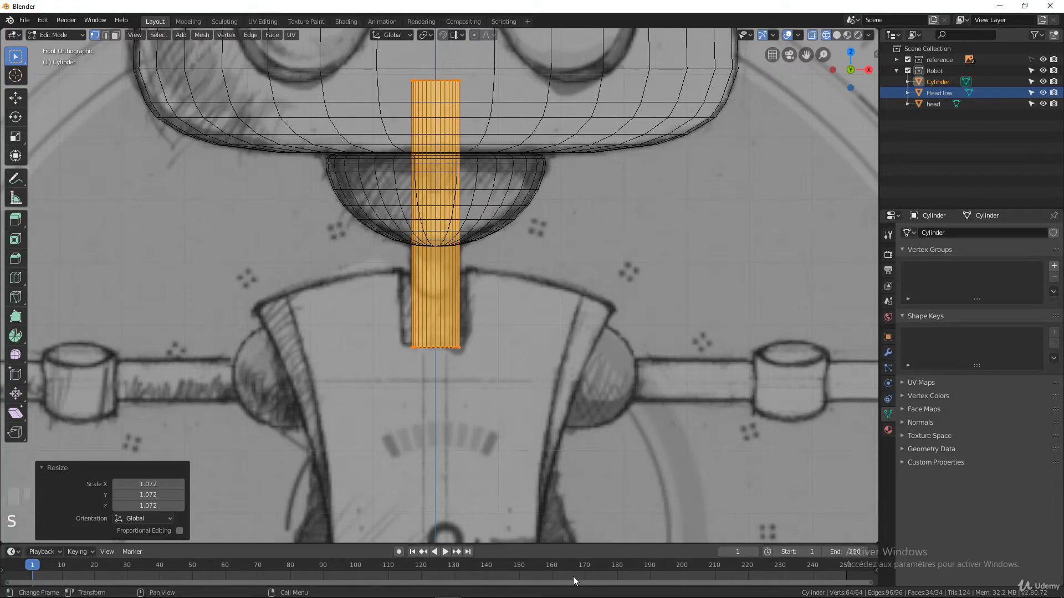
key(s)
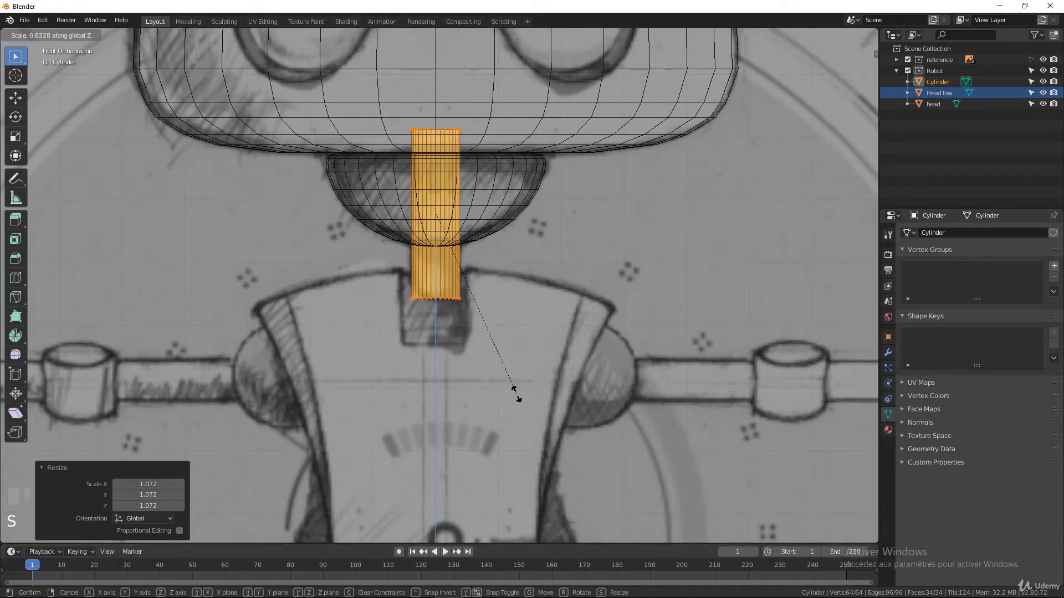
click(519, 395)
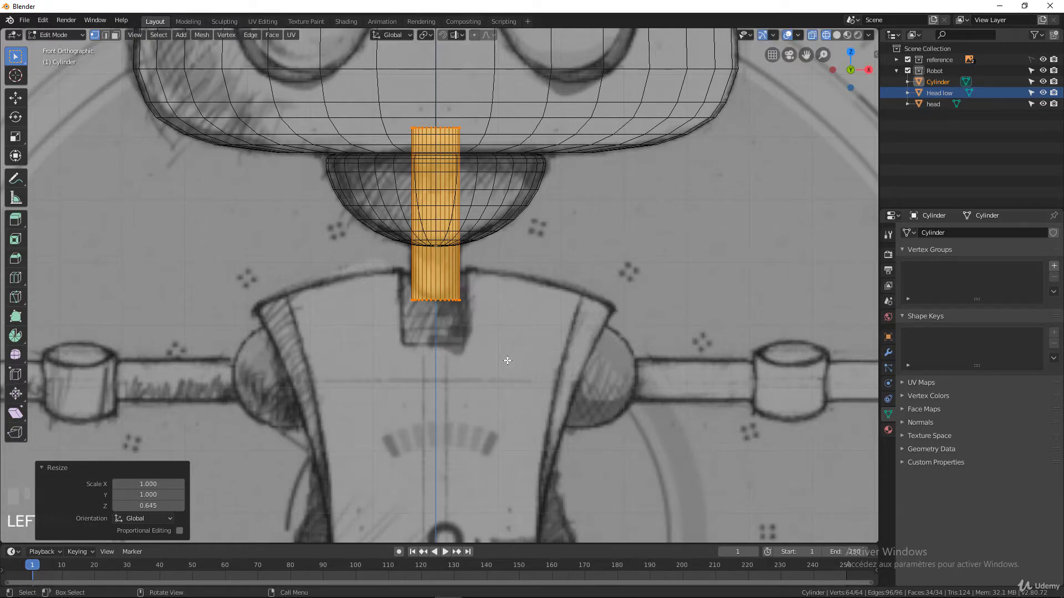
In the right side view, rotate the neck cylinder -13.8° and move it 0.0212 m along Y and -0.0318 m along Z.
key(KP_3)
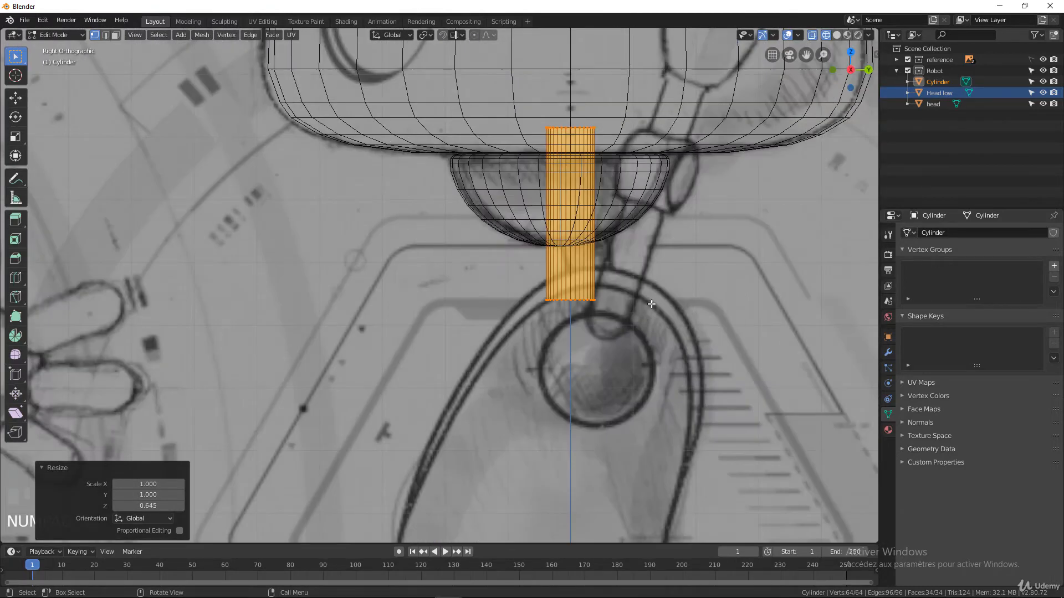
key(g)
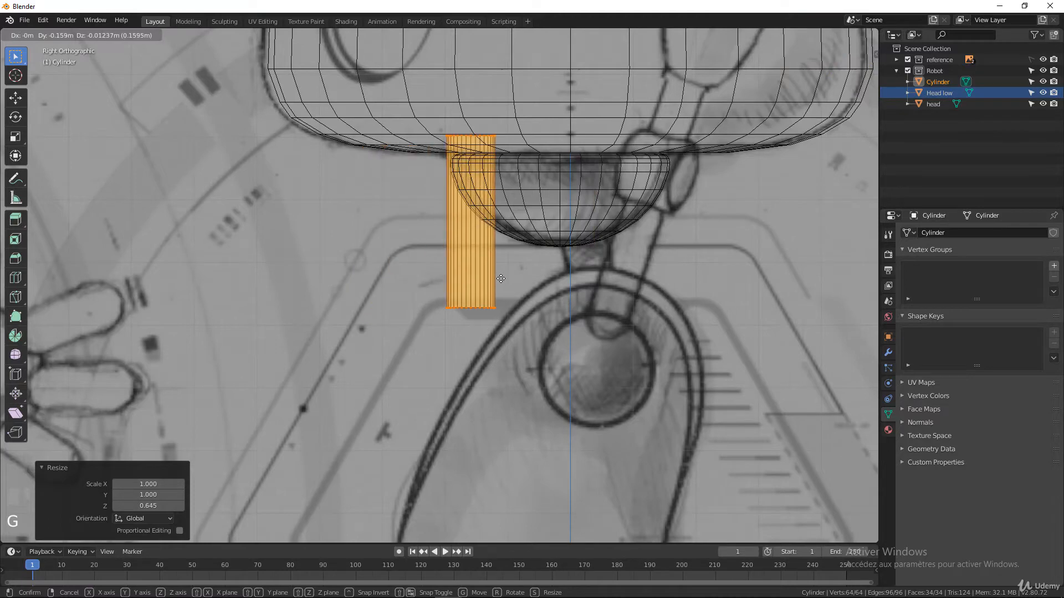
right_click(663, 291)
key(r)
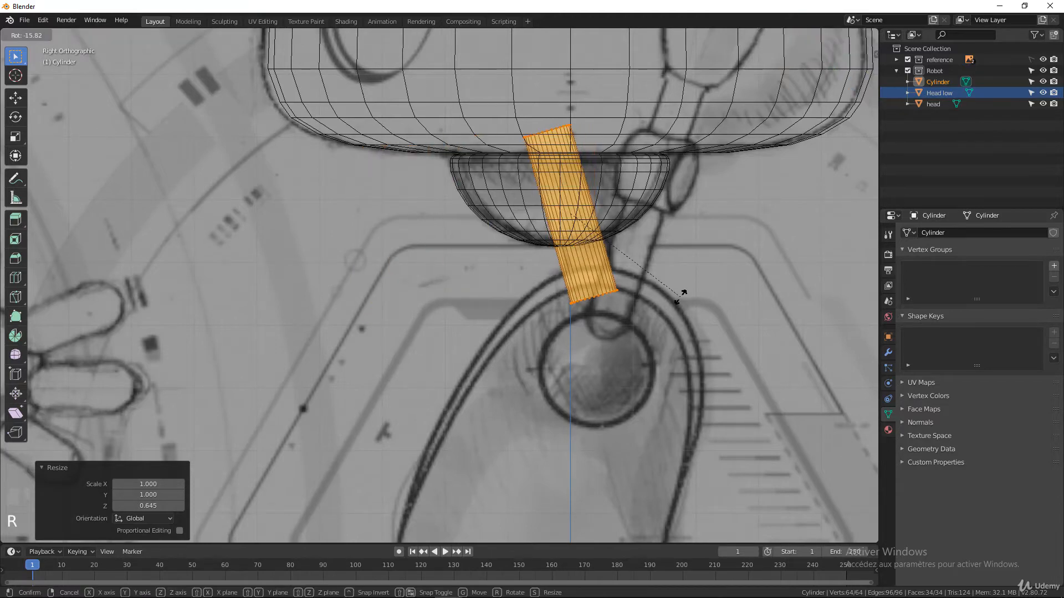
click(684, 295)
key(g)
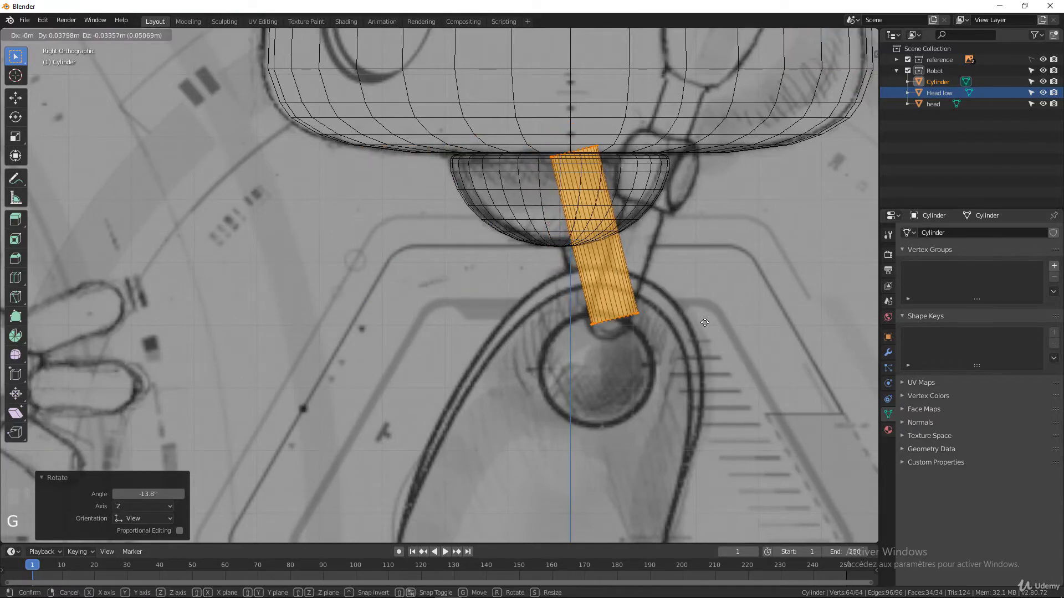
click(711, 316)
Rotate the neck cylinder 3.36° in the side view, lower it about 0.048 m along the drawn neck, and return to Object Mode.
key(r)
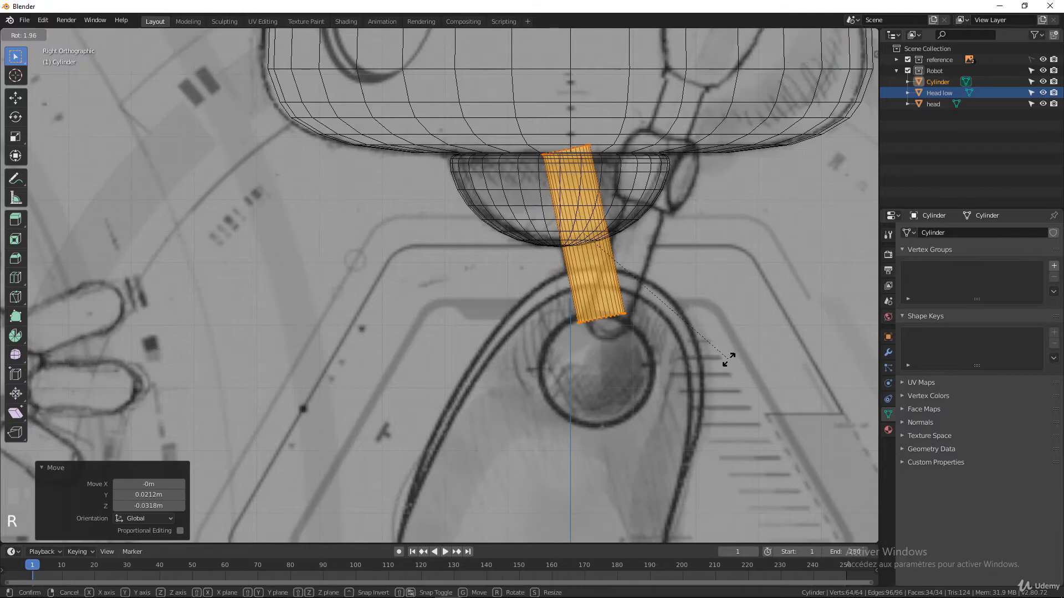
click(726, 363)
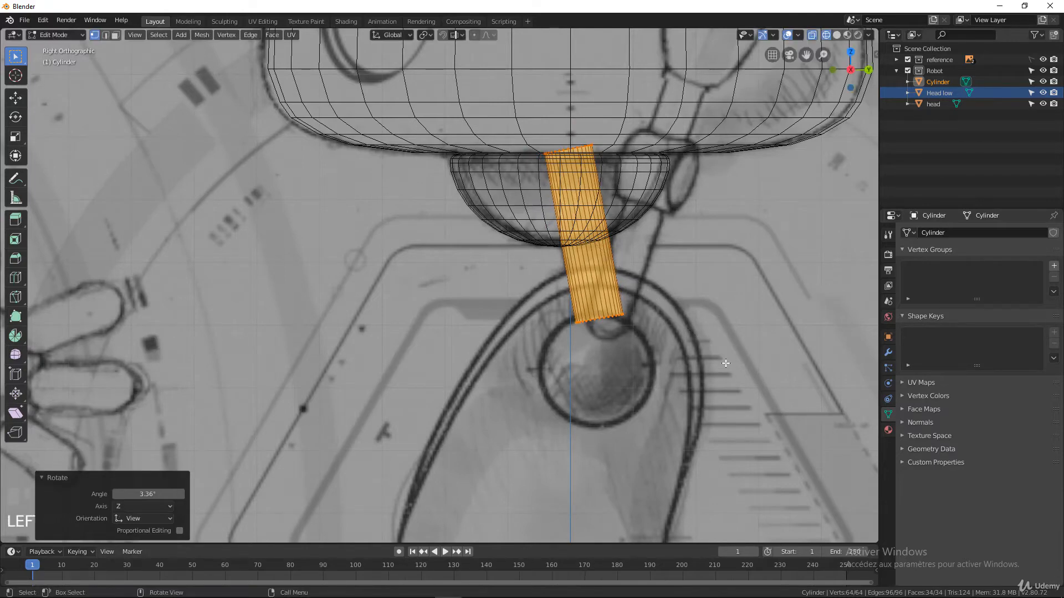
key(g)
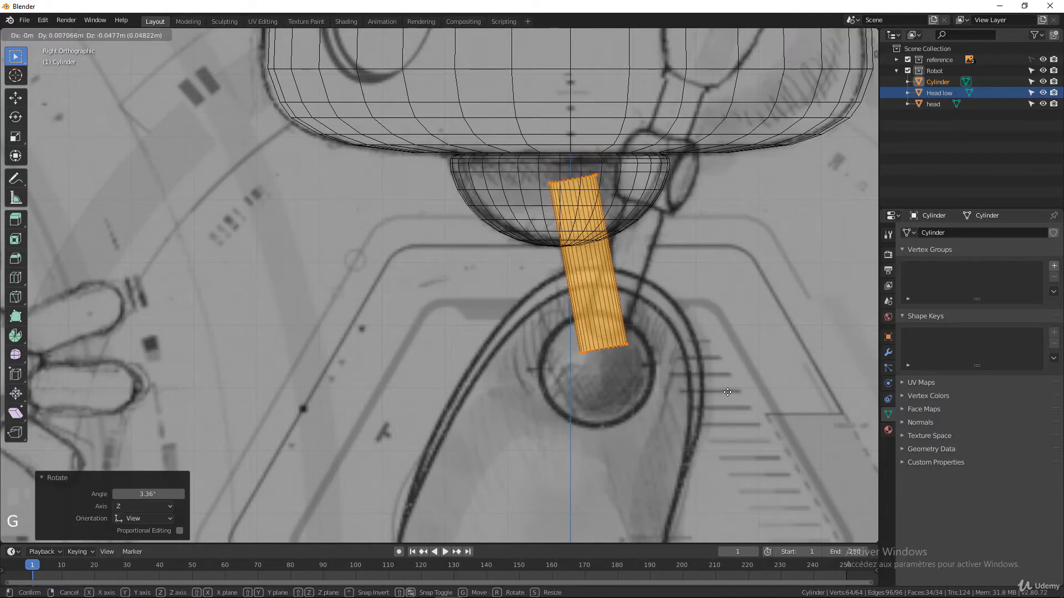
click(728, 392)
middle_drag(728, 392, 570, 275)
key(Tab)
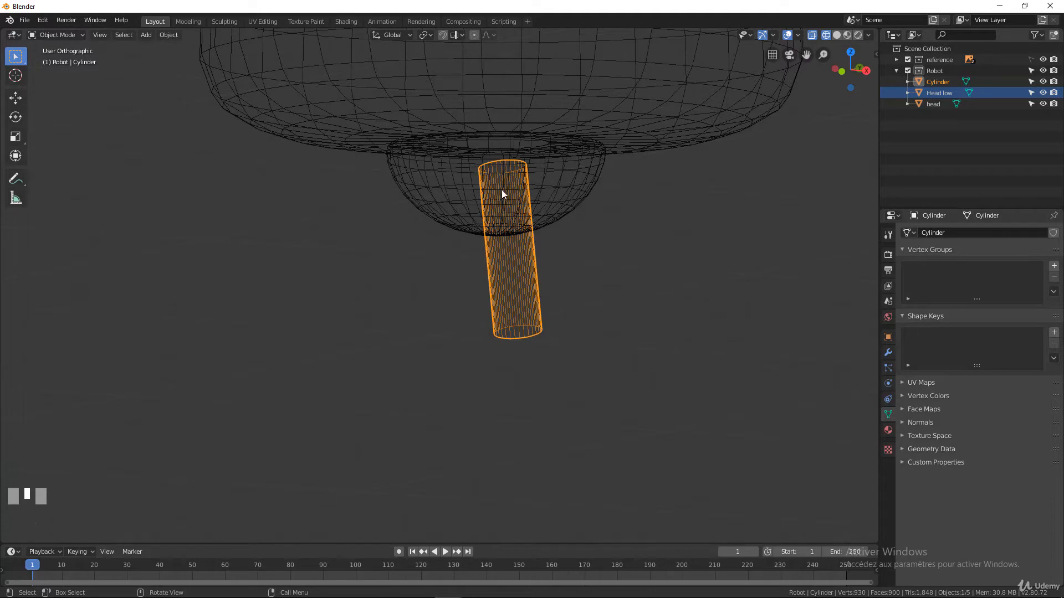
Rename the Cylinder object as neck.
scroll(486, 299, down, 2)
scroll(507, 216, up, 2)
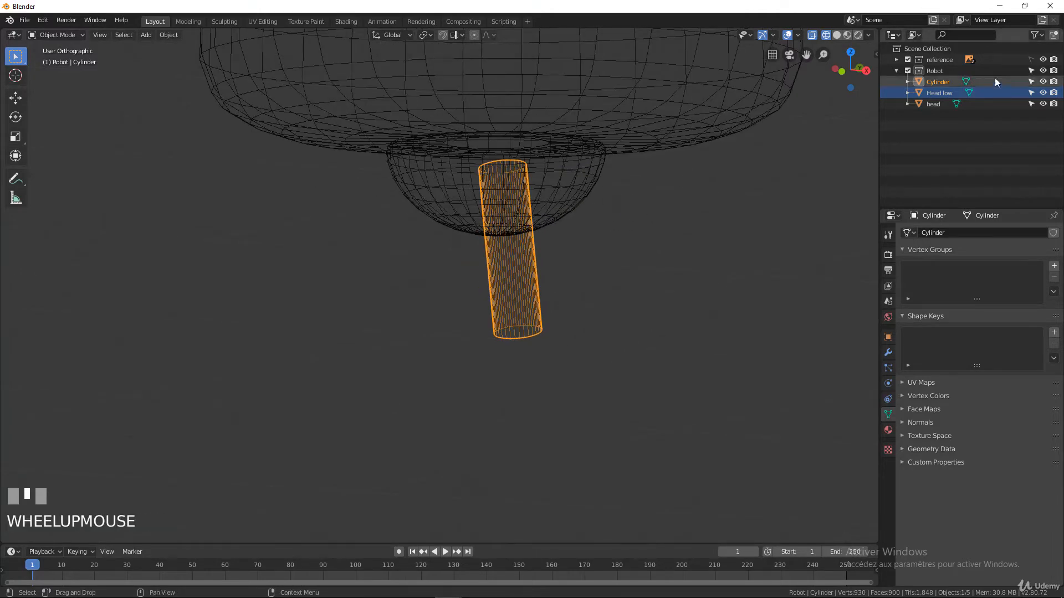
double_click(949, 82)
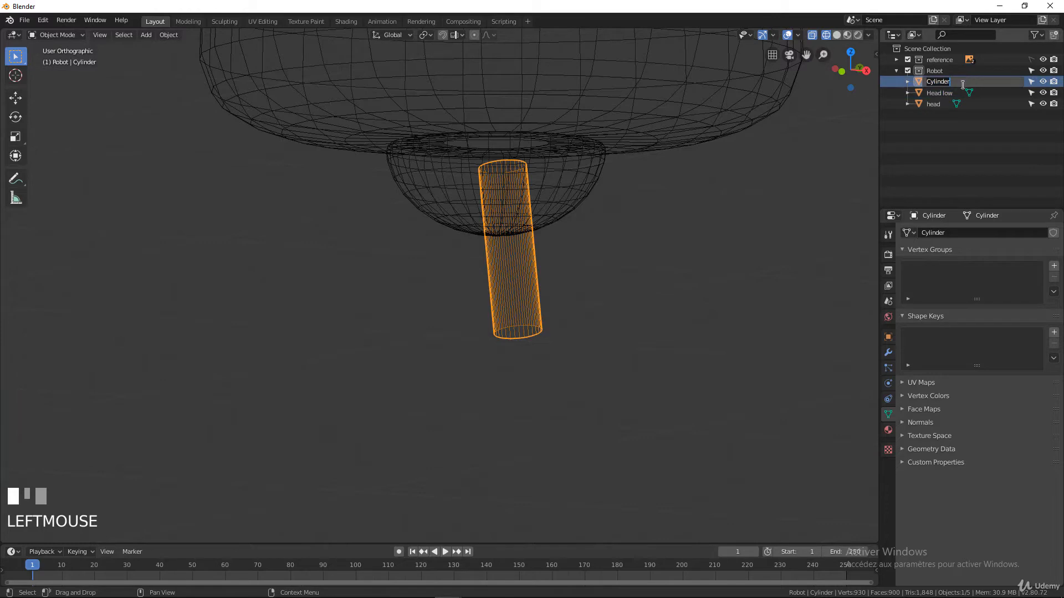
text(neck)
key(Return)
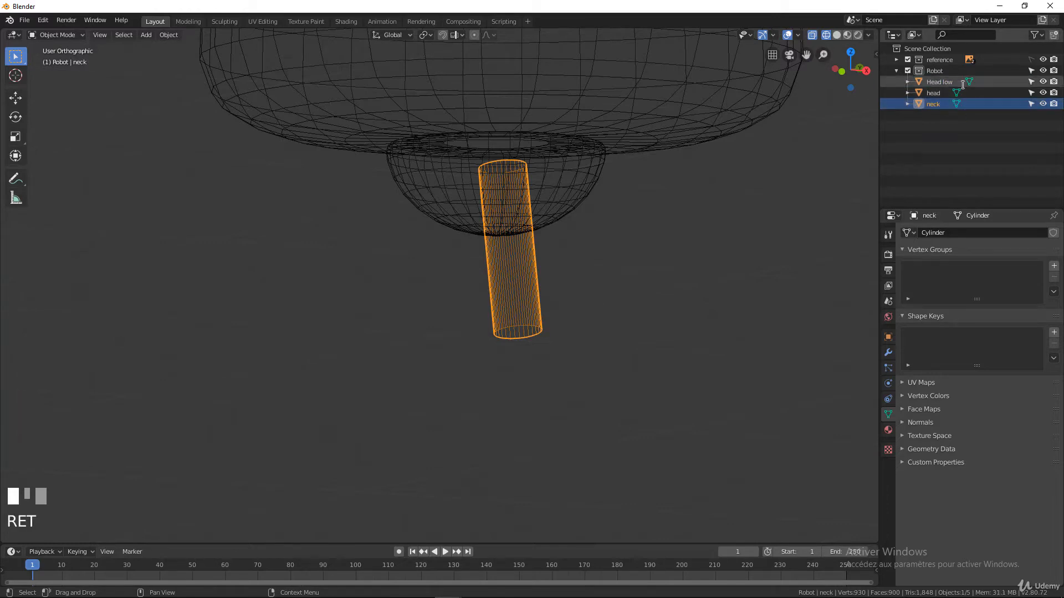
scroll(566, 263, up, 2)
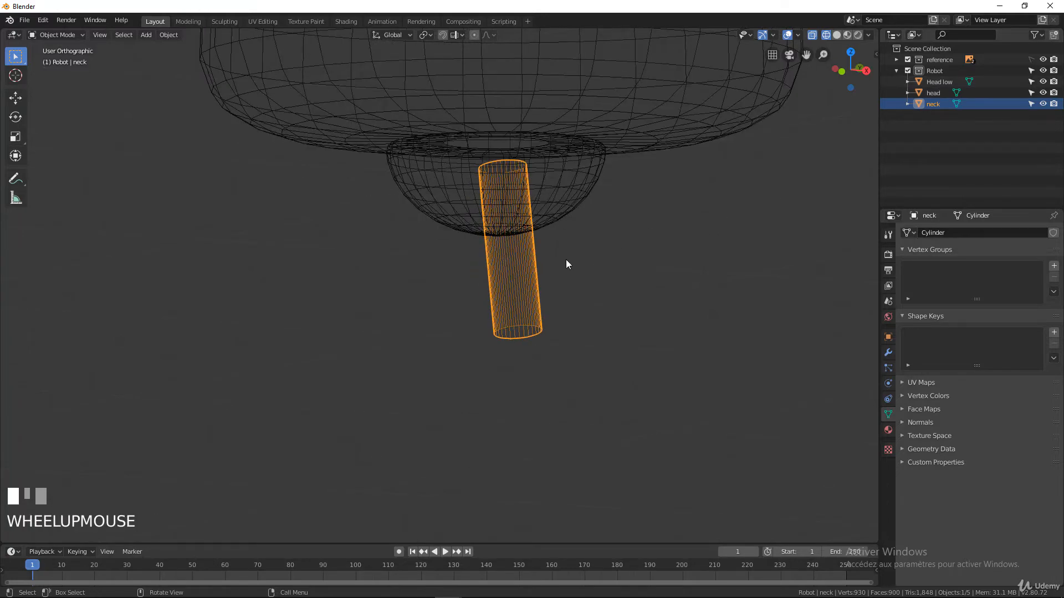
In the front view, add a 2 m cube mesh at the world origin as the start of the torso.
key(KP_1)
scroll(534, 357, up, 2)
shift+middle_drag(533, 357, 438, 211)
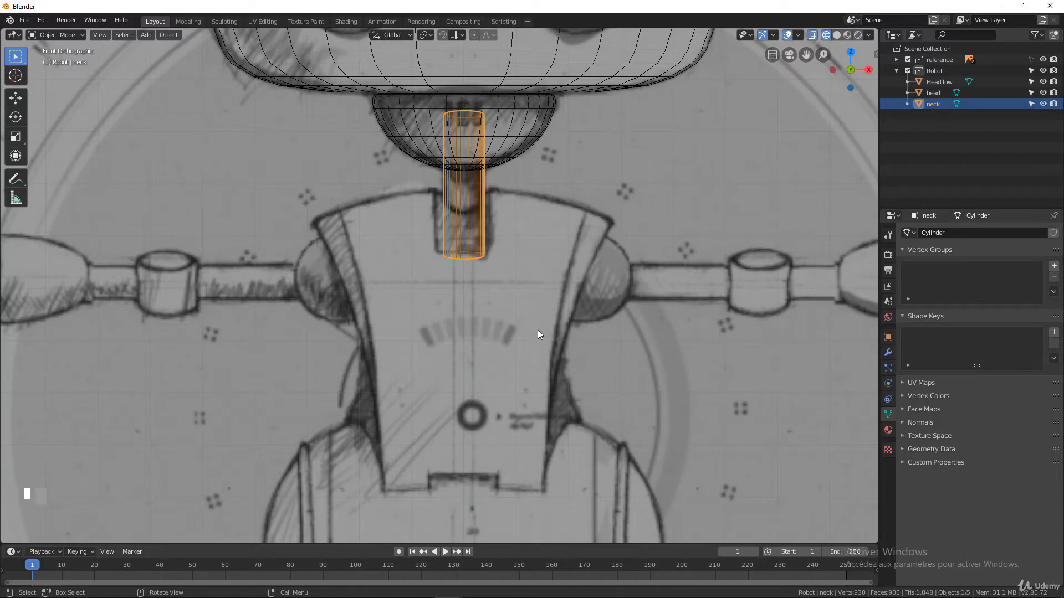
scroll(530, 320, down, 4)
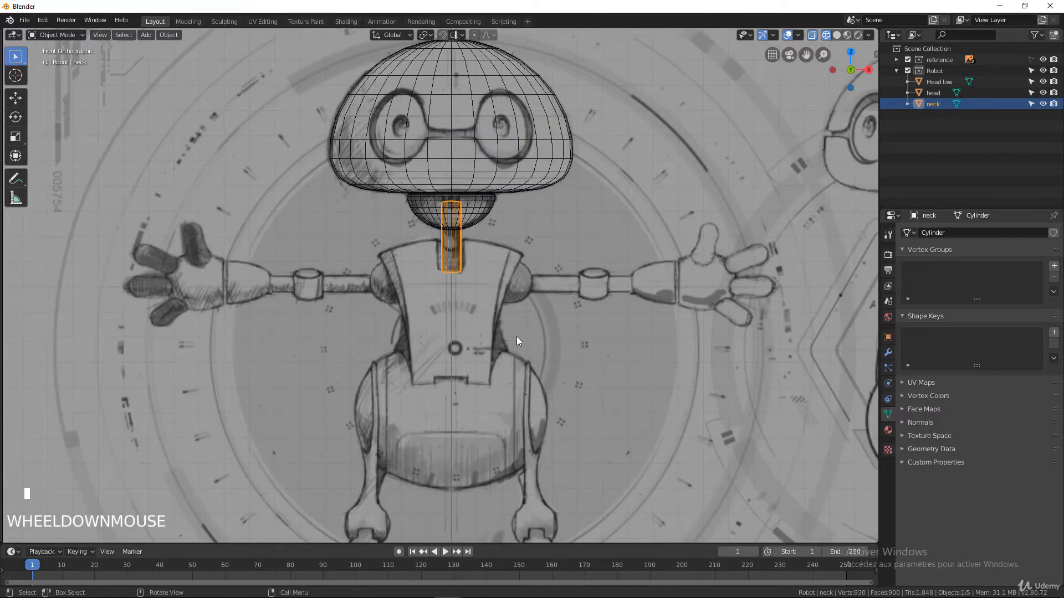
key(shift+a)
mouse_move(513, 306)
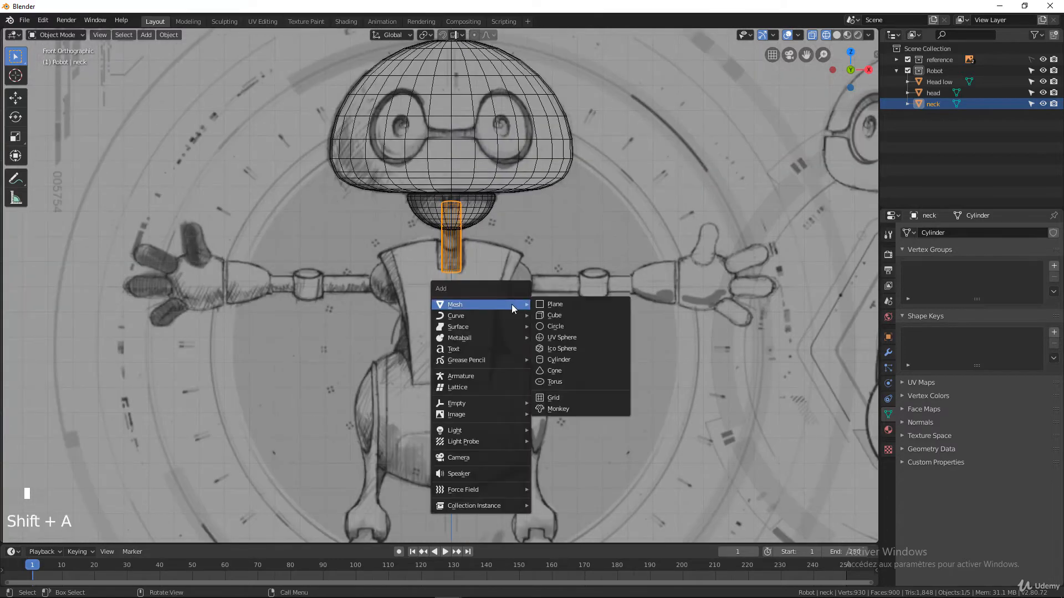
click(557, 317)
scroll(503, 354, down, 4)
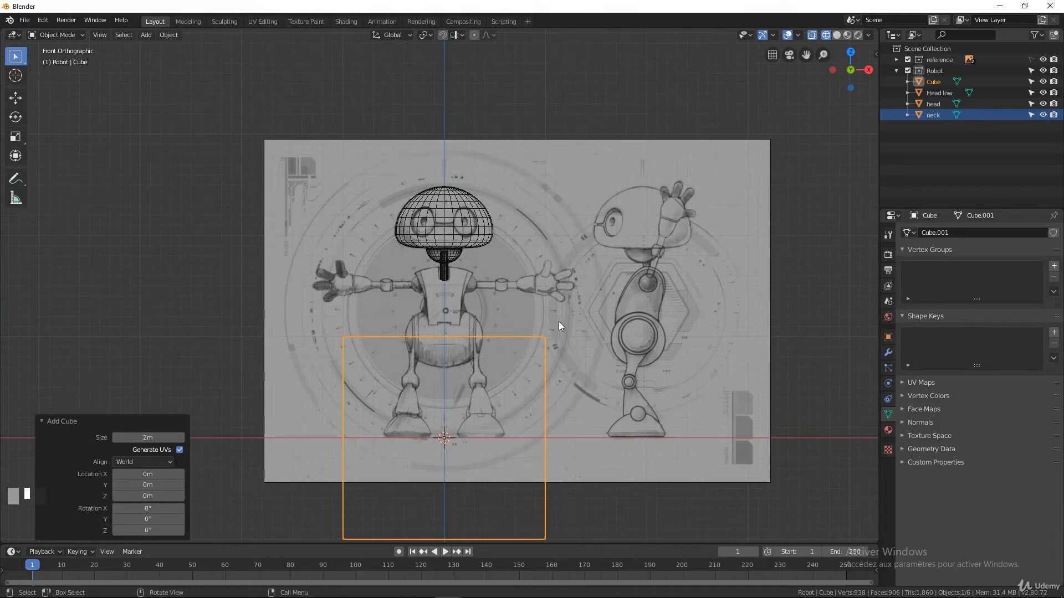
scroll(522, 380, down, 3)
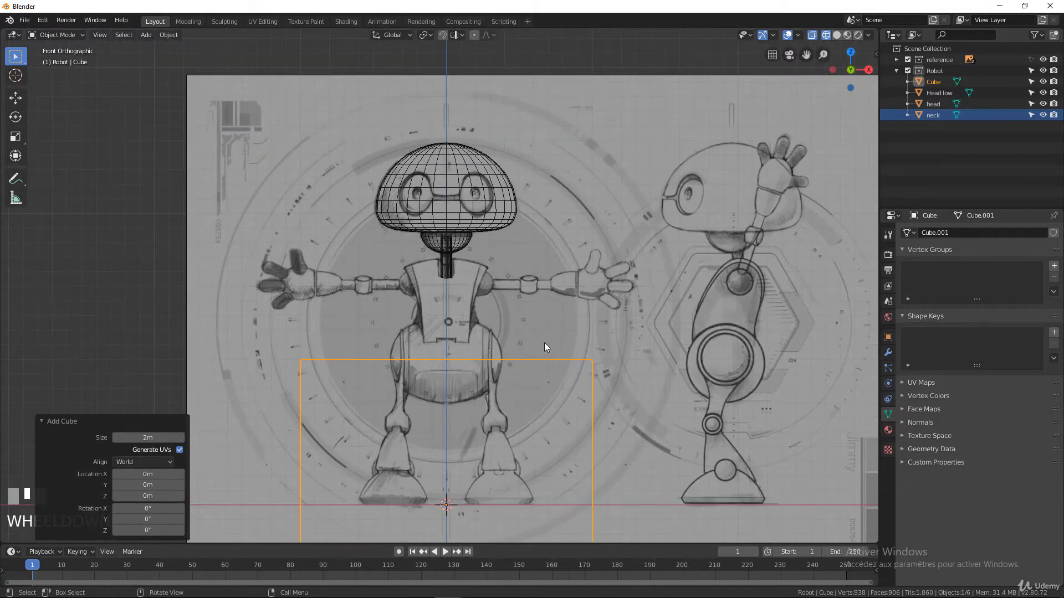
scroll(545, 347, down, 2)
In Edit Mode, delete all of the cube's vertices except one upper corner vertex and select the remaining one.
key(Tab)
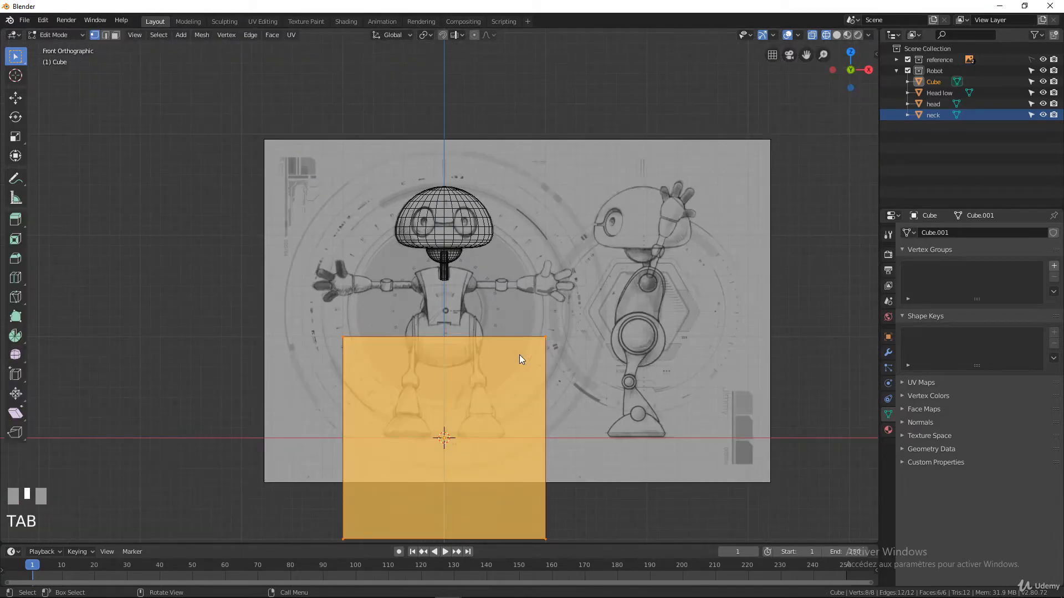
middle_drag(520, 355, 479, 378)
click(479, 377)
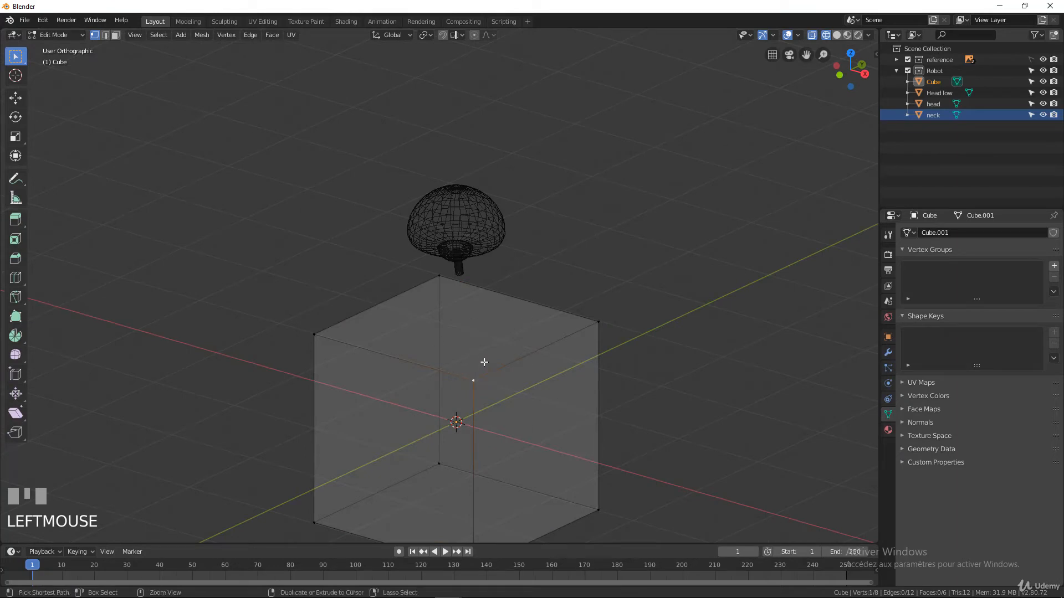
key(ctrl+i)
key(x)
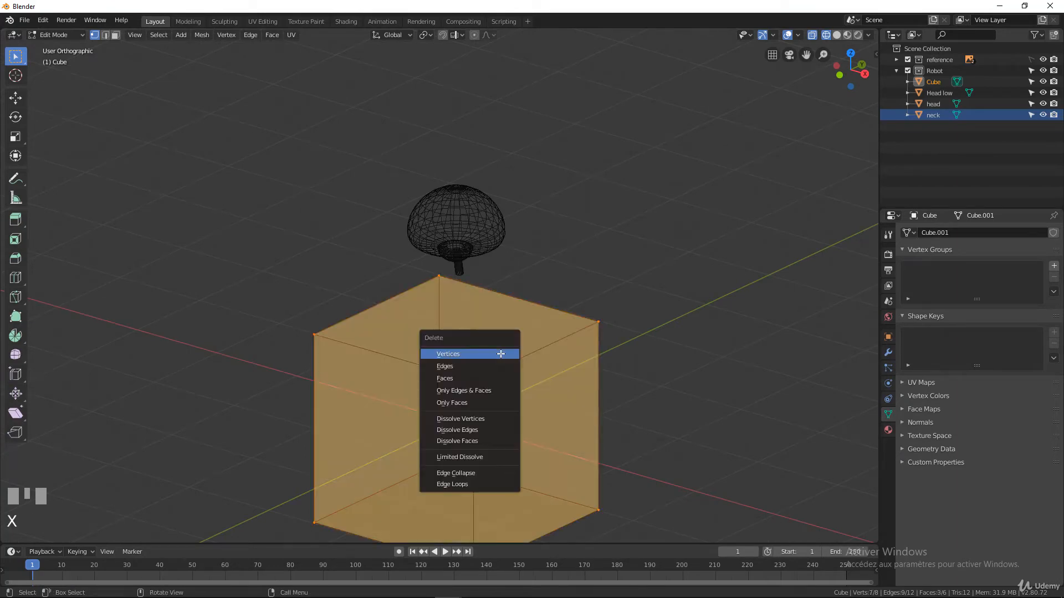
click(501, 353)
click(474, 380)
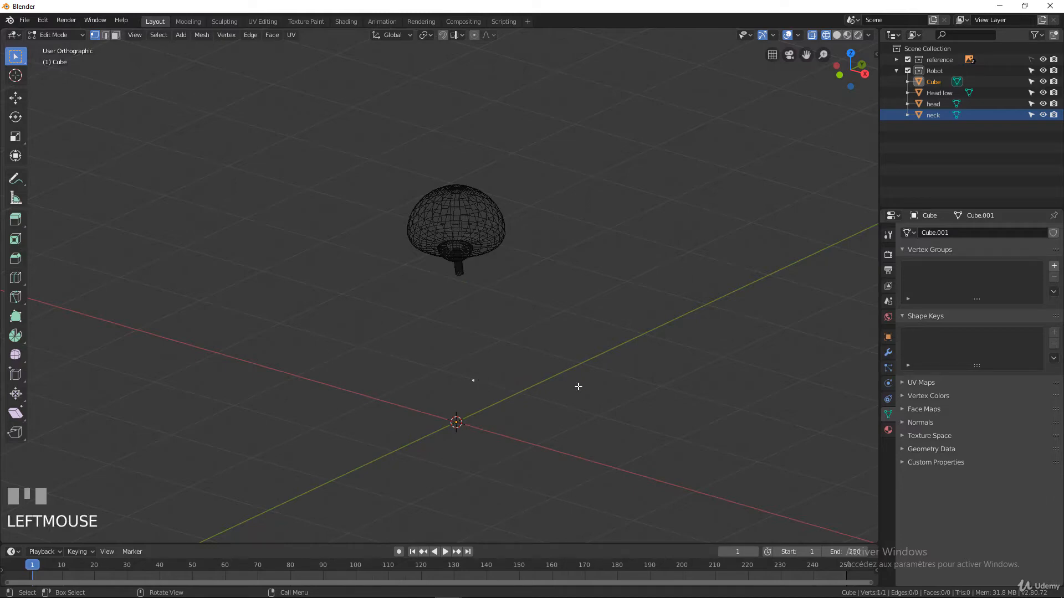
Move the single vertex -0.847 m along X and 0.114 m along Z, and 0.717 m along Y to the torso's lower front corner.
key(KP_1)
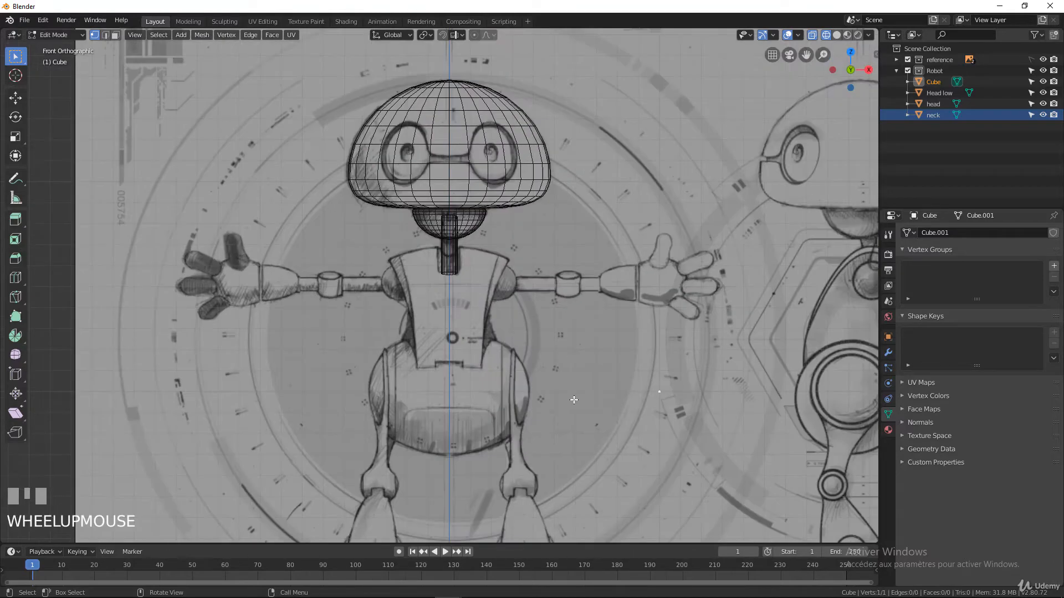
scroll(572, 400, up, 3)
scroll(613, 402, up, 3)
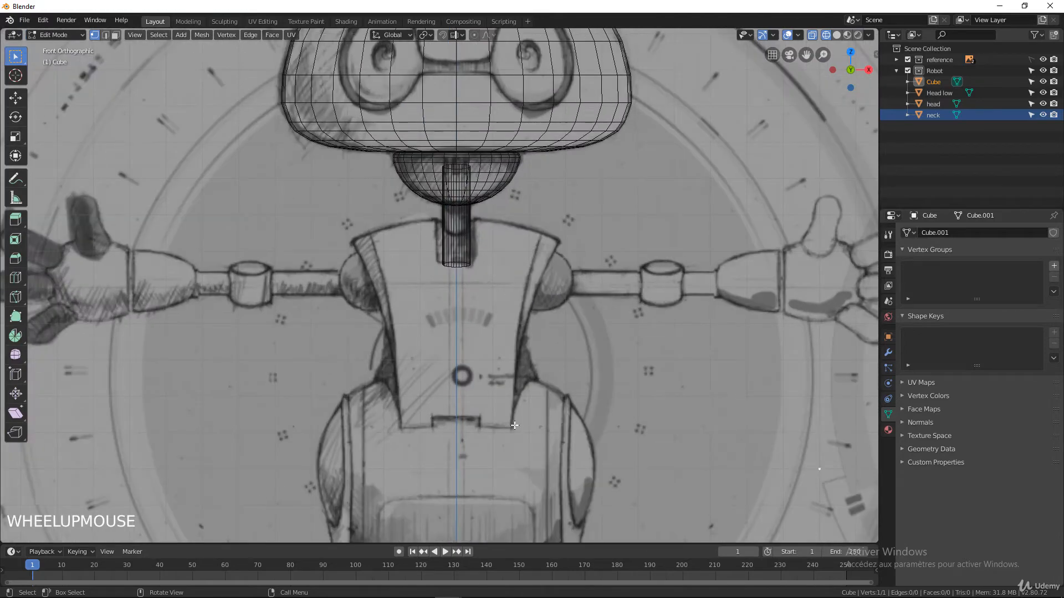
key(g)
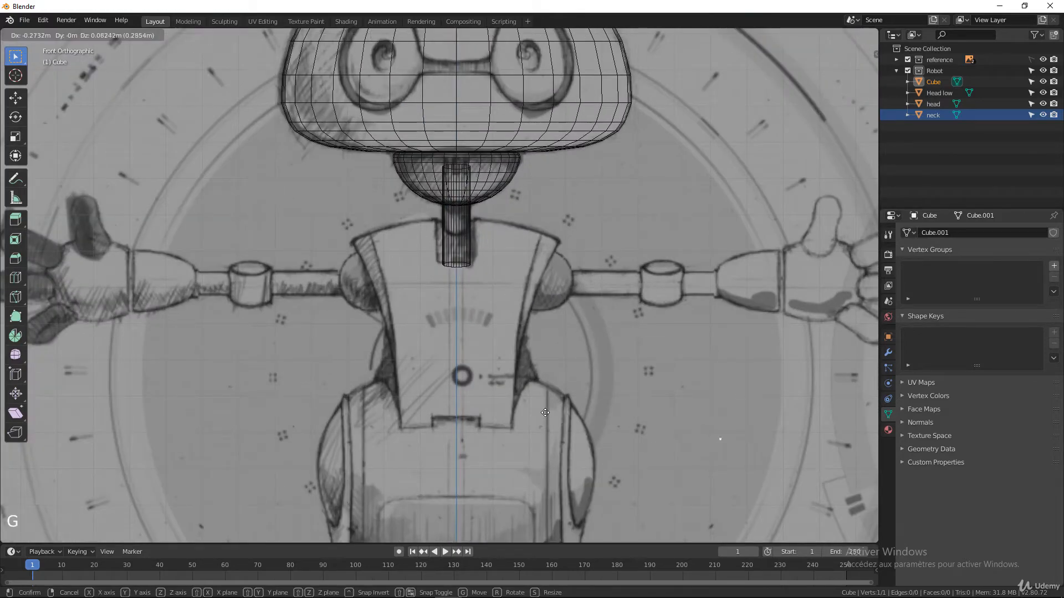
click(373, 401)
key(KP_3)
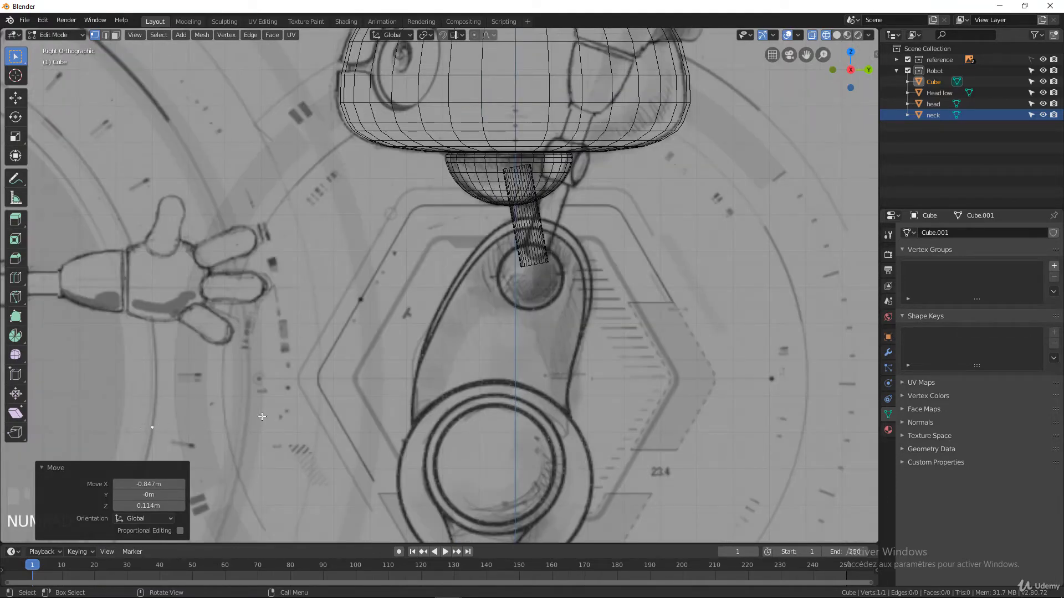
key(g)
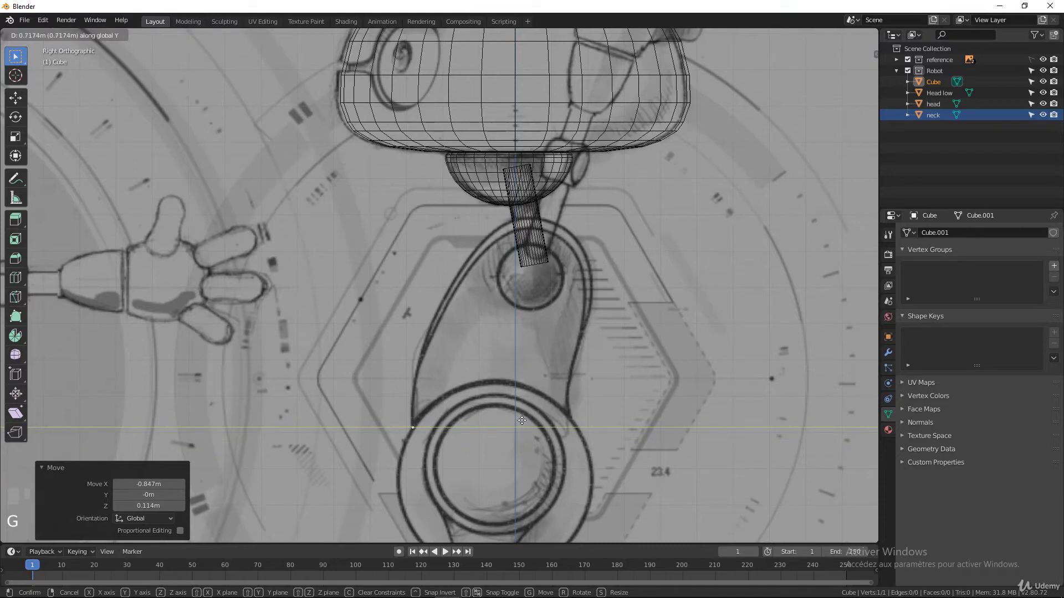
click(522, 420)
Extrude the vertex eleven times along the drawn arc over the hip circle, from the torso's lower front corner to its rear corner.
scroll(464, 457, up, 3)
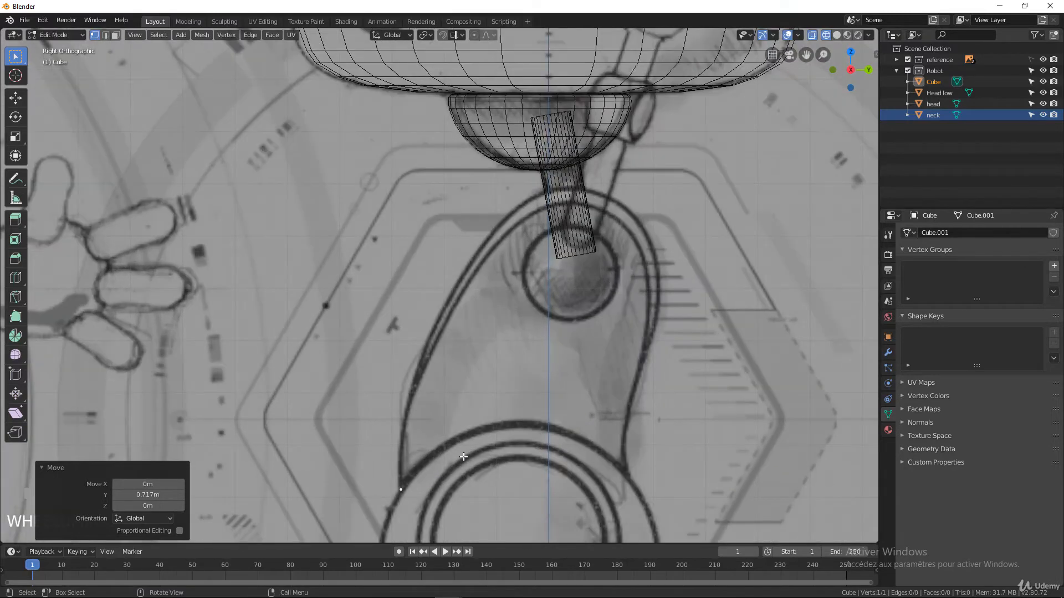
scroll(463, 455, down, 3)
scroll(461, 447, up, 1)
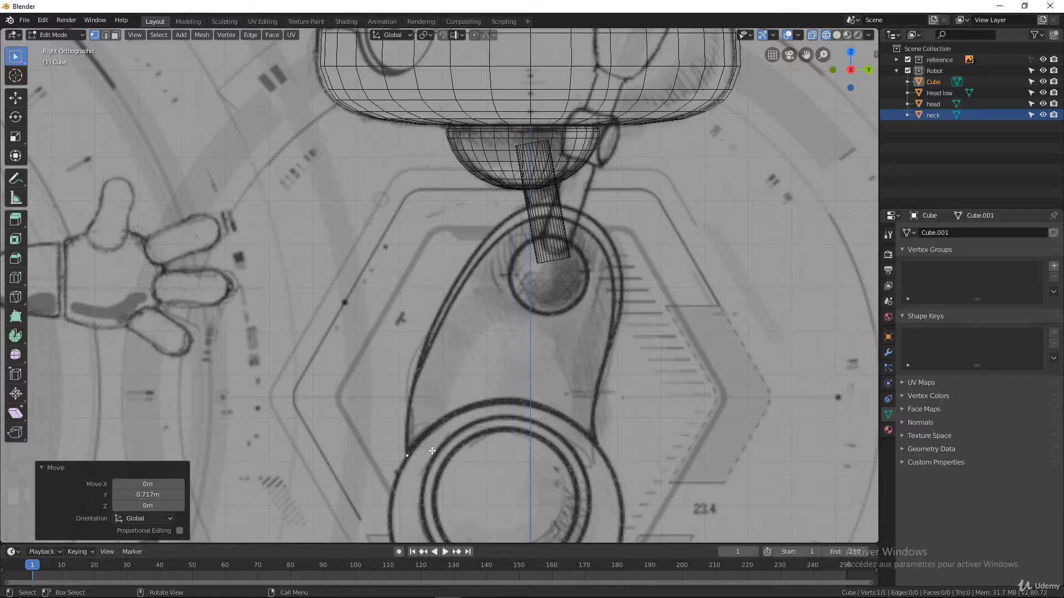
scroll(437, 430, up, 2)
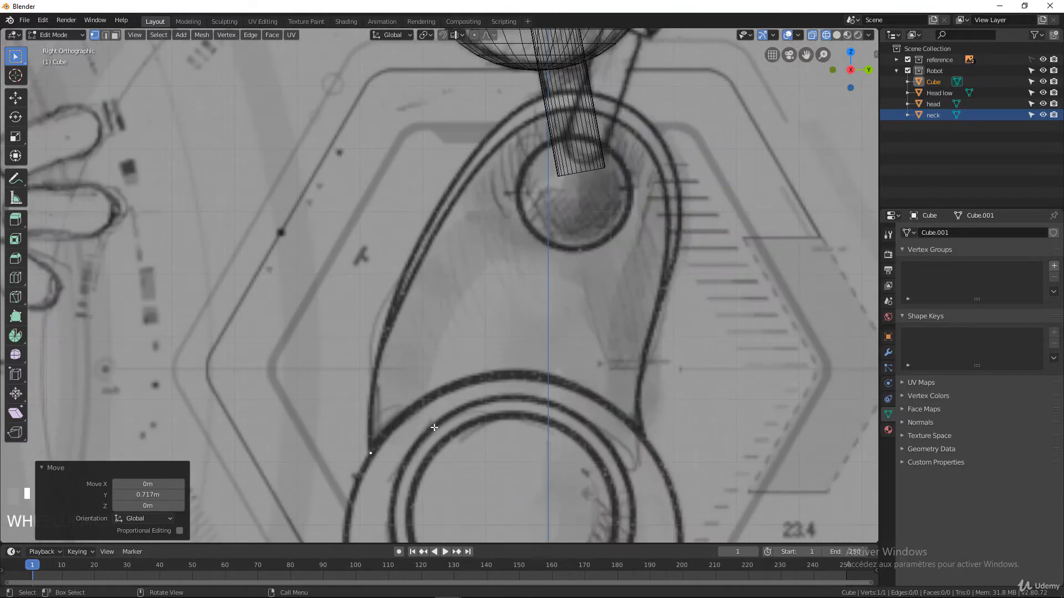
key(e)
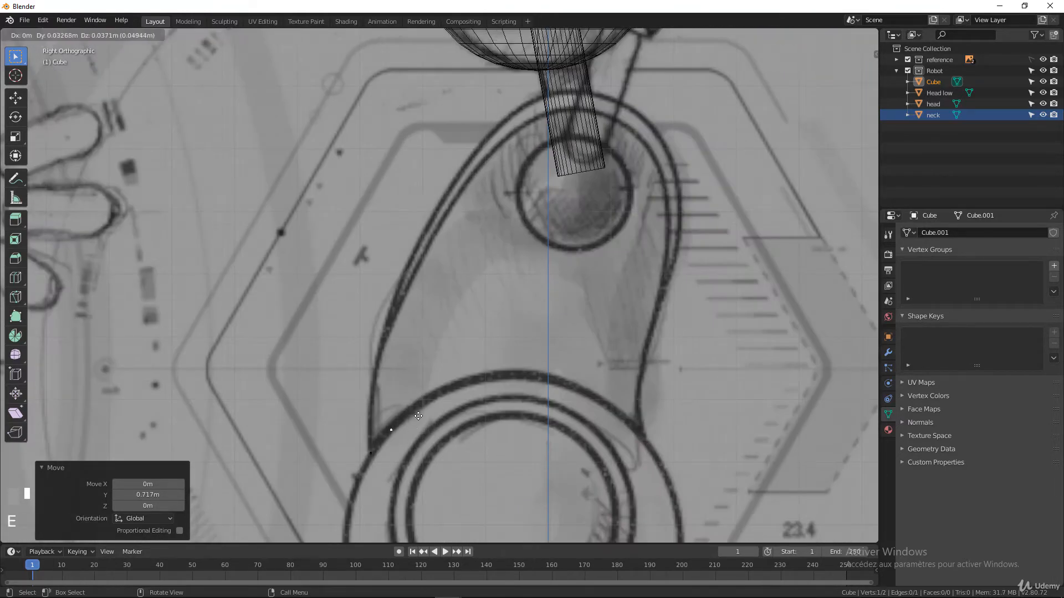
click(435, 406)
key(e)
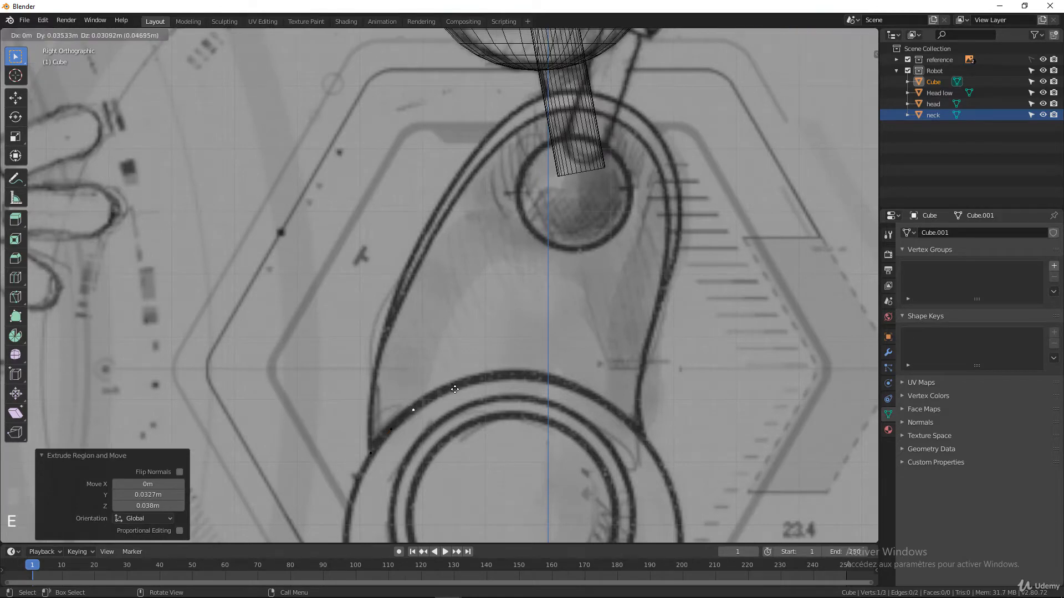
click(454, 388)
key(e)
click(486, 391)
key(e)
click(496, 415)
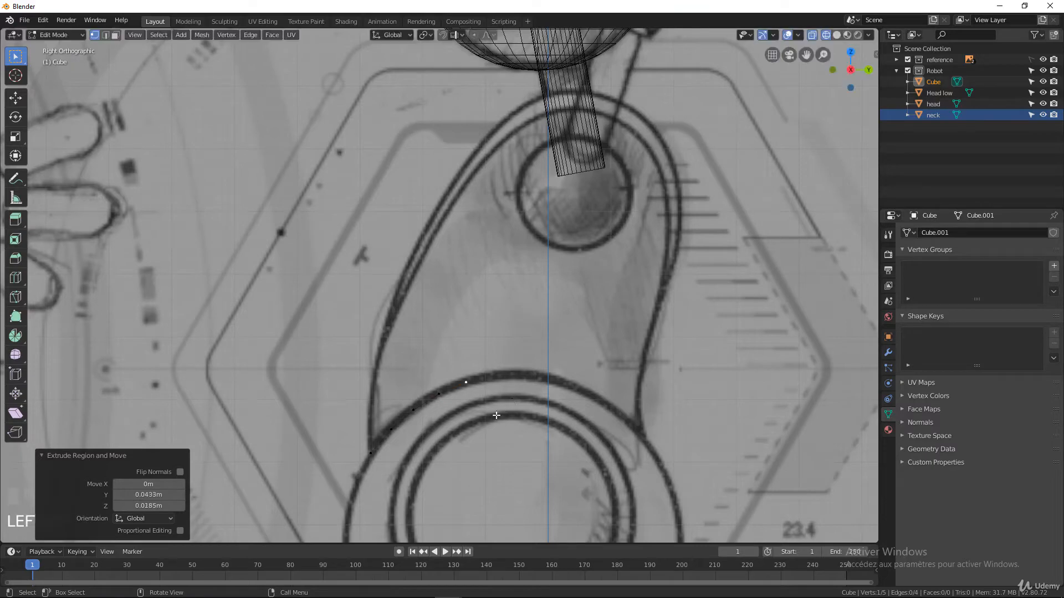
key(e)
click(524, 404)
key(e)
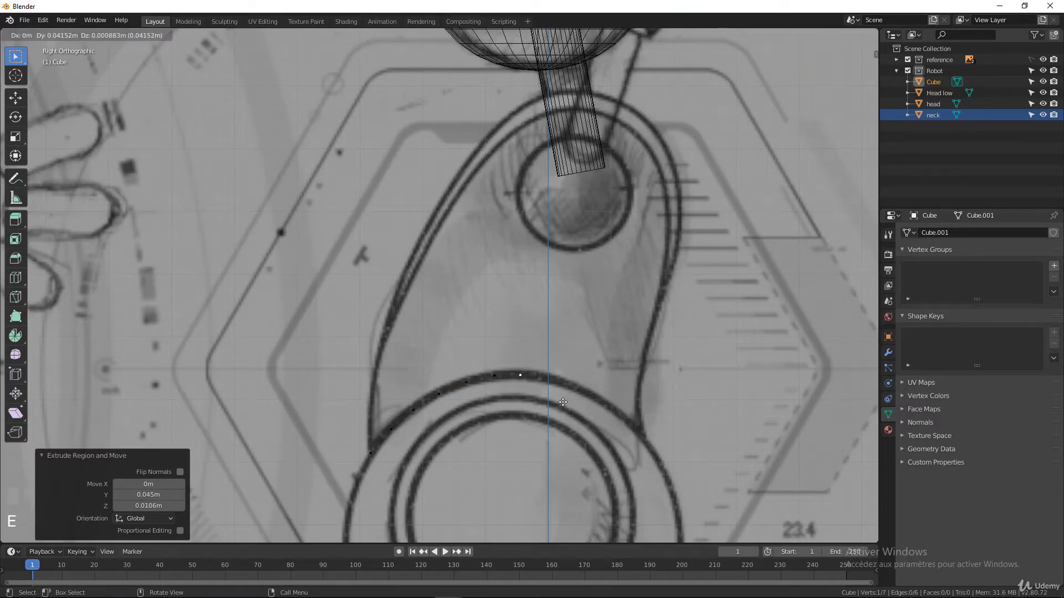
click(563, 401)
key(e)
click(599, 417)
key(e)
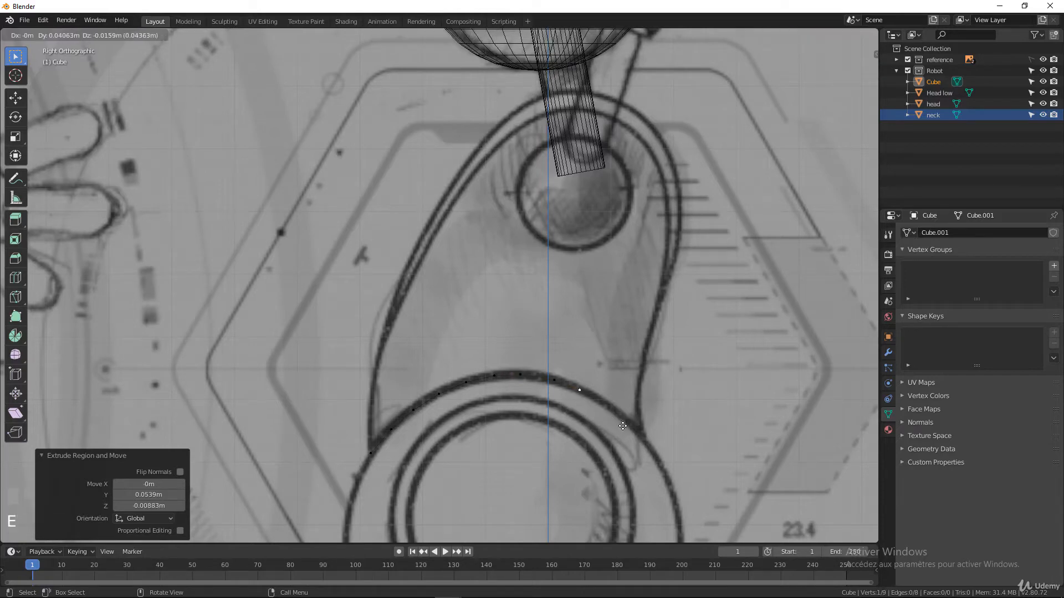
click(624, 427)
key(e)
click(654, 440)
key(e)
click(678, 461)
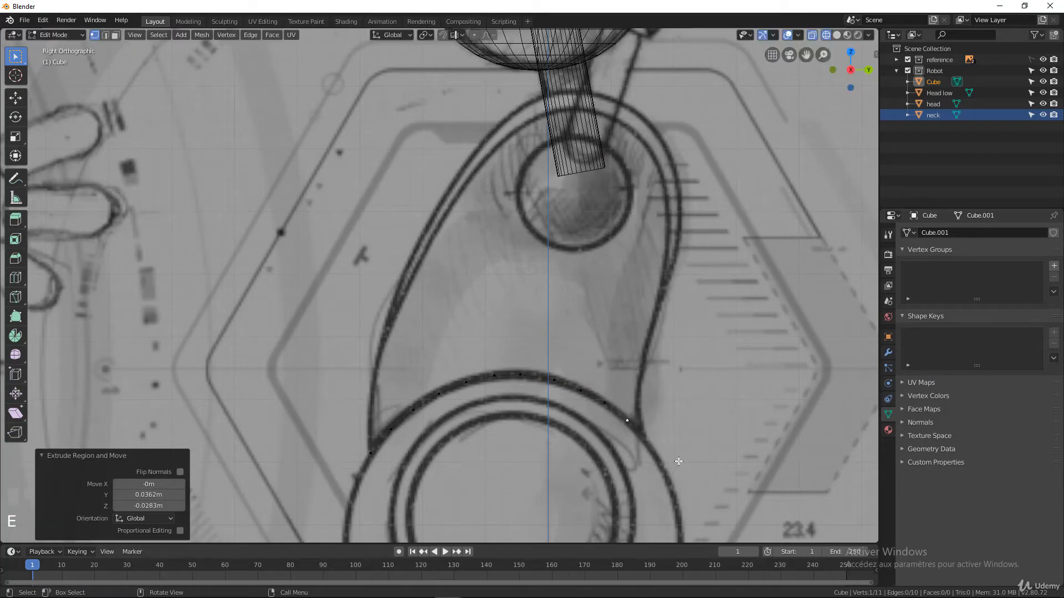
key(e)
click(696, 482)
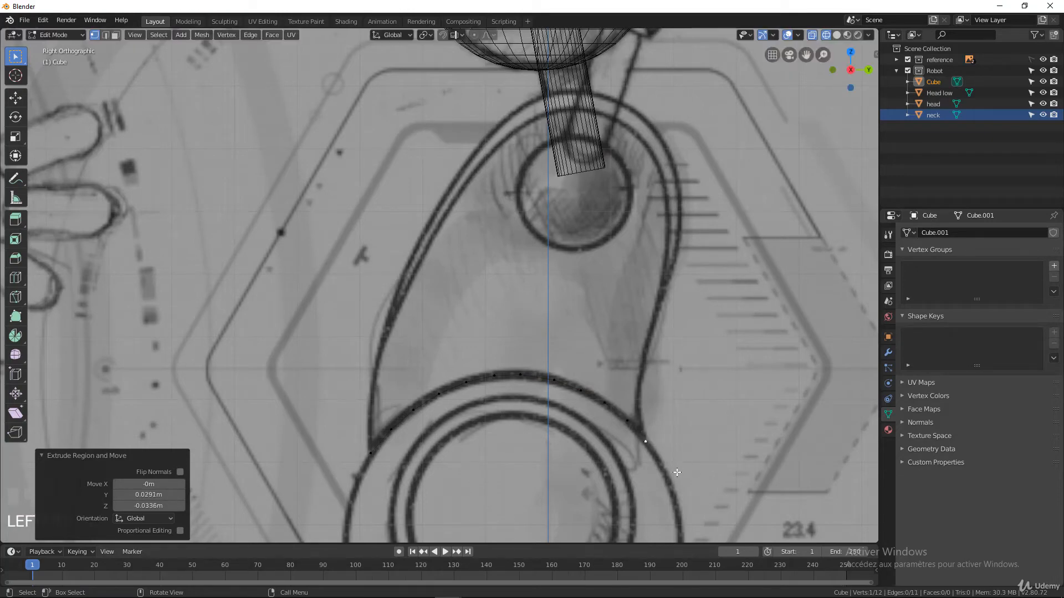
Extrude the lower front corner vertex thirteen times along the torso's inner front outline up to the top of the curve.
ctrl+click(371, 453)
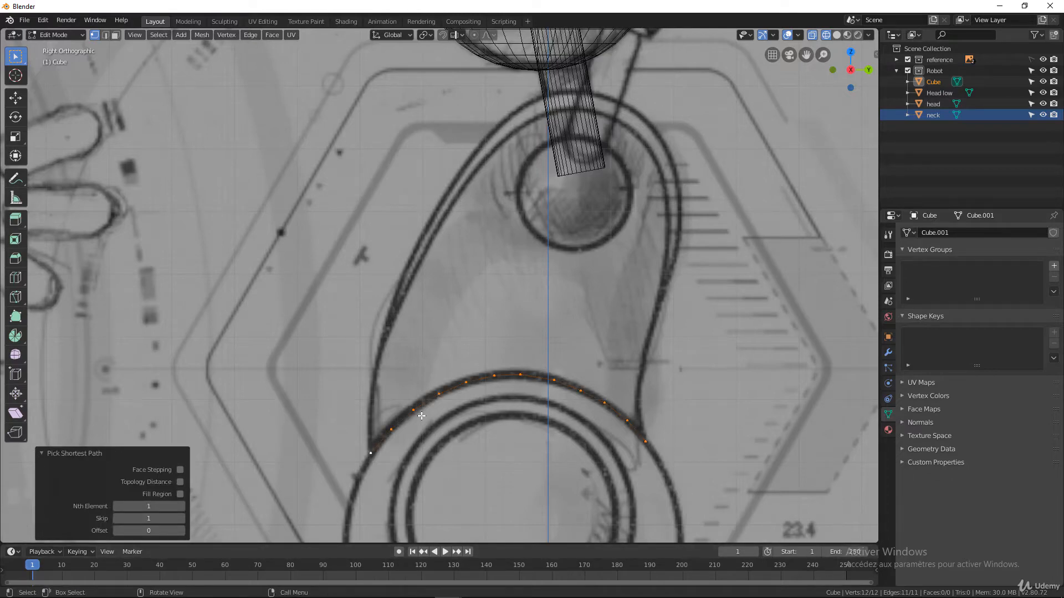
click(371, 453)
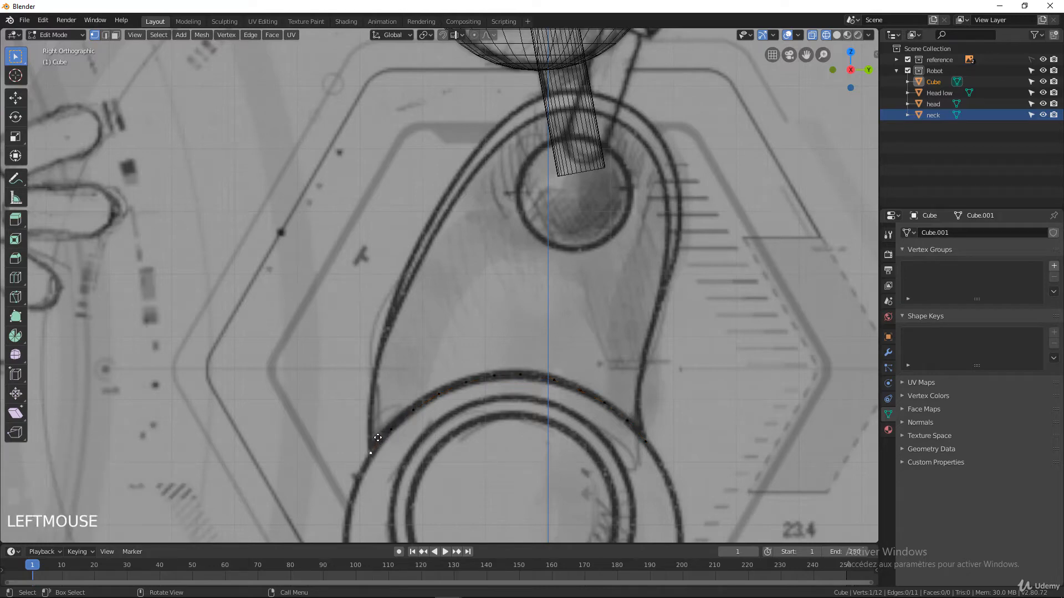
key(e)
click(382, 393)
key(e)
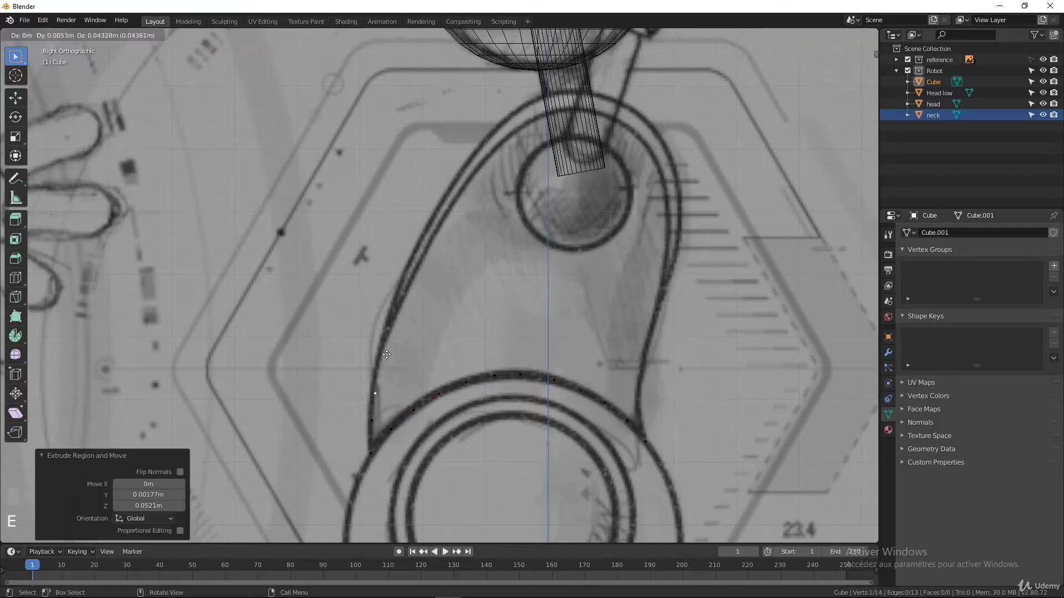
click(386, 351)
key(e)
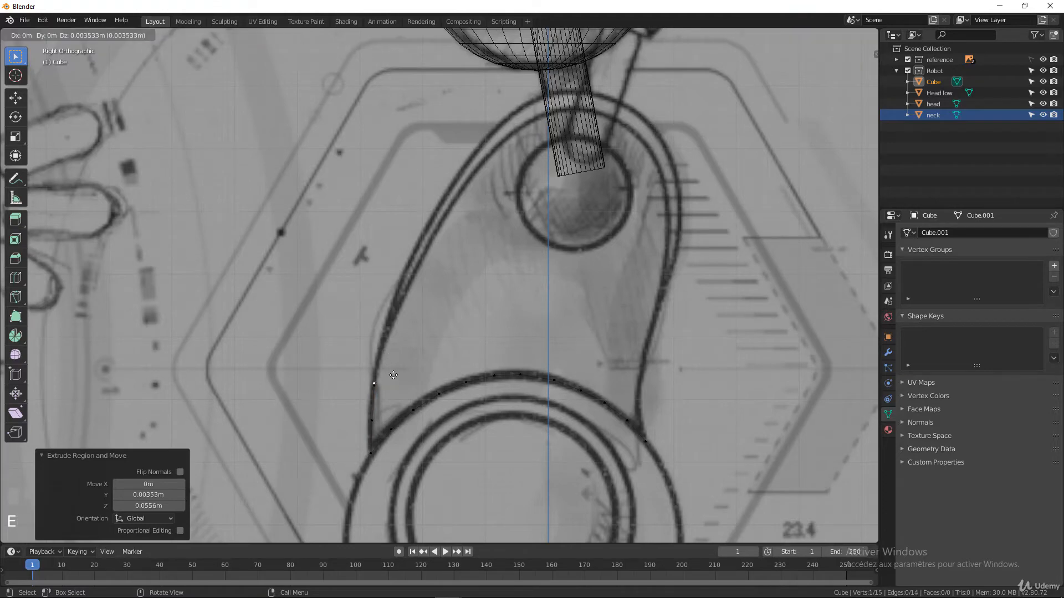
click(390, 353)
key(e)
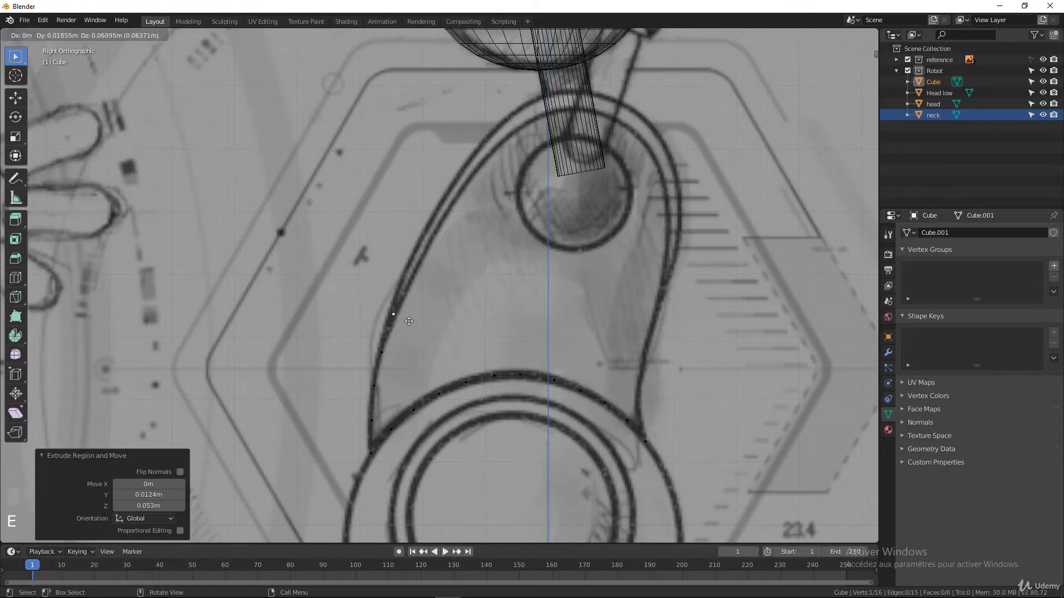
click(412, 335)
key(e)
click(426, 321)
key(e)
click(438, 303)
key(e)
click(464, 289)
key(e)
click(491, 285)
key(e)
click(507, 269)
key(e)
click(528, 275)
key(e)
click(548, 258)
key(e)
click(538, 279)
key(e)
click(571, 271)
Extrude the vertex thirteen more times from the top of the curve down the torso's rear outline, ending just above the rear corner.
key(e)
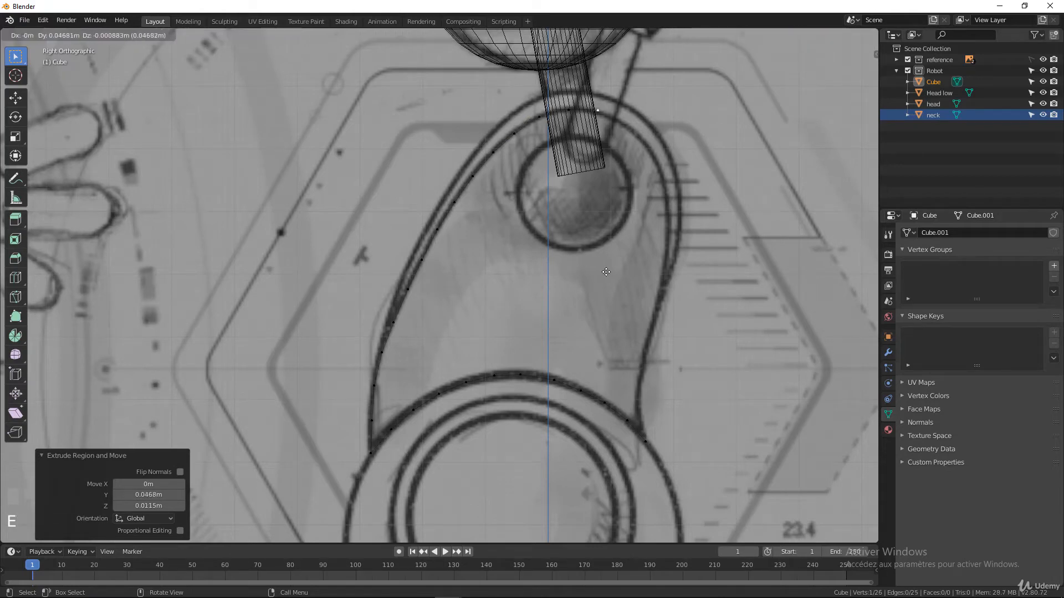
click(603, 273)
key(e)
click(642, 292)
key(e)
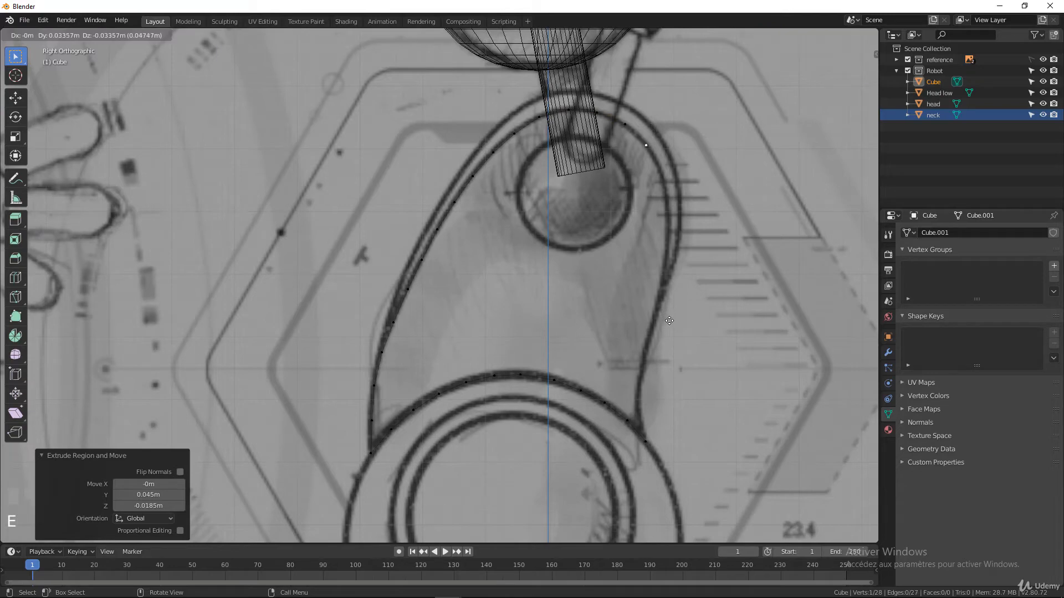
click(676, 330)
key(e)
click(690, 358)
key(e)
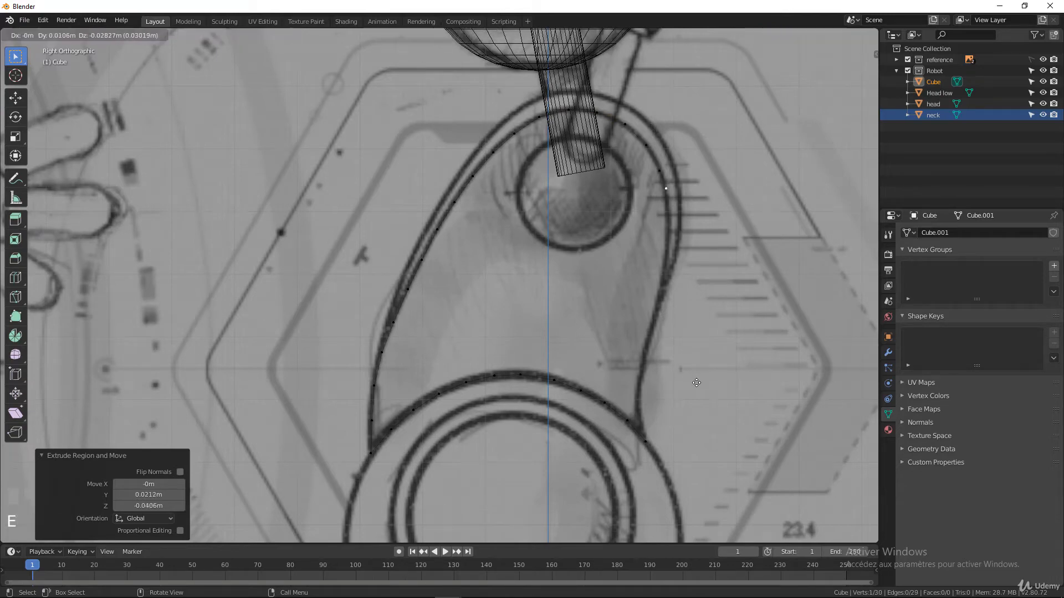
click(696, 388)
key(e)
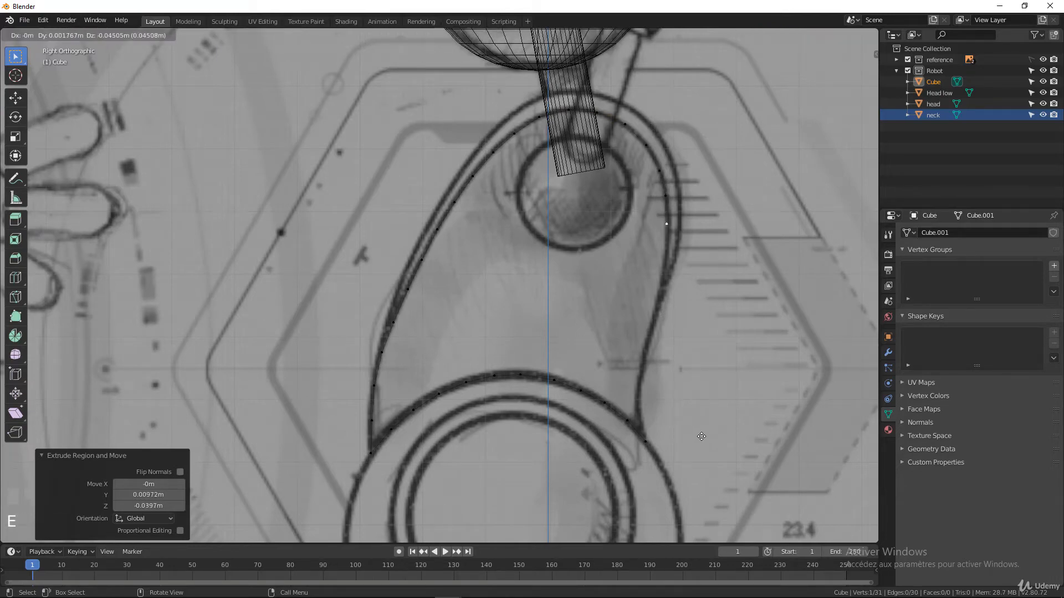
click(701, 436)
key(e)
click(700, 474)
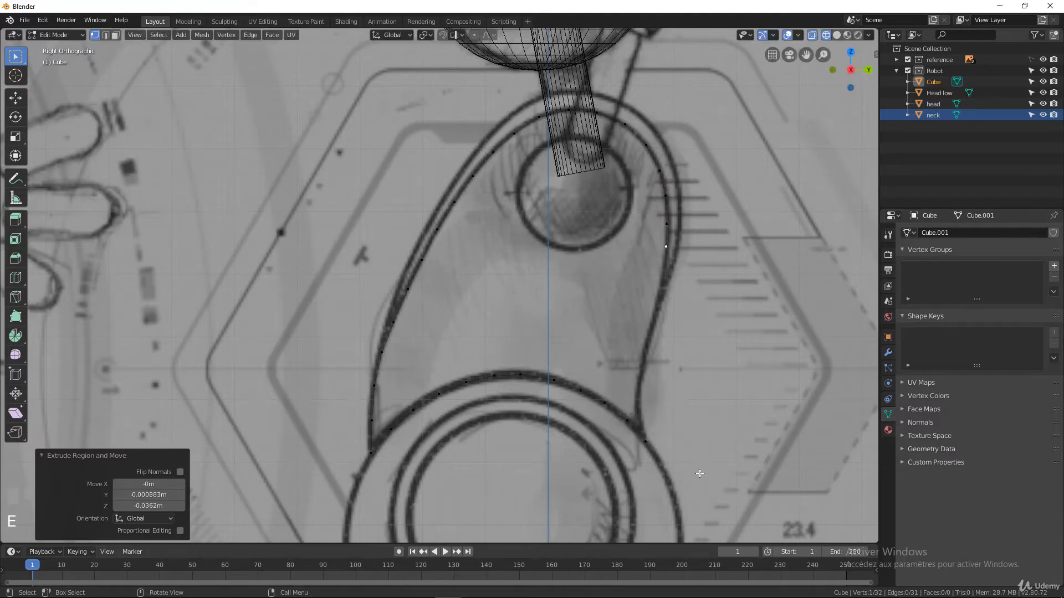
key(e)
click(687, 363)
key(e)
click(684, 379)
key(e)
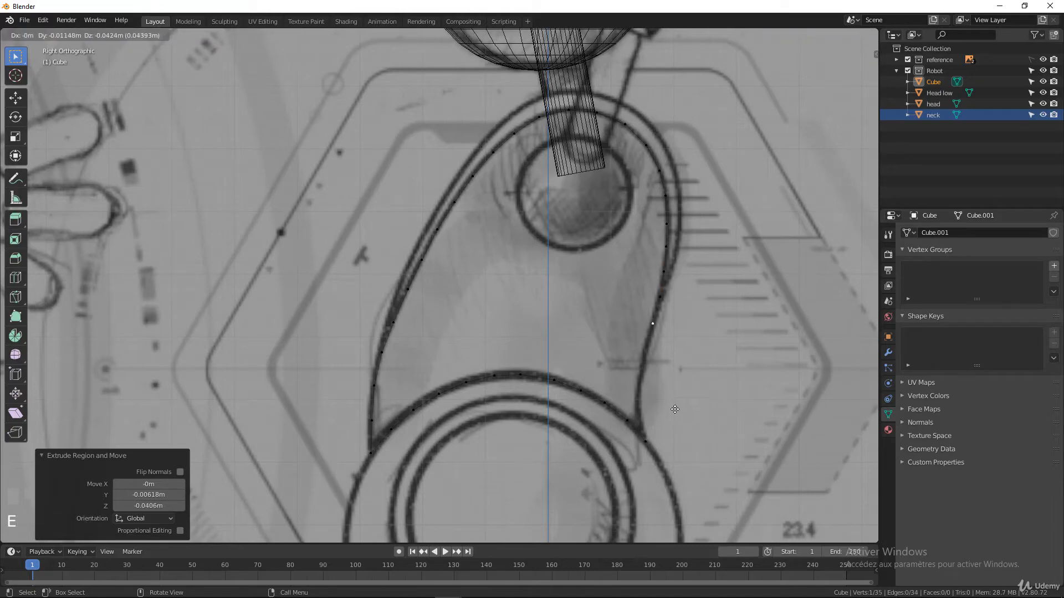
click(671, 422)
key(e)
click(668, 438)
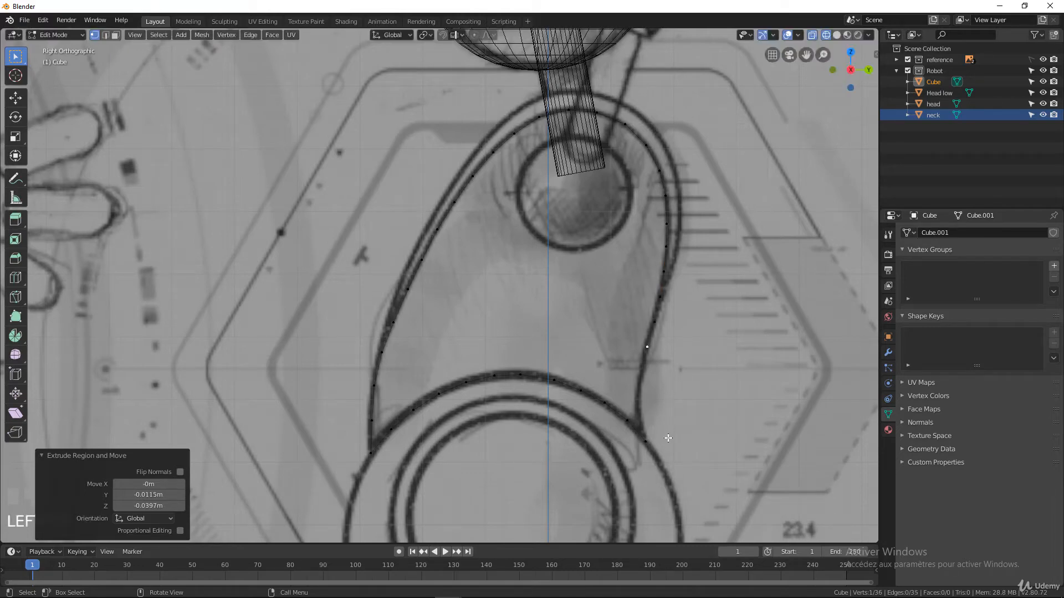
key(e)
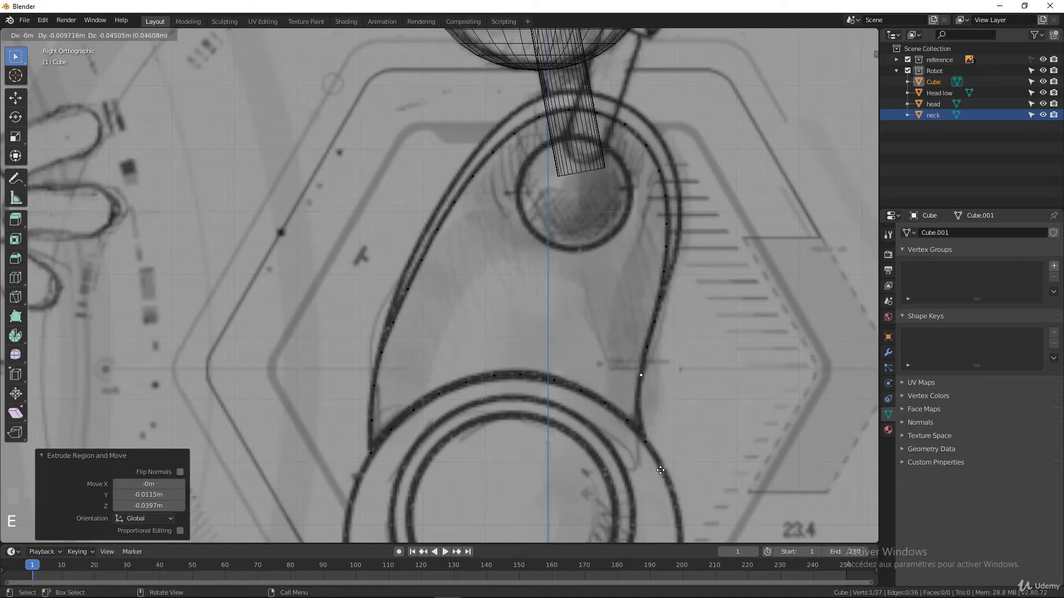
click(659, 477)
key(e)
click(659, 507)
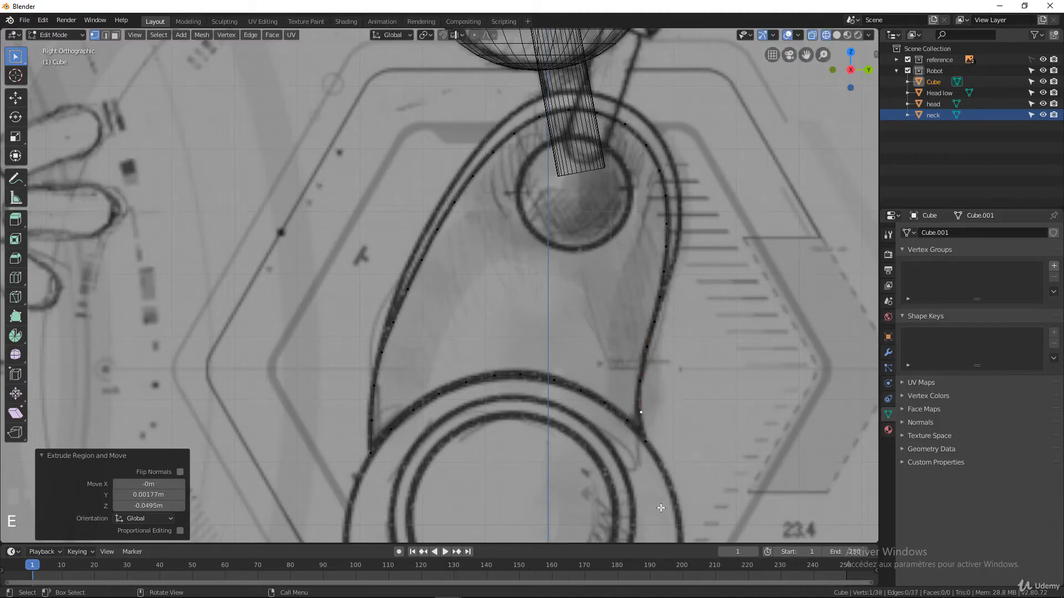
Close the torso outline with an edge between the last extruded vertex and the rear corner vertex, and select the whole outline.
shift+click(645, 441)
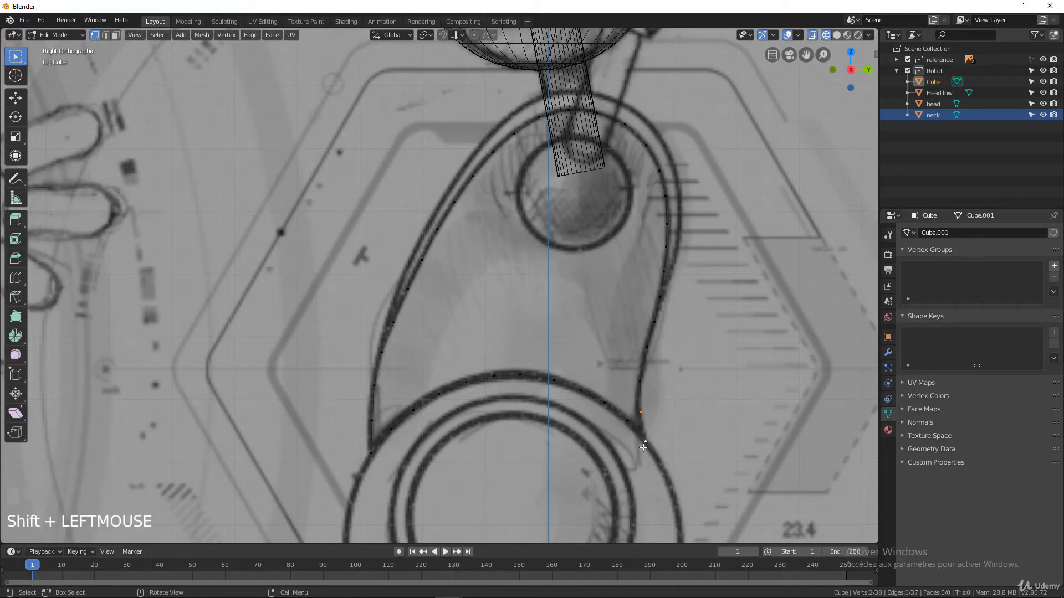
key(f)
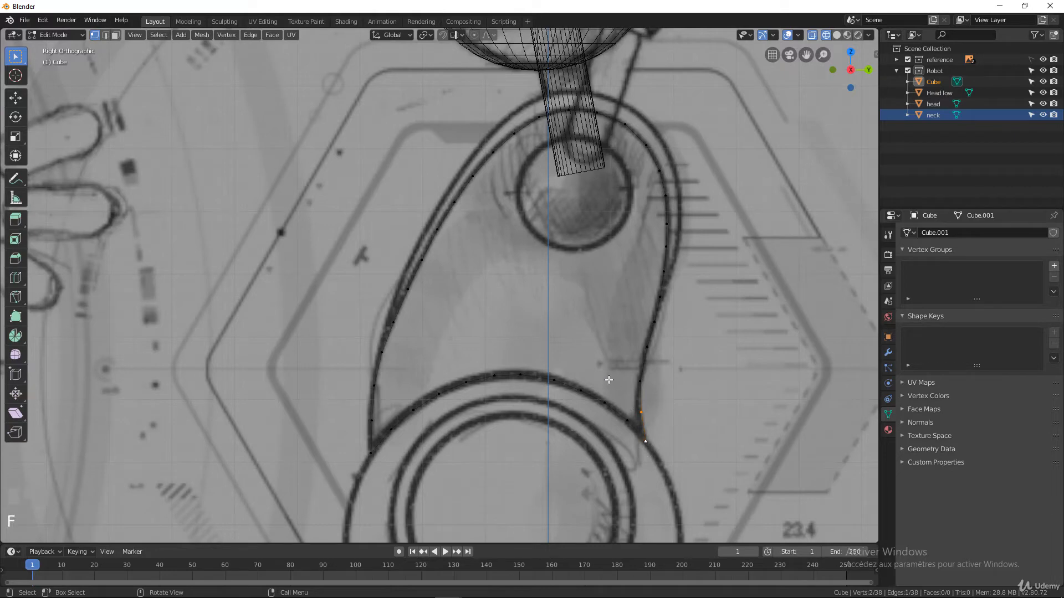
key(a)
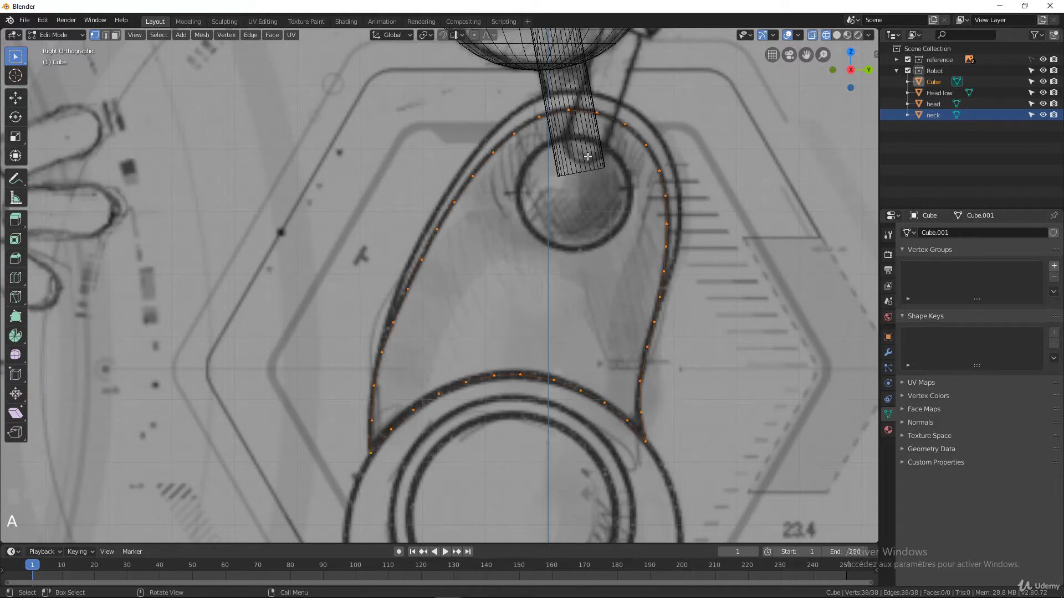
Evenly space the vertices of the front, top and rear outline from corner to corner with LoopTools Space.
click(370, 453)
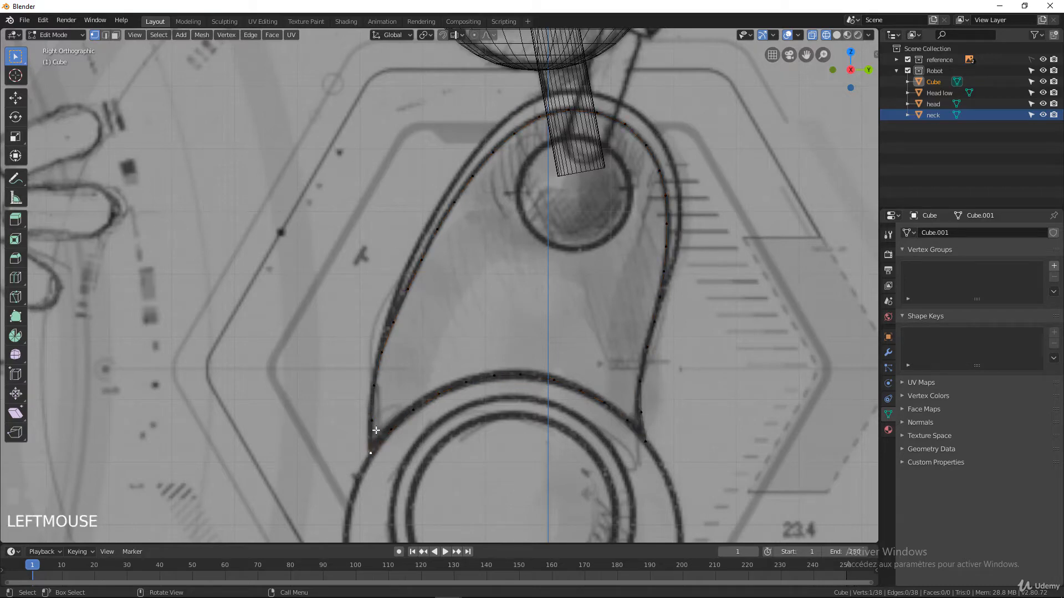
ctrl+click(423, 261)
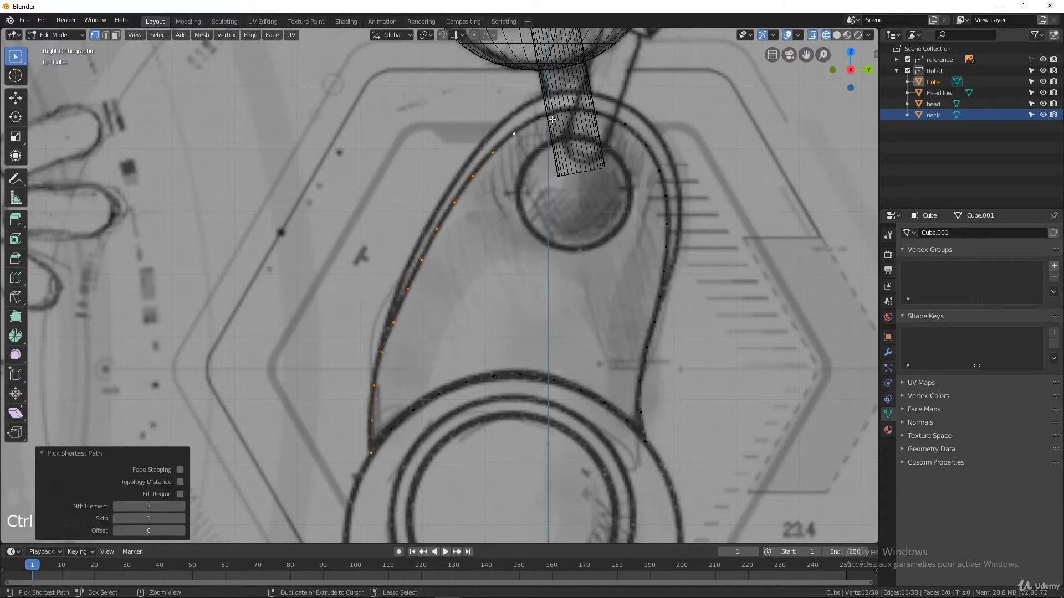
ctrl+click(655, 322)
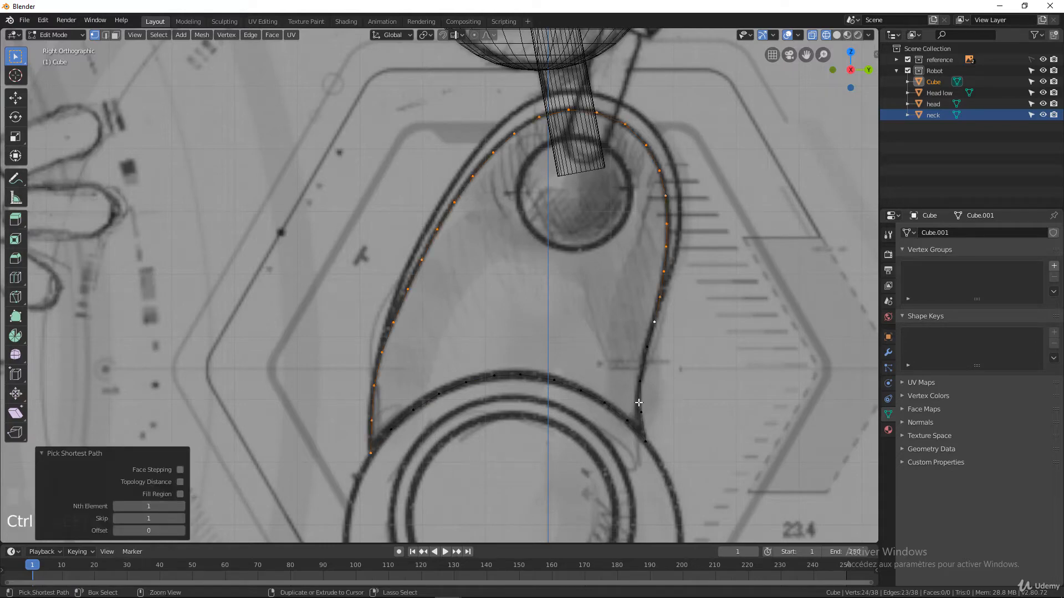
ctrl+click(645, 441)
right_click(662, 258)
mouse_move(659, 244)
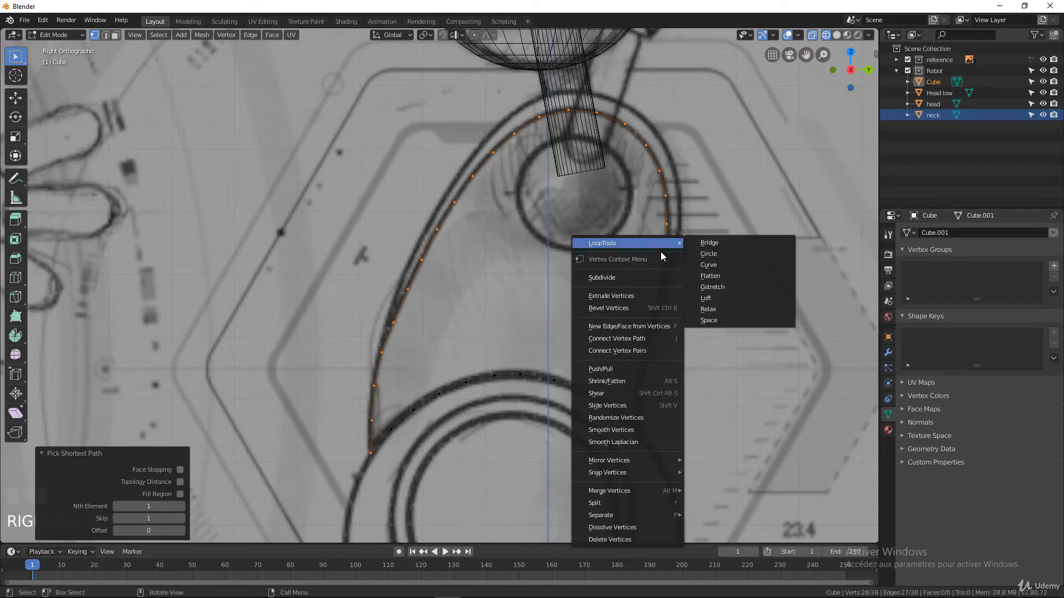
click(715, 319)
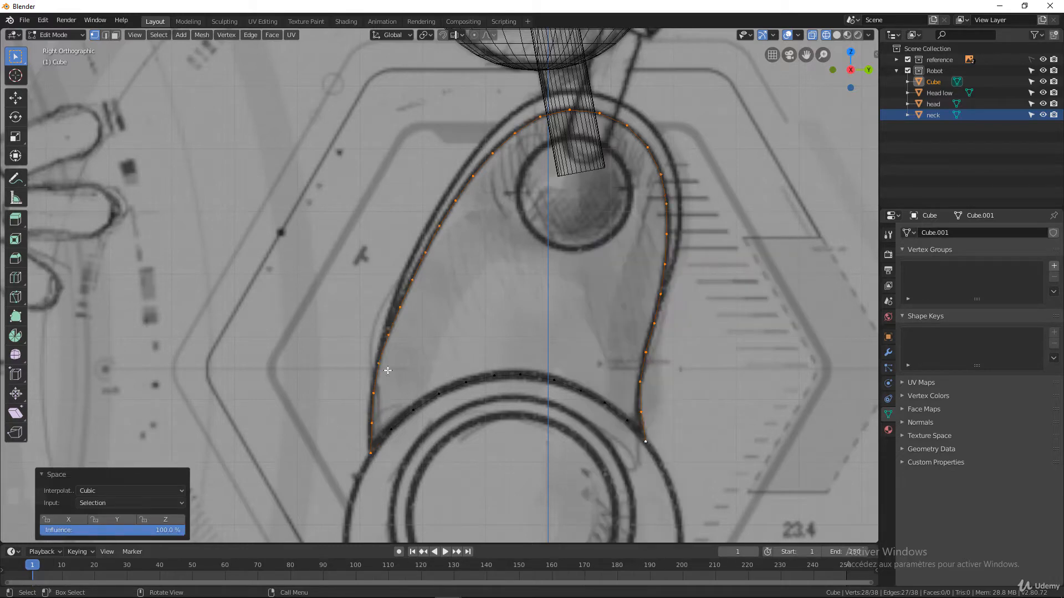
Evenly space the vertices of the arc over the hip circle between the two lower corners with LoopTools Space.
click(645, 441)
ctrl+click(368, 452)
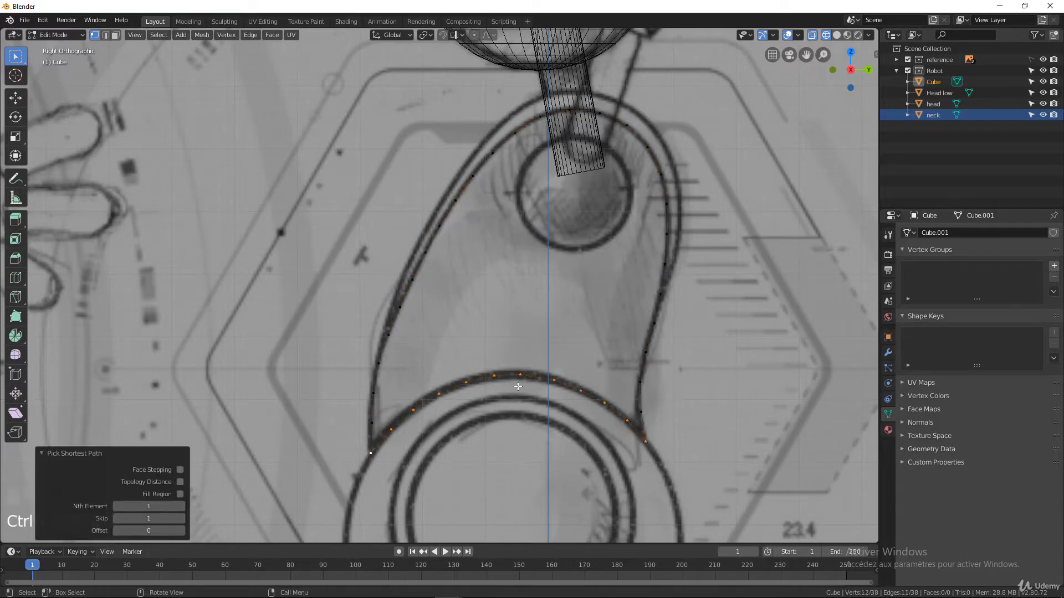
right_click(520, 384)
mouse_move(519, 285)
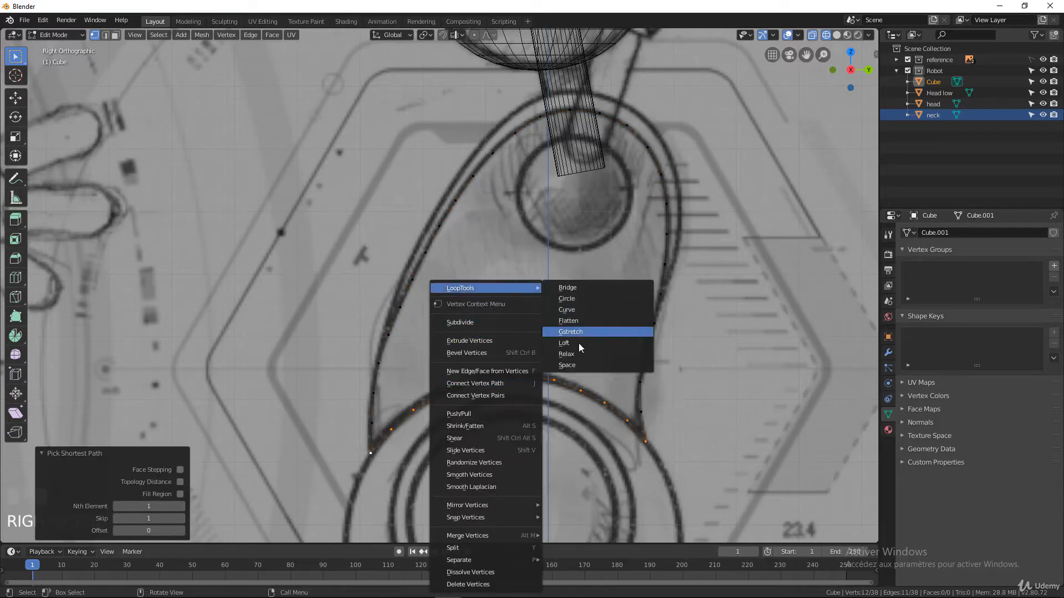
click(577, 364)
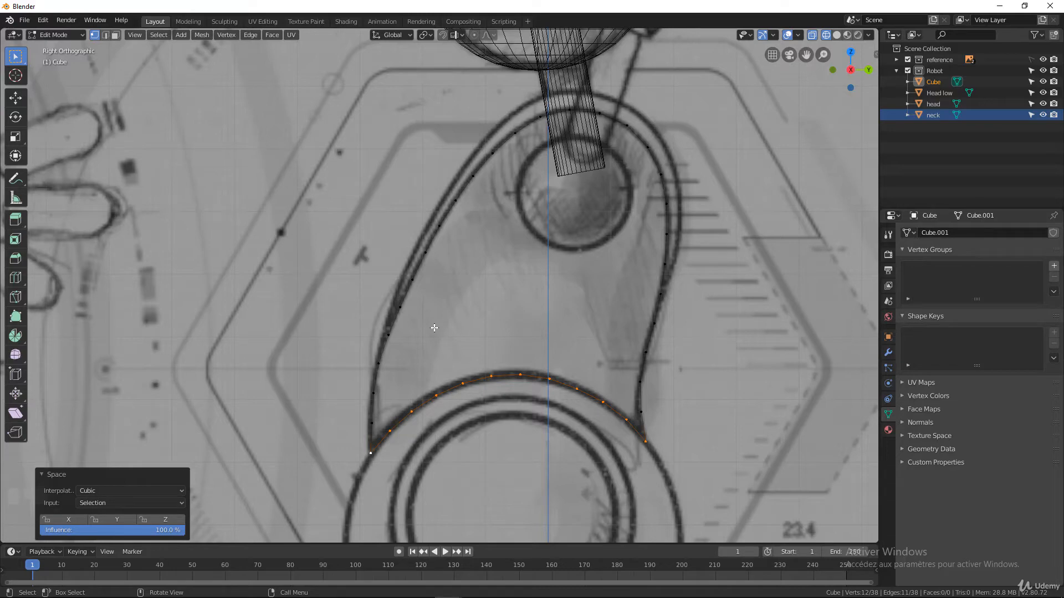
Compare the traced torso outline against the front and side blueprint views, focusing on its topmost vertex and the shoulder tip.
key(KP_1)
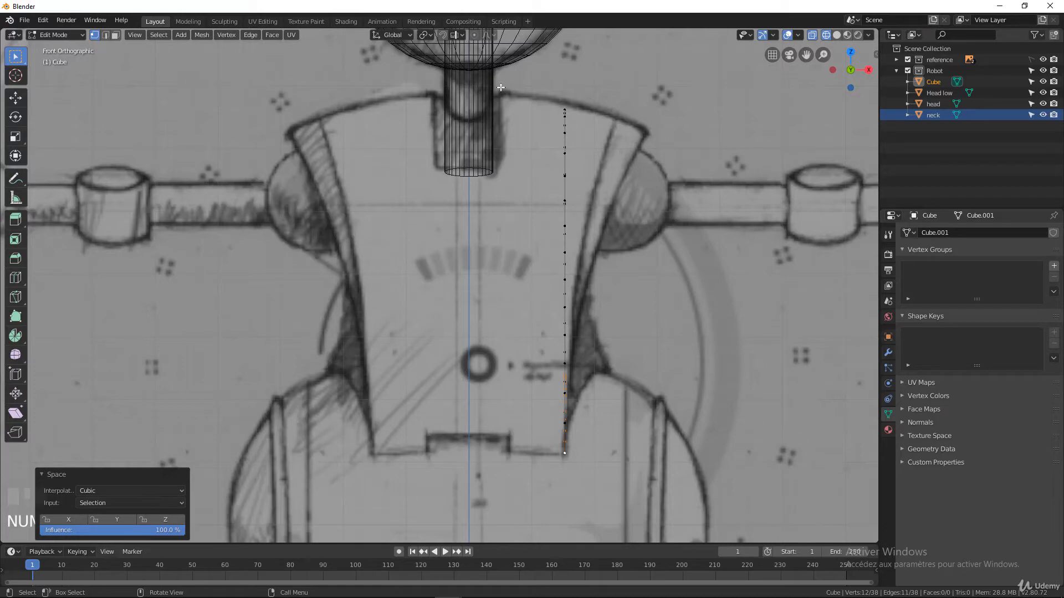
click(604, 110)
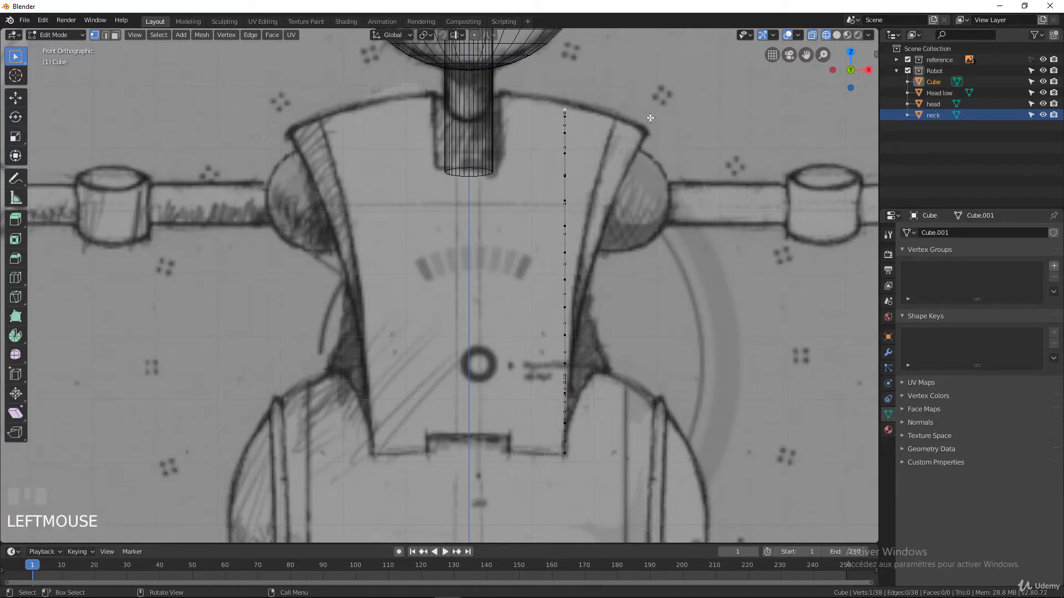
key(KP_3)
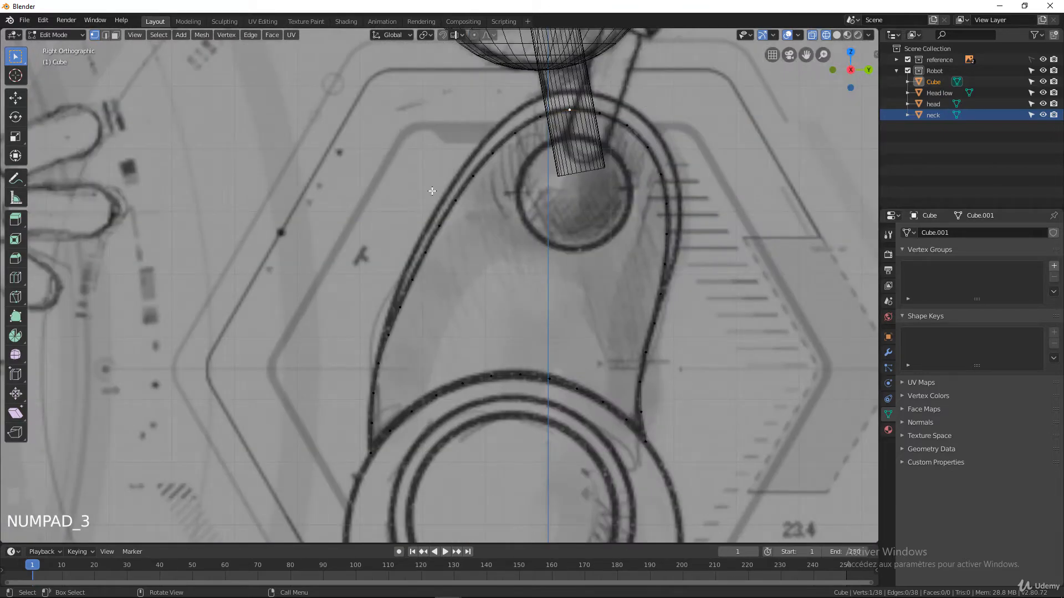
key(KP_1)
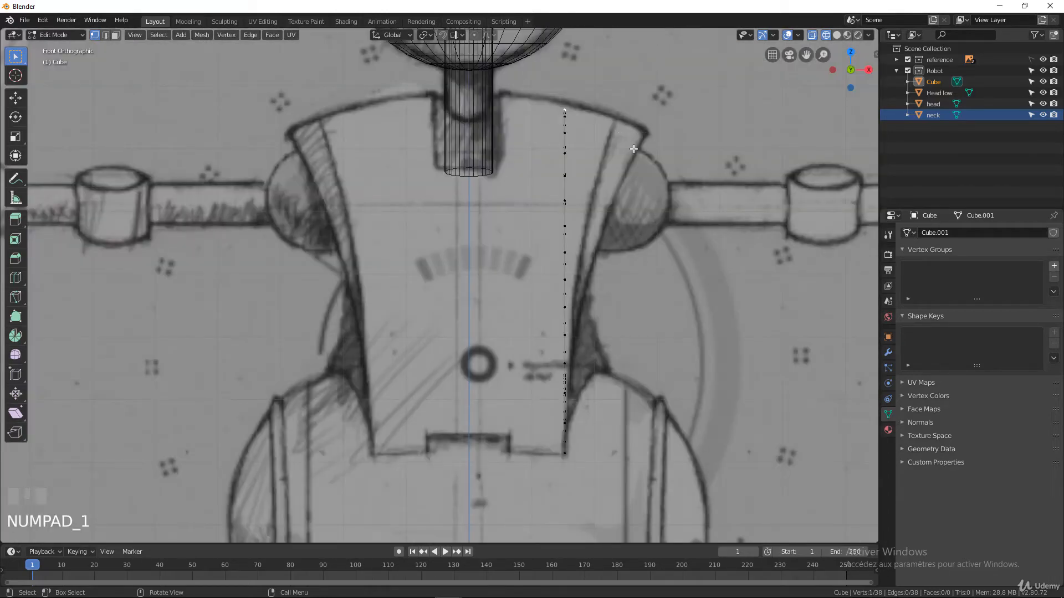
scroll(634, 161, down, 3)
scroll(633, 192, up, 3)
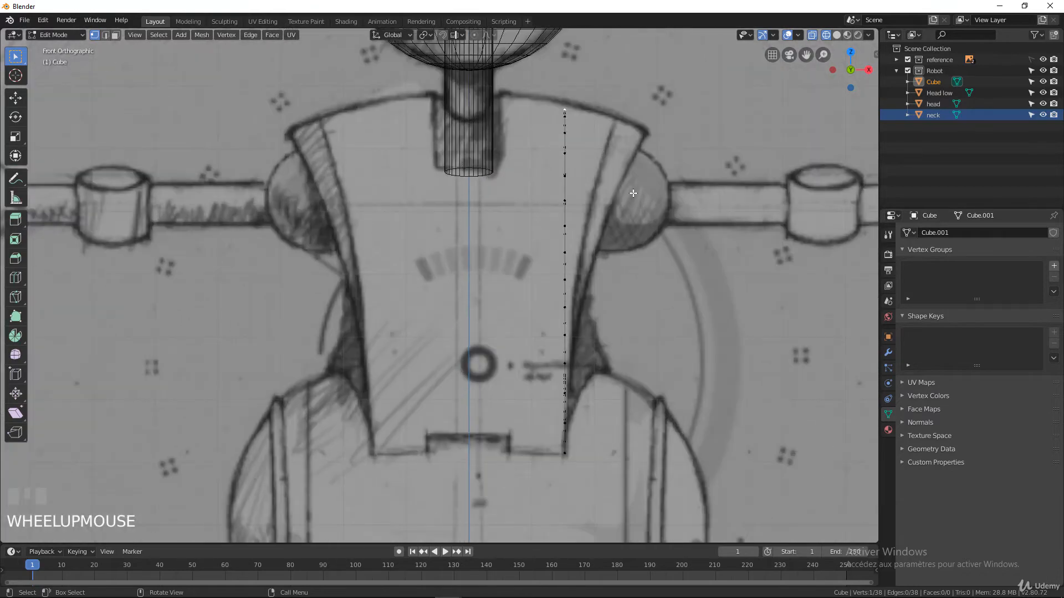
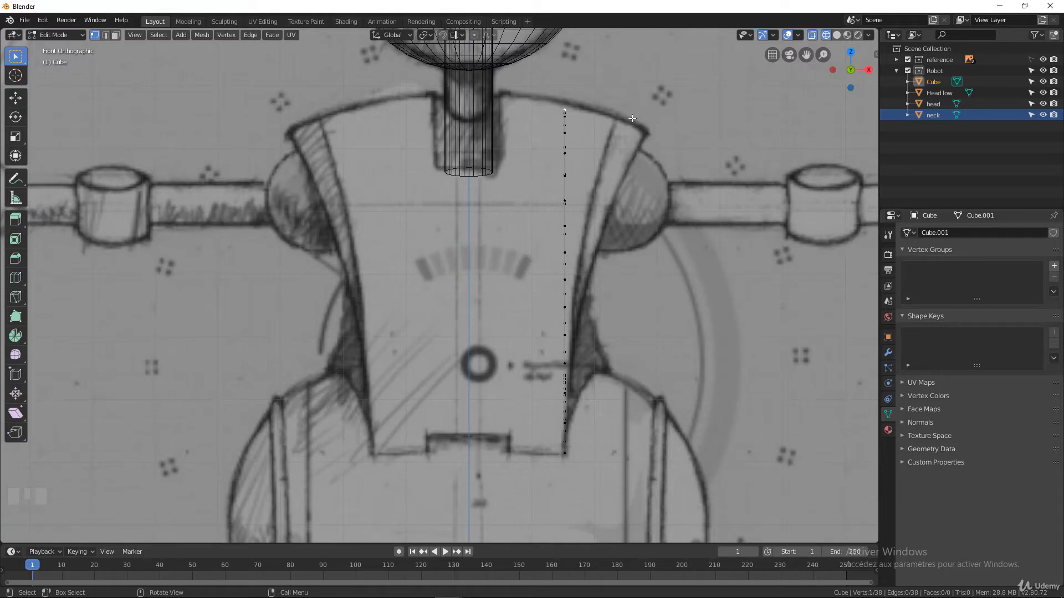
key(KP_3)
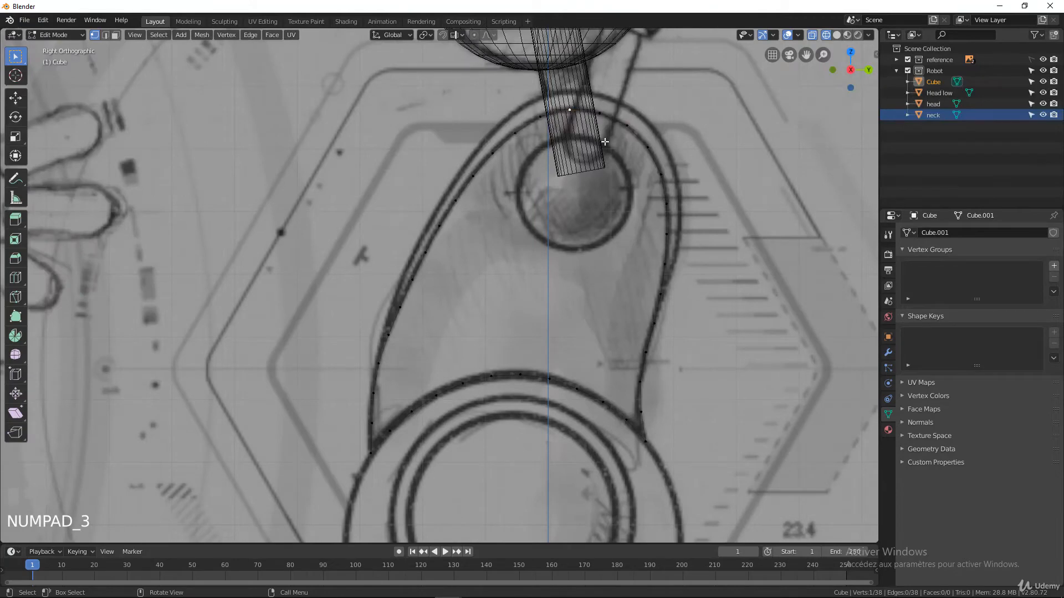
key(KP_1)
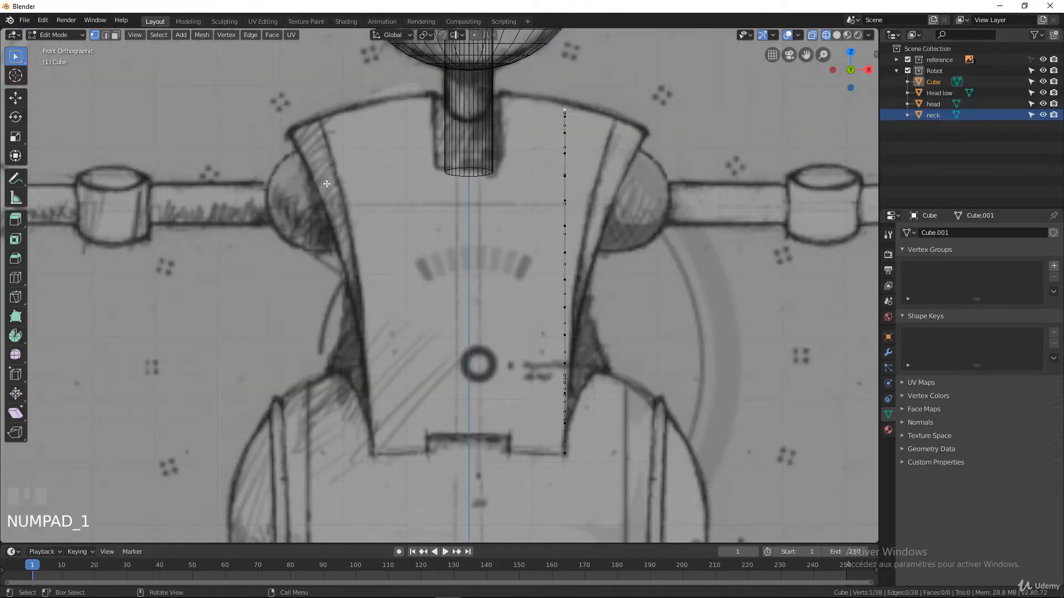
Enable proportional editing with the Sharp falloff.
click(474, 35)
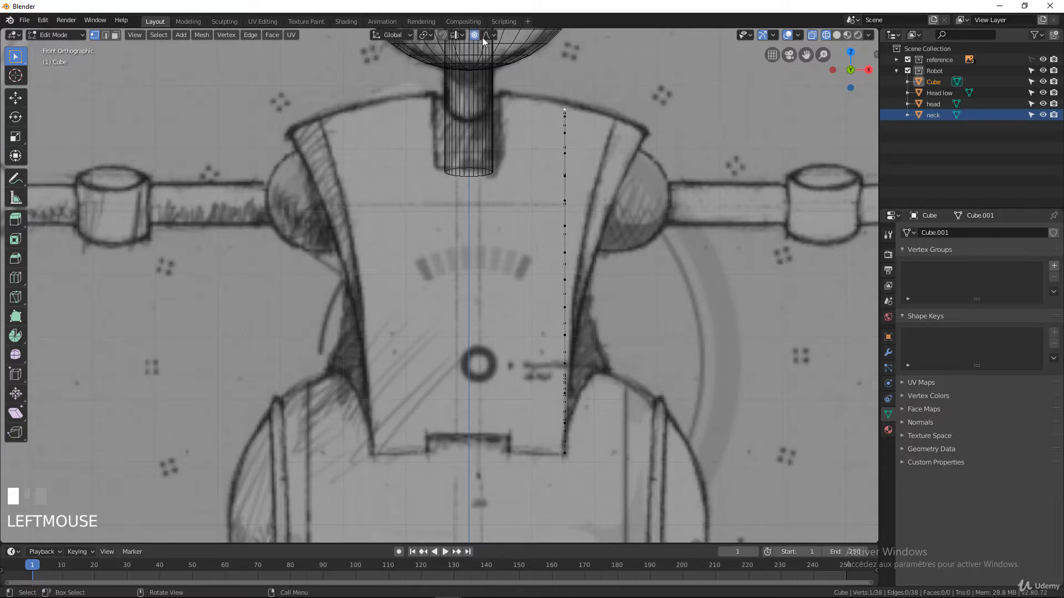
click(496, 35)
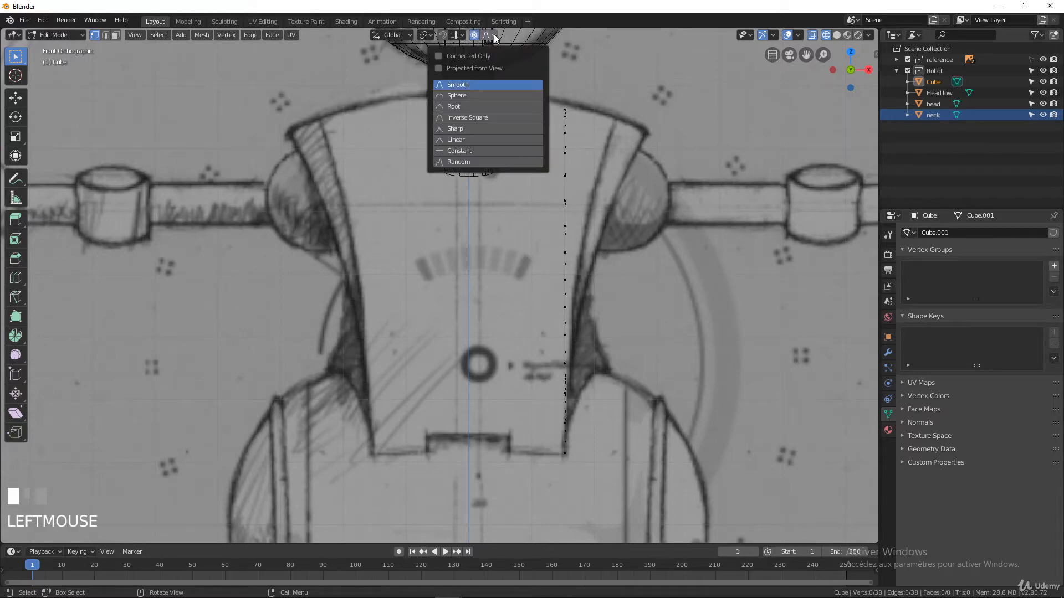
click(461, 129)
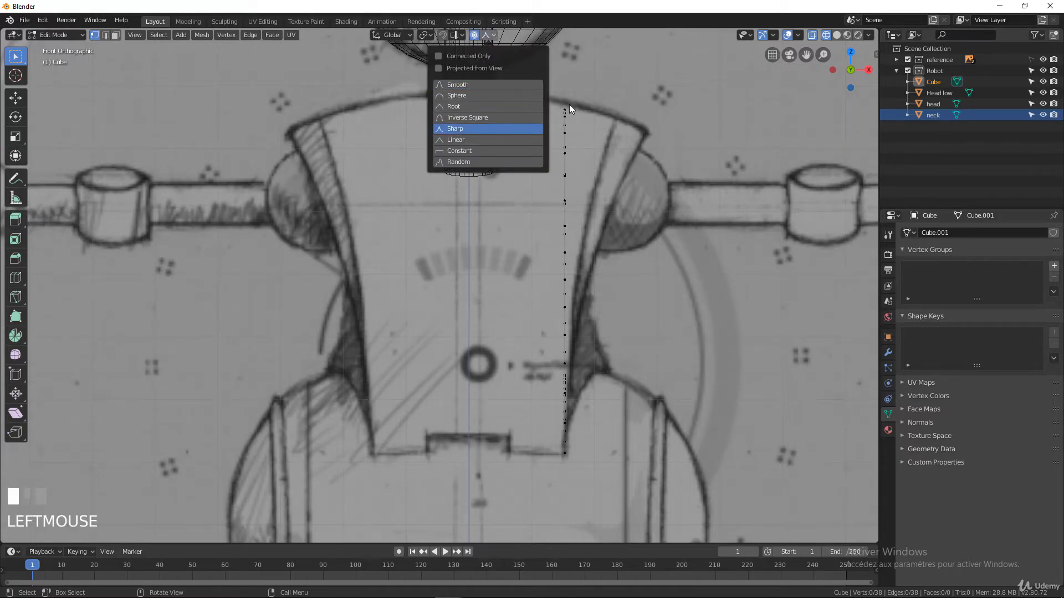
middle_drag(584, 102, 557, 161)
click(599, 105)
shift+click(607, 94)
shift+click(615, 88)
key(KP_1)
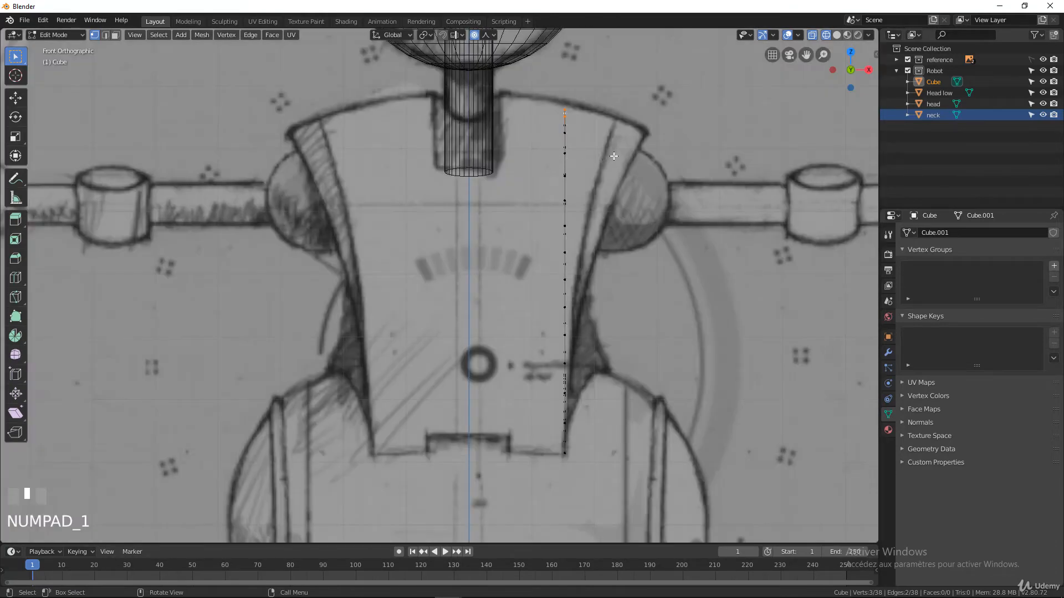
key(g)
scroll(662, 166, up, 3)
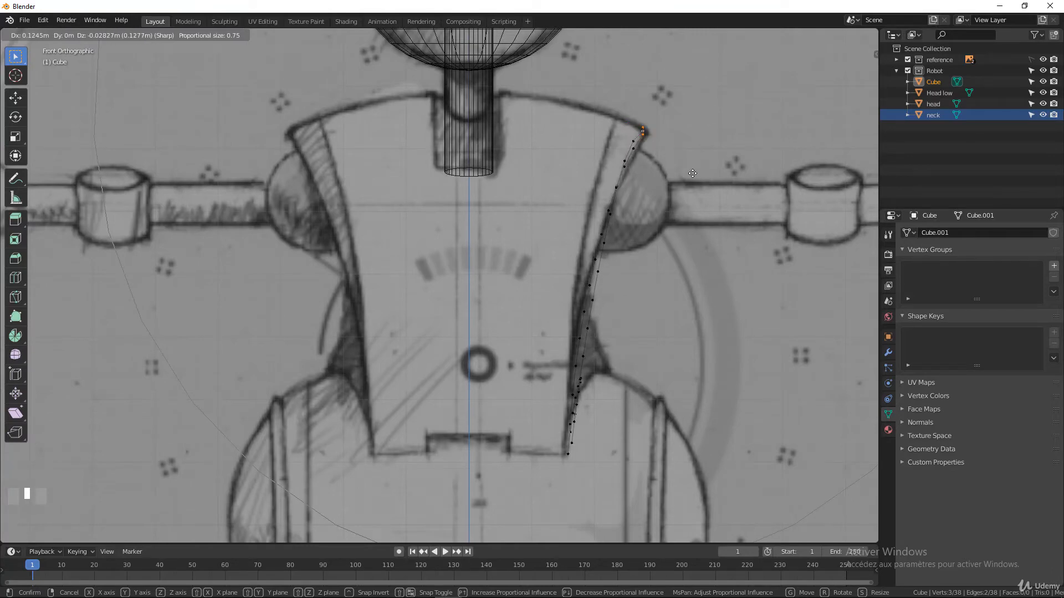
right_click(692, 173)
Select only the topmost vertex of the torso outline and return to the front view.
middle_drag(692, 174, 532, 157)
click(626, 80)
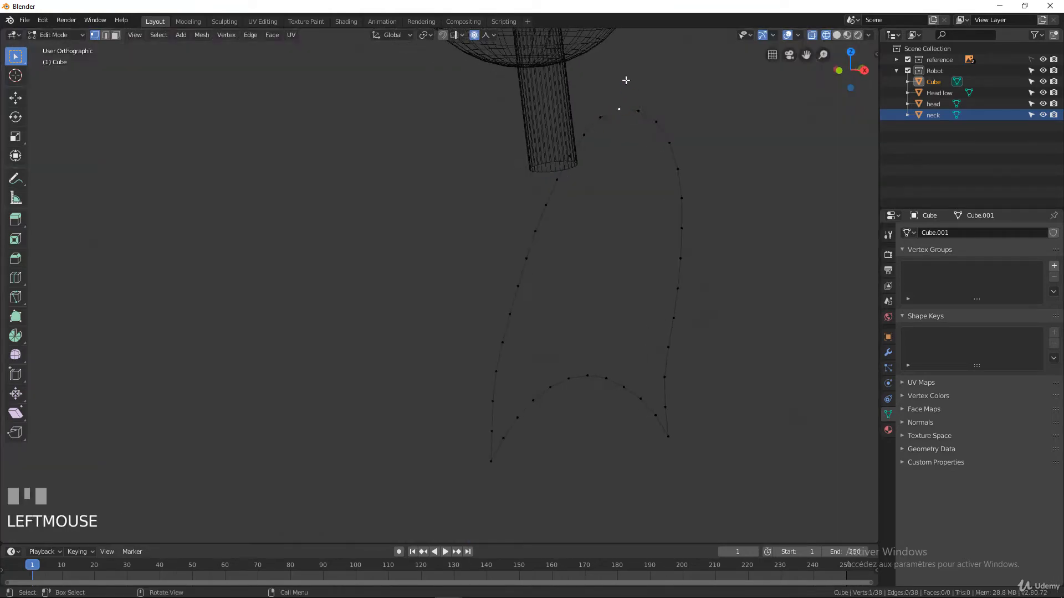
key(KP_1)
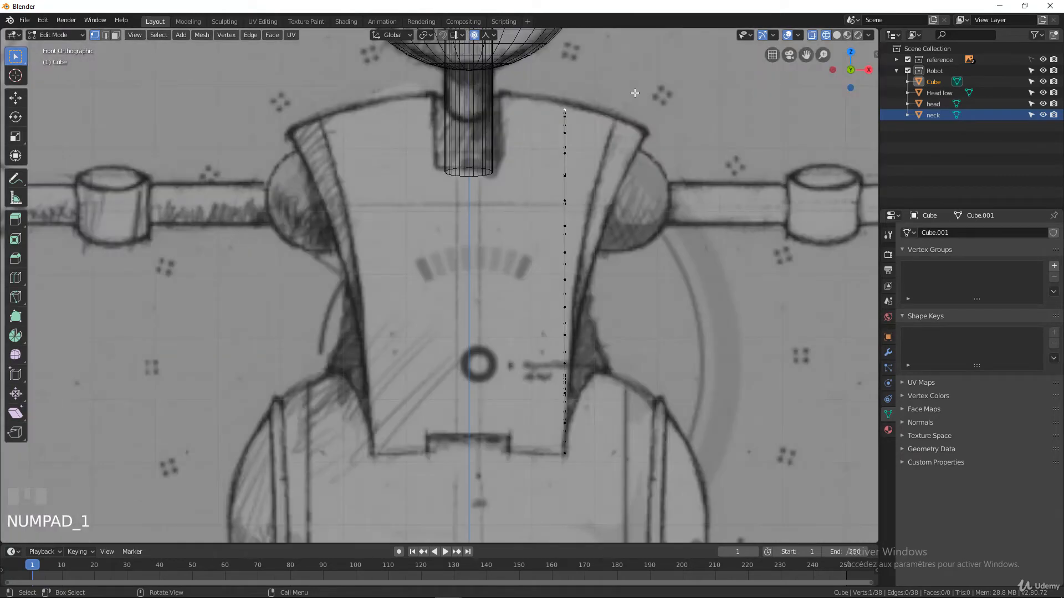
key(g)
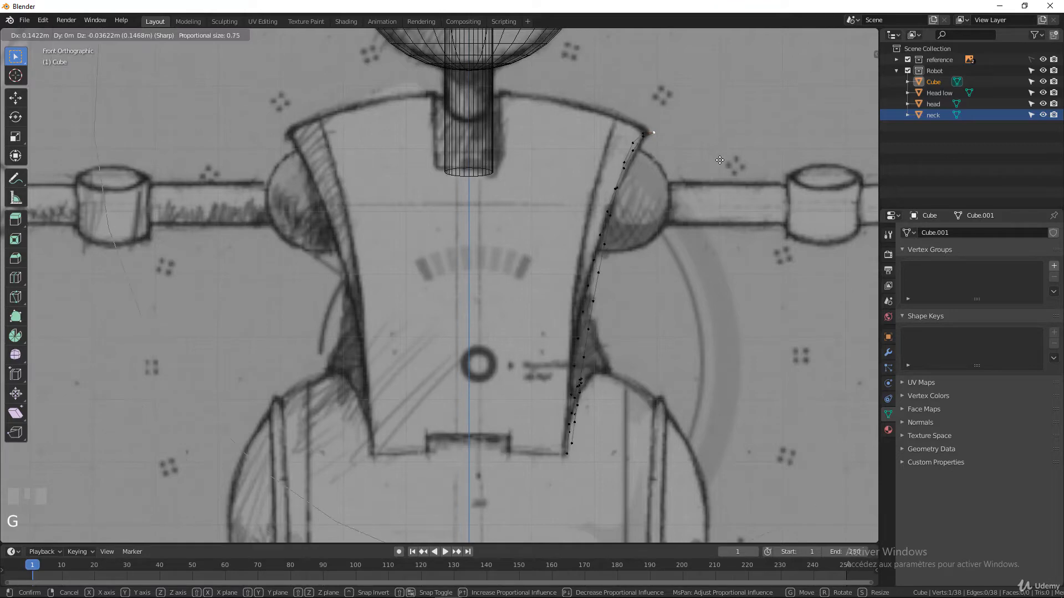
scroll(723, 161, up, 1)
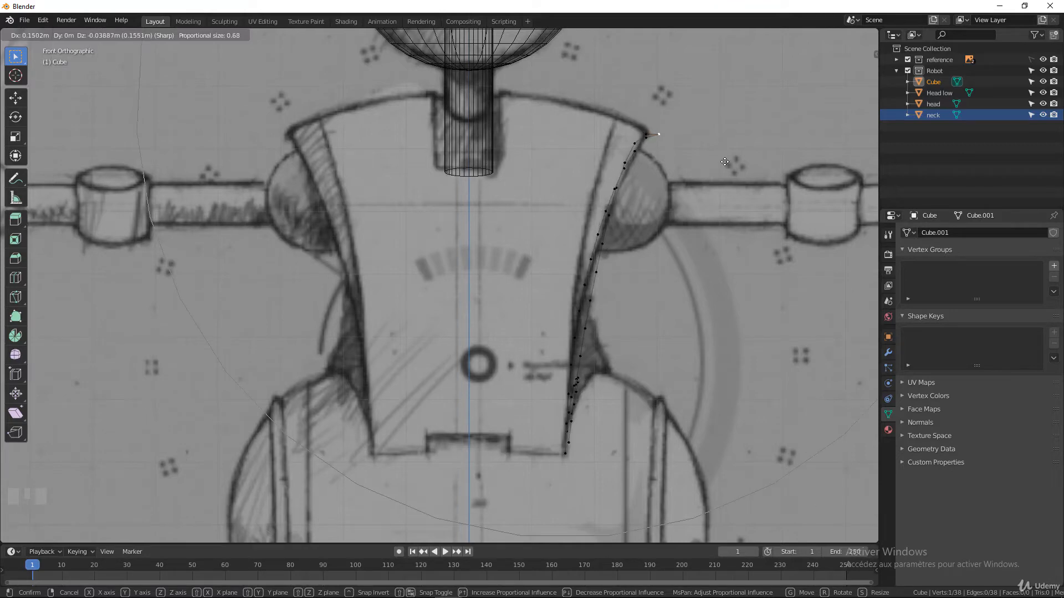
scroll(723, 161, up, 2)
scroll(723, 161, down, 2)
scroll(723, 161, down, 5)
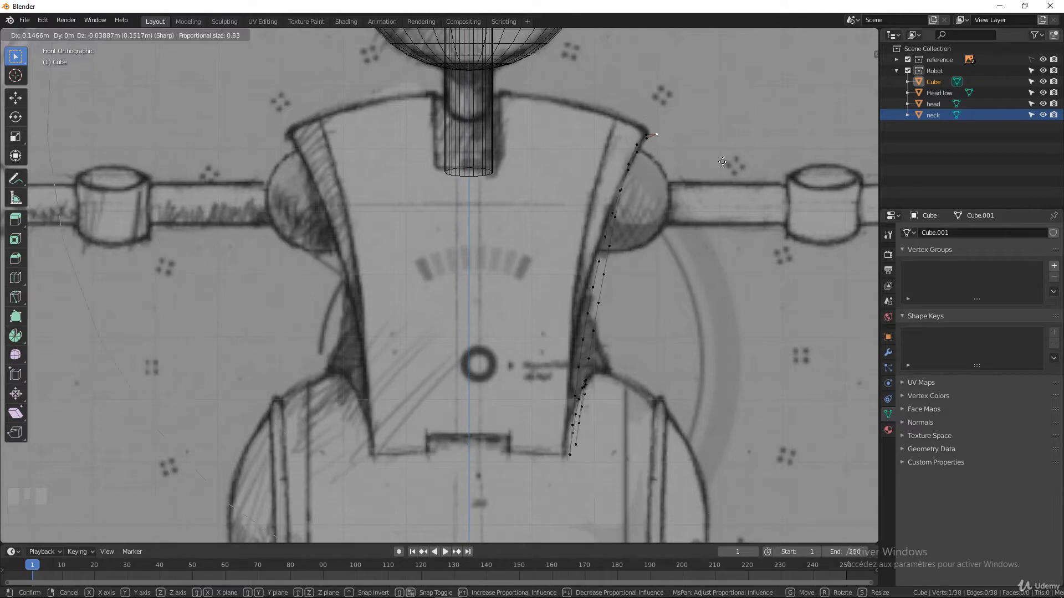
right_click(687, 158)
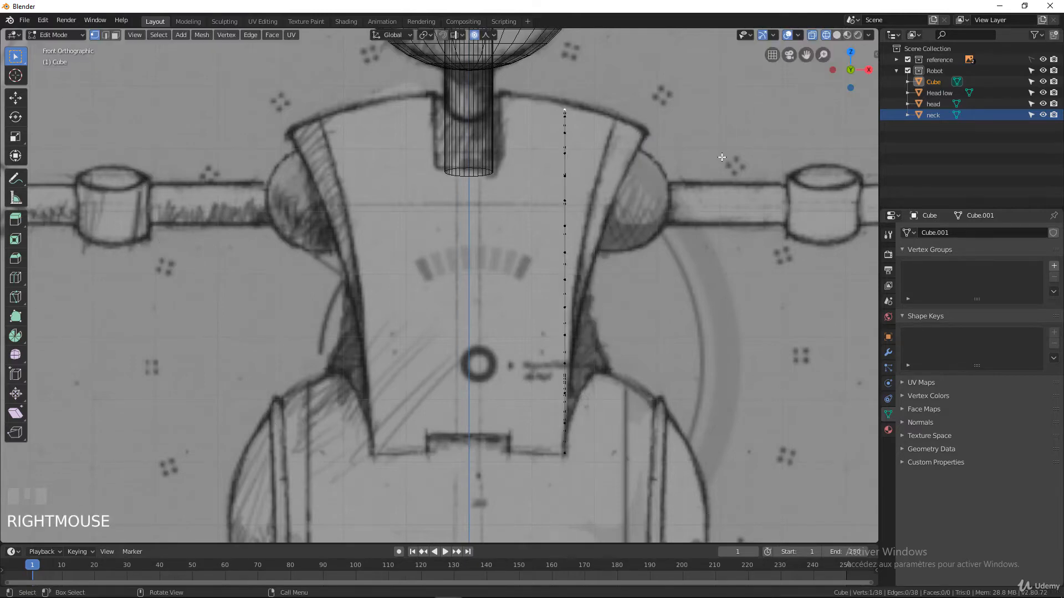
Move the top vertex to the shoulder tip, about 0.137 m in X and -0.039 m in Z, with a proportional size of about 0.83.
key(g)
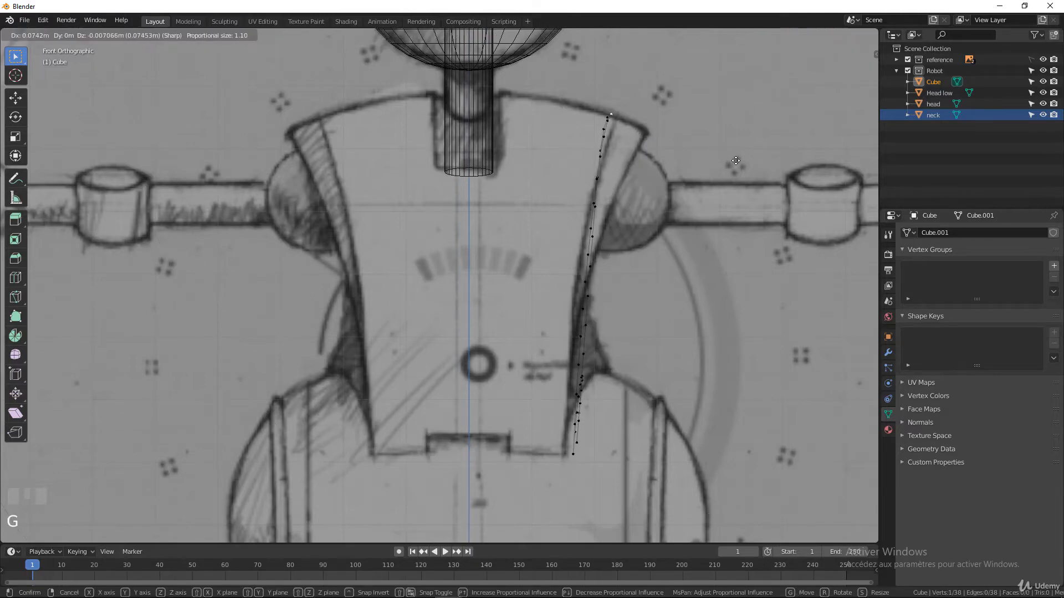
scroll(759, 166, up, 1)
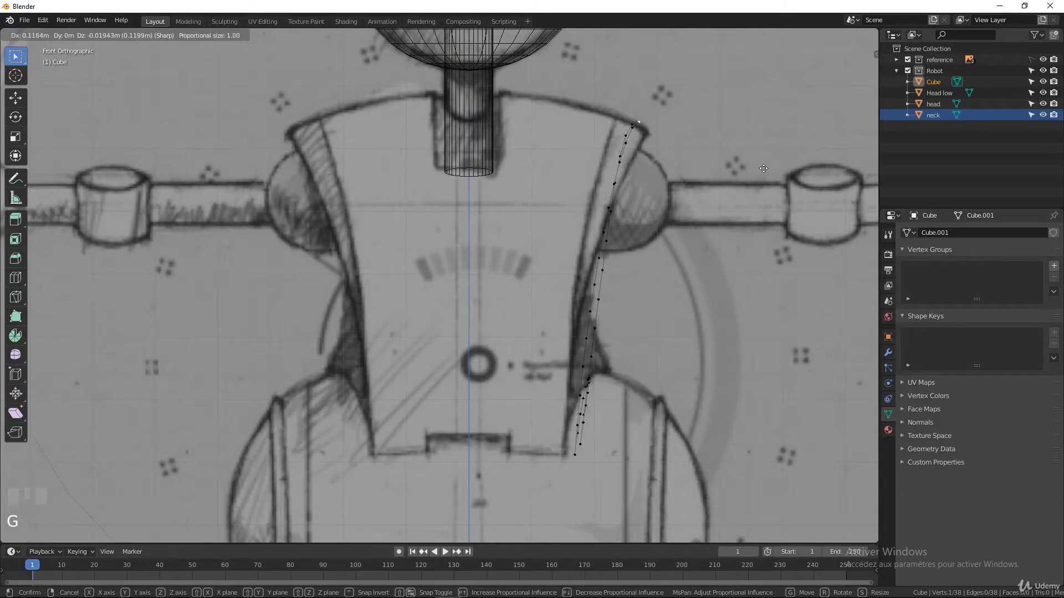
scroll(767, 172, up, 2)
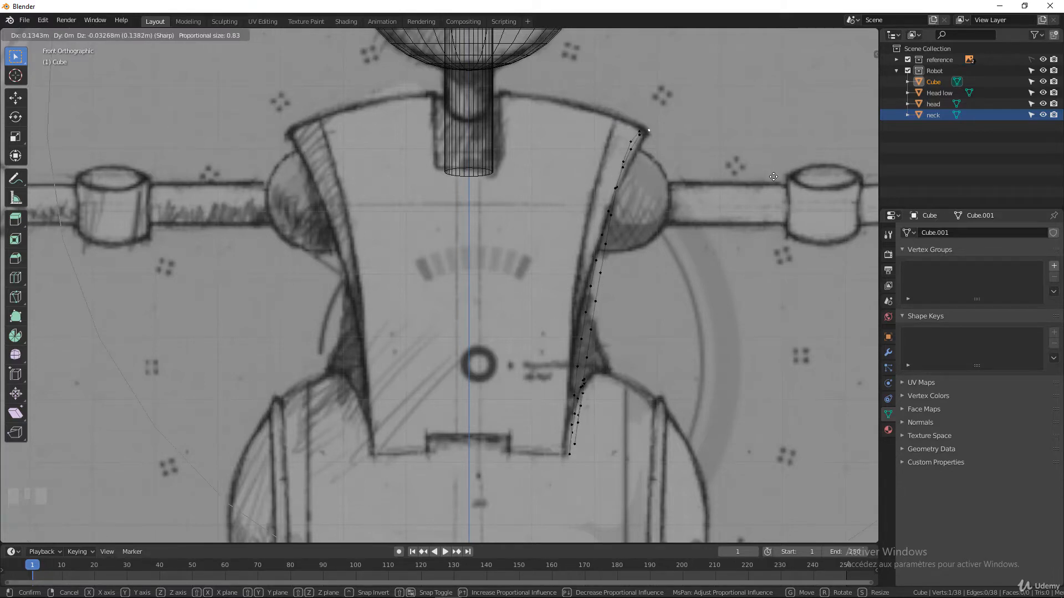
click(771, 178)
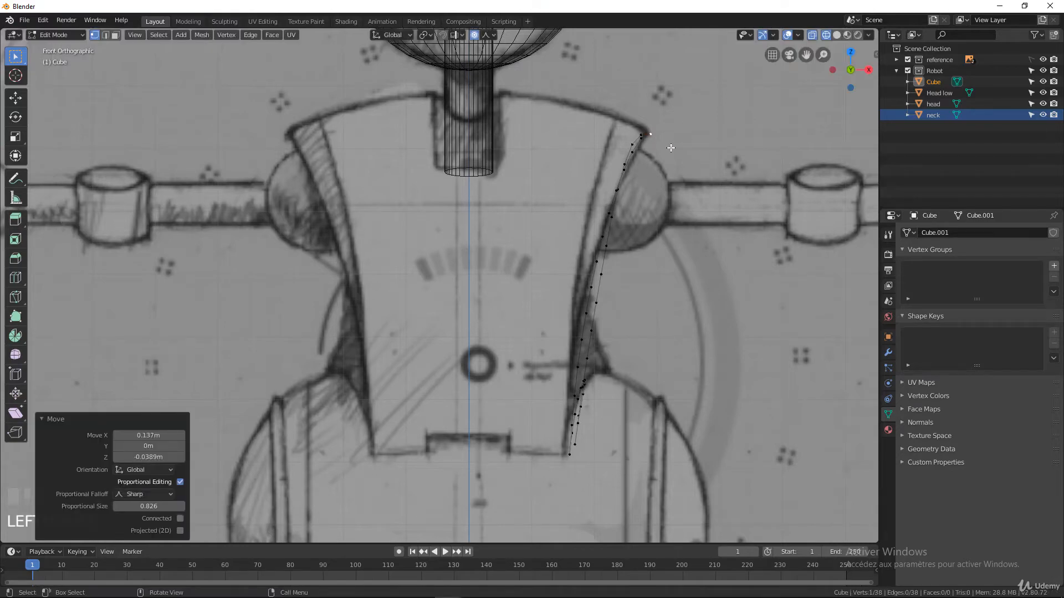
Nudge the top vertex onto the shoulder corner, about -0.007 m in X and 0.007 m in Z, with a proportional size of about 0.08.
shift+scroll(672, 148, up, 3)
scroll(682, 255, up, 3)
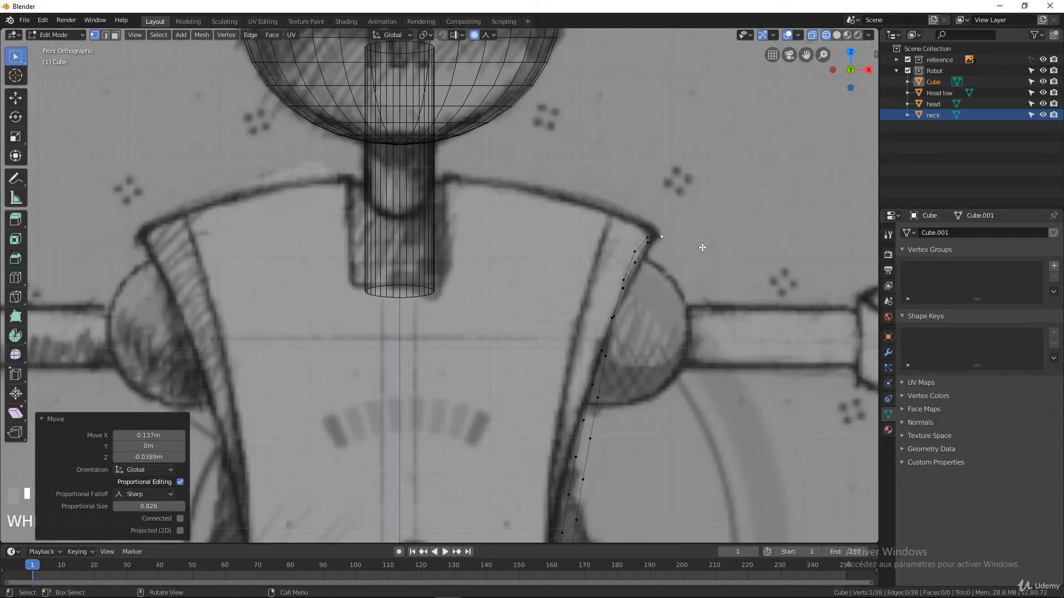
key(g)
scroll(699, 247, down, 15)
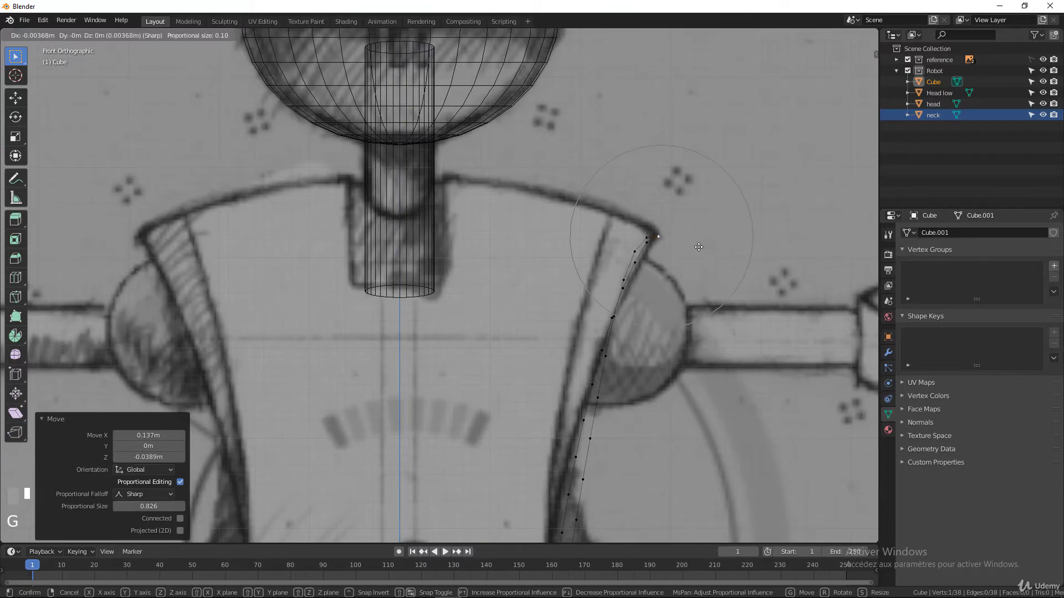
scroll(693, 240, down, 2)
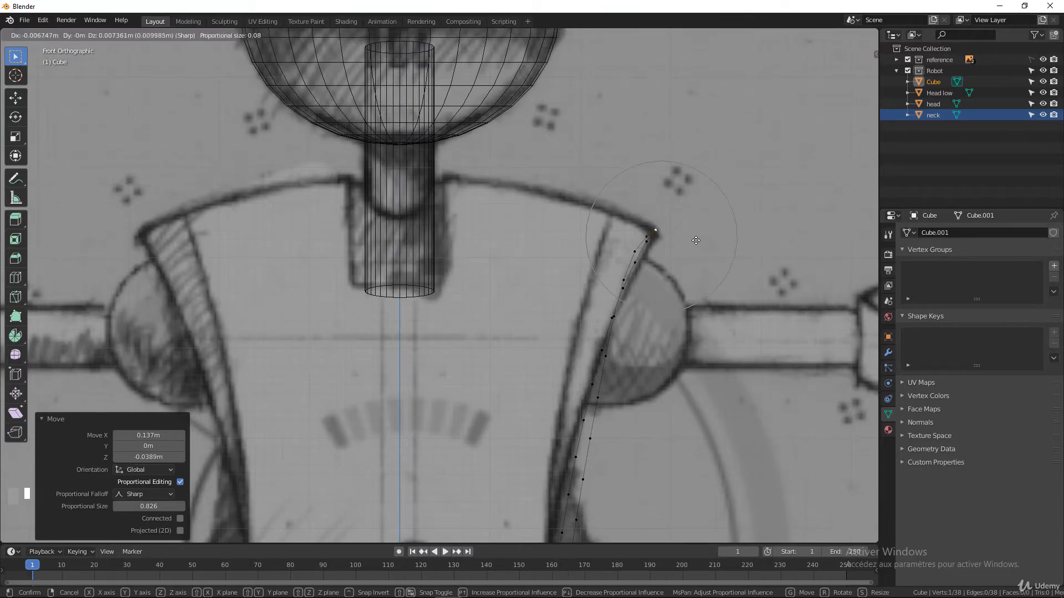
click(696, 240)
Highlight the front edge path from the top vertex to the lower front corner and check it against the front blueprint.
scroll(627, 342, down, 3)
scroll(616, 355, up, 1)
shift+middle_drag(597, 374, 504, 295)
scroll(576, 310, up, 2)
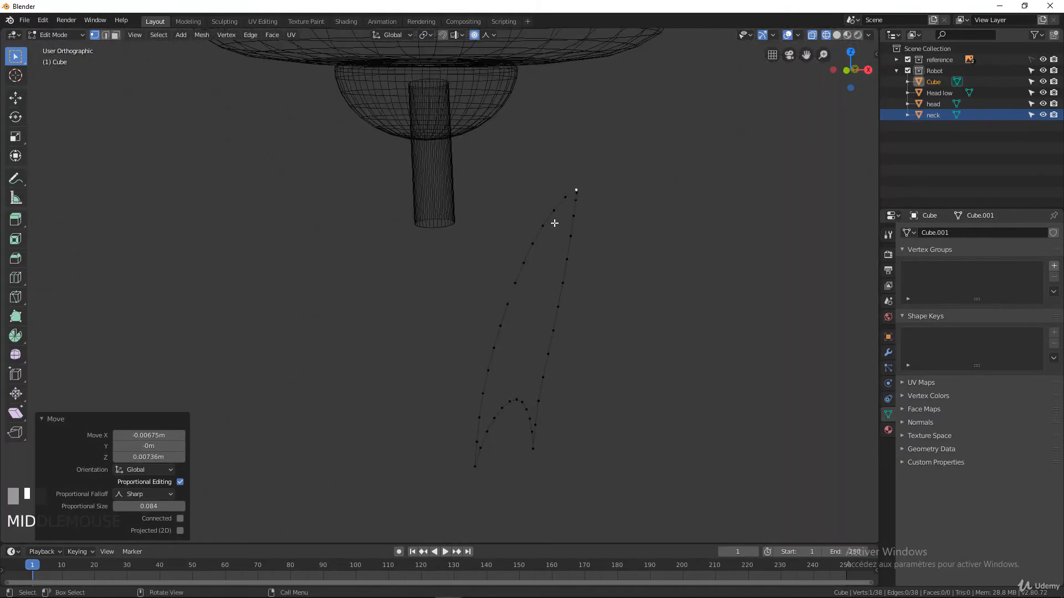
ctrl+click(475, 466)
key(KP_1)
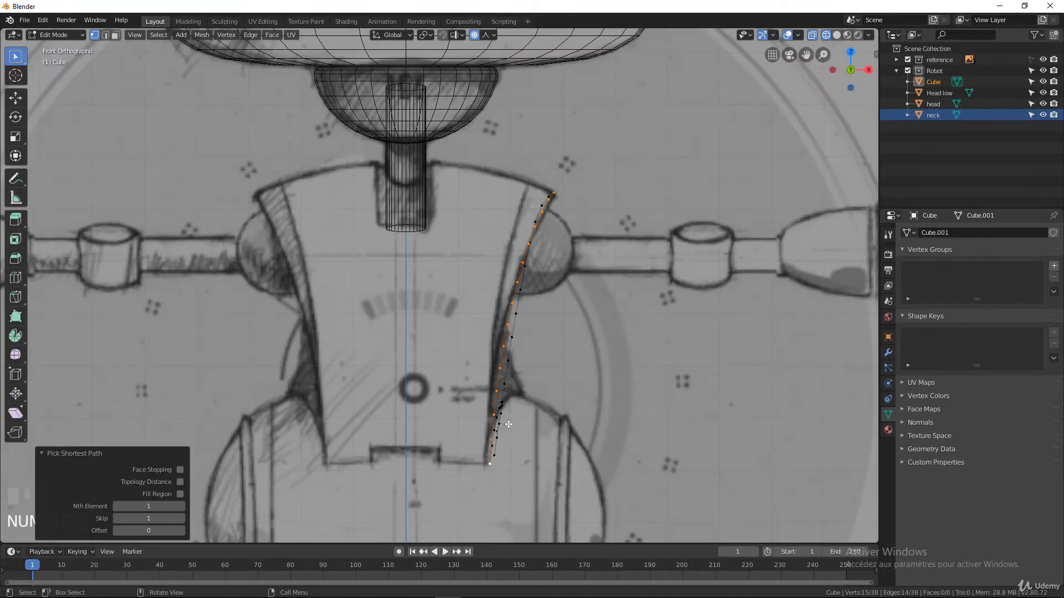
Move the front edge's mid-height vertex about -0.007 m in X and -0.002 m in Z, using Smooth falloff and a proportional size of 0.29.
scroll(508, 425, up, 2)
shift+middle_drag(529, 372, 526, 357)
click(533, 325)
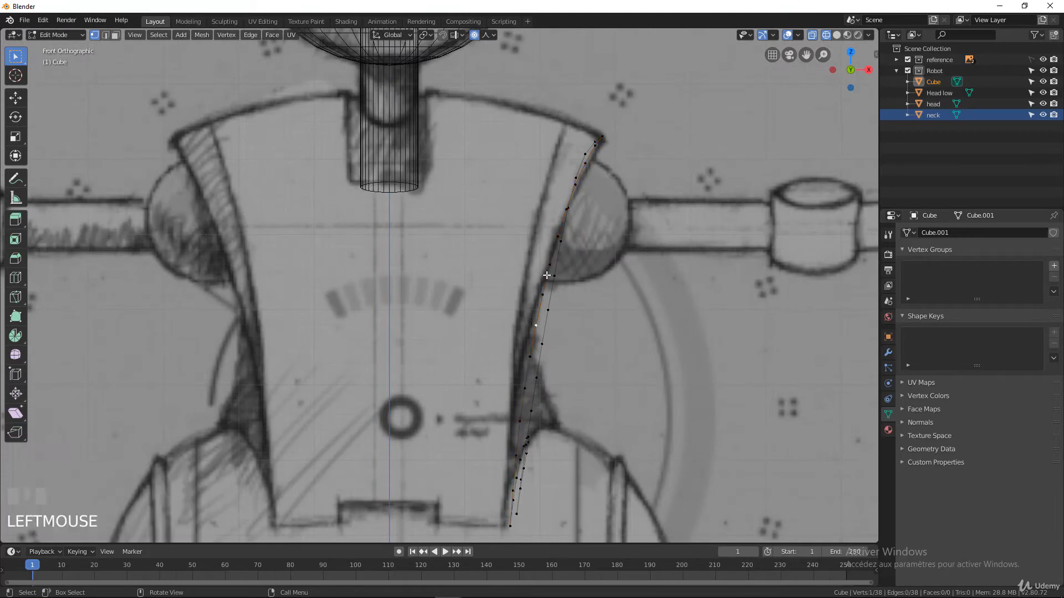
click(493, 35)
key(g)
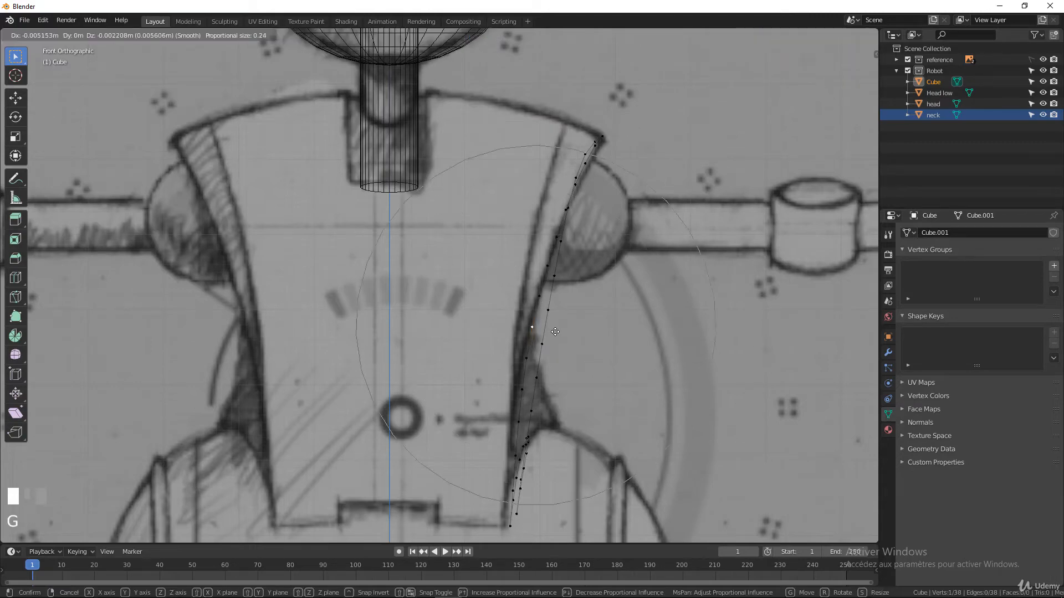
click(553, 331)
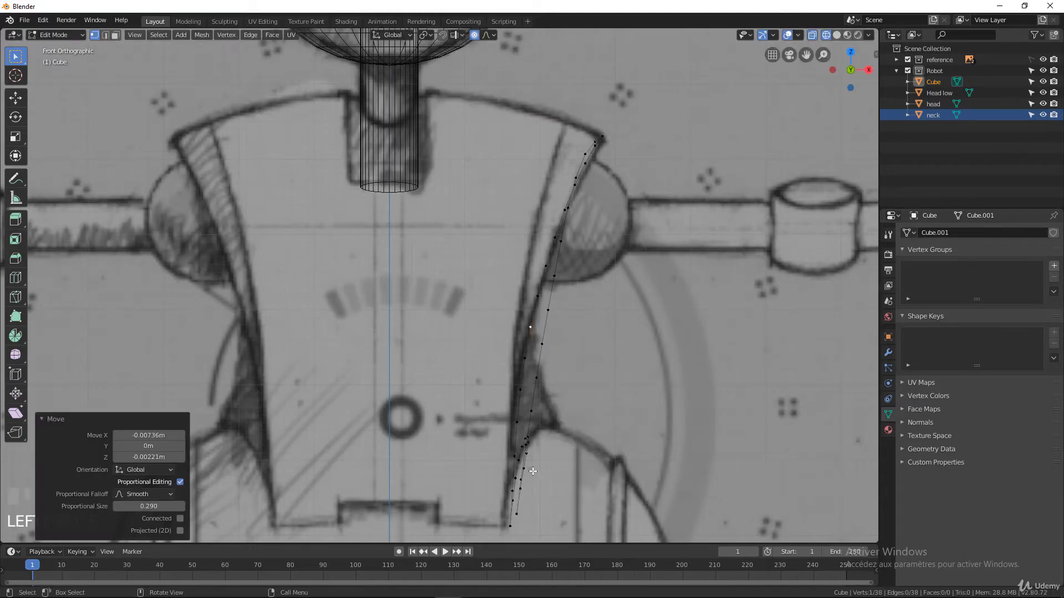
Move the outline's lower front corner vertex slightly inward onto the torso's lower corner in the front blueprint, using proportional editing.
click(516, 525)
key(g)
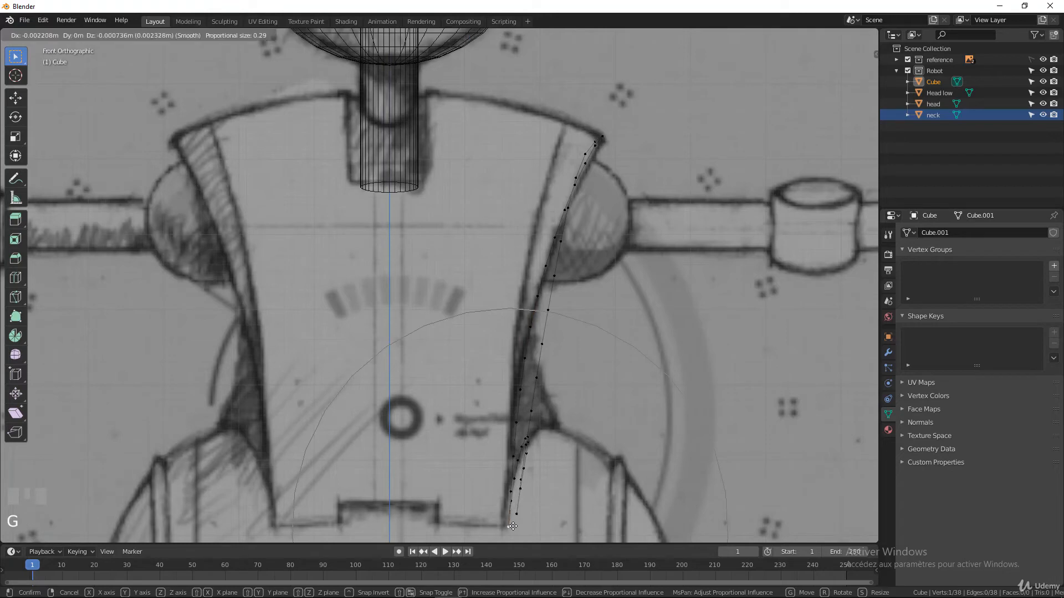
Move the torso outline's lowest vertex about 0.004 m inward onto the sketch's bottom corner, and select the other bottom corner vertex.
click(511, 526)
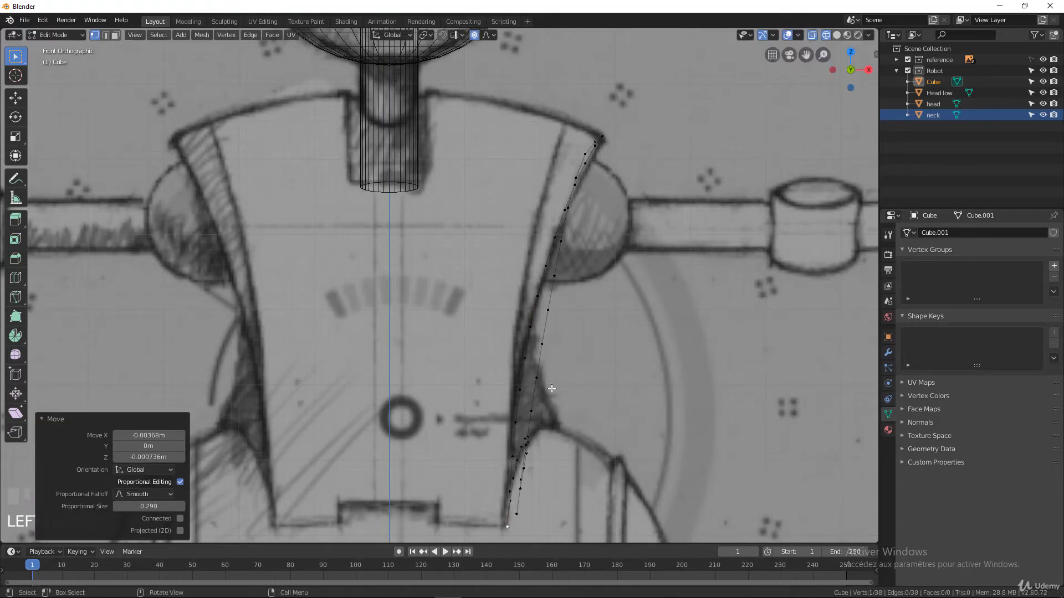
click(516, 514)
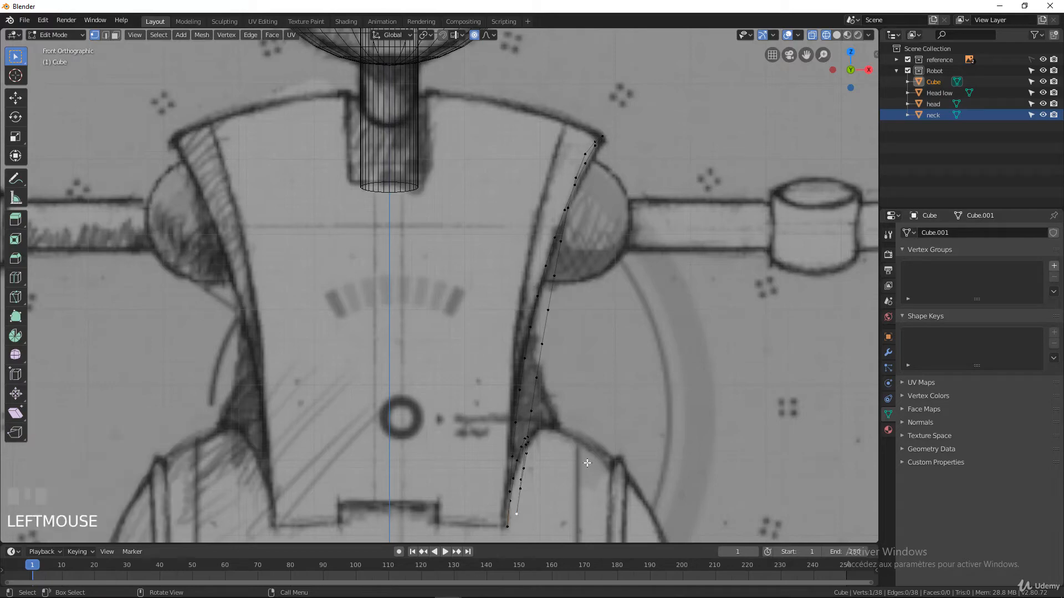
middle_drag(554, 221, 627, 377)
scroll(632, 410, down, 3)
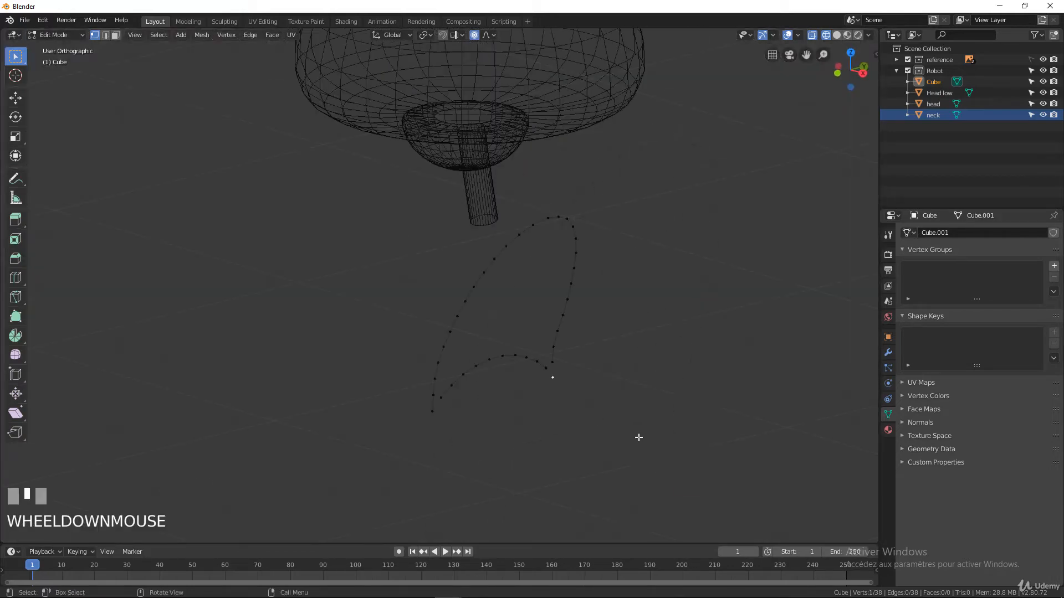
Move the second bottom corner vertex about 0.087 m outward along X in front view, using proportional editing with Sharp falloff.
click(492, 35)
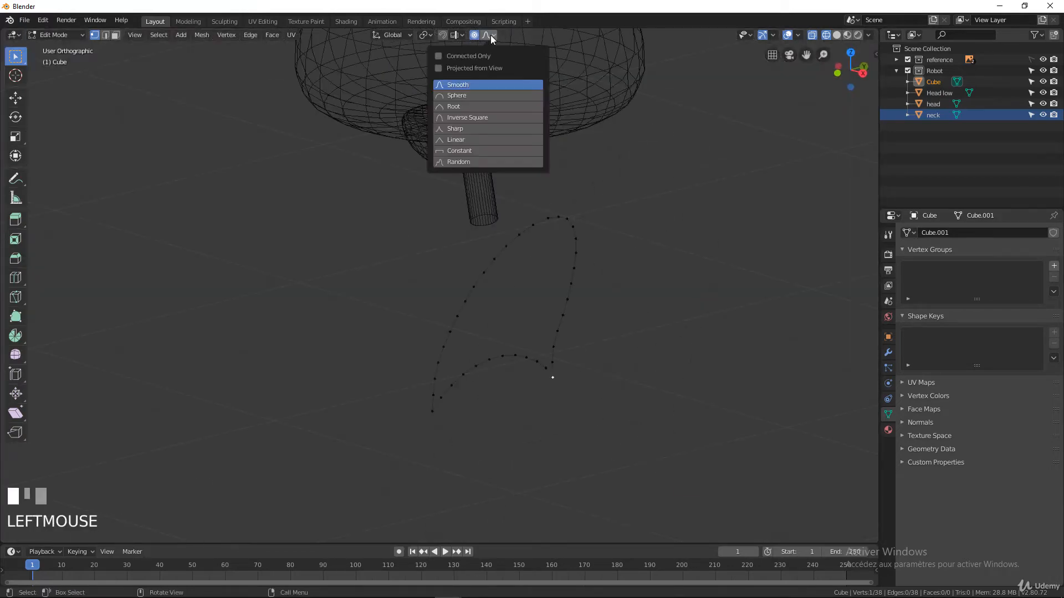
click(460, 130)
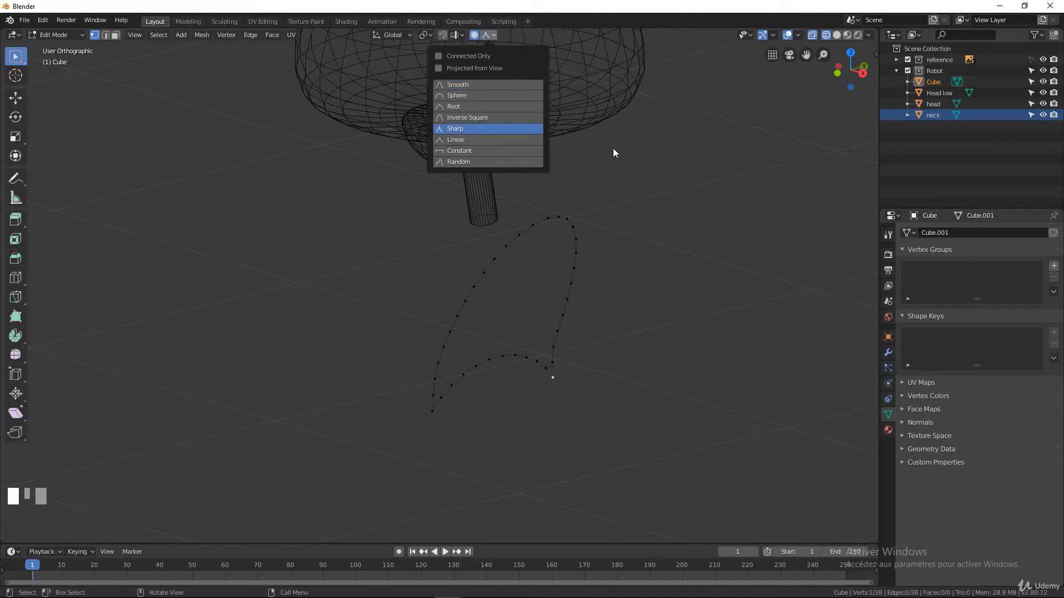
click(592, 295)
click(556, 376)
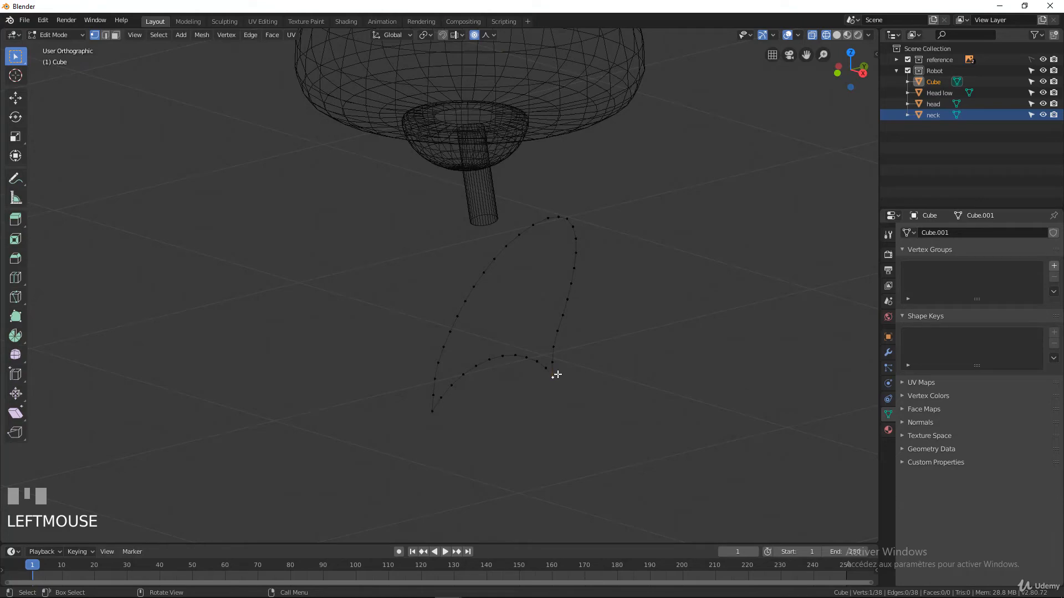
key(KP_1)
key(g)
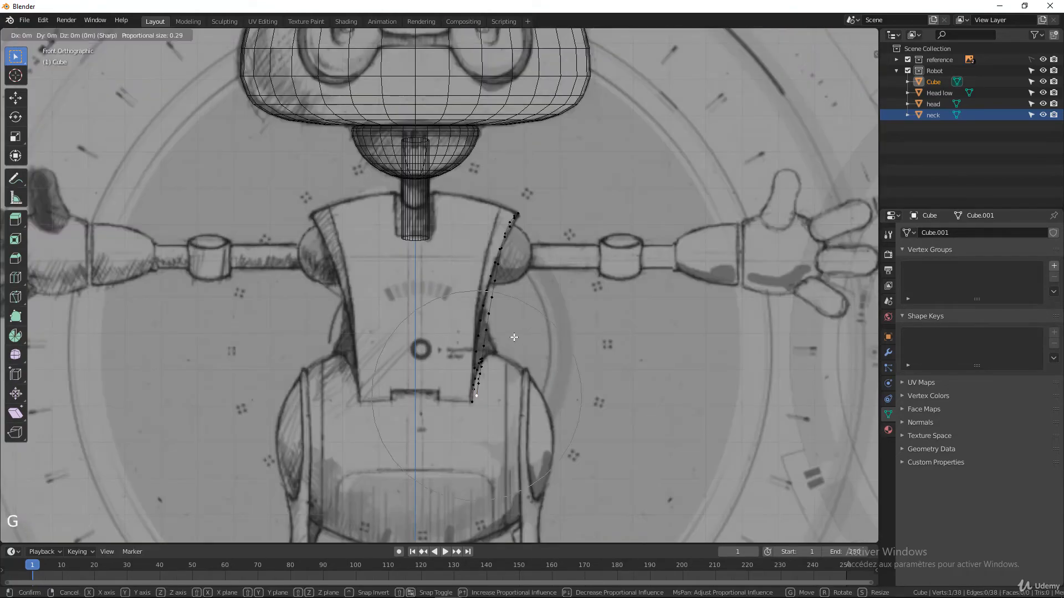
key(x)
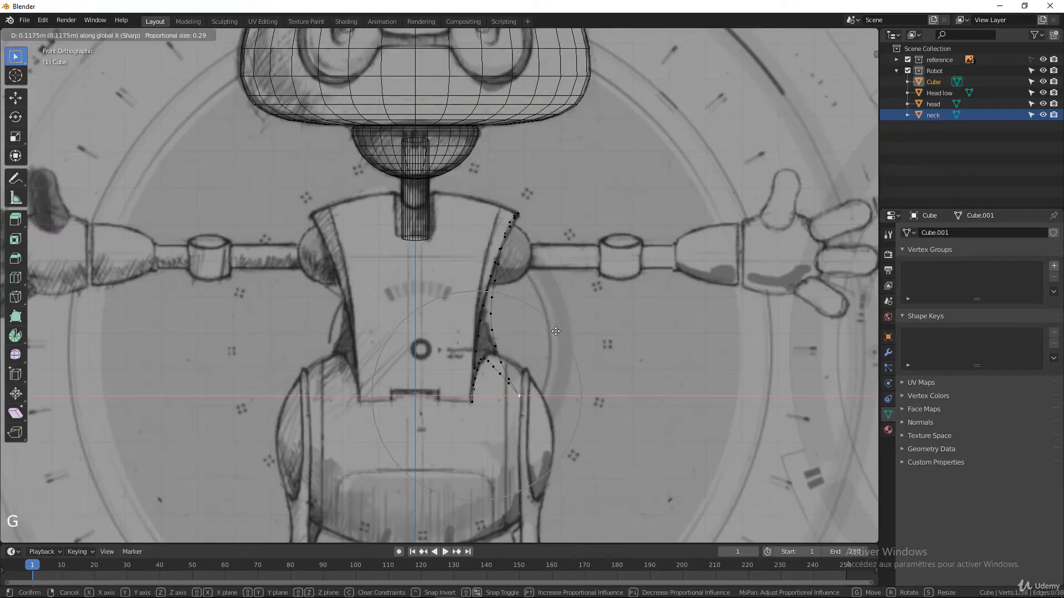
scroll(556, 331, down, 1)
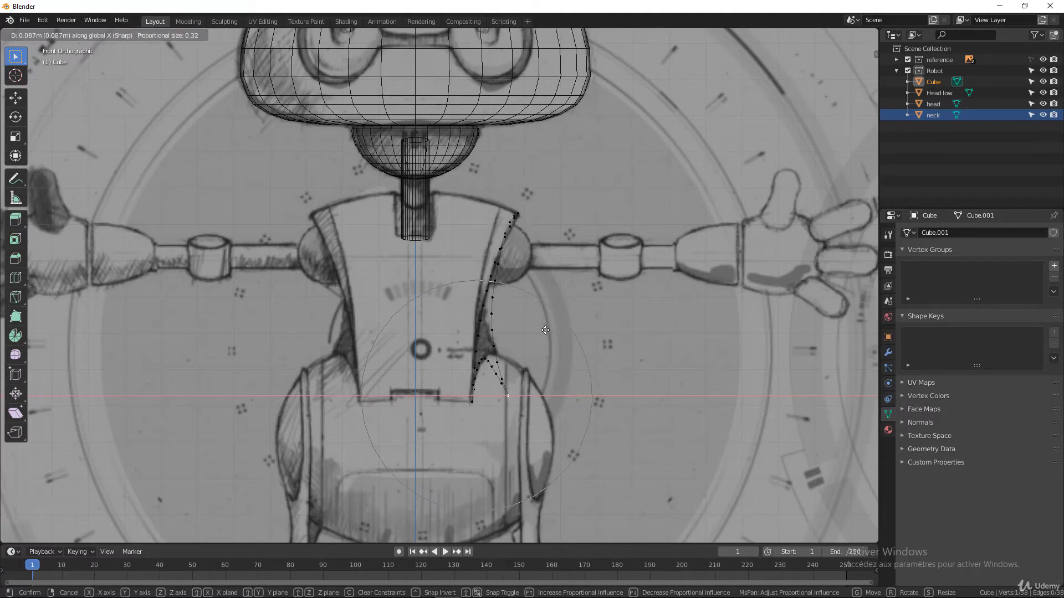
click(545, 327)
Move the outline vertex just below the shoulder joint about 0.014 m inward along X, using proportional editing with Smooth falloff.
scroll(544, 319, up, 2)
click(517, 303)
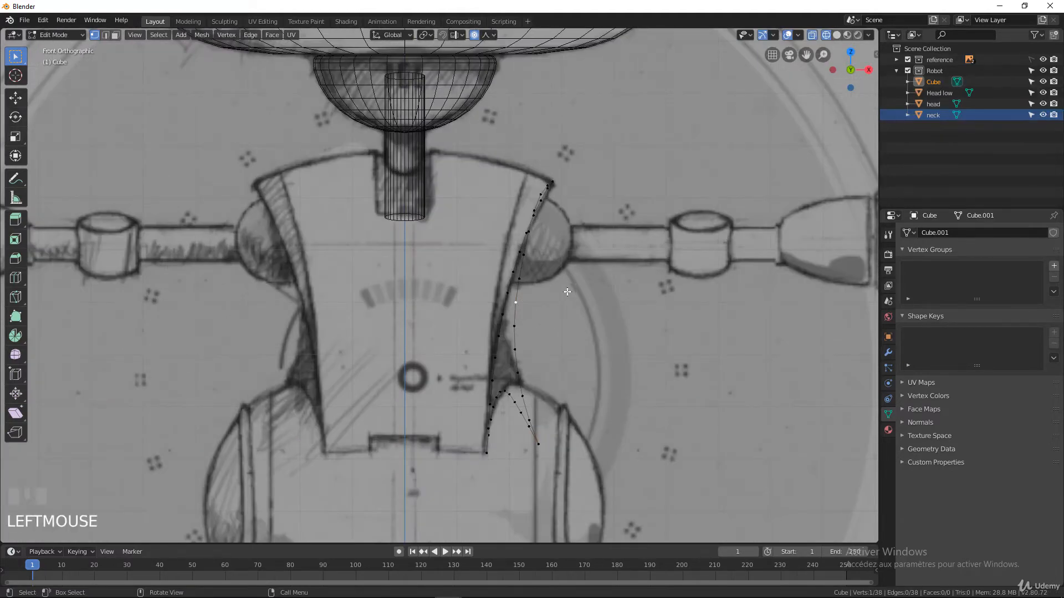
click(494, 34)
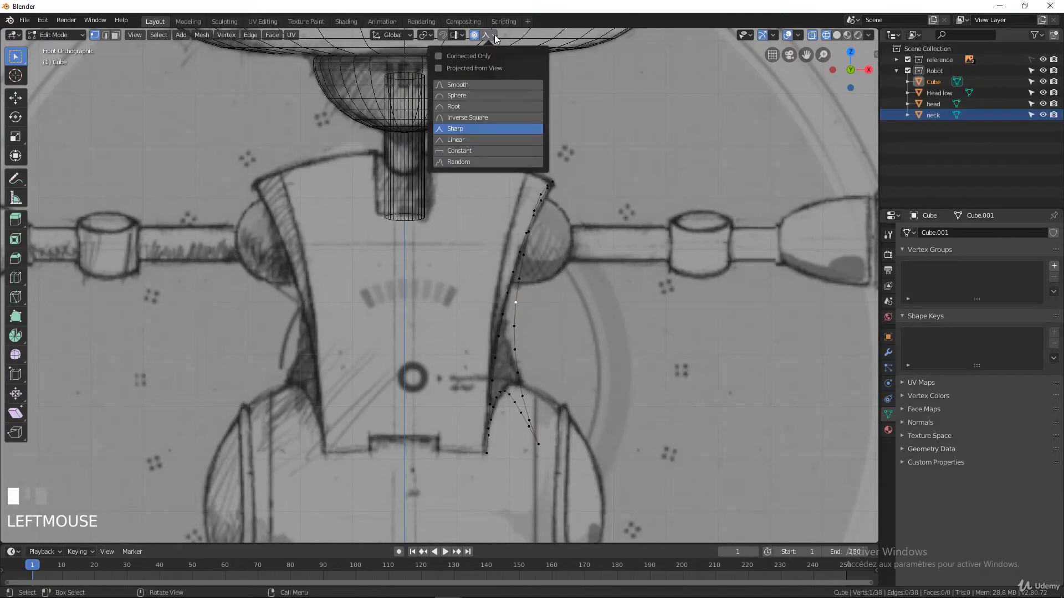
click(463, 87)
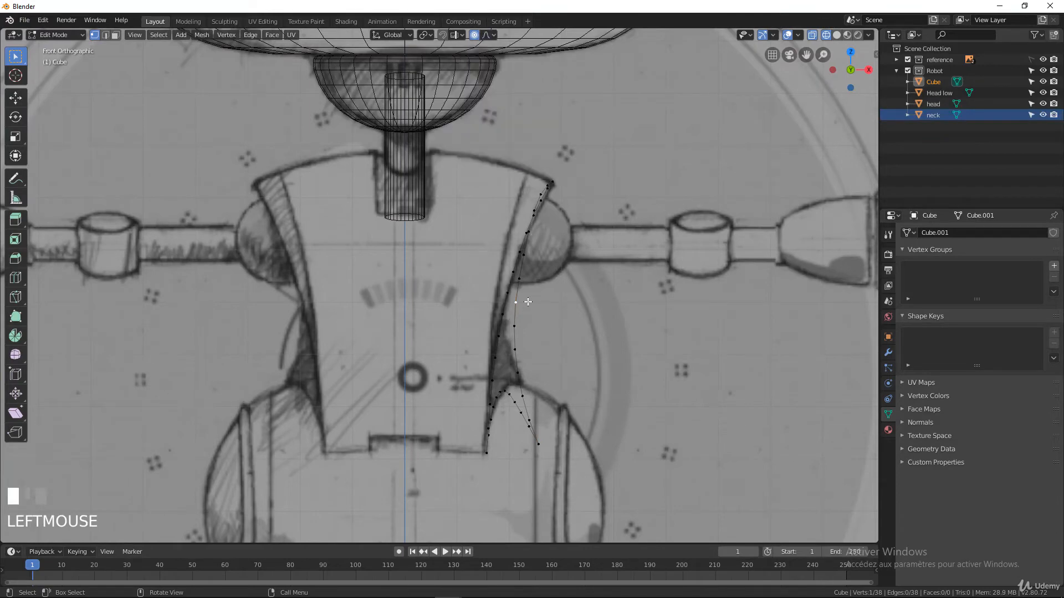
key(g)
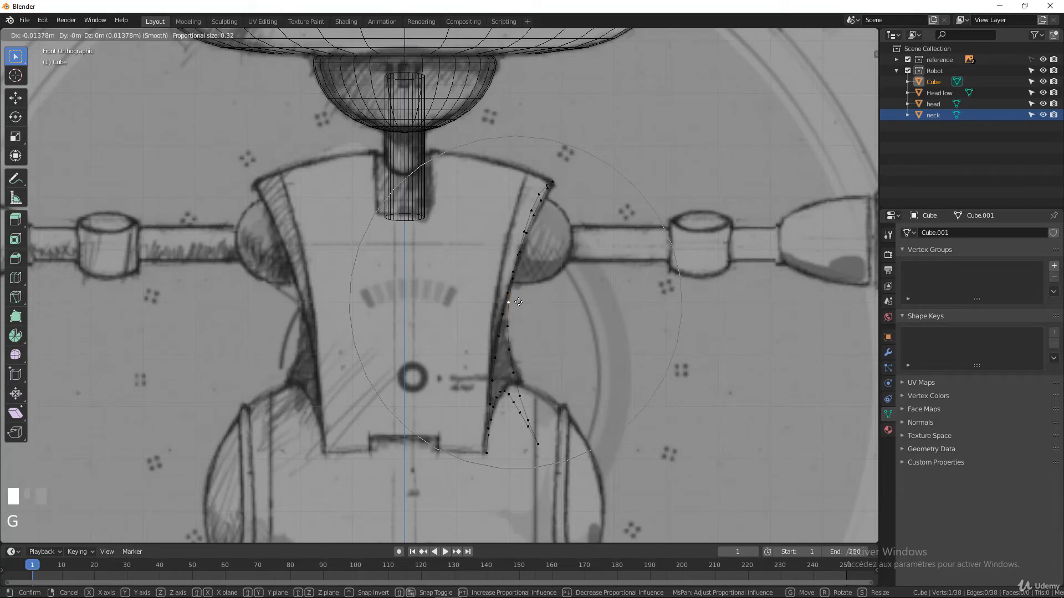
click(519, 302)
Move the vertex near the outline's upper end about 0.011 m outward with a proportional size of 0.29 to follow the sketch.
scroll(554, 198, up, 1)
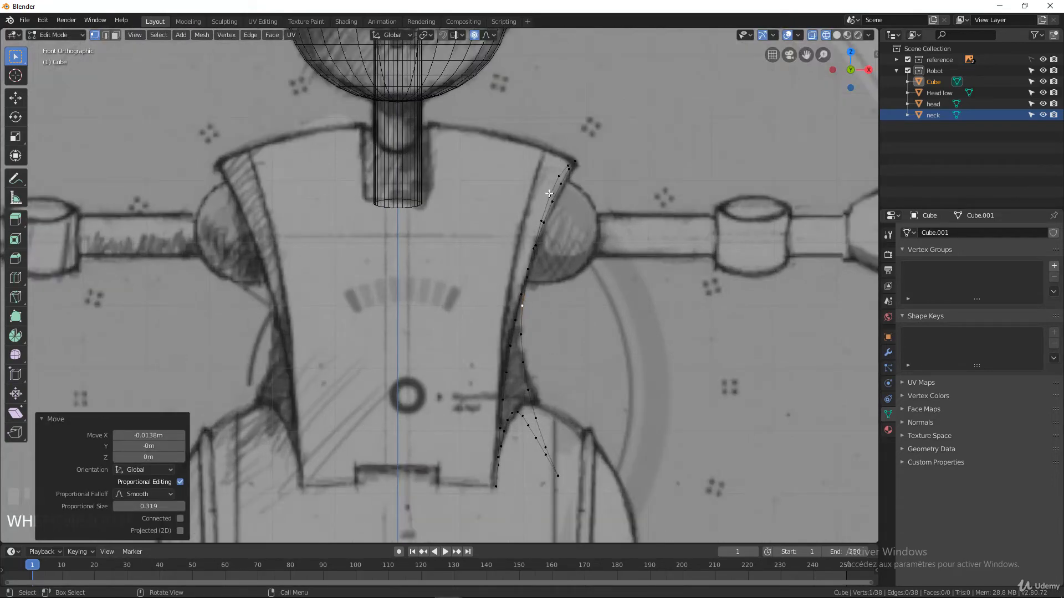
click(552, 200)
key(g)
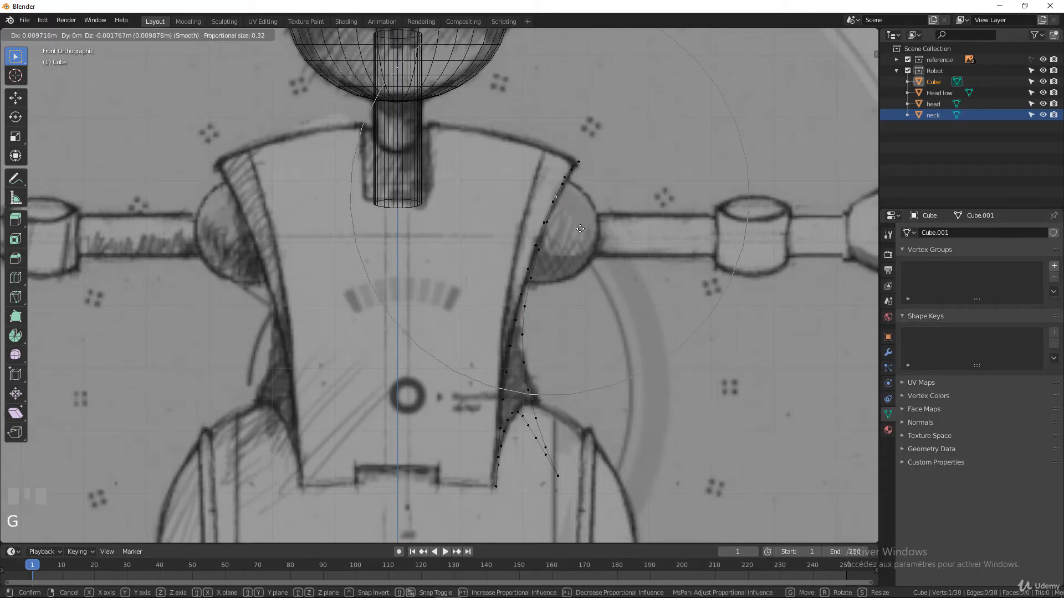
scroll(579, 229, up, 1)
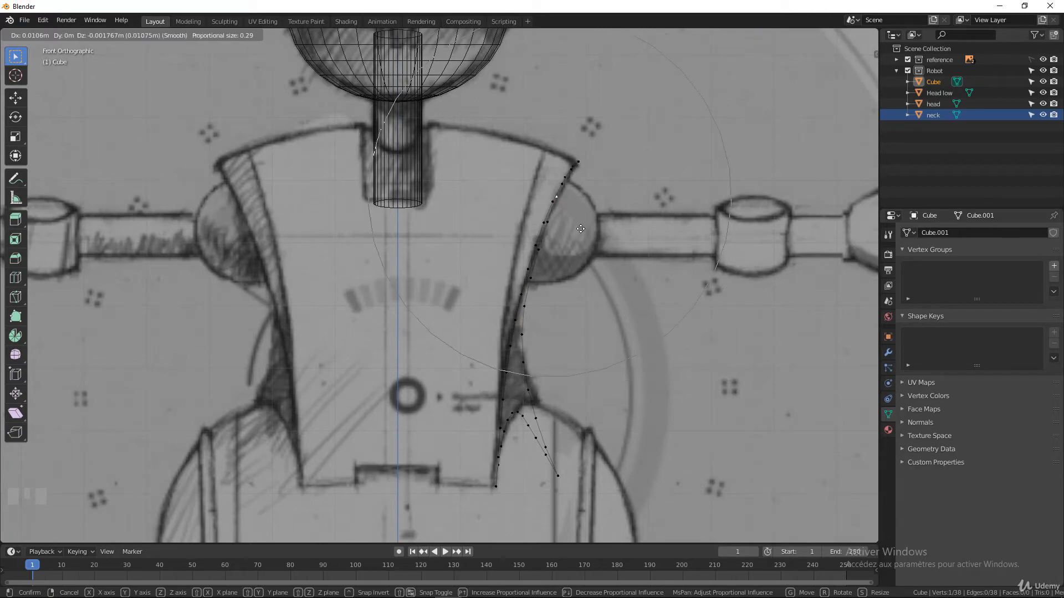
click(580, 229)
Raise the outline's topmost vertex about 0.009 m at the shoulder tip with smooth proportional editing.
click(586, 162)
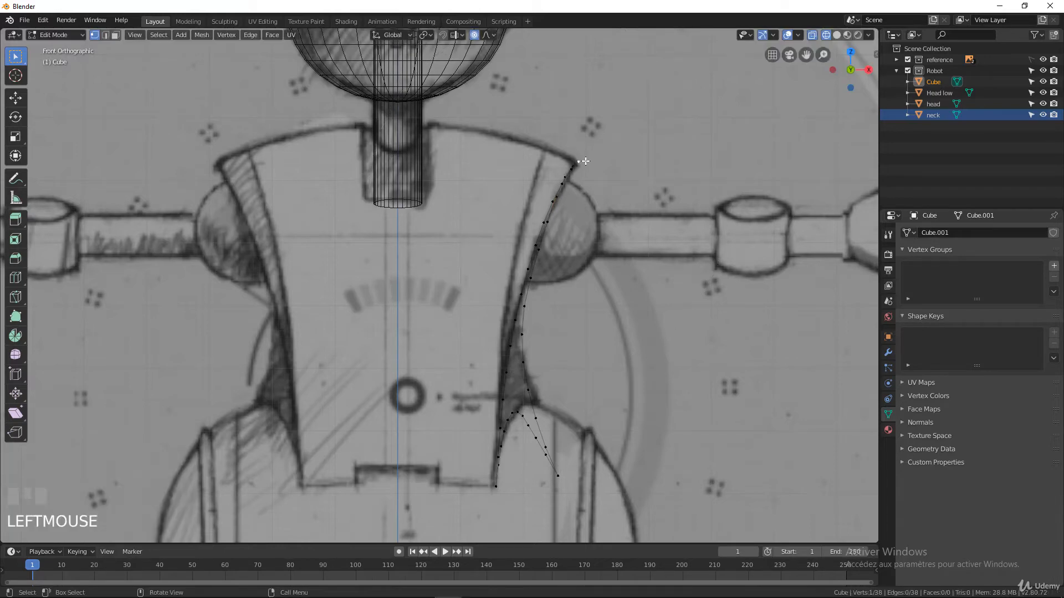
key(g)
click(580, 158)
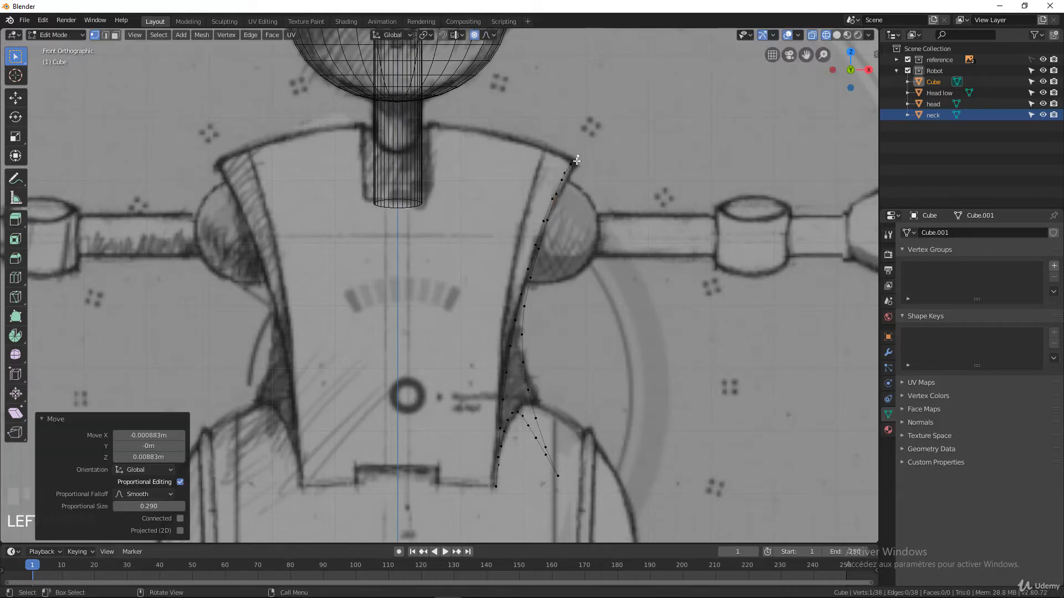
Select the entire torso outline loop and add a Mirror modifier to the Cube object.
key(KP_4)
key(KP_3)
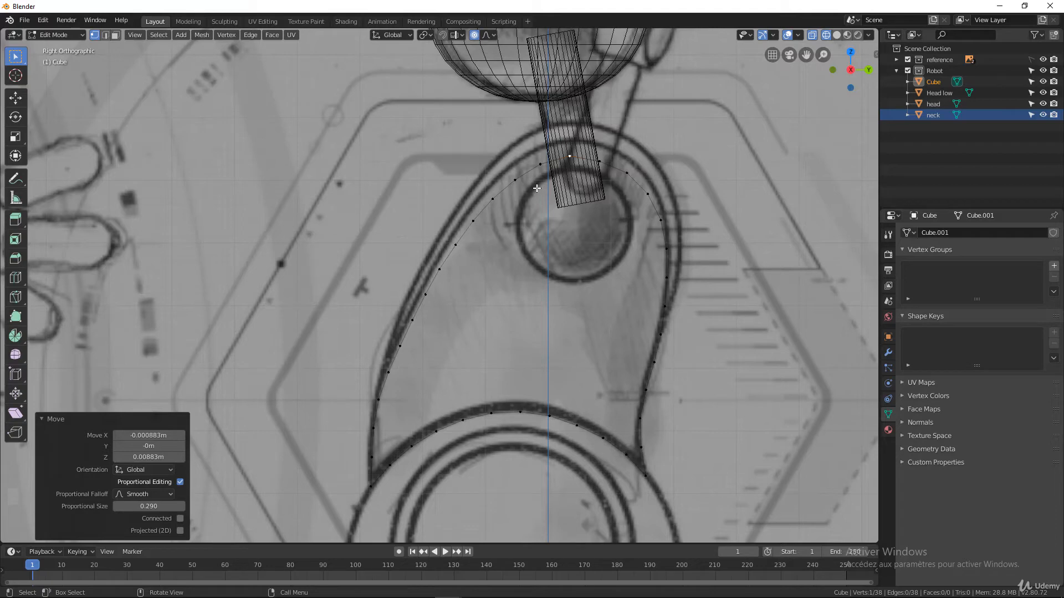
key(KP_1)
scroll(515, 257, down, 3)
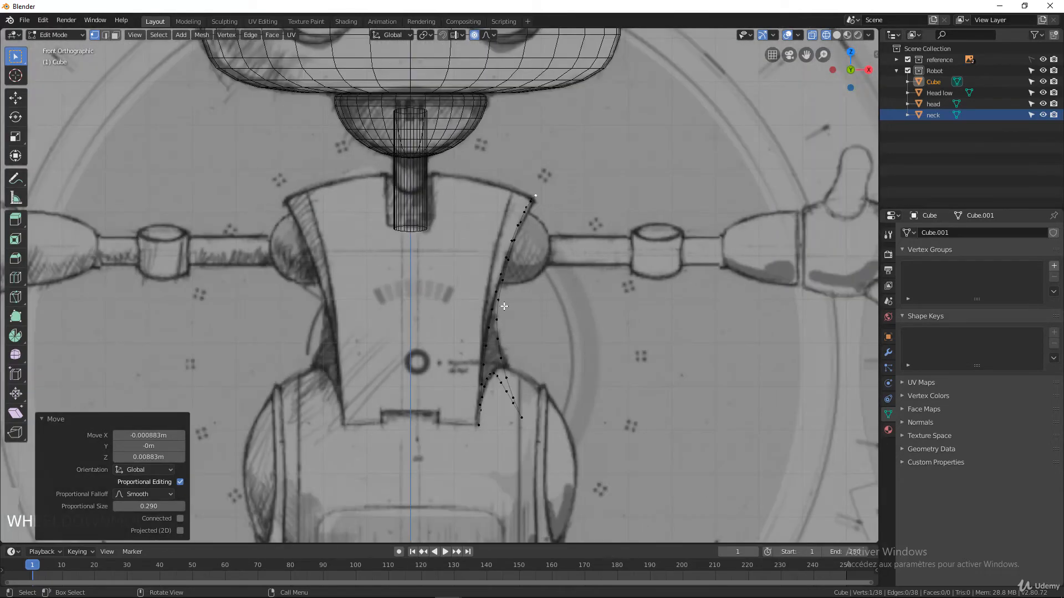
scroll(504, 305, up, 2)
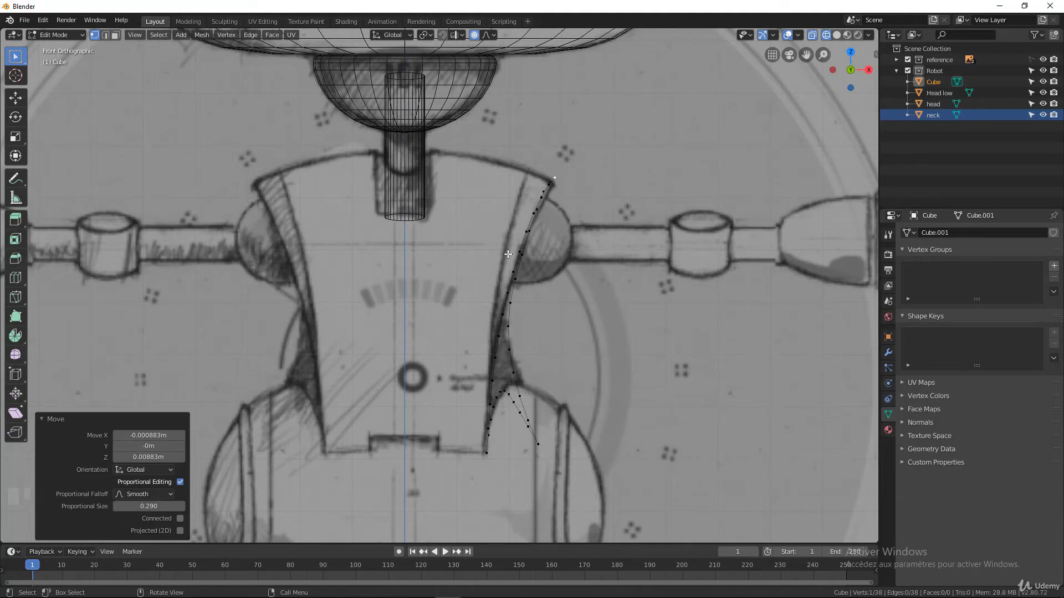
alt+click(528, 244)
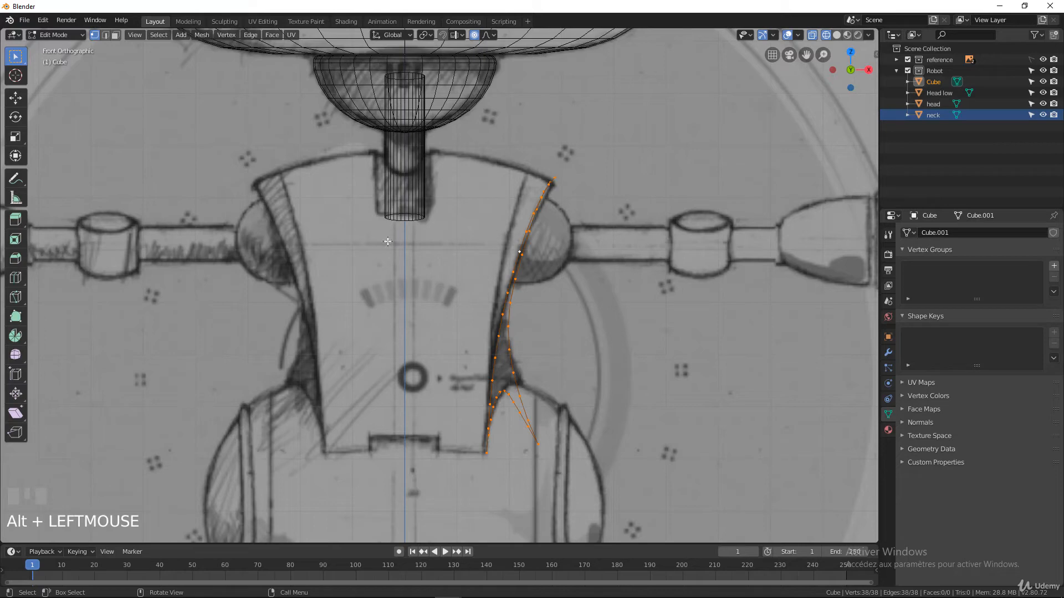
click(887, 352)
click(952, 233)
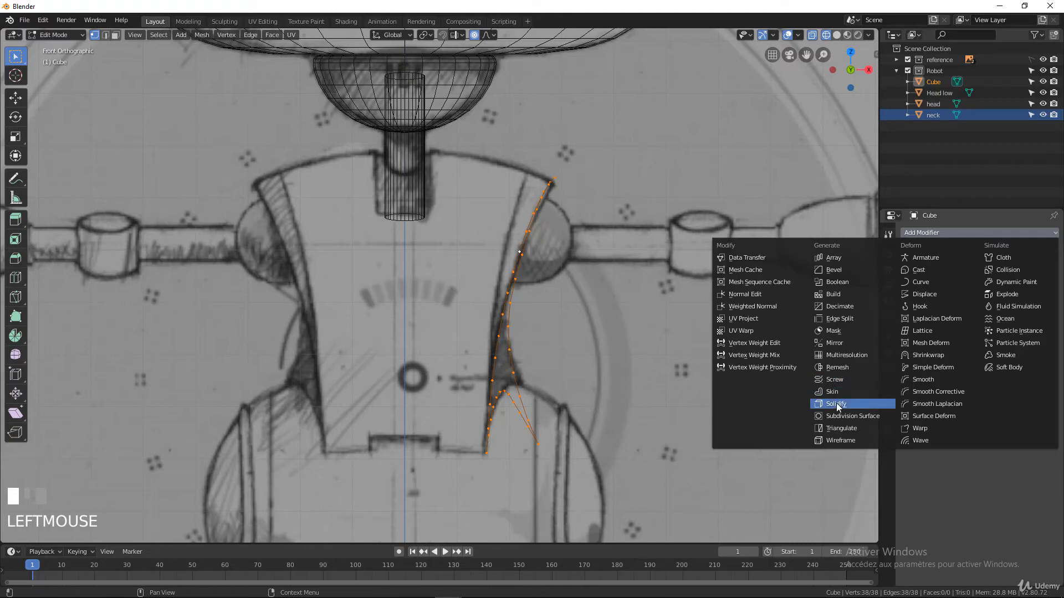
click(834, 343)
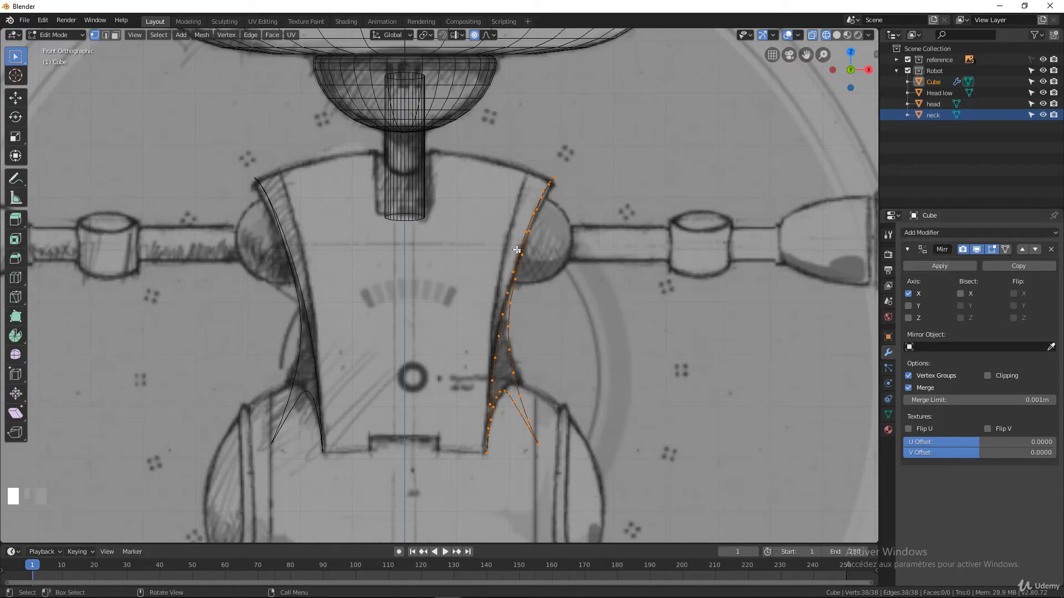
Extrude the outline loop about 0.116 m inward along X, and enable Clipping on the Mirror modifier in solid display.
key(e)
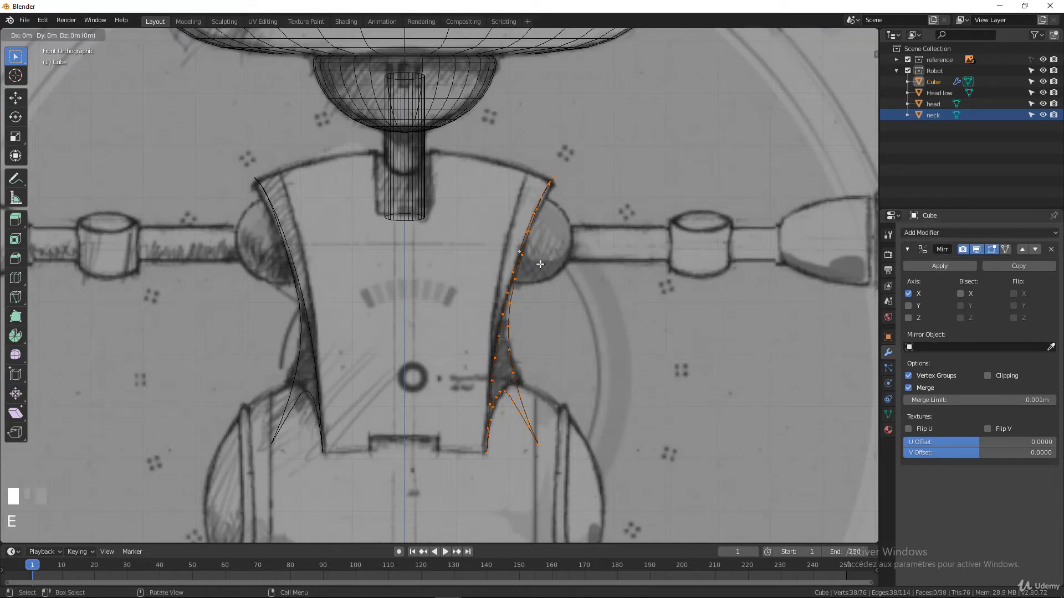
key(x)
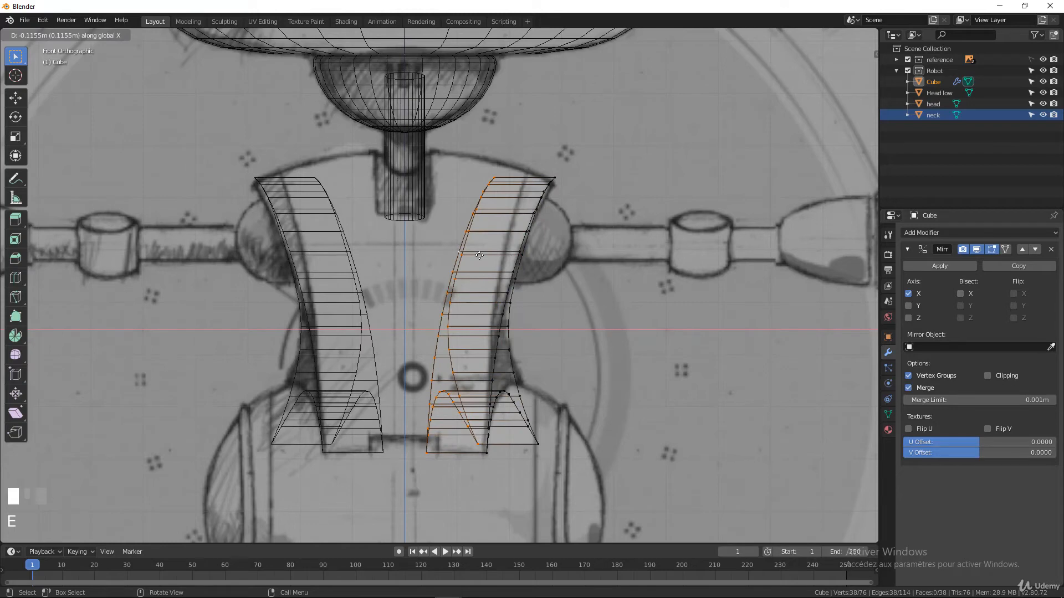
click(479, 256)
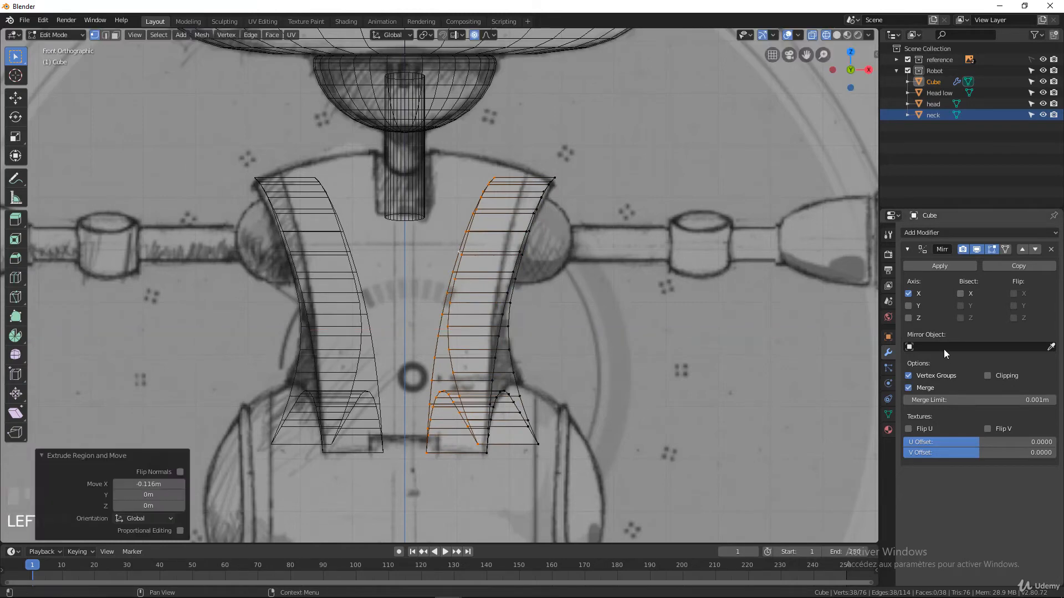
click(987, 375)
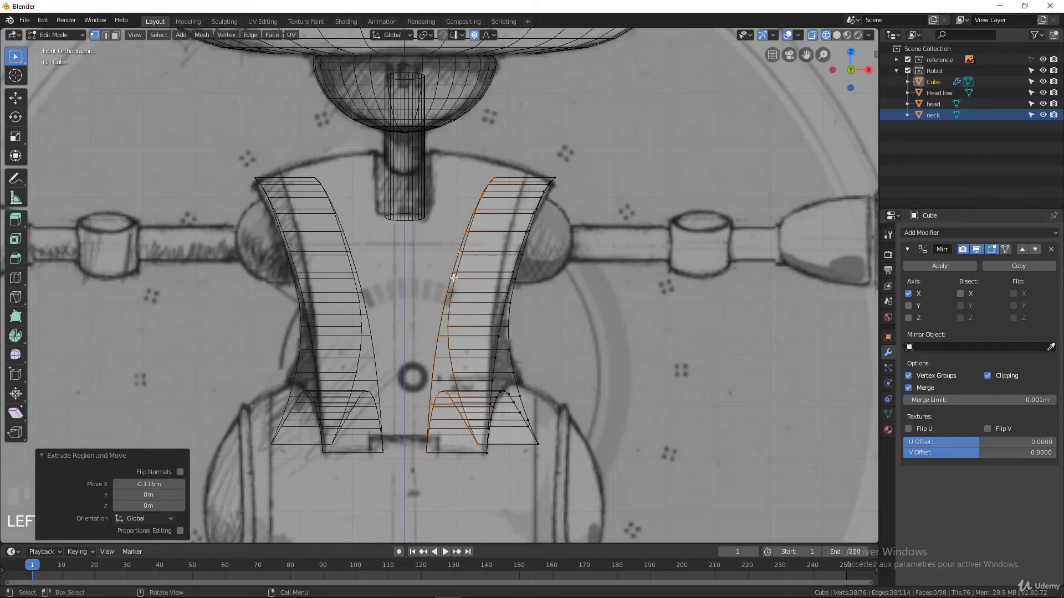
key(z)
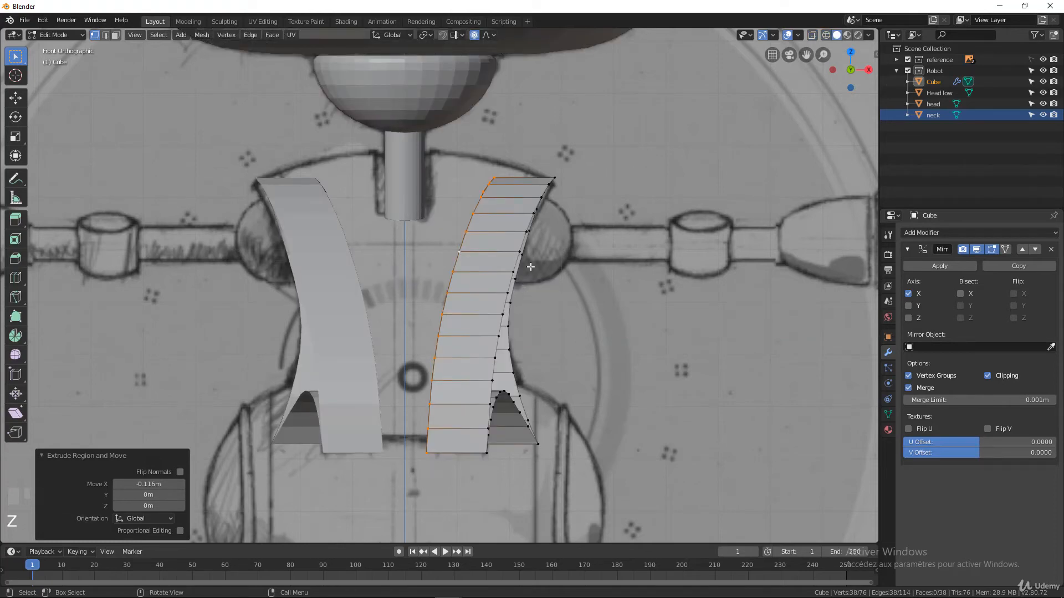
key(g)
key(x)
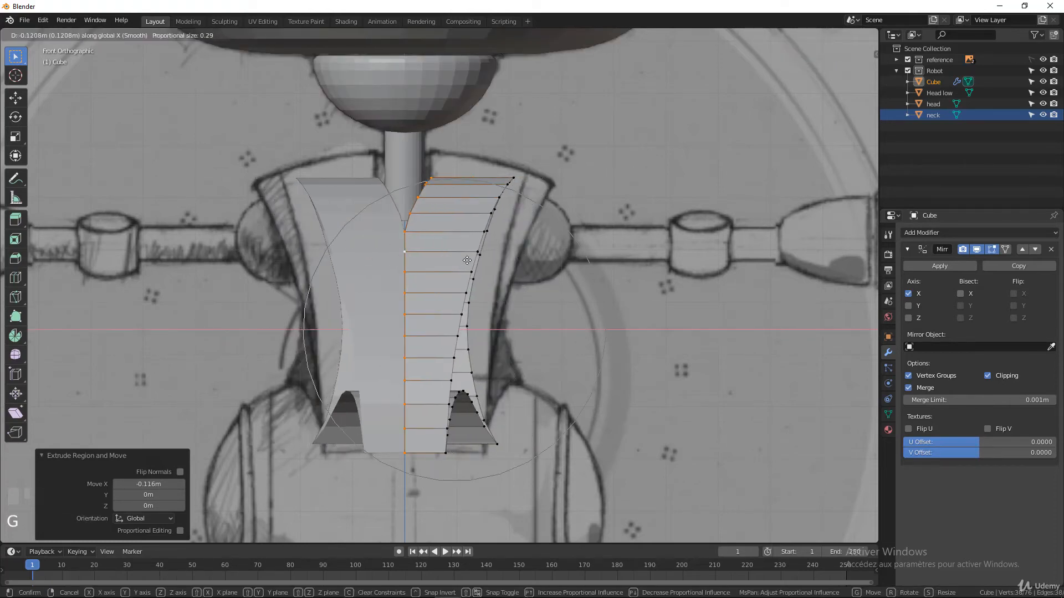
right_click(467, 260)
Turn off proportional editing and move the extruded loop about 0.187 m inward along X until it meets the mirror plane.
click(559, 290)
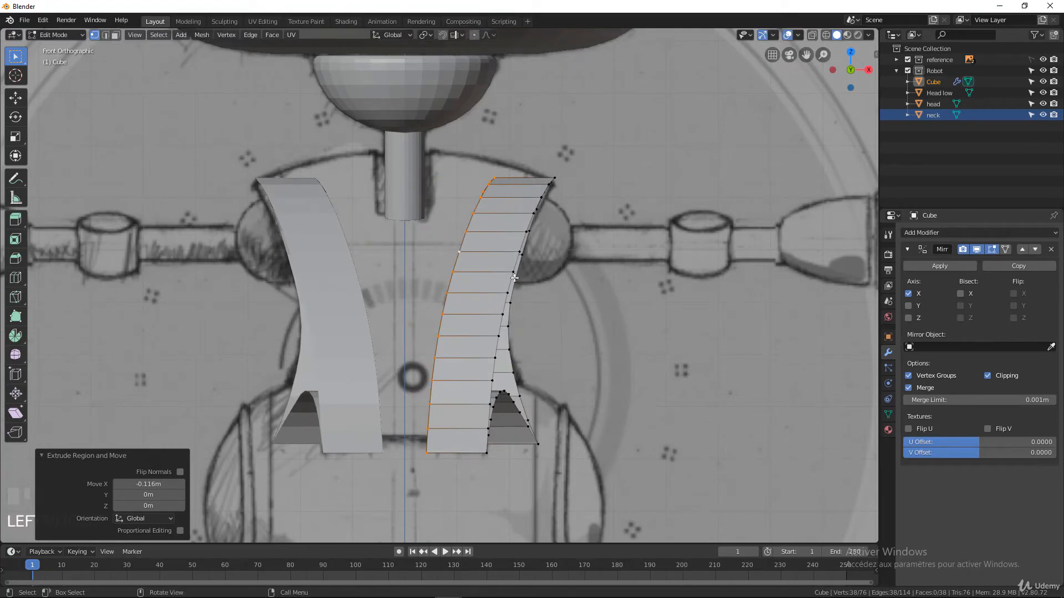
key(g)
key(x)
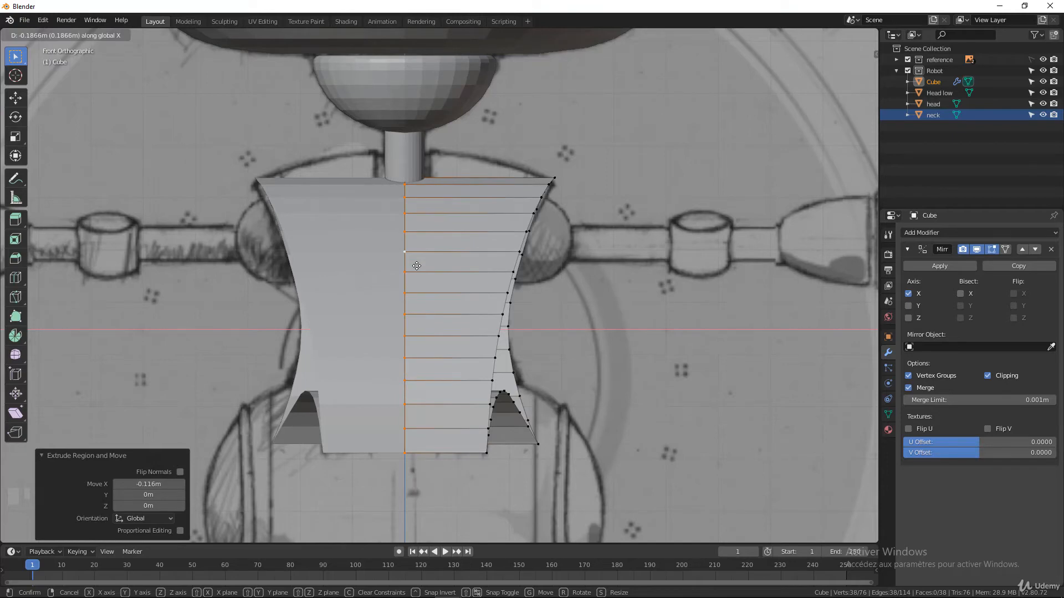
click(417, 266)
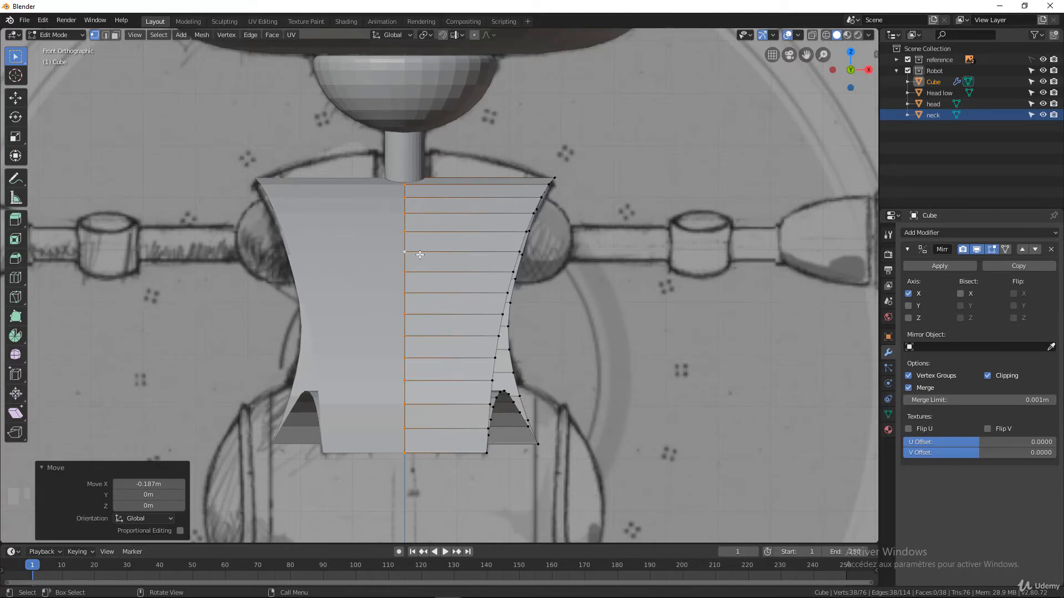
In wireframe display, scale the torso's central loop by about 1.065 and raise it about 0.0138 m along Z.
key(z)
click(342, 254)
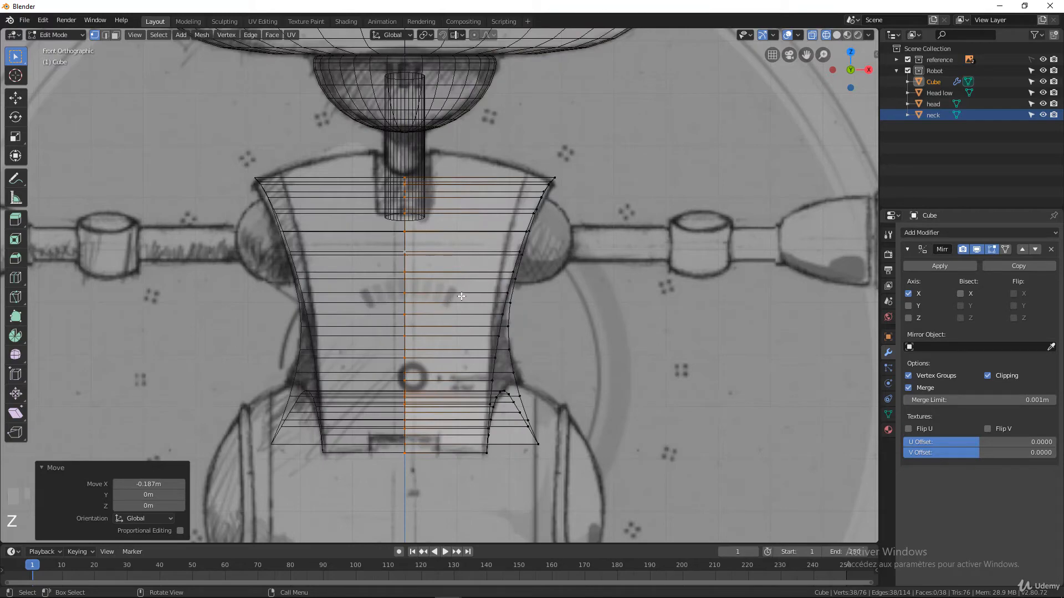
key(s)
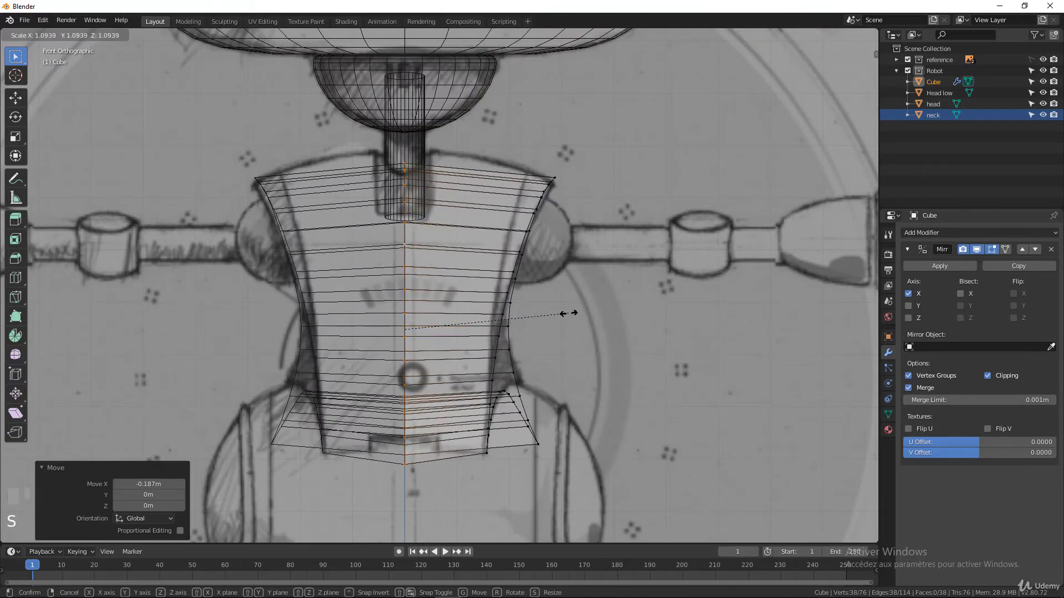
click(563, 307)
key(g)
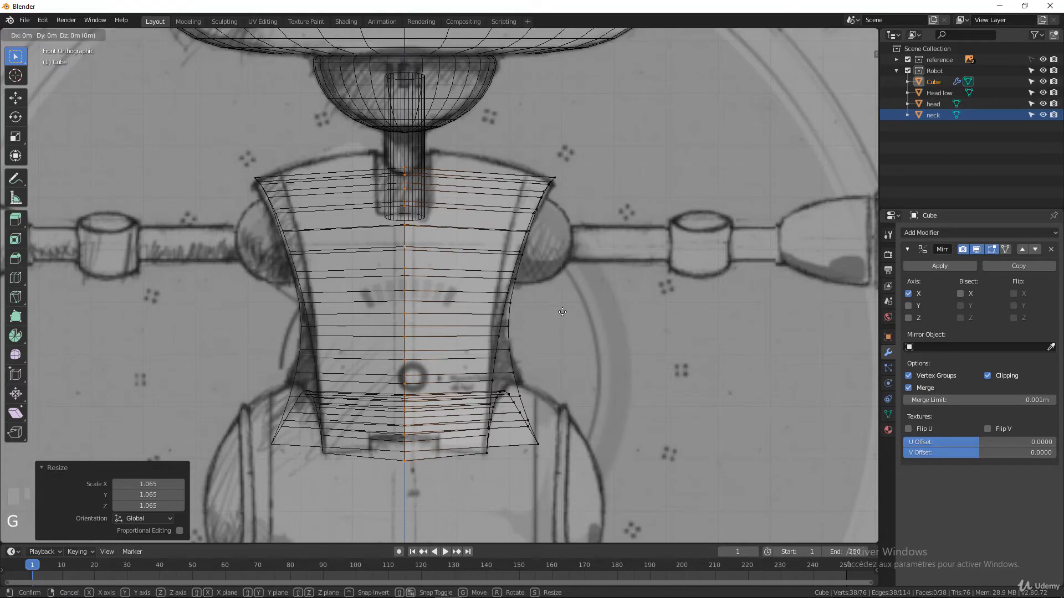
key(z)
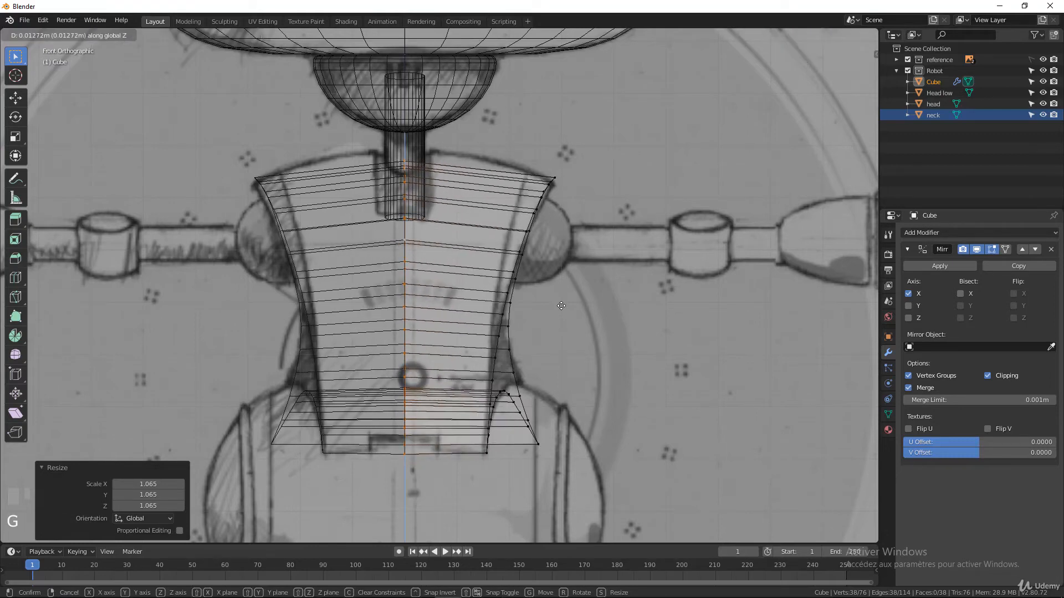
click(561, 305)
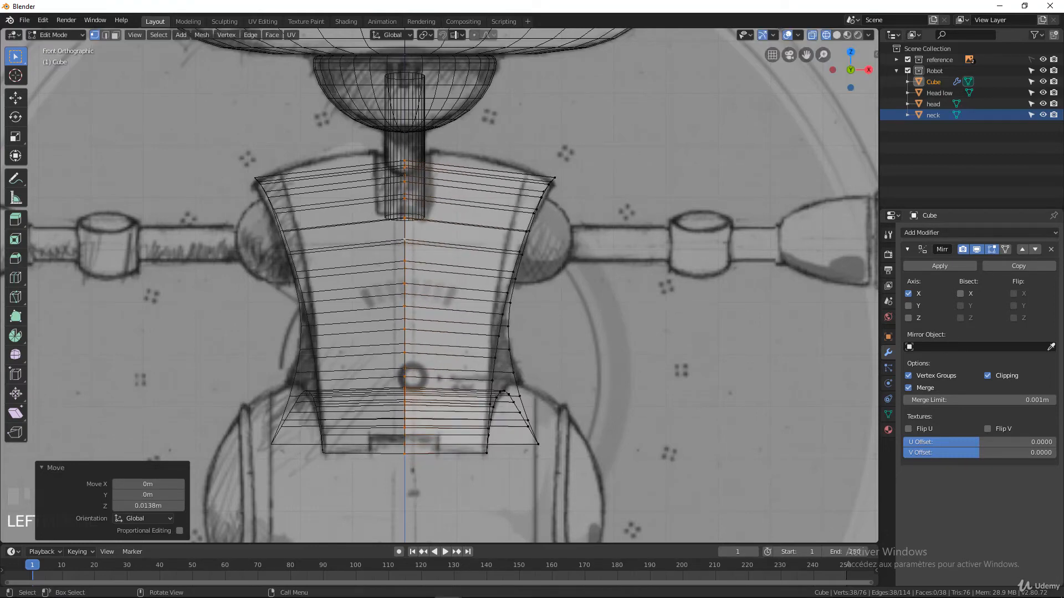
Scale the central loop again by about 1.037 and raise it about 0.0106 m along Z to match the sketched shoulder line.
key(s)
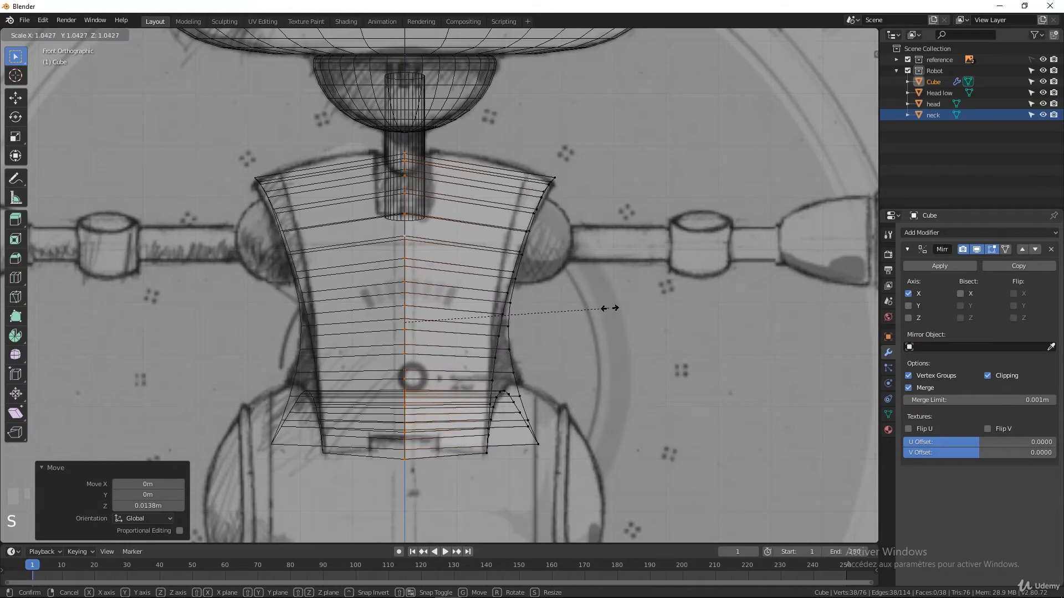
click(609, 308)
key(g)
key(z)
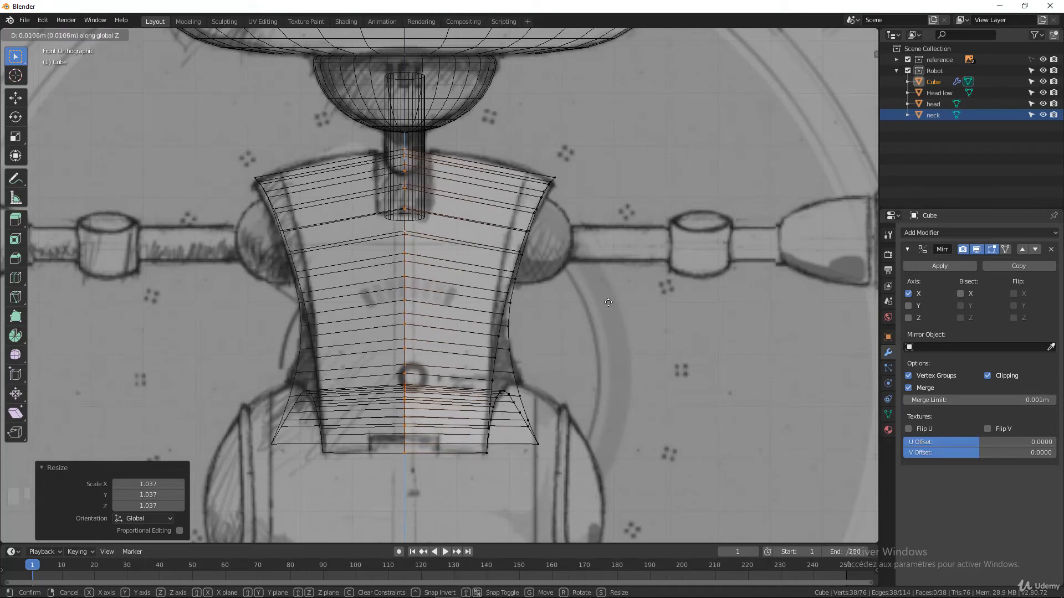
click(609, 302)
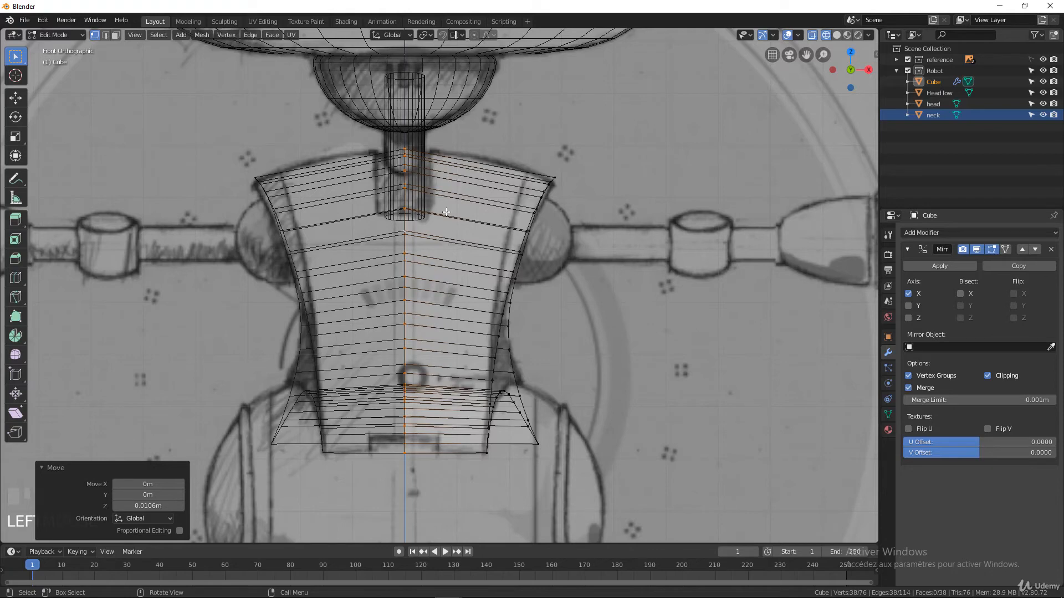
In the right side view, scale the central loop by about 0.934 along Y to fit the reference outline.
key(KP_3)
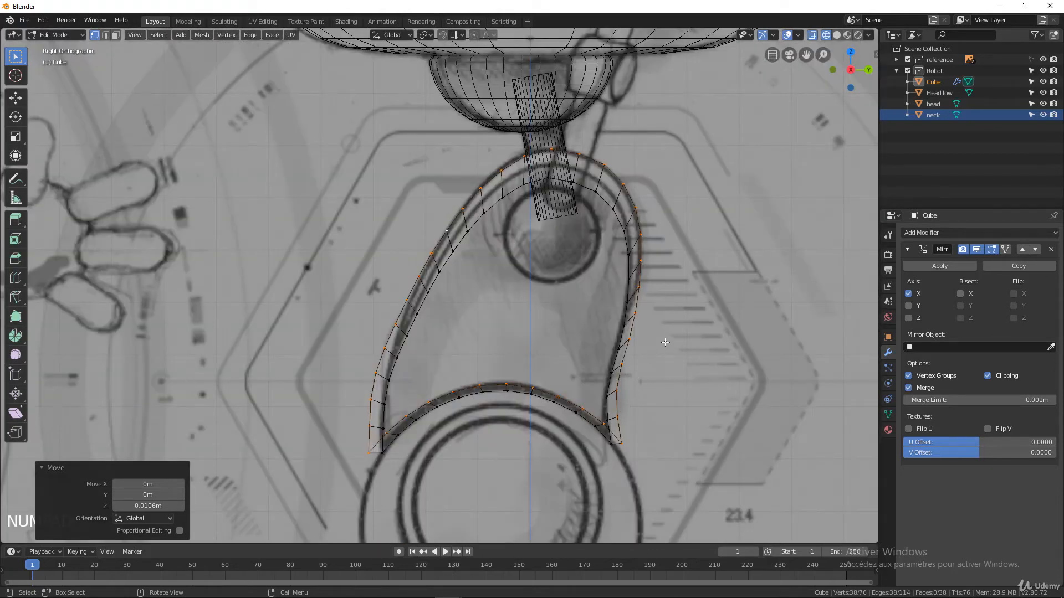
key(s)
key(y)
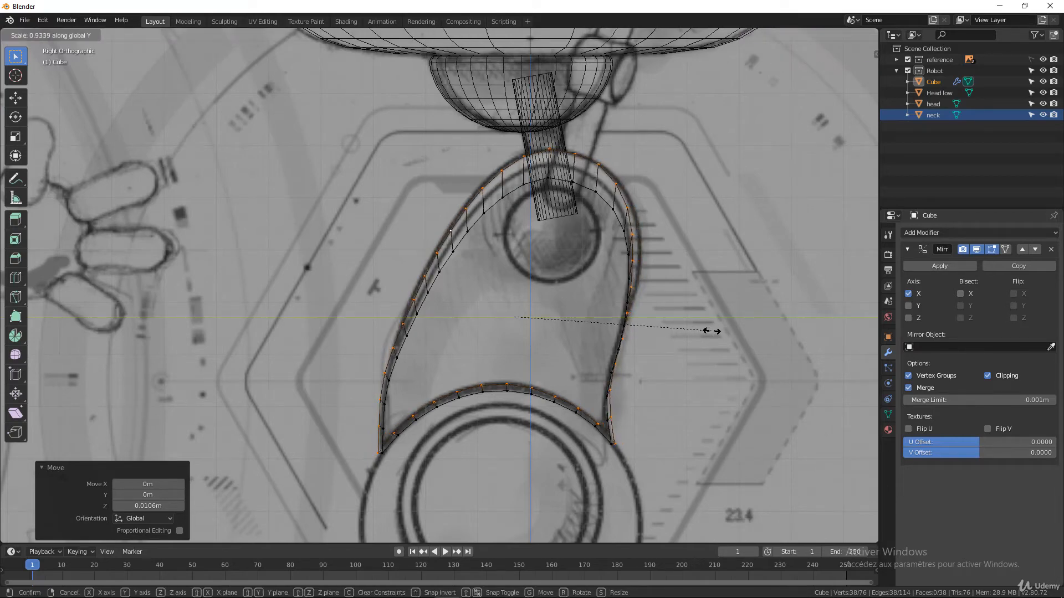
click(712, 331)
middle_drag(393, 246, 504, 140)
middle_drag(482, 231, 532, 197)
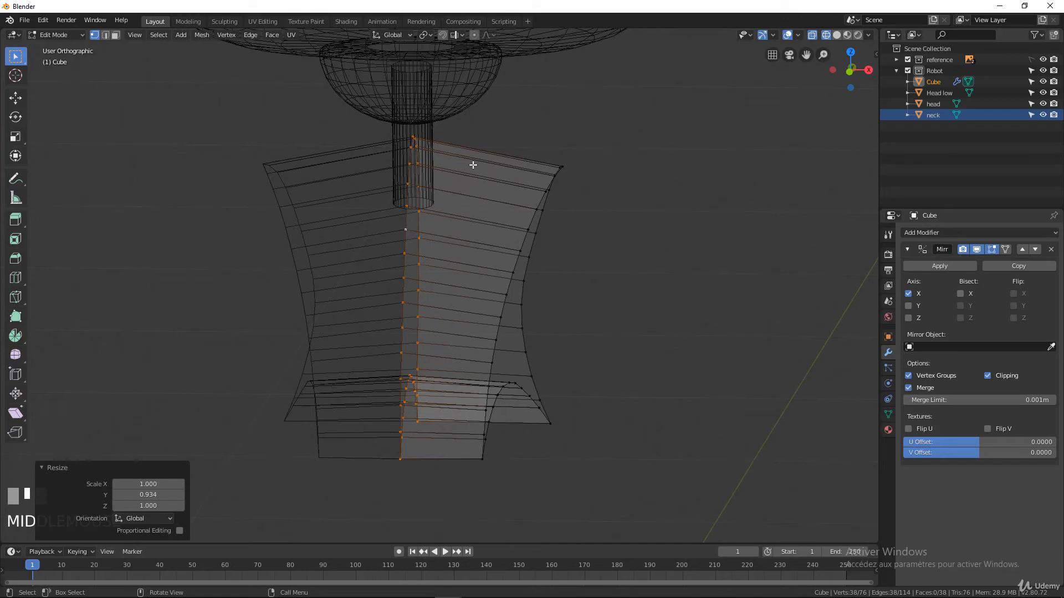
Add three evenly spaced loop cuts between the torso's central loop and its outer edge, without sliding them.
key(KP_1)
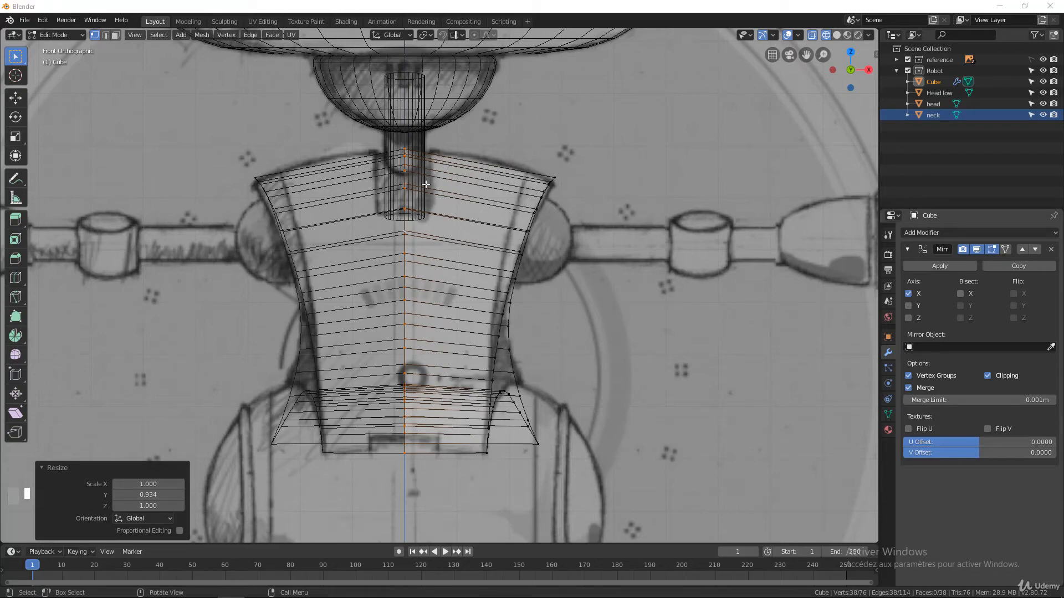
scroll(481, 184, up, 1)
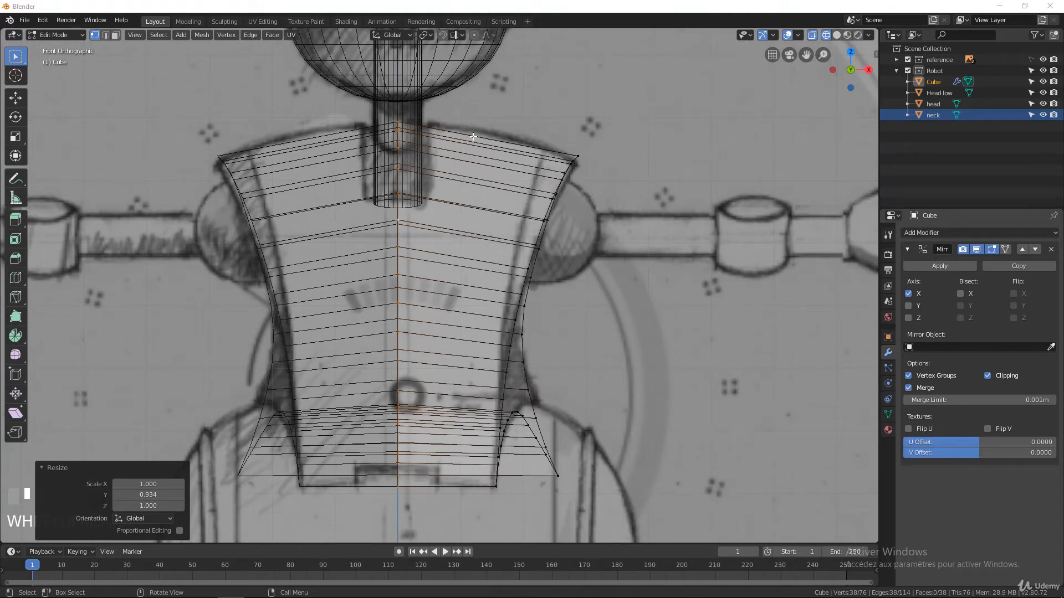
key(ctrl+r)
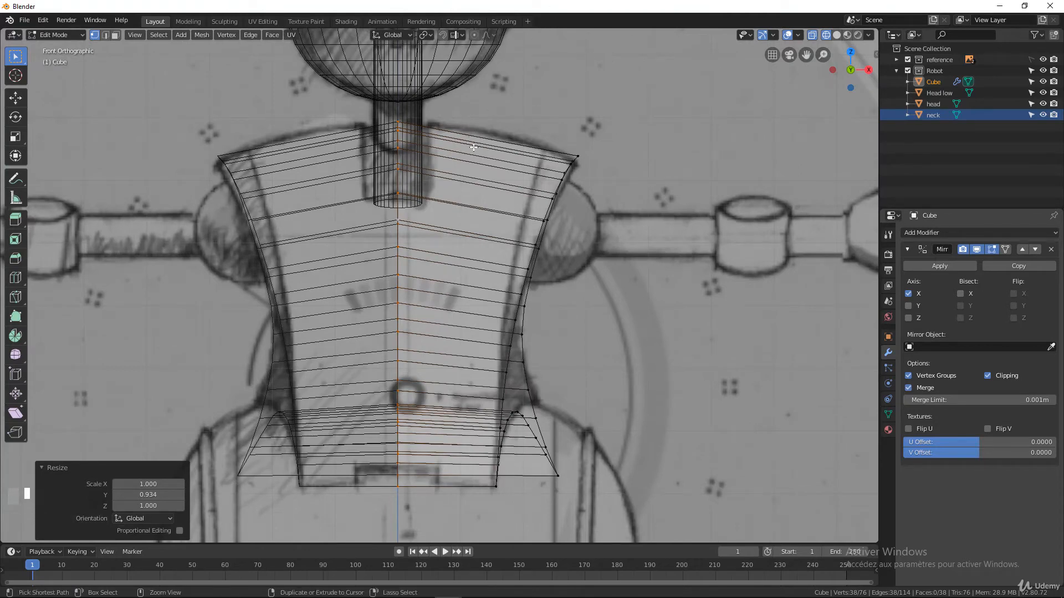
scroll(473, 147, up, 2)
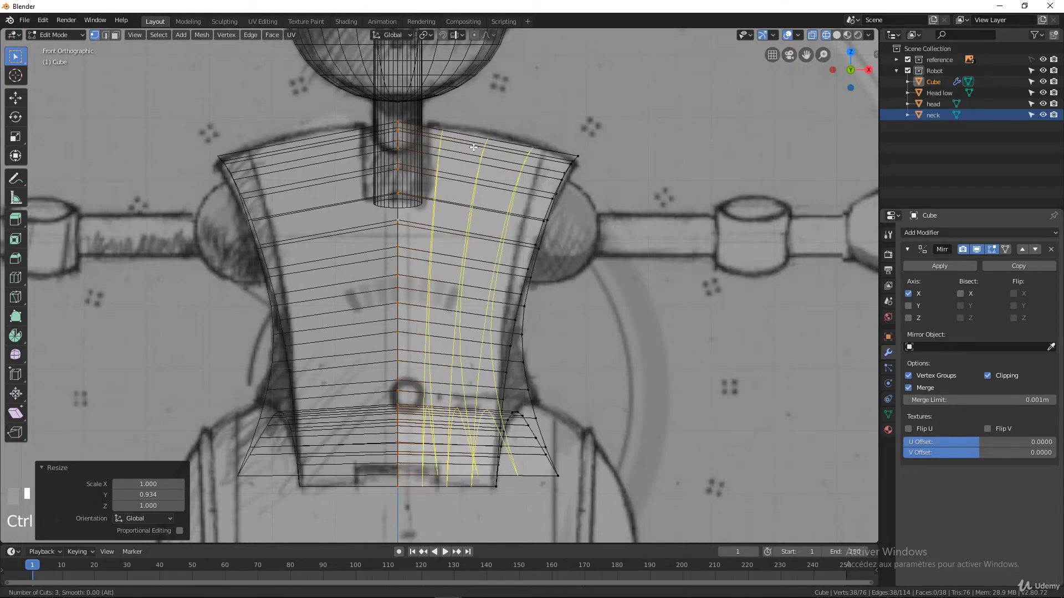
click(474, 148)
click(474, 147)
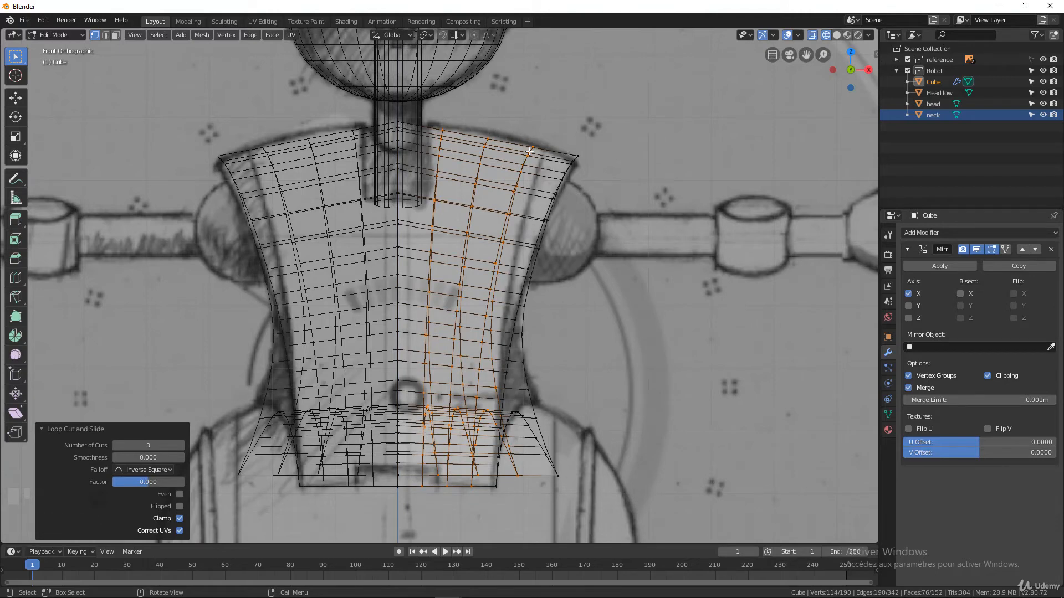
Raise the middle vertex of the torso's upper edge about 0.015 m along Z with smooth proportional editing at size 0.20.
mouse_move(504, 152)
middle_down()
mouse_move(470, 131)
mouse_move(577, 124)
middle_up()
click(516, 116)
shift+click(624, 150)
click(574, 134)
key(KP_1)
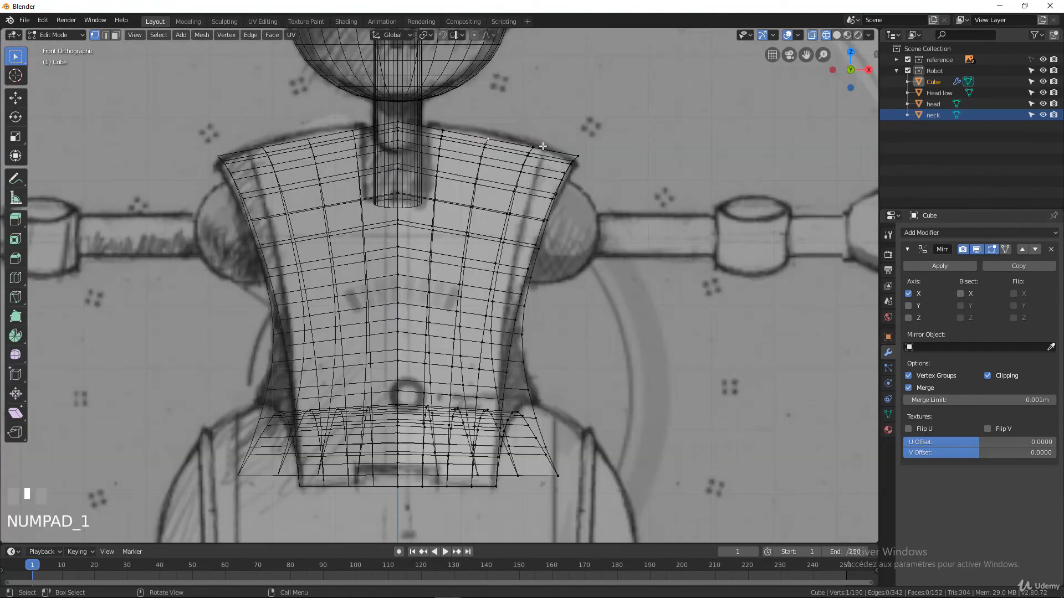
click(474, 34)
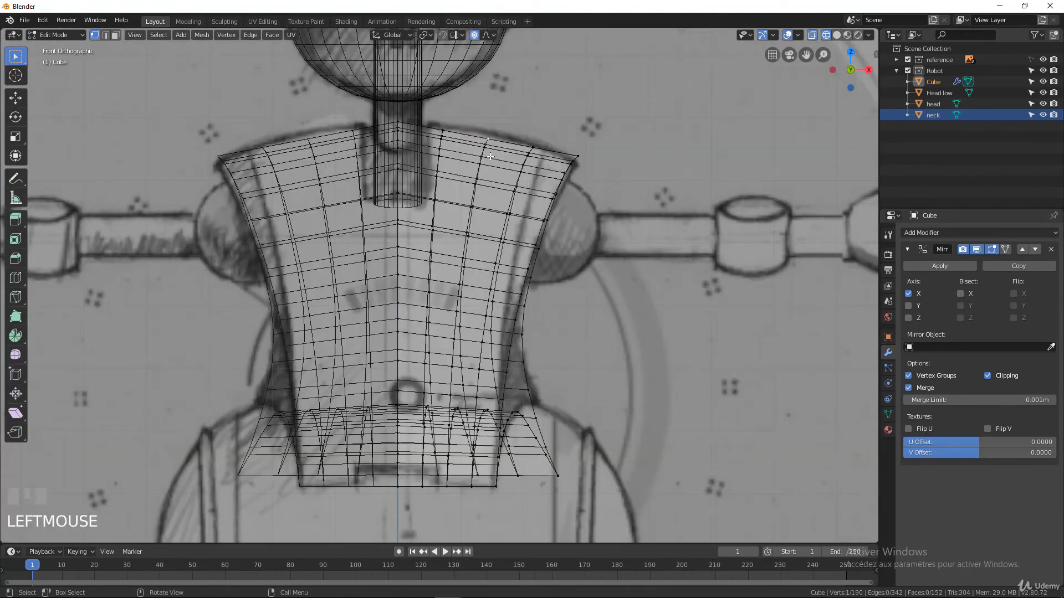
key(g)
key(z)
scroll(492, 150, up, 4)
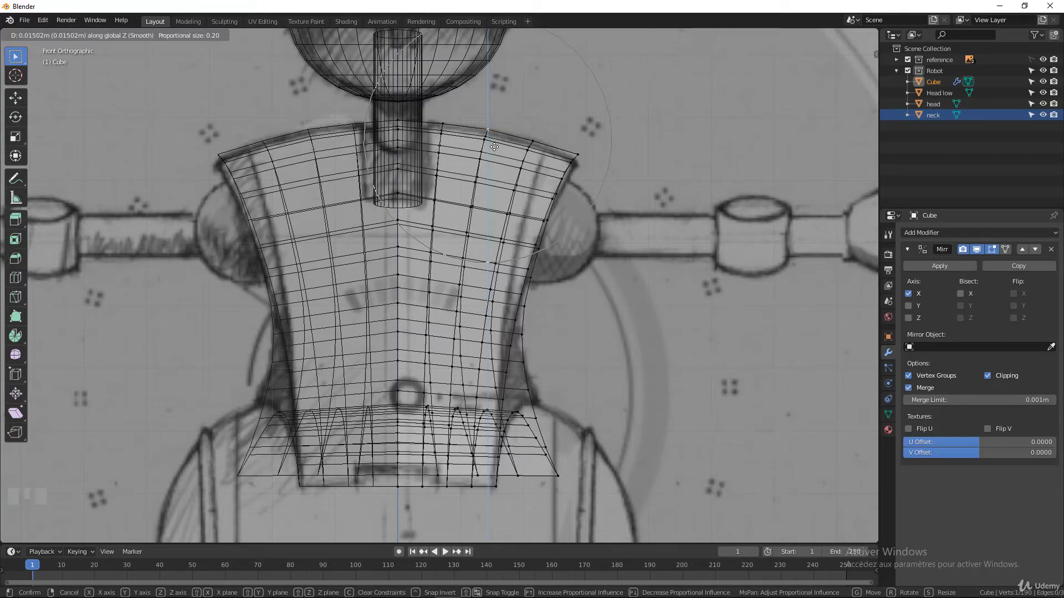
click(494, 147)
Examine the torso's wireframe from several angles and compare its shoulder and lower edges with the front sketch.
scroll(493, 146, down, 4)
key(Tab)
middle_drag(517, 182, 492, 194)
scroll(570, 248, up, 3)
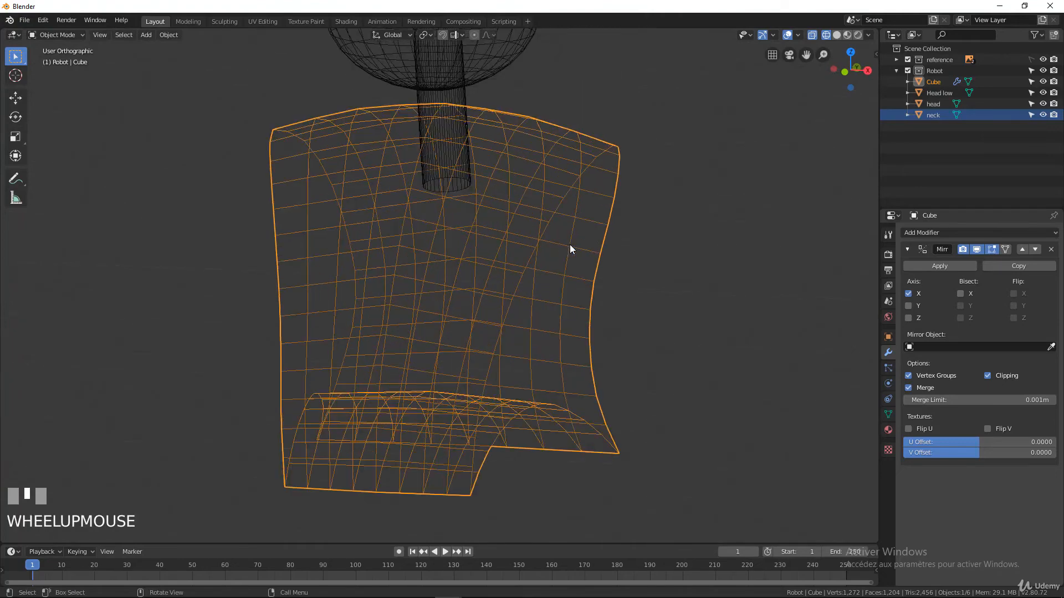
key(Tab)
middle_drag(552, 250, 503, 271)
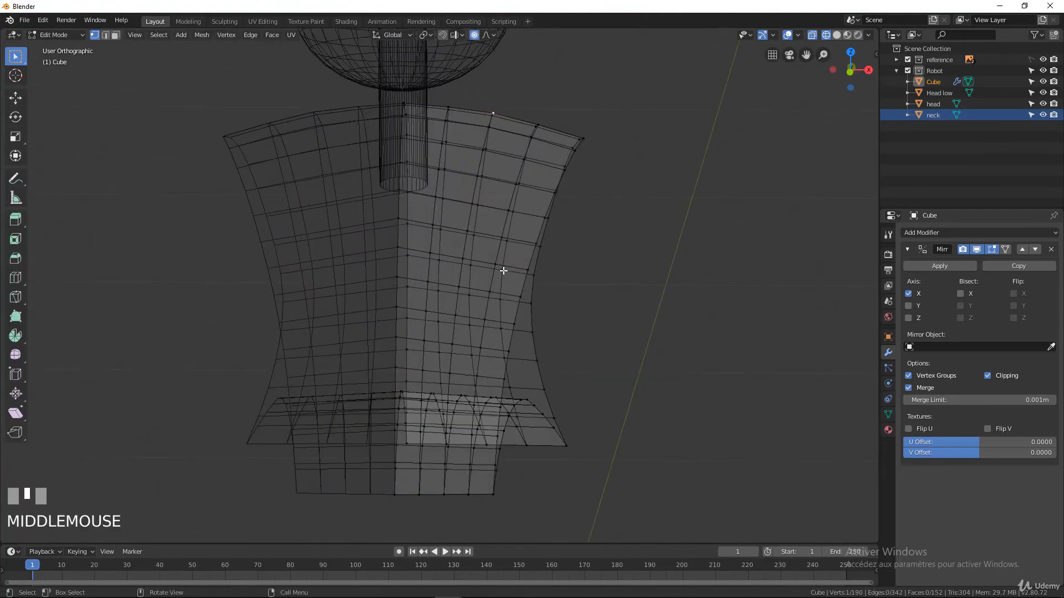
key(KP_1)
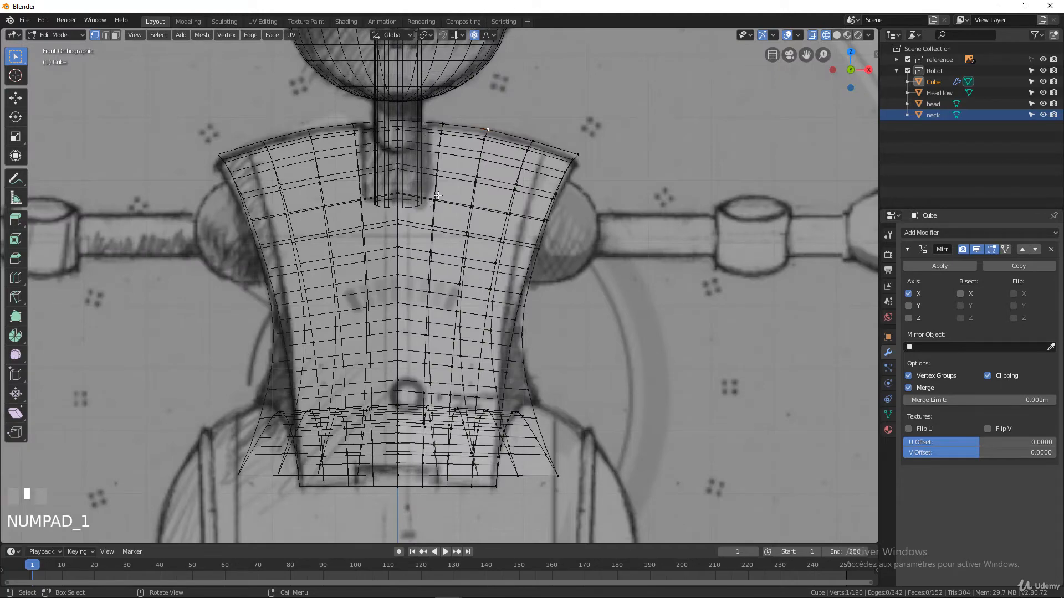
scroll(342, 488, up, 1)
shift+middle_drag(342, 489, 340, 335)
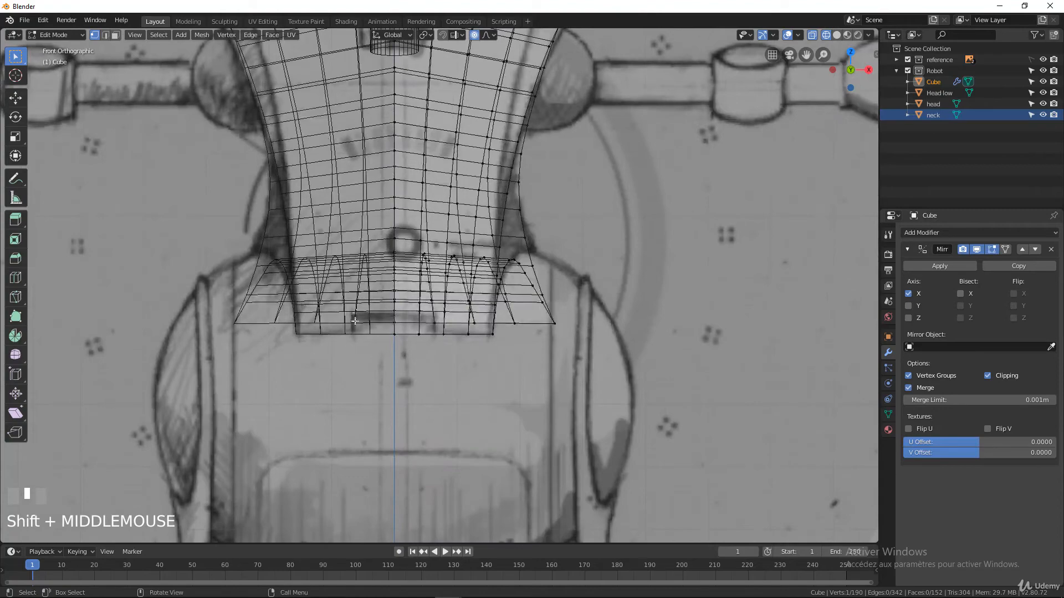
scroll(435, 335, down, 2)
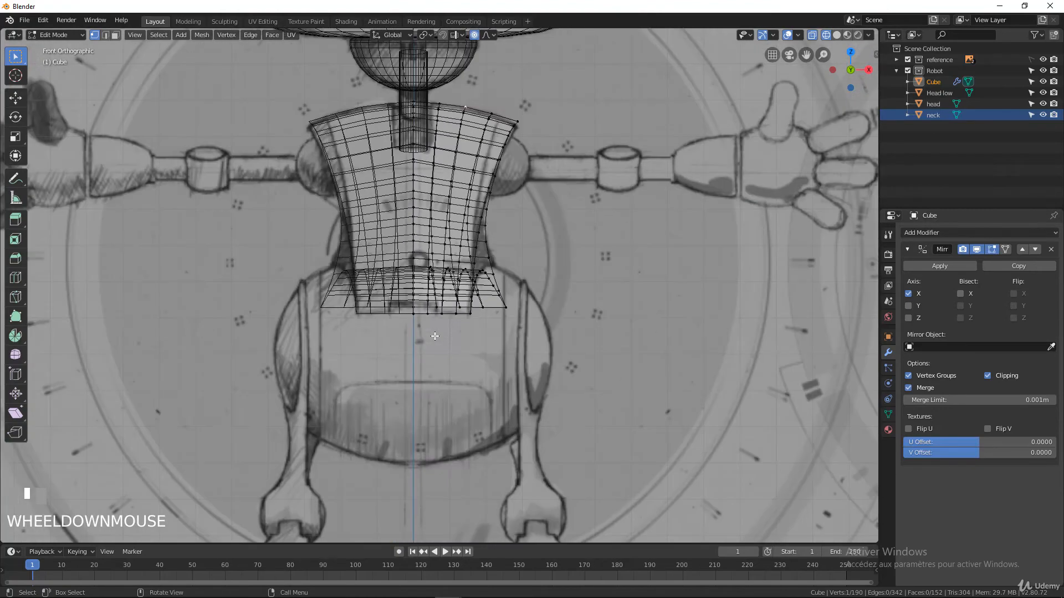
Examine the side profile of the torso and the neighbouring front sketch of the robot in the reference image.
key(Tab)
key(KP_3)
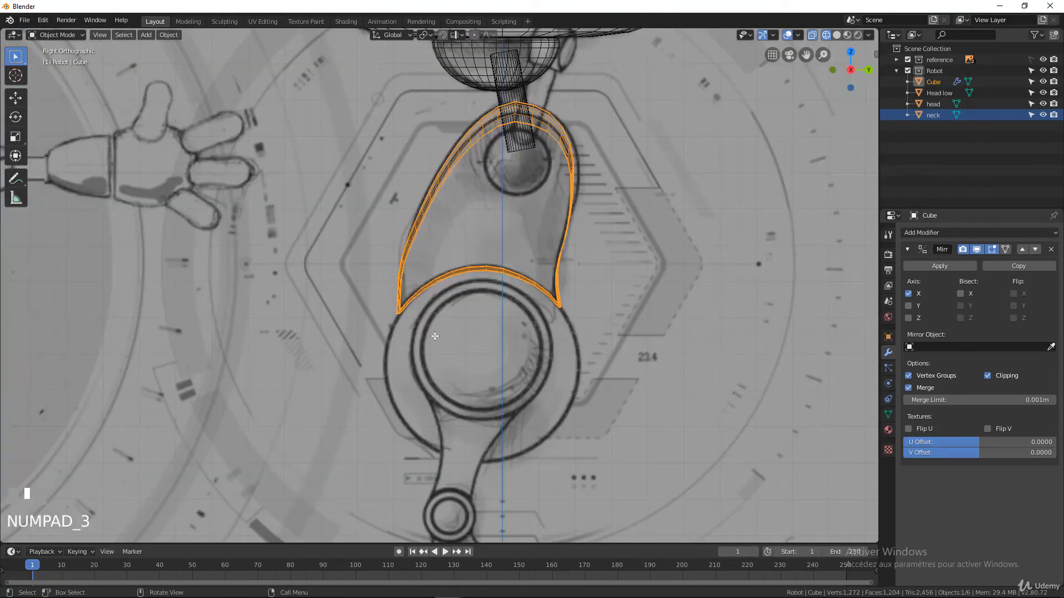
scroll(435, 336, down, 4)
shift+middle_drag(421, 344, 462, 347)
scroll(478, 458, up, 6)
mouse_move(485, 471)
shift+middle_down()
mouse_move(494, 360)
mouse_move(482, 305)
shift+middle_up()
scroll(494, 358, up, 3)
scroll(492, 301, down, 2)
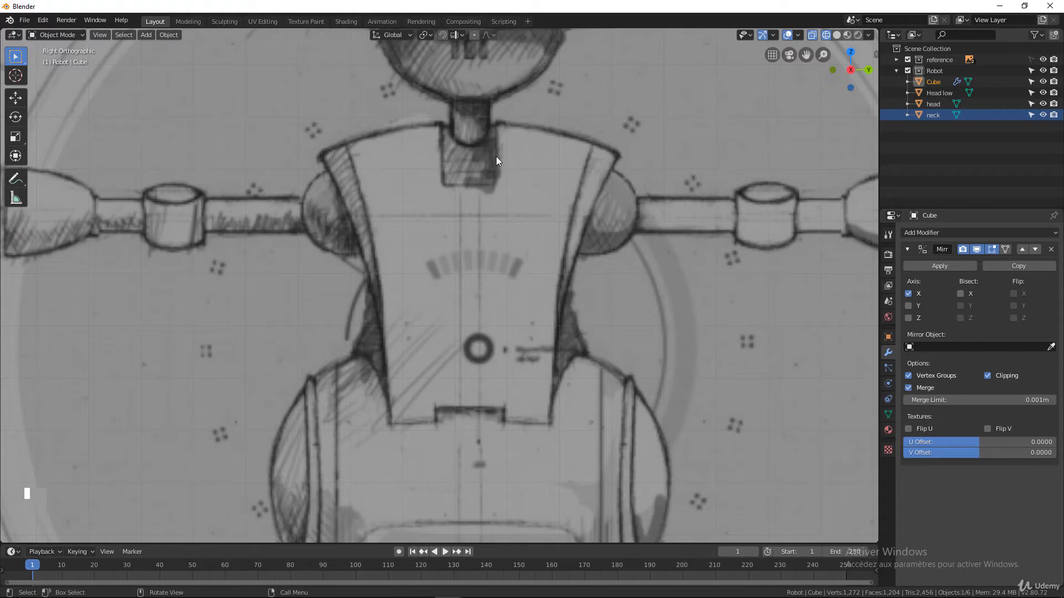
scroll(530, 277, down, 5)
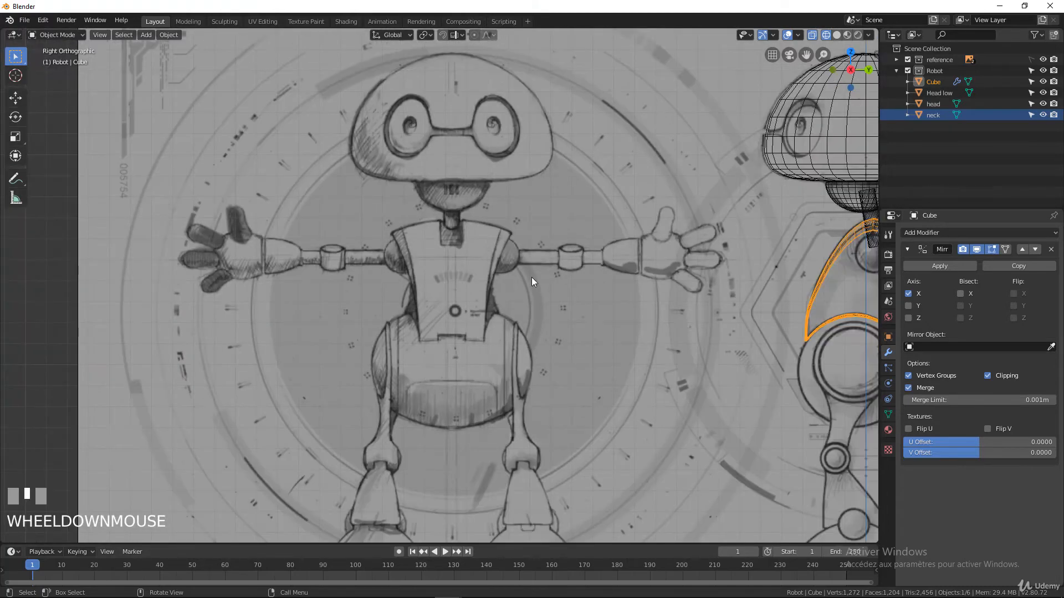
shift+middle_drag(531, 277, 376, 228)
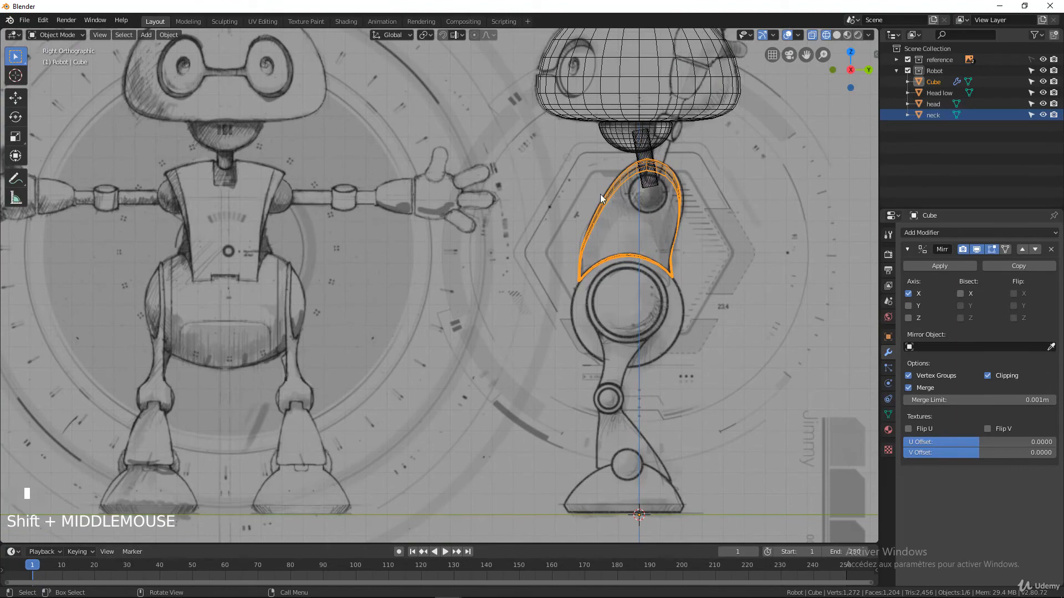
Isolate the open outer side loop of the torso mesh by hiding all the other vertices.
mouse_move(600, 194)
middle_down()
mouse_move(613, 231)
mouse_move(604, 170)
middle_up()
key(Tab)
scroll(641, 199, up, 4)
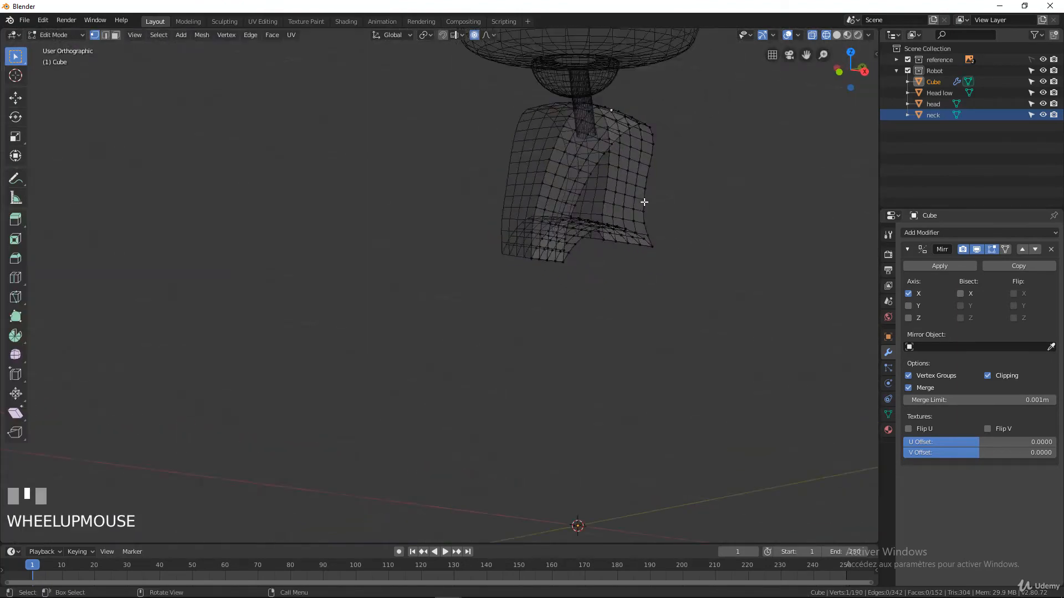
alt+click(660, 145)
shift+middle_drag(660, 145, 565, 347)
scroll(579, 401, up, 2)
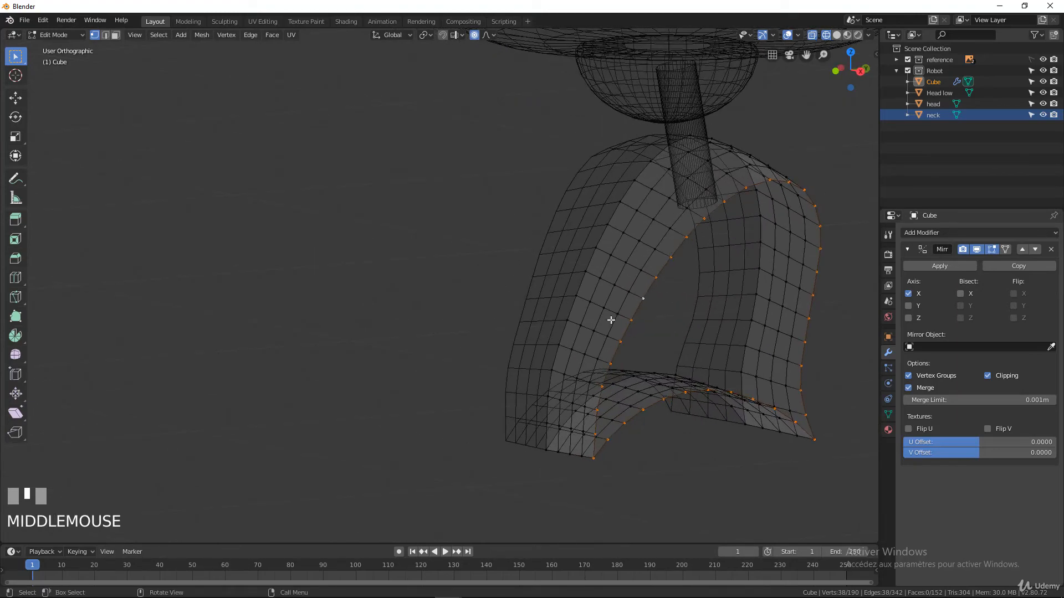
scroll(704, 267, up, 2)
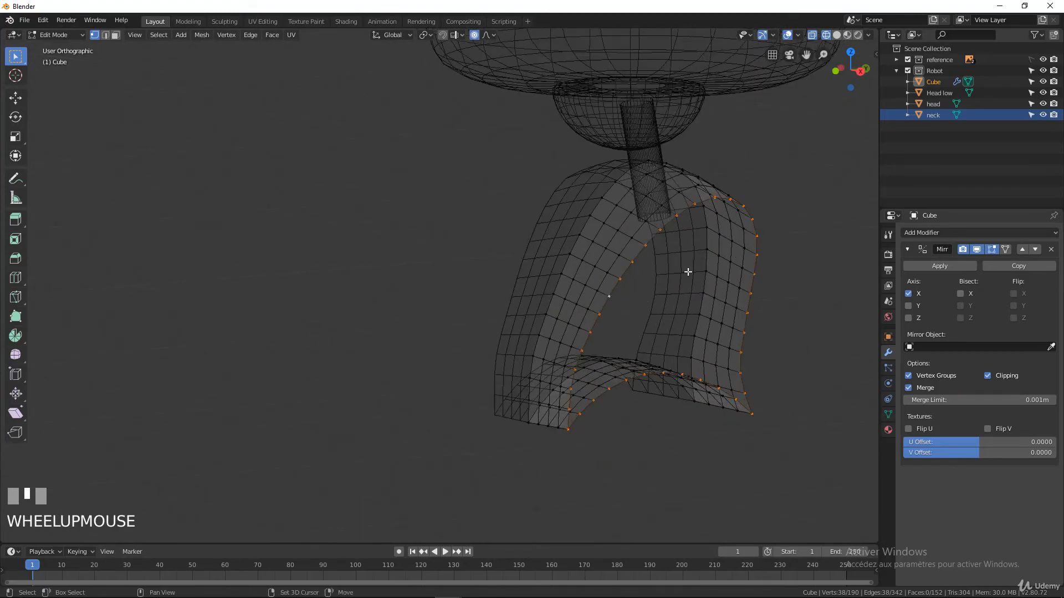
shift+middle_drag(687, 273, 494, 209)
scroll(499, 311, up, 2)
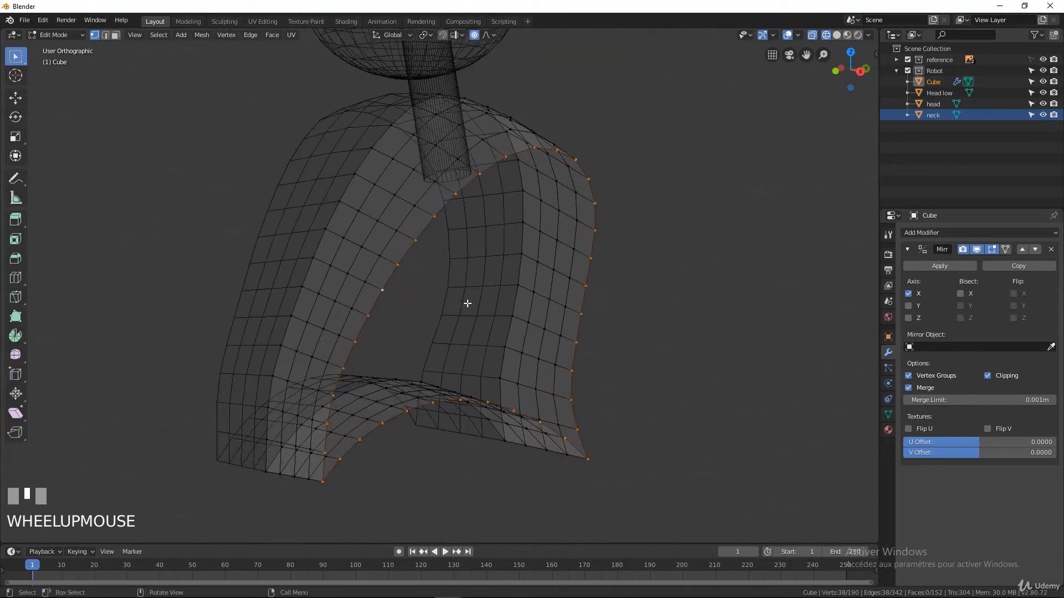
shift+middle_drag(466, 304, 454, 202)
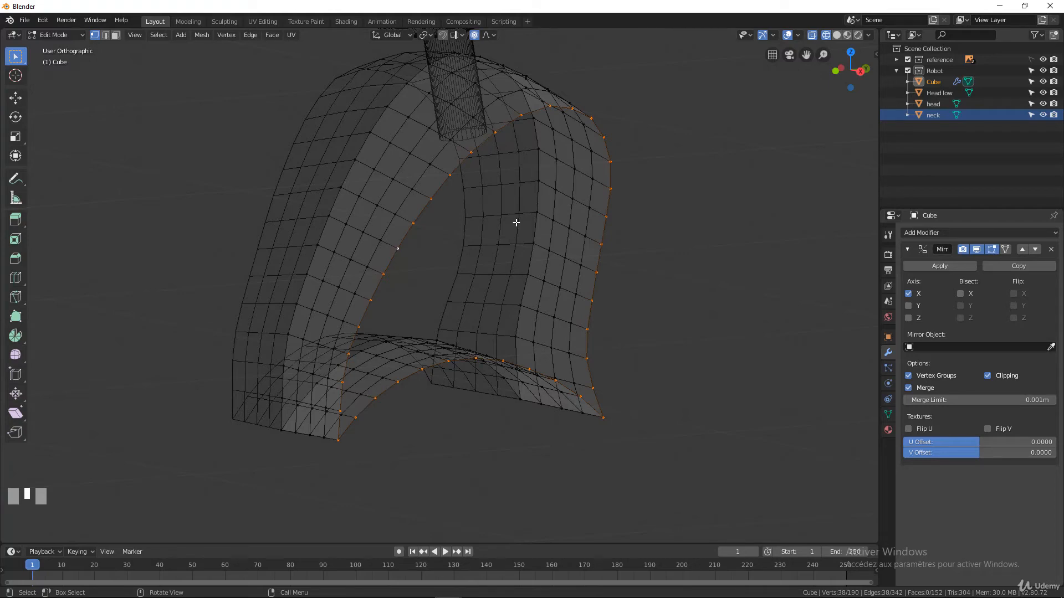
middle_drag(516, 222, 423, 212)
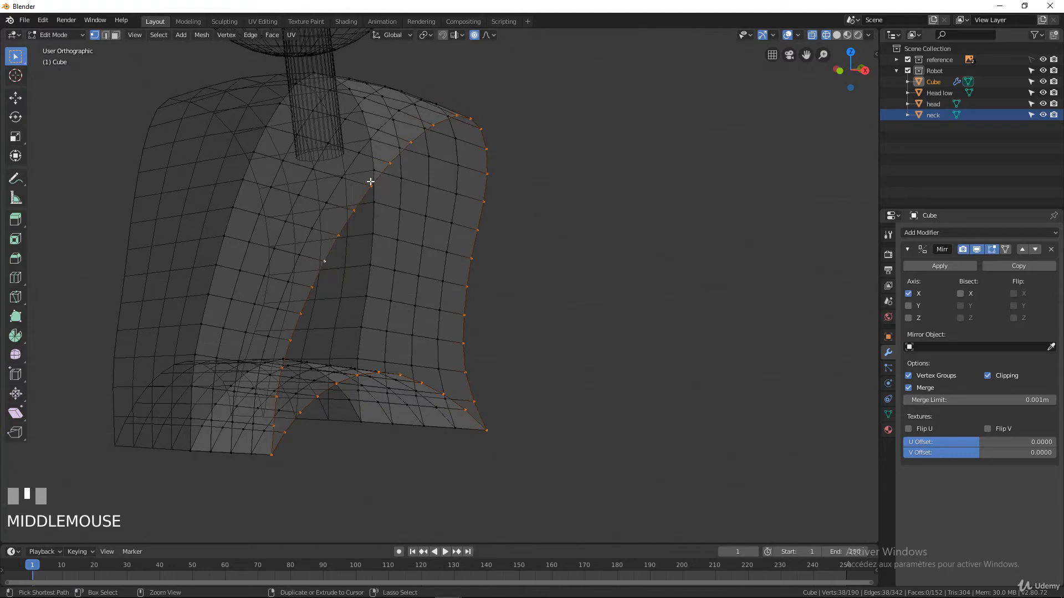
key(ctrl+i)
key(h)
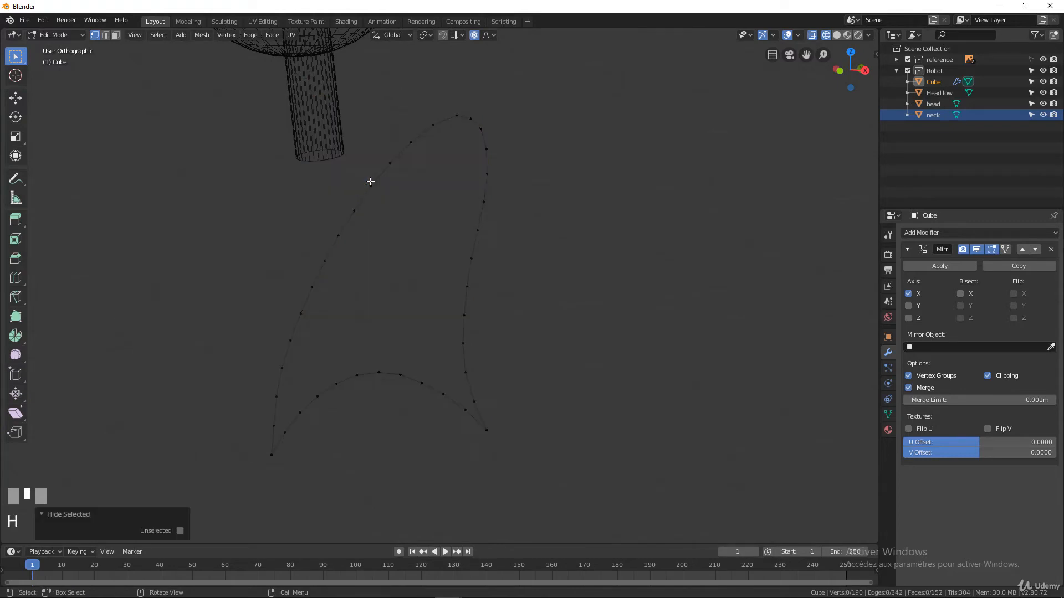
Show the model in solid shading from the right side view and hide the reference collection.
middle_drag(412, 183, 476, 149)
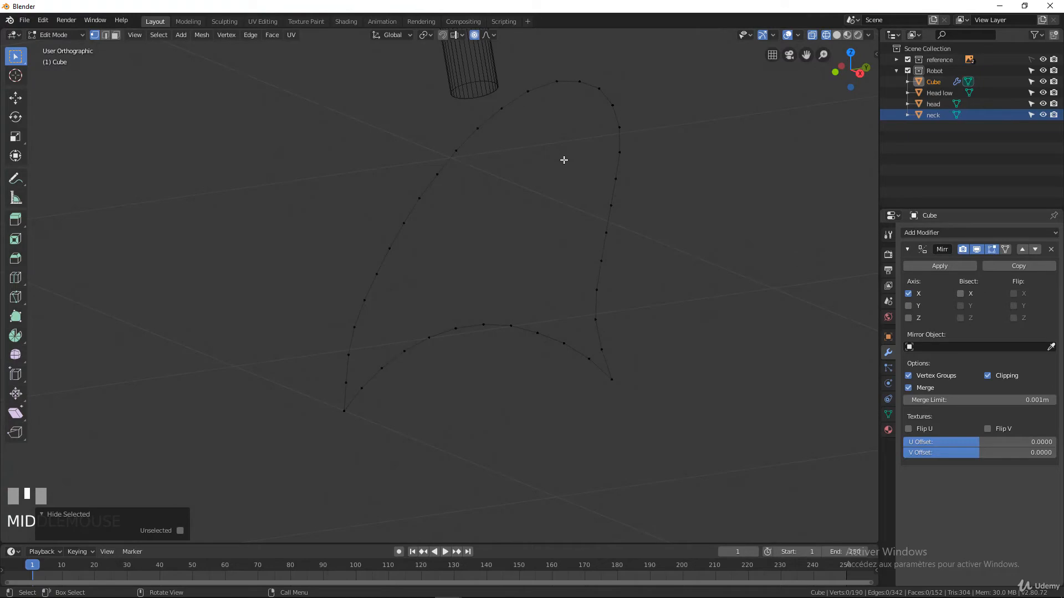
key(z)
click(668, 161)
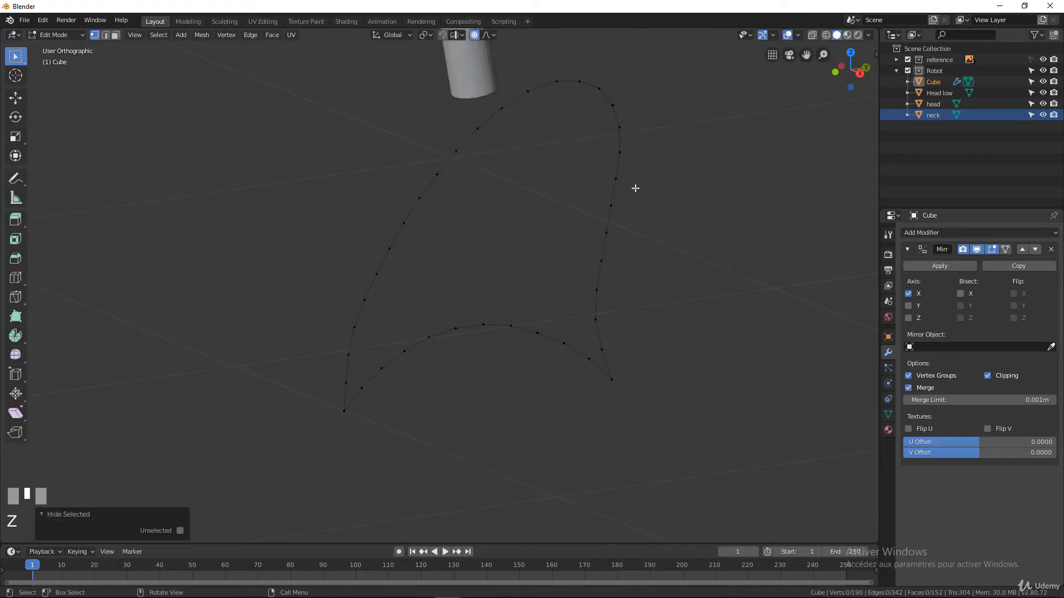
mouse_move(634, 188)
middle_down()
mouse_move(522, 258)
mouse_move(582, 289)
mouse_move(548, 295)
mouse_move(559, 303)
middle_up()
scroll(559, 303, down, 5)
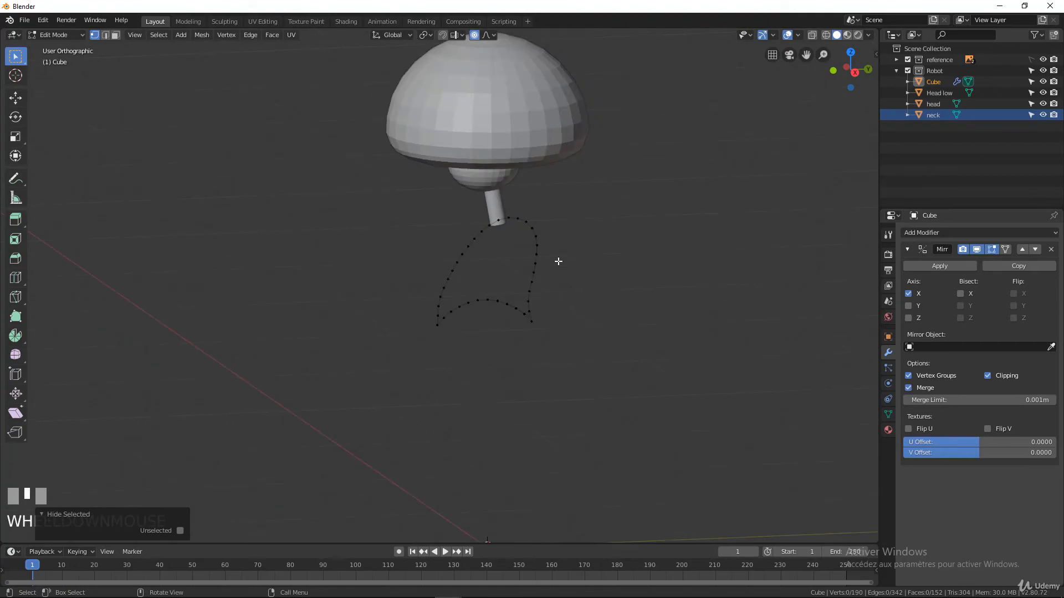
key(KP_3)
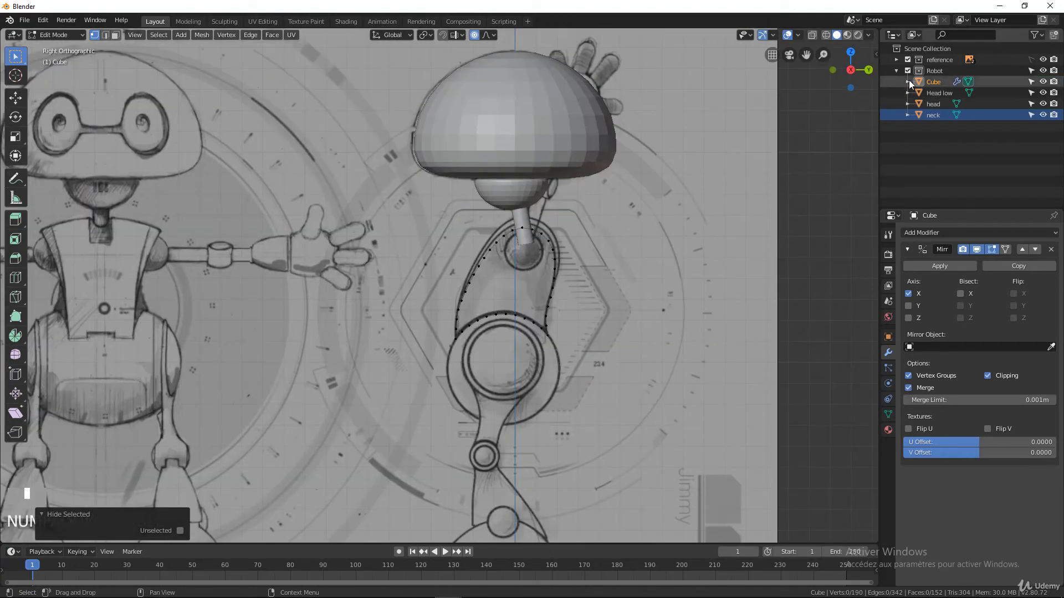
click(1043, 59)
Extrude the inner vertices of the side loop's lower arc, excluding both corner points, about 0.033 m upward along Z.
scroll(598, 299, up, 5)
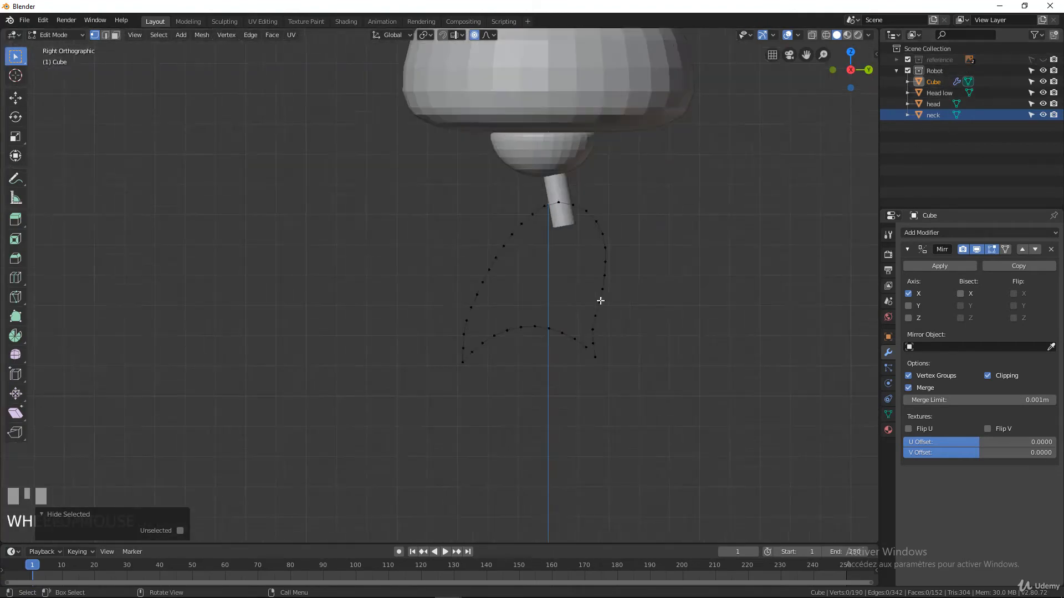
shift+middle_drag(599, 299, 486, 289)
scroll(572, 285, up, 6)
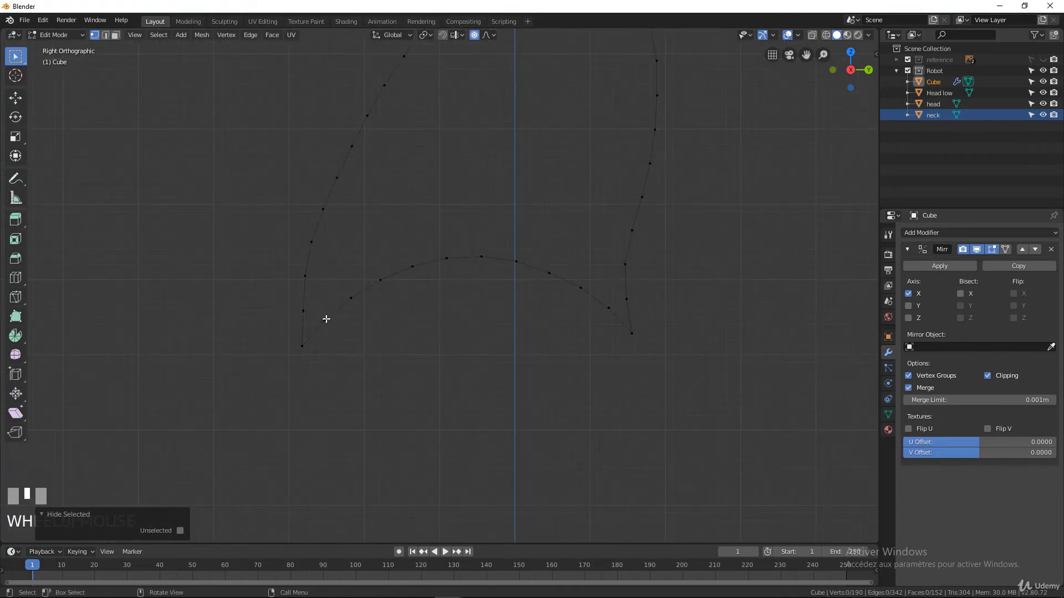
click(325, 320)
shift+click(351, 298)
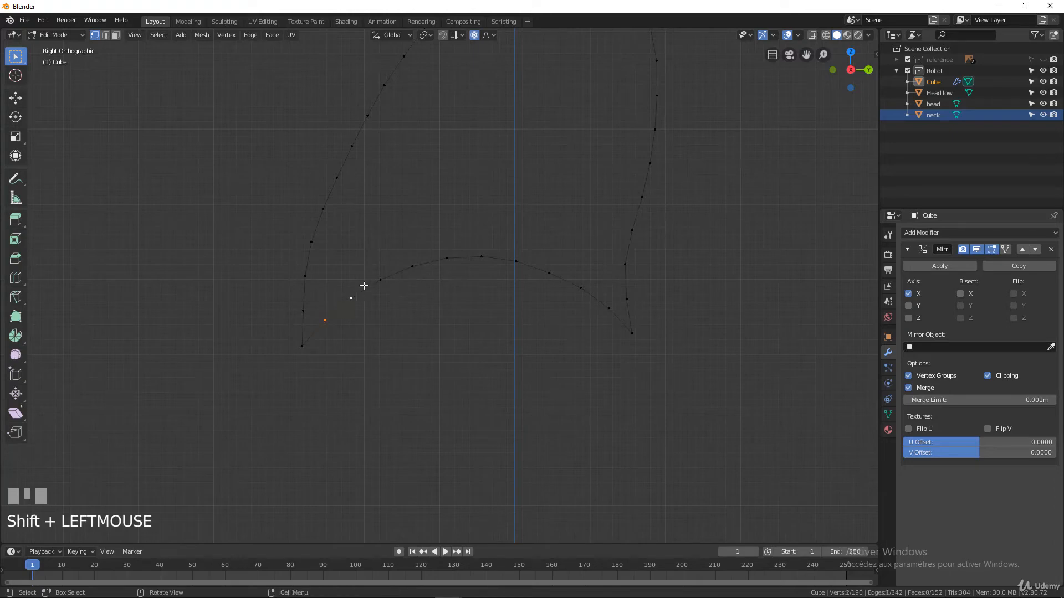
key(c)
mouse_move(359, 288)
mouse_down()
mouse_move(582, 288)
mouse_move(601, 301)
mouse_up()
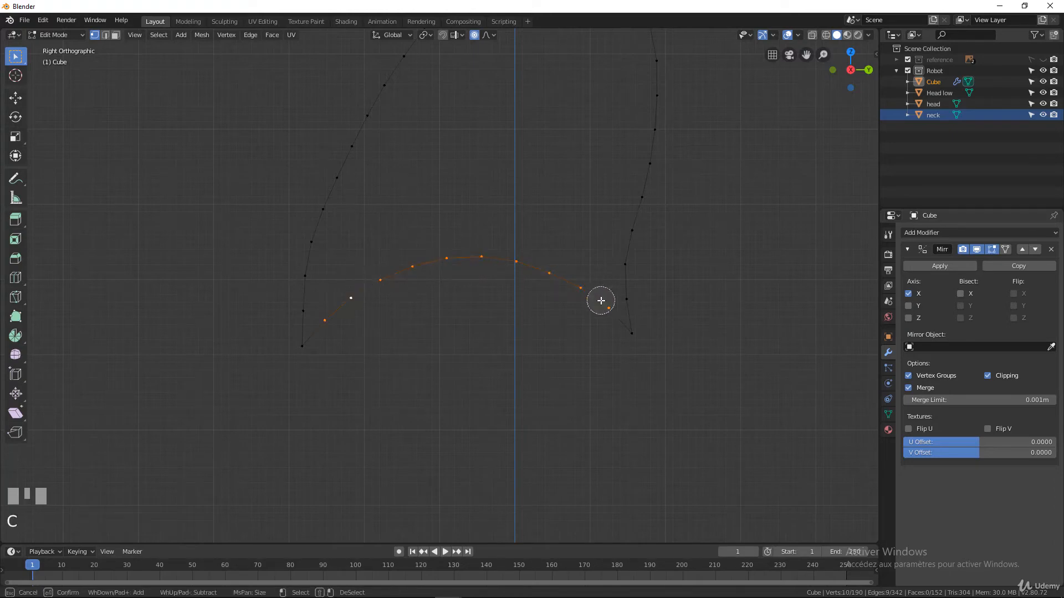
right_click(601, 301)
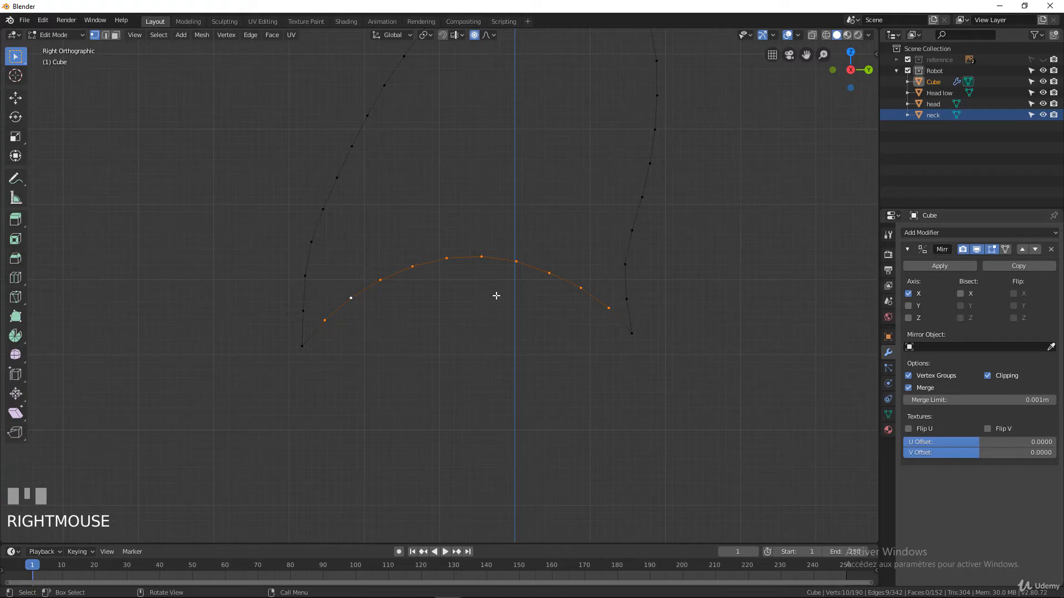
key(e)
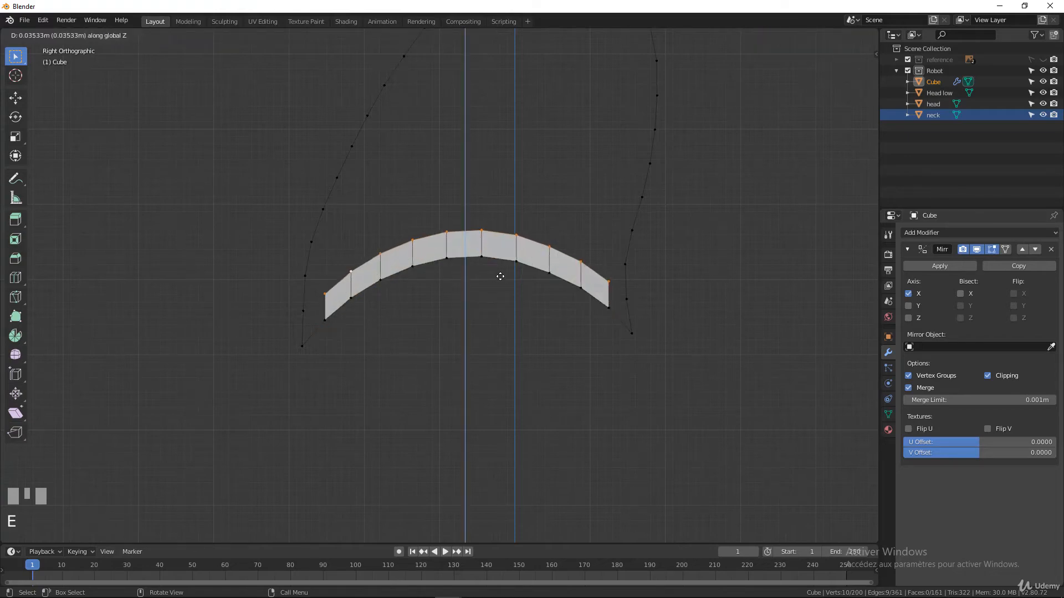
click(501, 277)
Turn off proportional editing and scale the extruded row to about 0.97.
key(s)
right_click(711, 190)
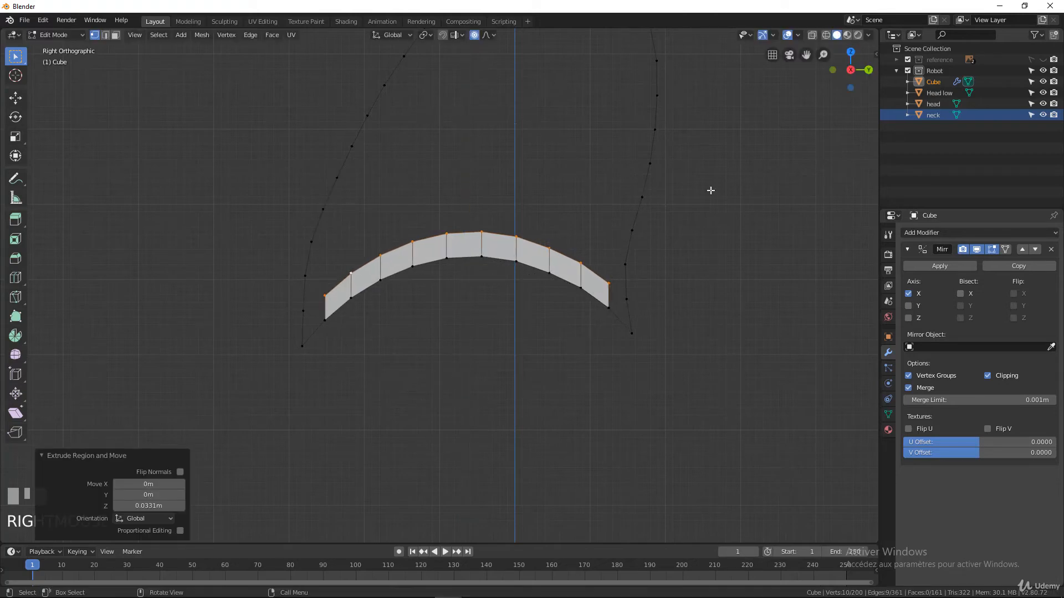
click(475, 35)
key(s)
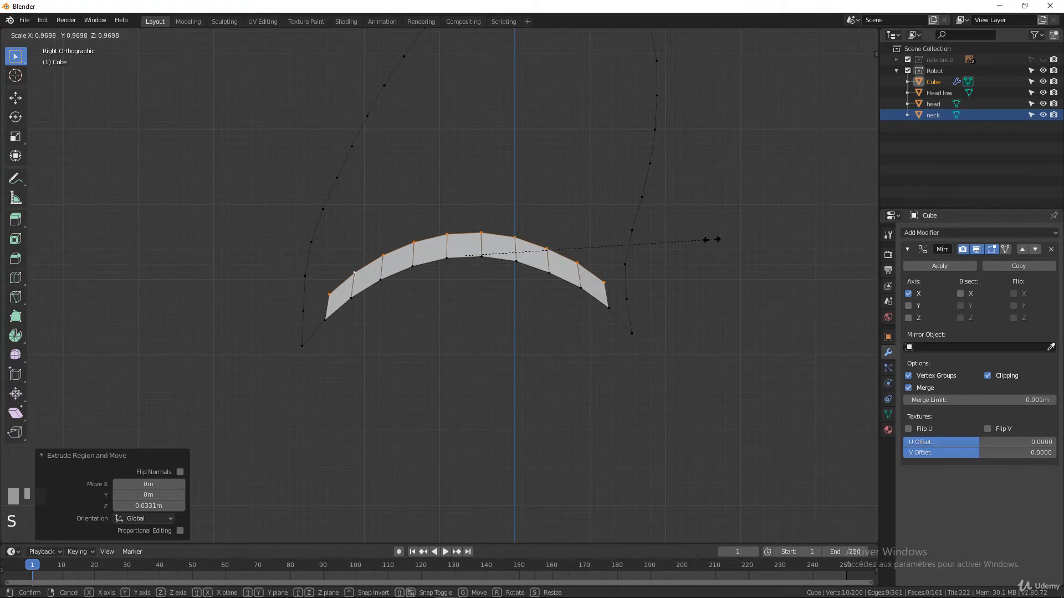
click(713, 238)
Fill the rear lower corner with a quad face between the arched strip's end and the torso outline.
click(616, 311)
shift+click(628, 329)
shift+click(626, 299)
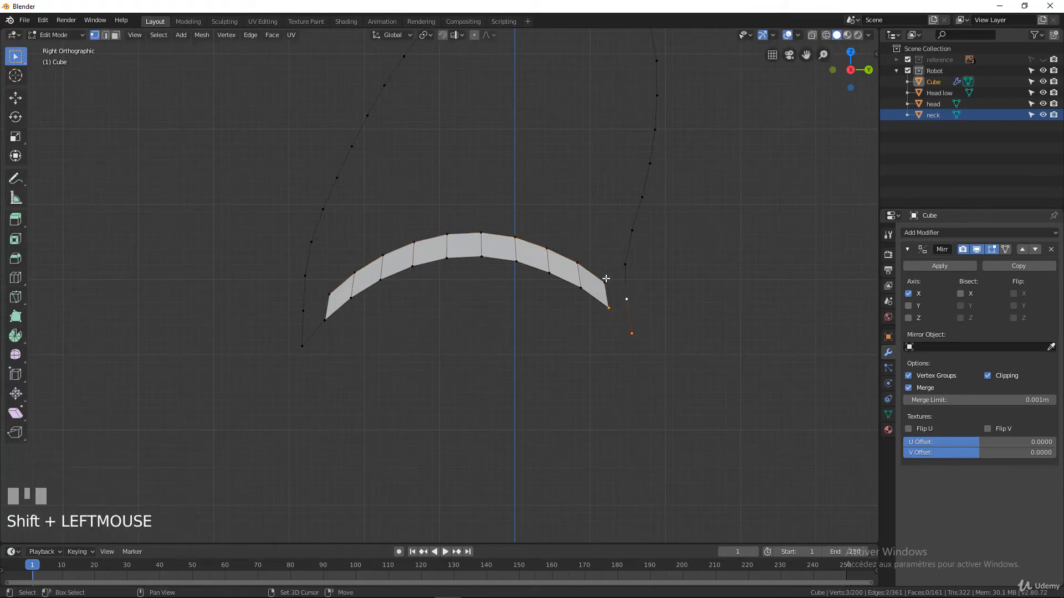
shift+click(604, 282)
key(f)
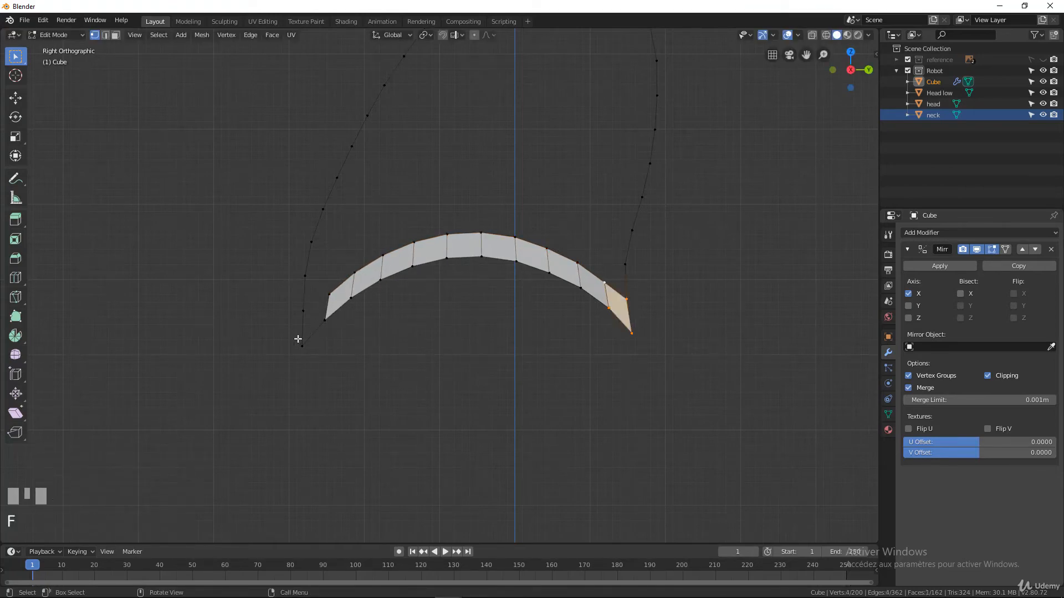
Fill the front lower corner with a quad face between the arched strip's end and the torso outline.
click(325, 320)
shift+click(302, 346)
shift+click(303, 310)
shift+click(332, 293)
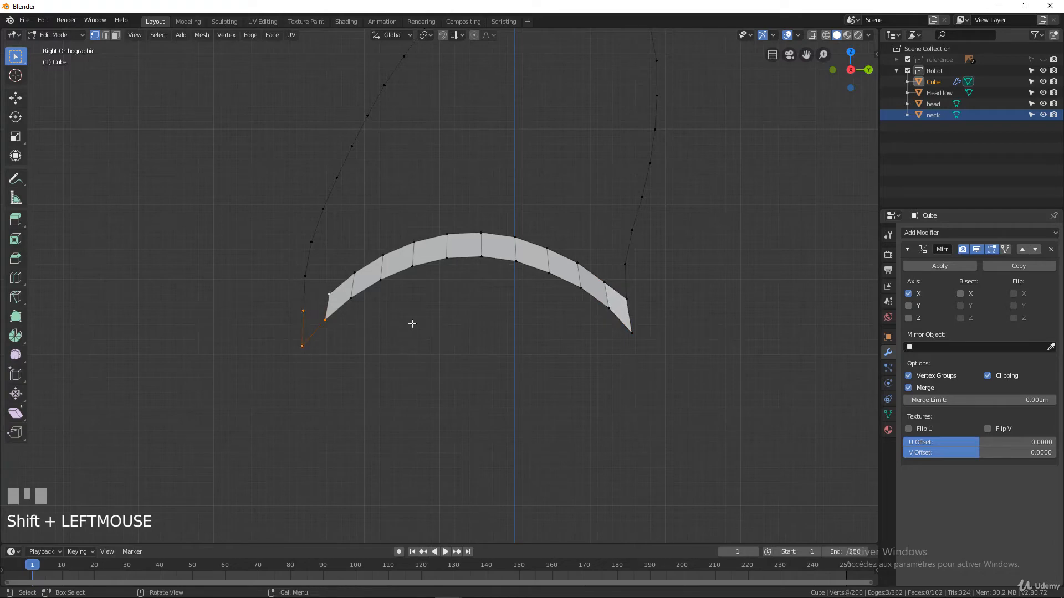
key(f)
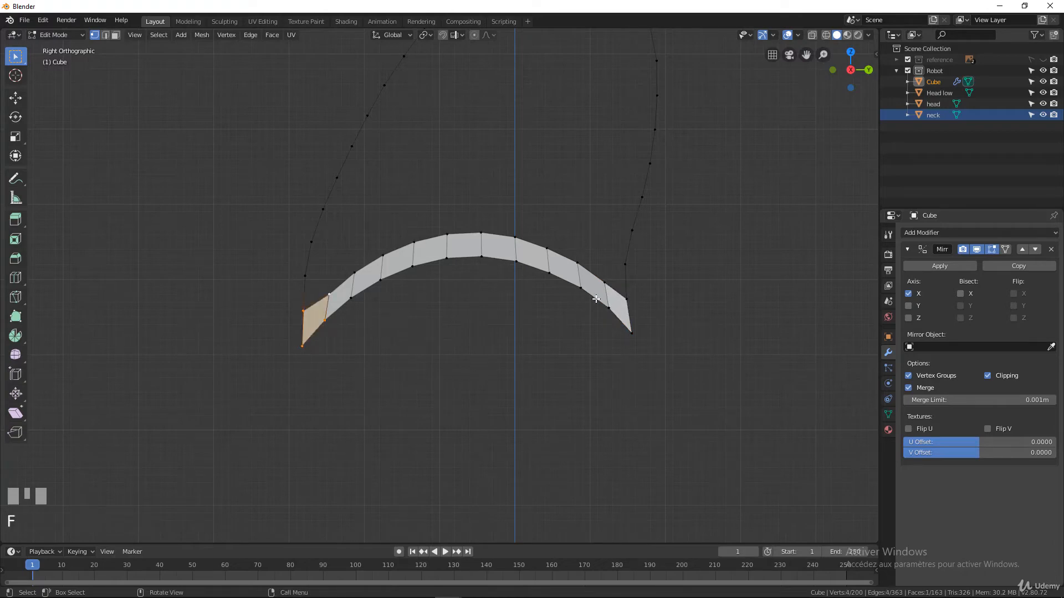
Extrude the ten inner vertices of the arched strip's upper edge about 0.041 m upward.
scroll(596, 299, down, 2)
shift+middle_drag(456, 249, 456, 297)
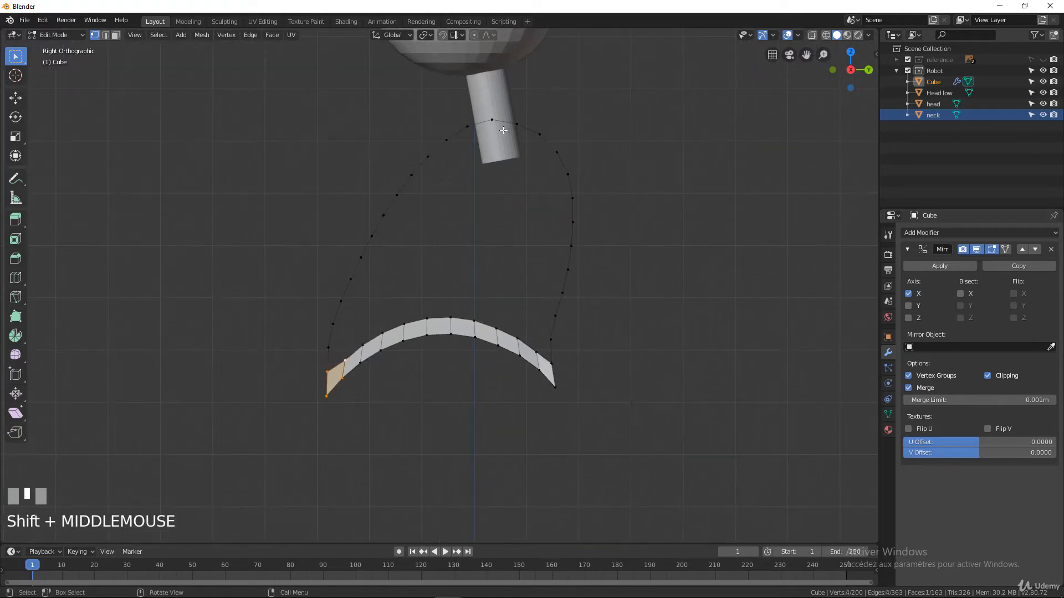
click(348, 358)
shift+click(369, 343)
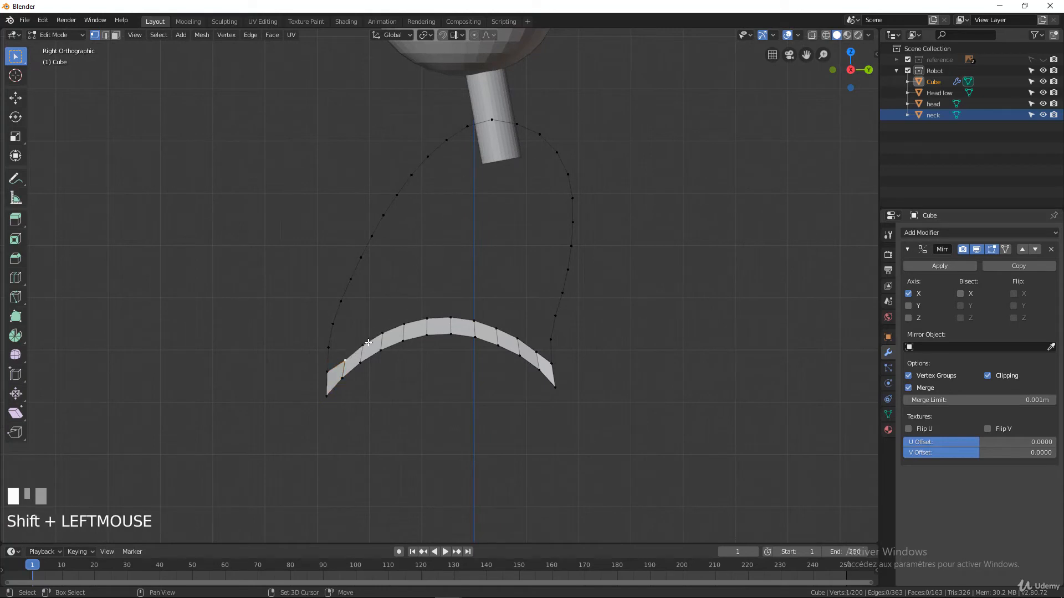
shift+click(383, 335)
shift+click(409, 325)
key(c)
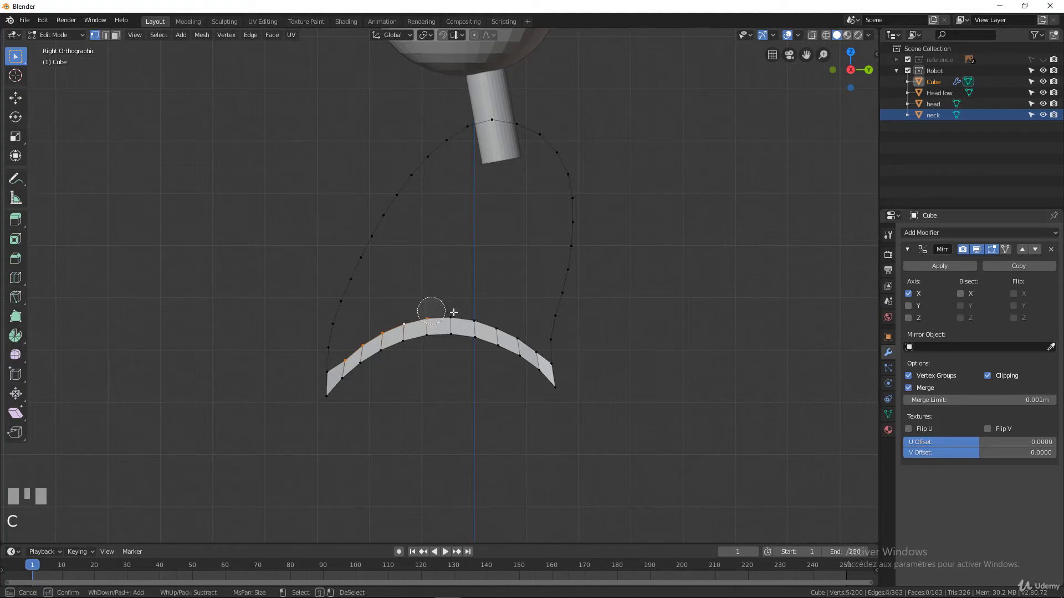
drag(428, 309, 534, 334)
right_click(514, 329)
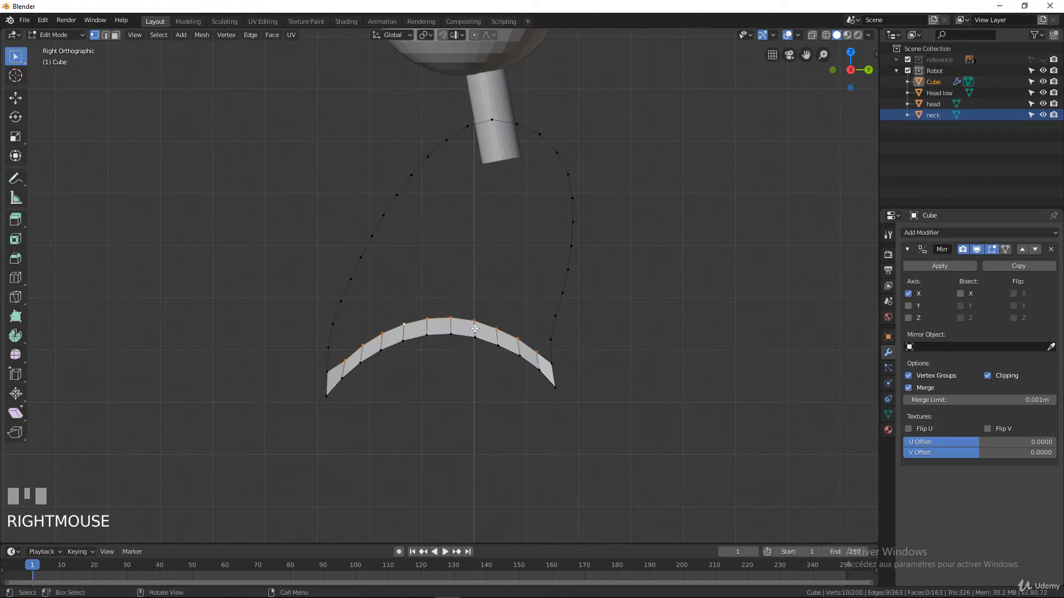
key(e)
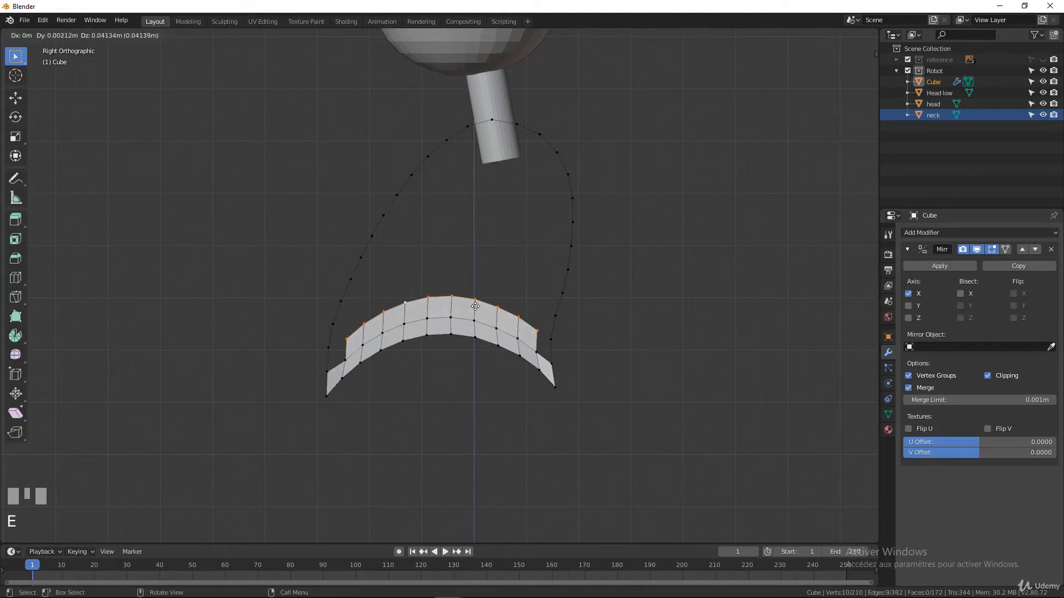
click(475, 307)
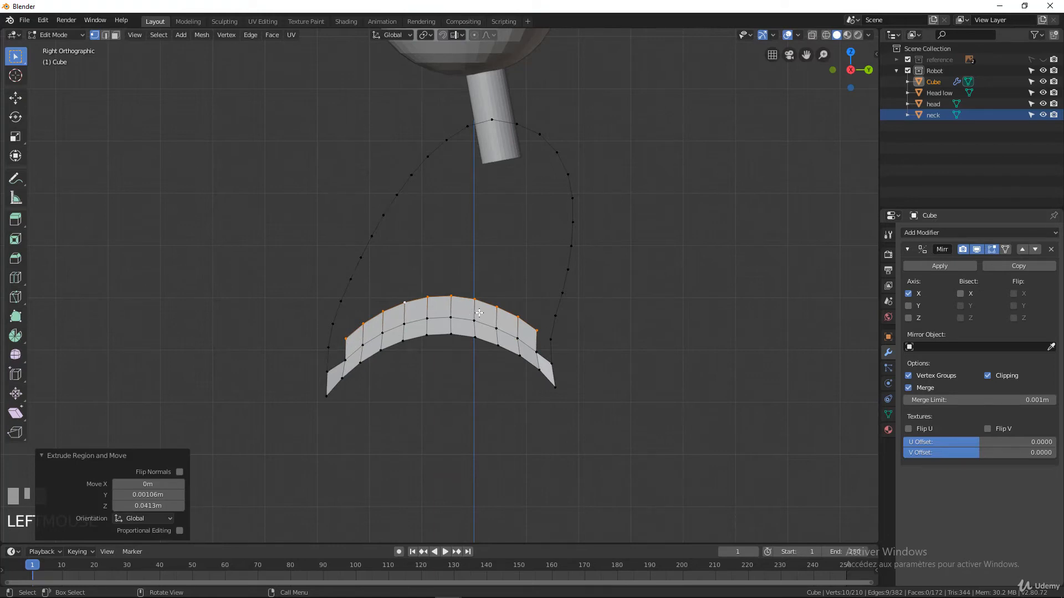
Extrude two more rows upward, about 0.035 m and 0.043 m, rotating the first by 1.23° and scaling it to 0.954.
key(e)
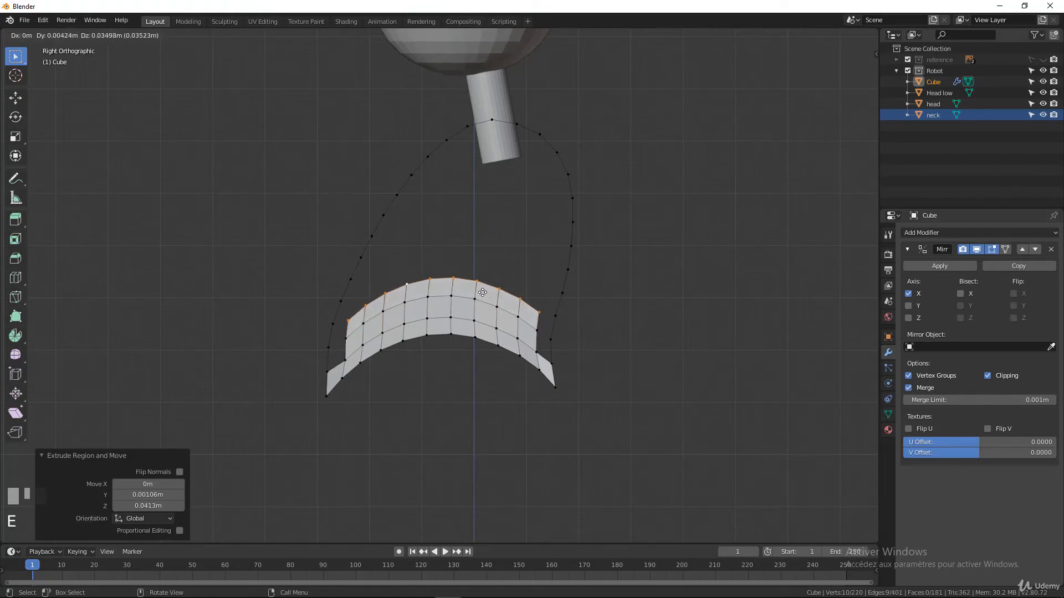
click(507, 299)
key(r)
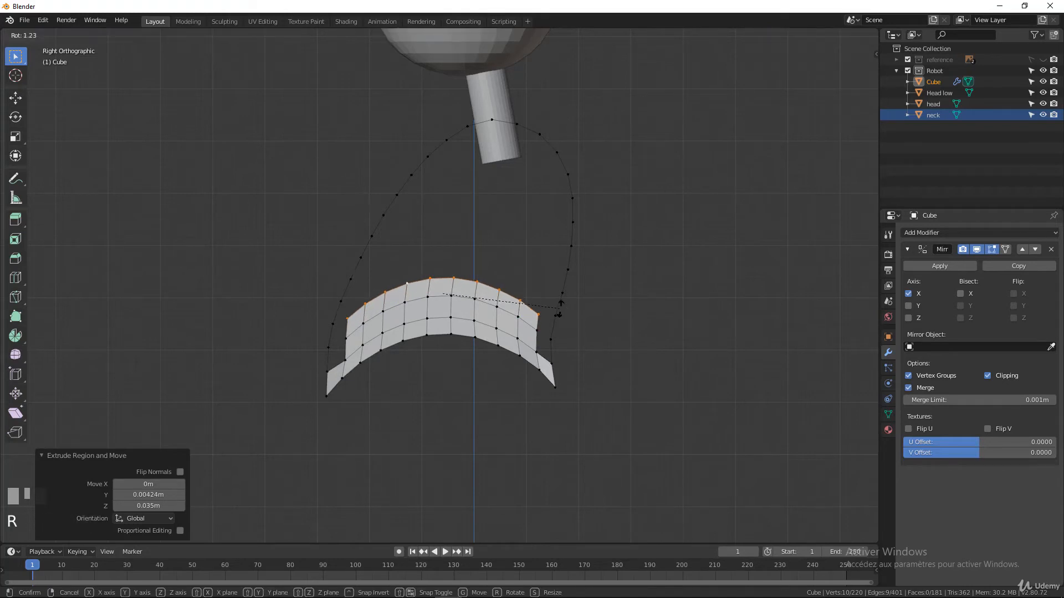
click(559, 309)
key(s)
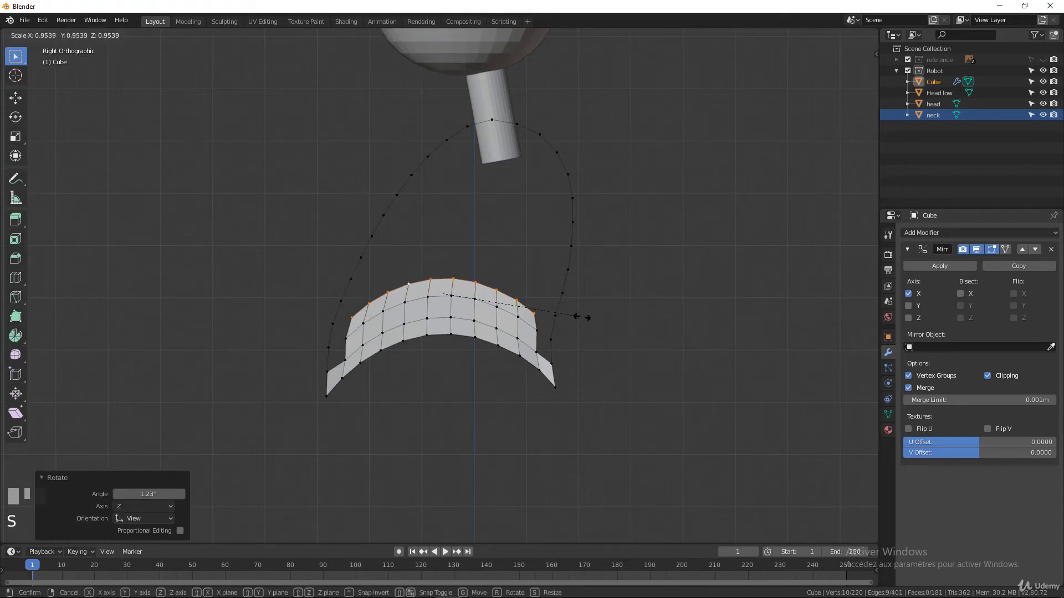
click(582, 318)
key(e)
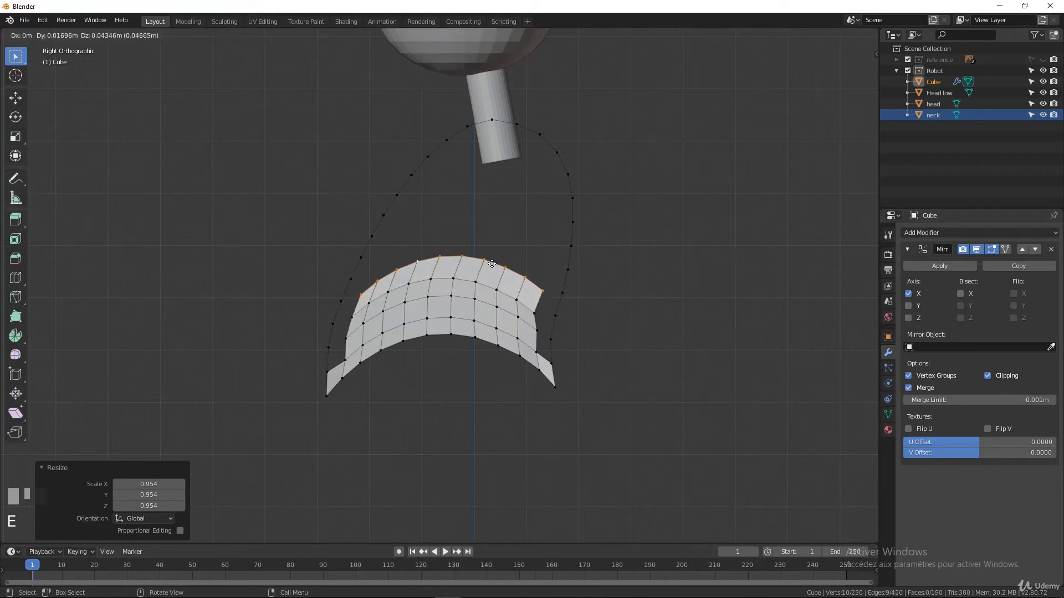
click(491, 264)
Fill three successive faces between the rear edge of the side grid and the torso outline, starting above the rear corner face.
click(531, 333)
shift+click(554, 331)
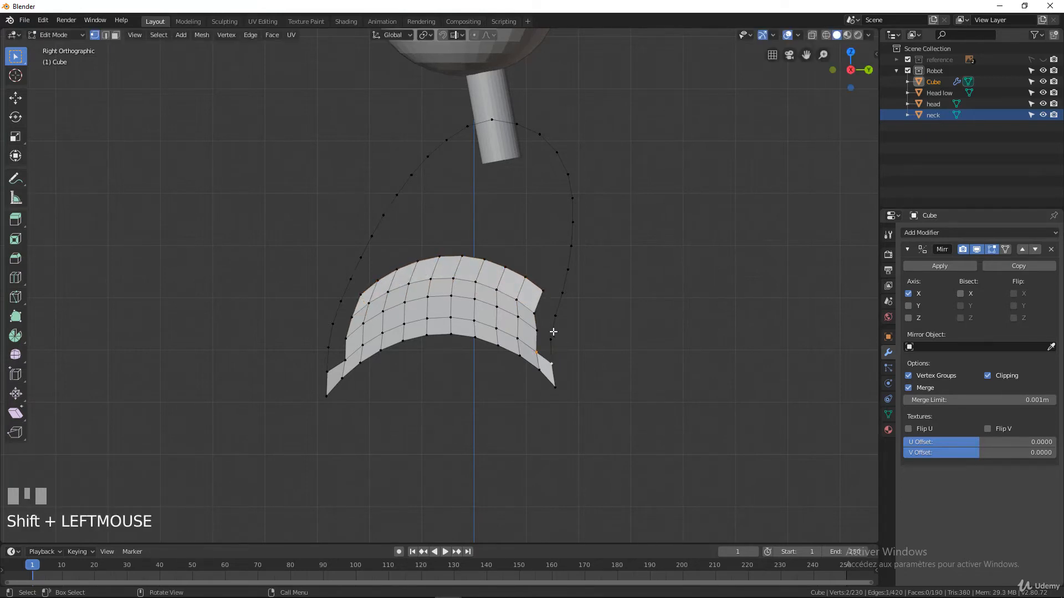
key(f)
key(f)
key(f)
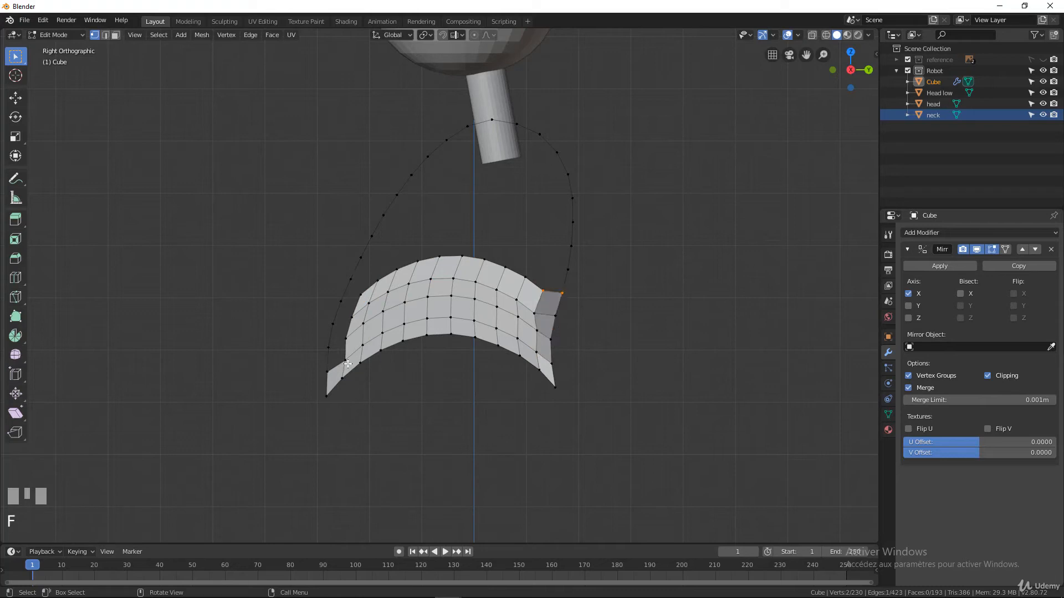
Fill three successive faces between the front edge of the side grid and the torso outline, starting above the front corner face.
click(326, 371)
shift+click(344, 360)
key(f)
key(f)
key(f)
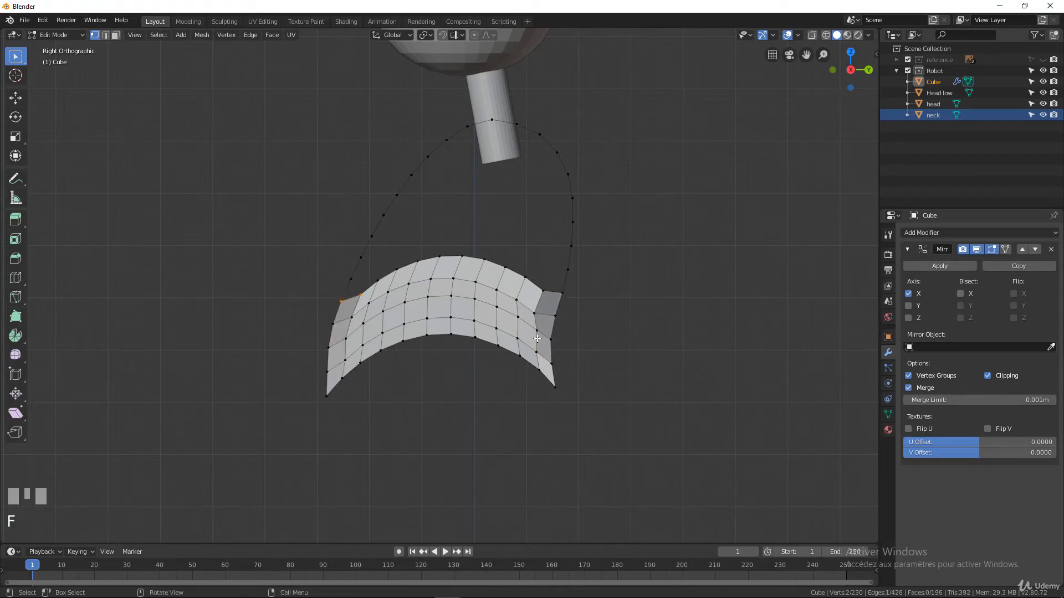
Extrude the grid's ten-vertex top row twice along the outline's slant, about 0.034 m and 0.046 m in Z.
click(365, 290)
ctrl+click(533, 281)
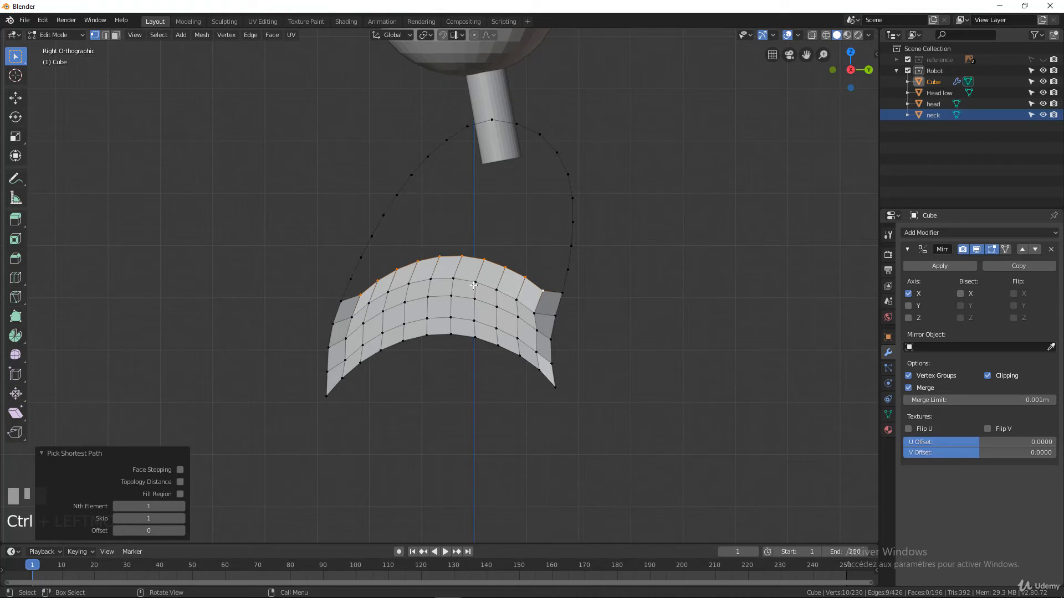
key(e)
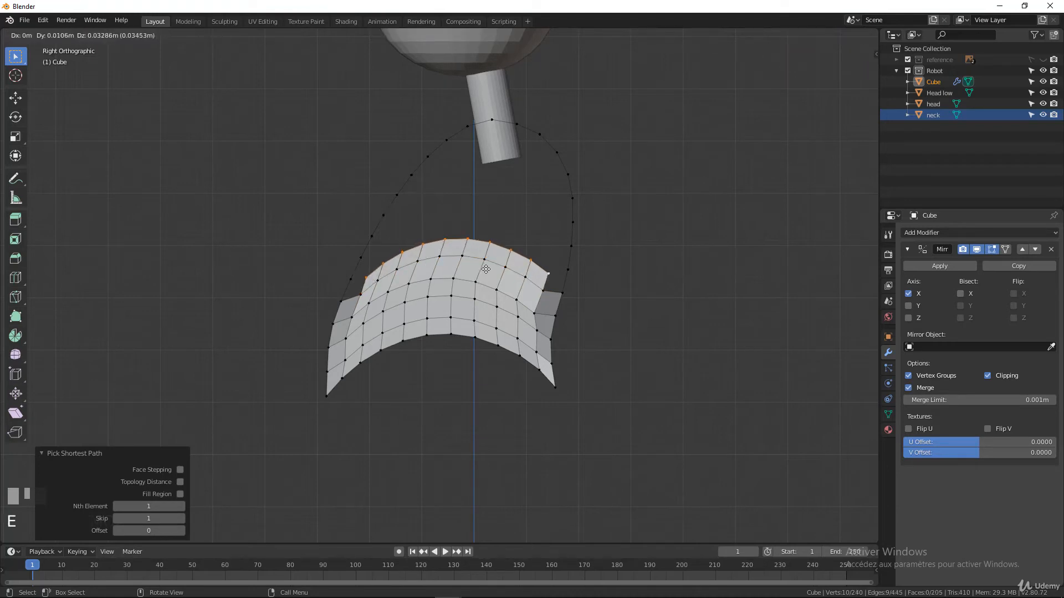
click(486, 269)
key(e)
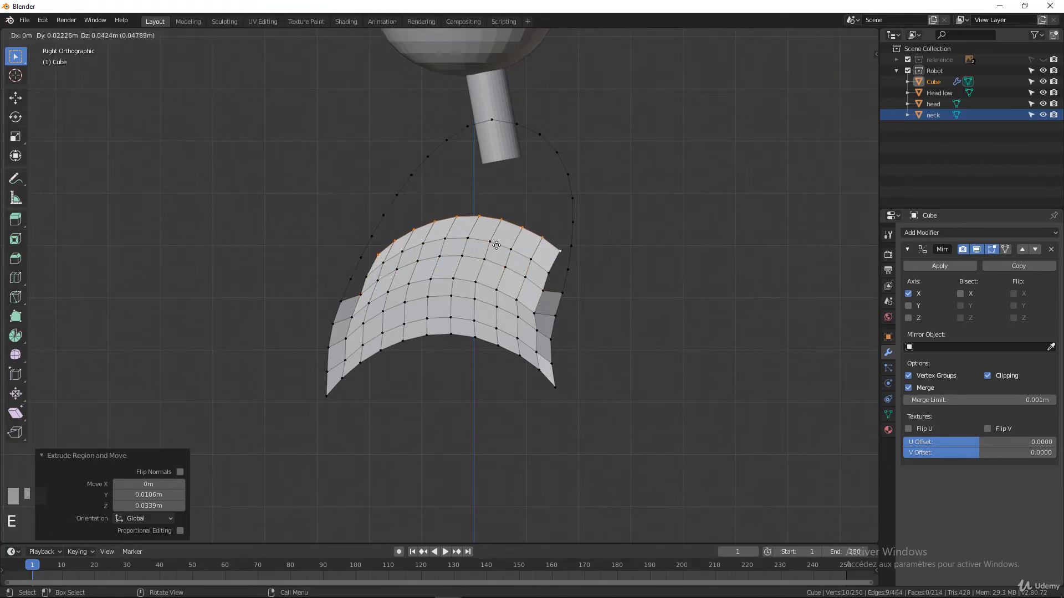
click(495, 245)
Extrude the grid's top row twice more, about 0.036 m and 0.039 m in Z, and scale the last row to about 0.887.
key(e)
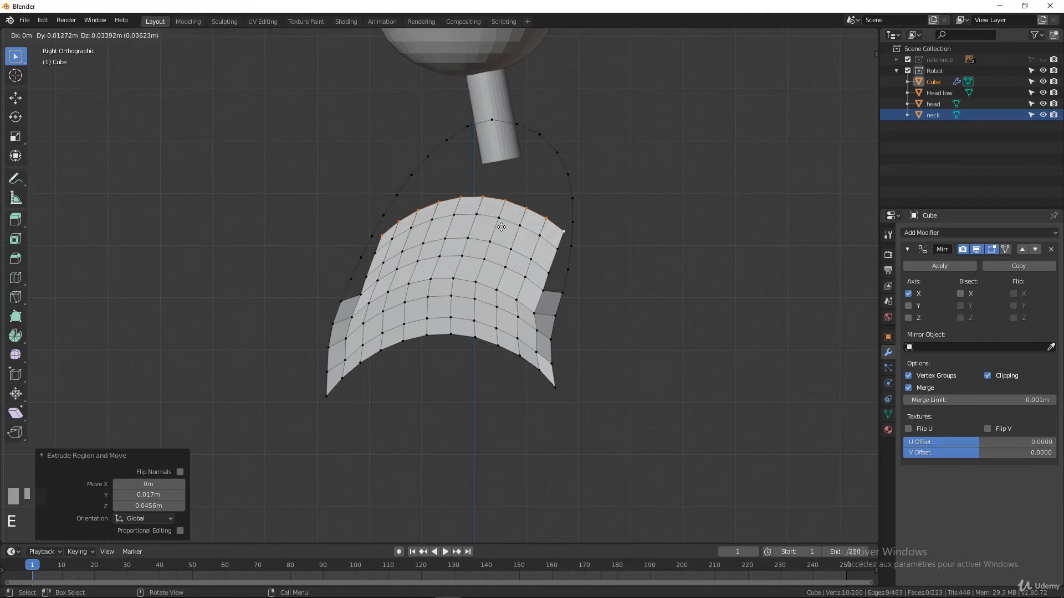
click(571, 240)
key(e)
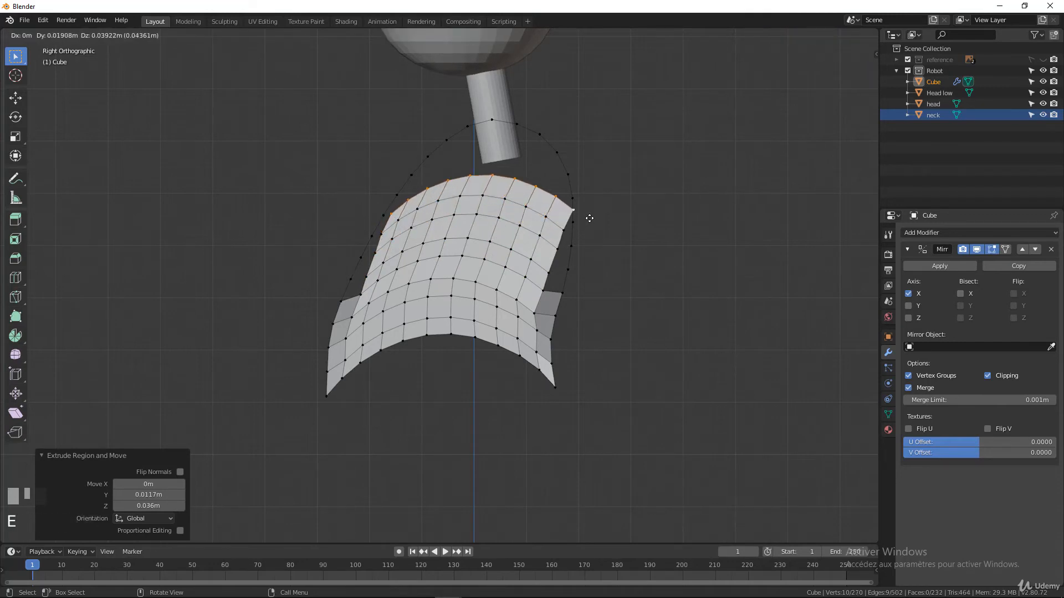
click(589, 219)
key(s)
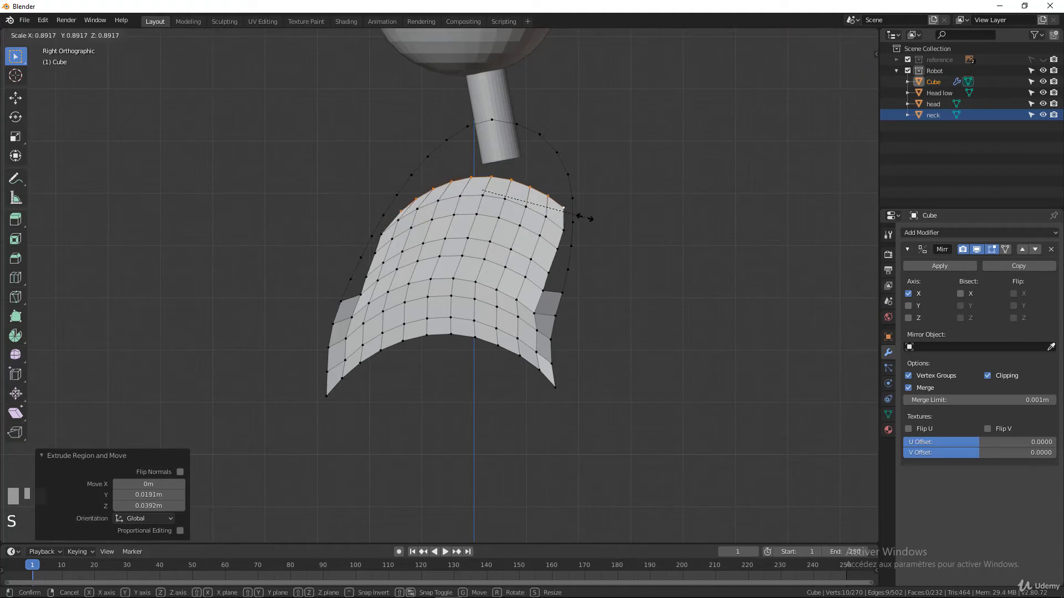
click(582, 217)
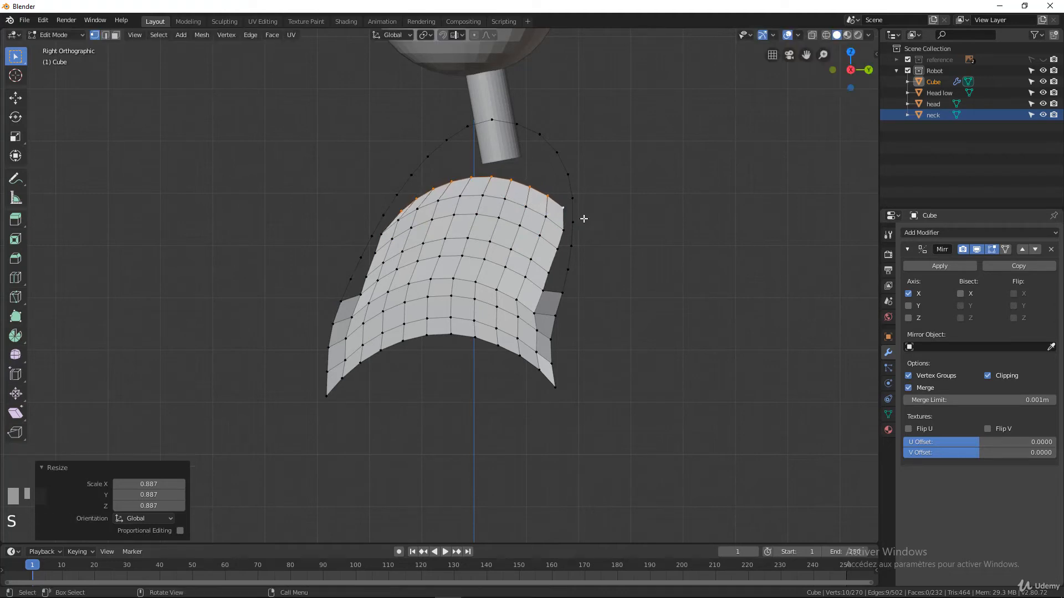
Fill four successive faces between the grid's rear edge and the torso outline, continuing above the existing rear faces up to the top row.
click(571, 290)
shift+click(577, 287)
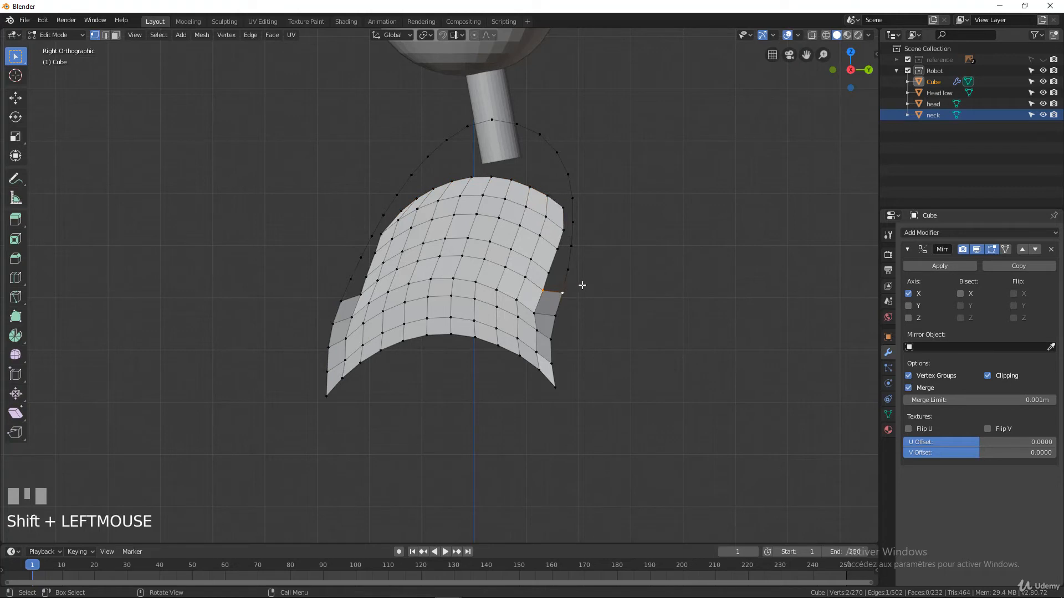
key(f)
key(f)
key(f)
Fill four successive faces between the grid's front edge and the outline up to the top row, undoing any extra face beyond it.
click(363, 292)
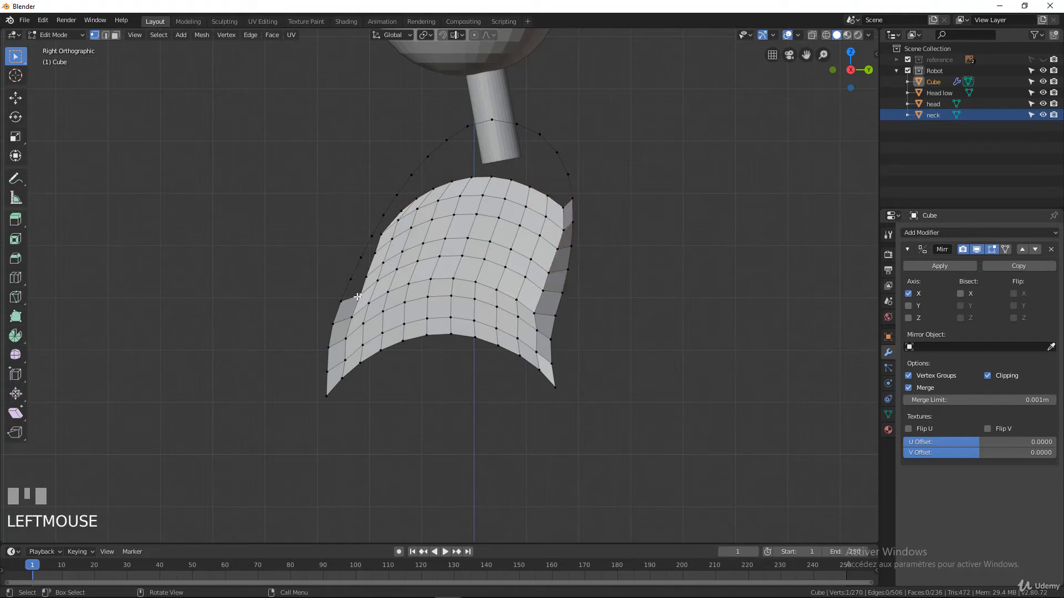
shift+click(340, 300)
key(f)
key(f)
key(f)
key(f)
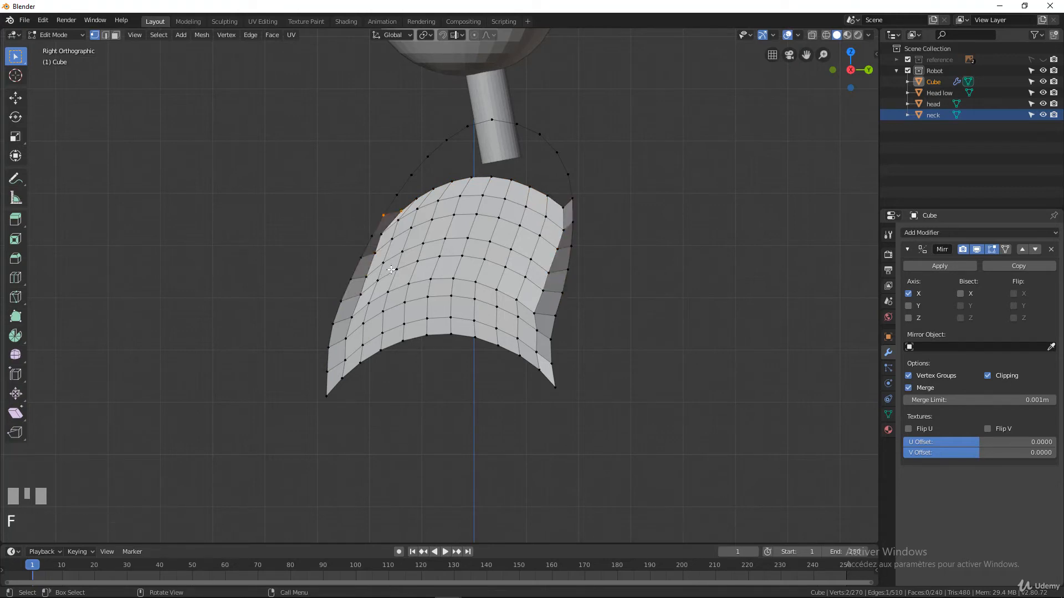
key(f)
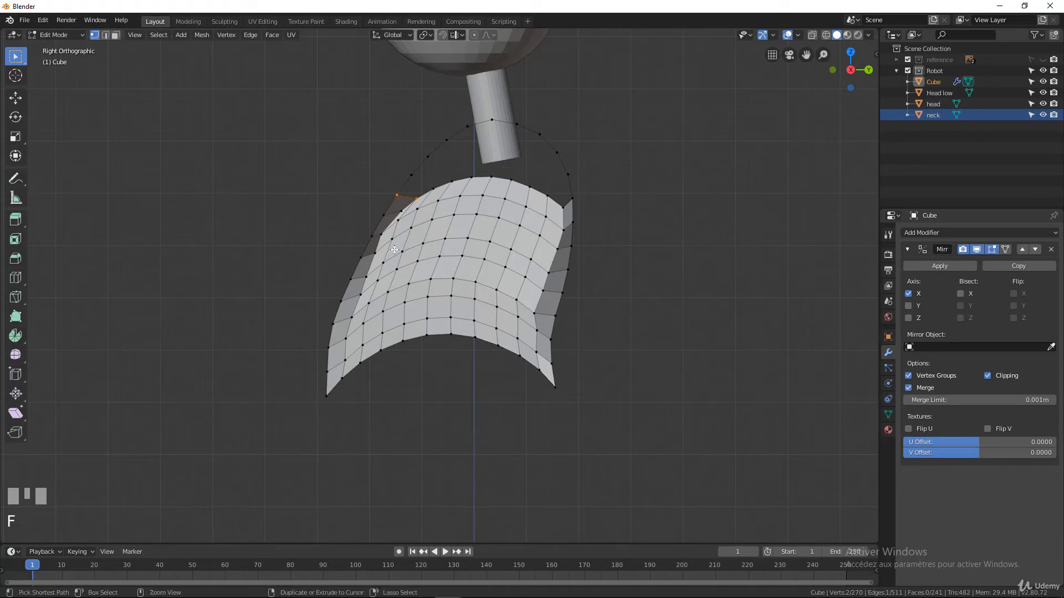
key(ctrl+z)
scroll(528, 189, up, 2)
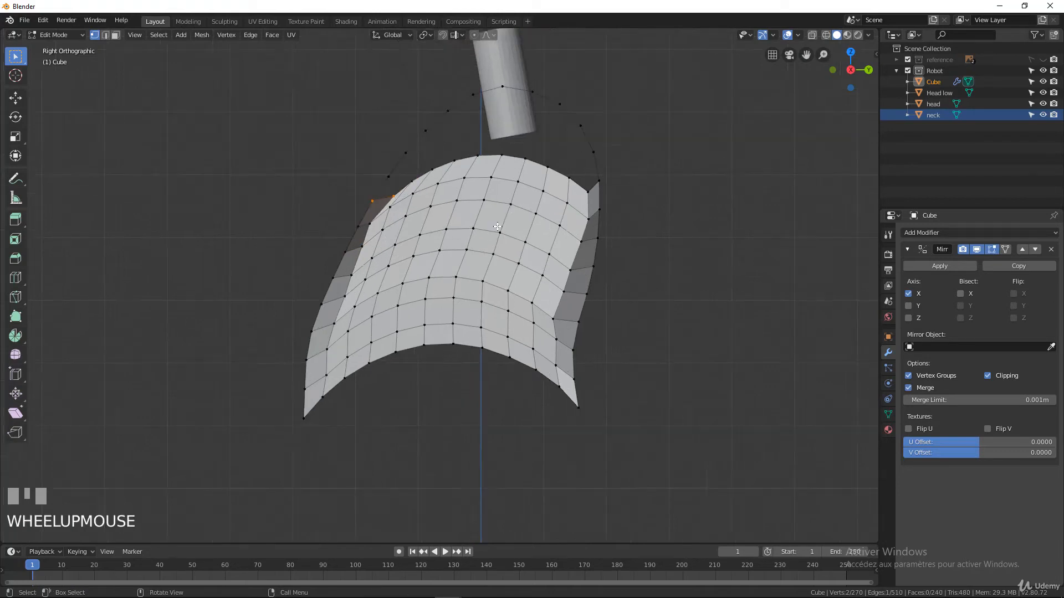
shift+middle_drag(529, 188, 443, 193)
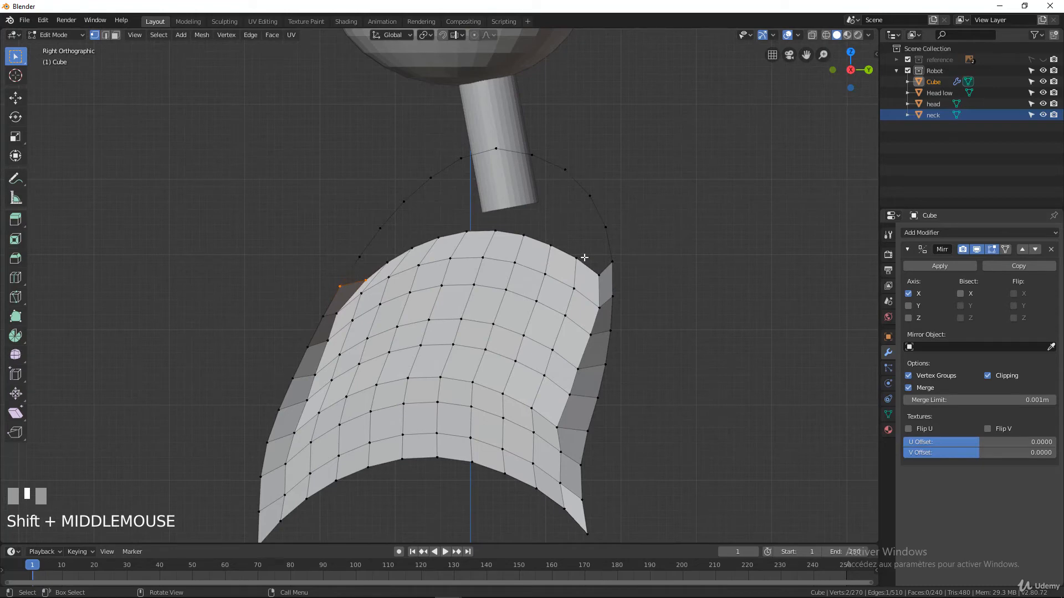
shift+click(388, 263)
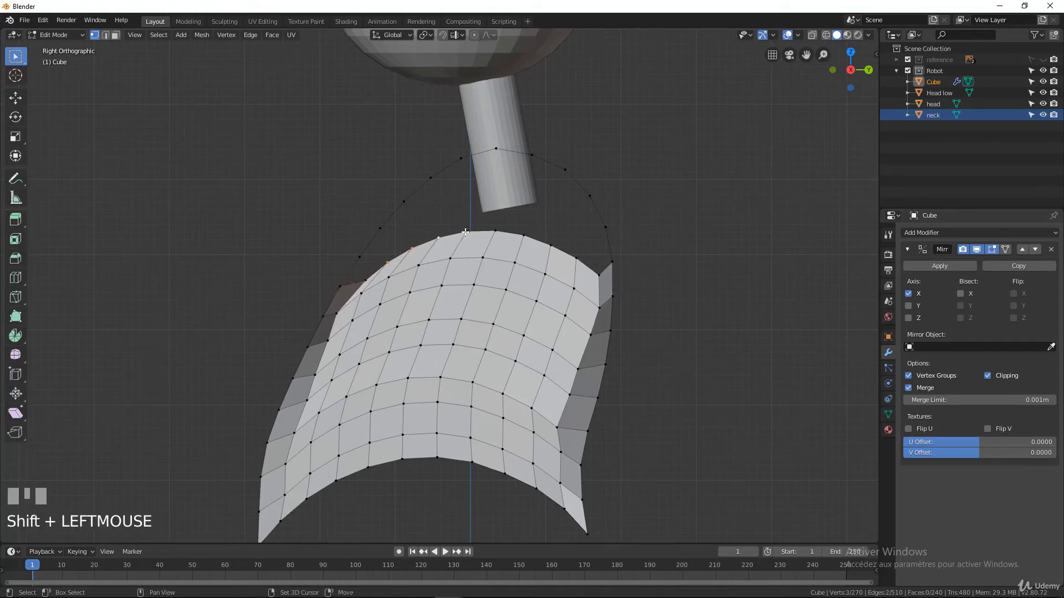
shift+click(539, 237)
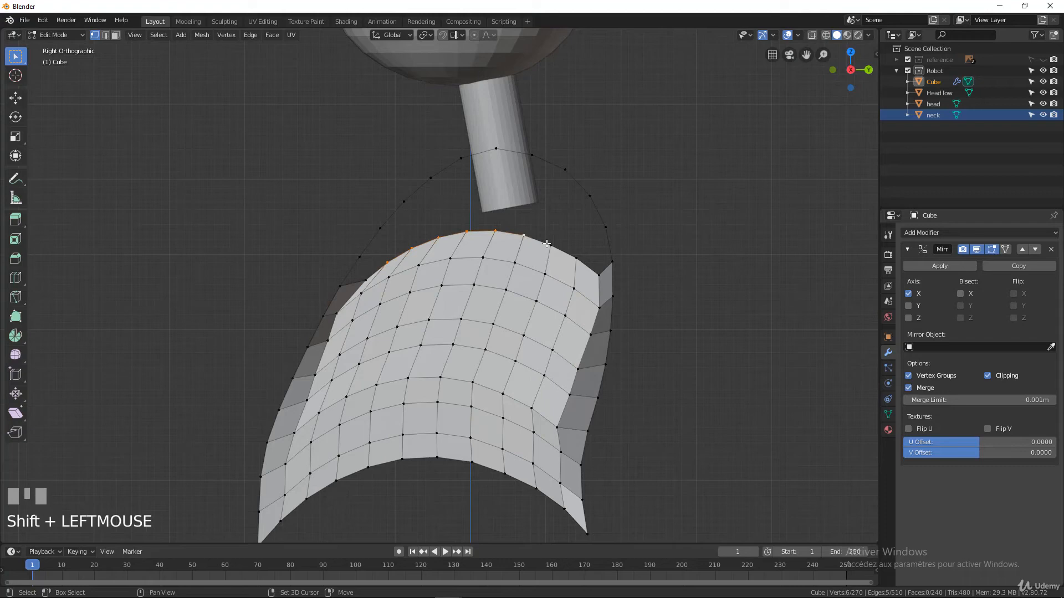
shift+click(577, 258)
key(e)
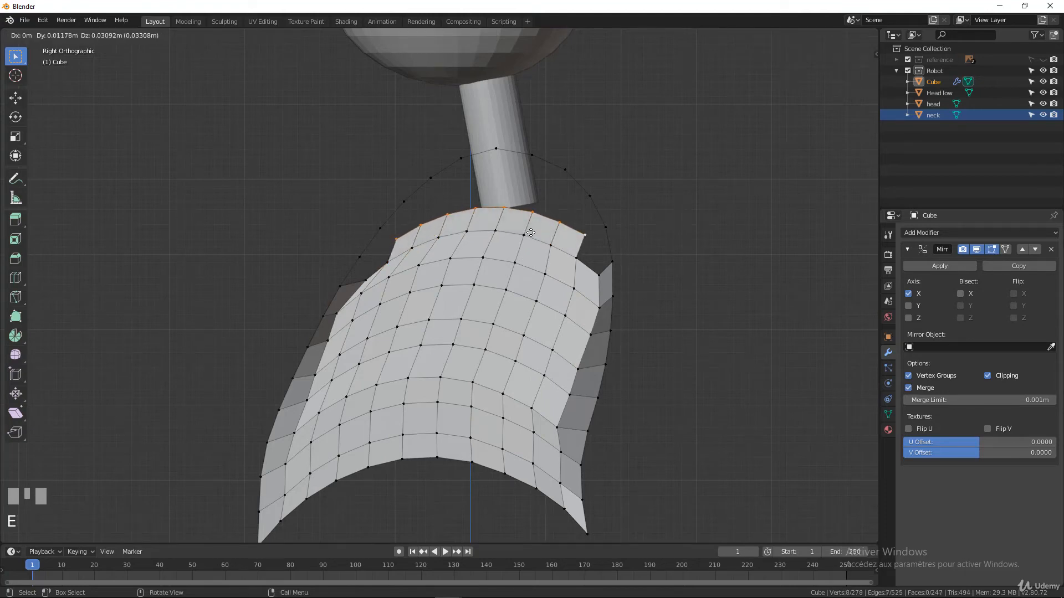
right_click(530, 233)
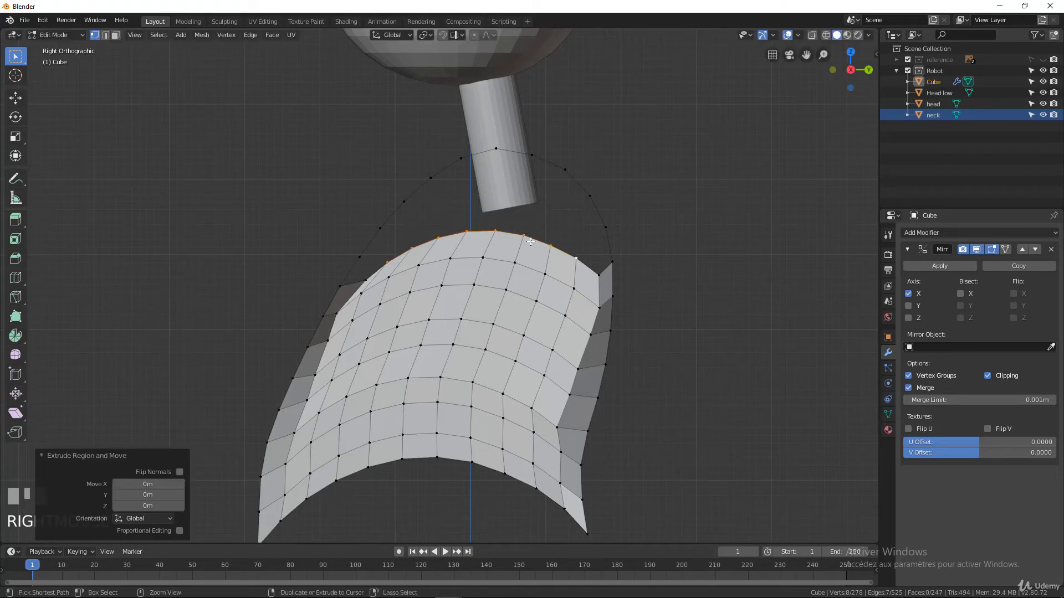
Move the front end vertex of the grid's top row toward the outline, about -0.0081 m in Y and 0.0044 m in Z.
click(369, 278)
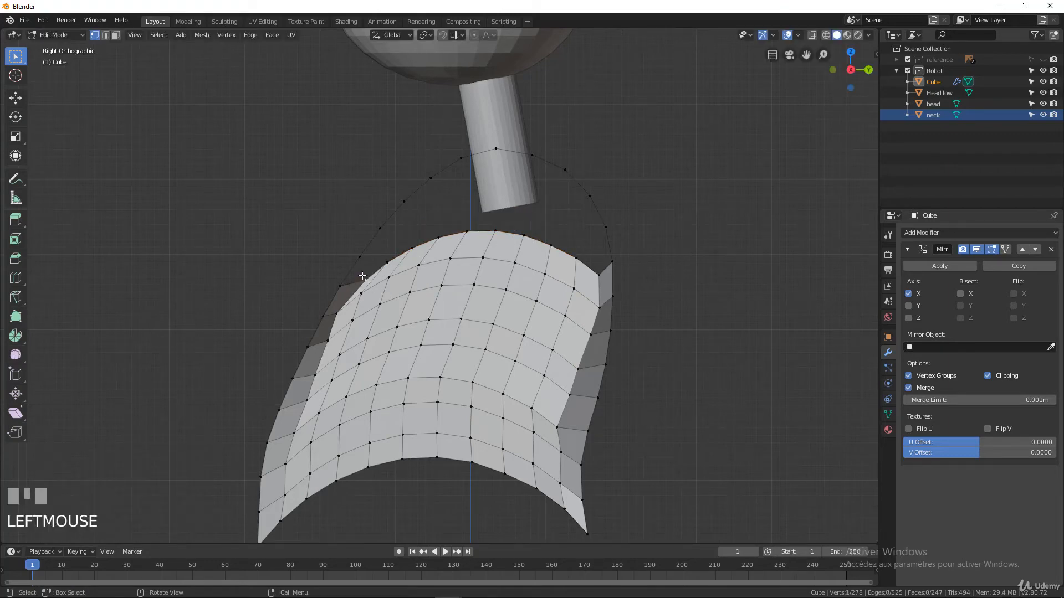
key(g)
click(354, 271)
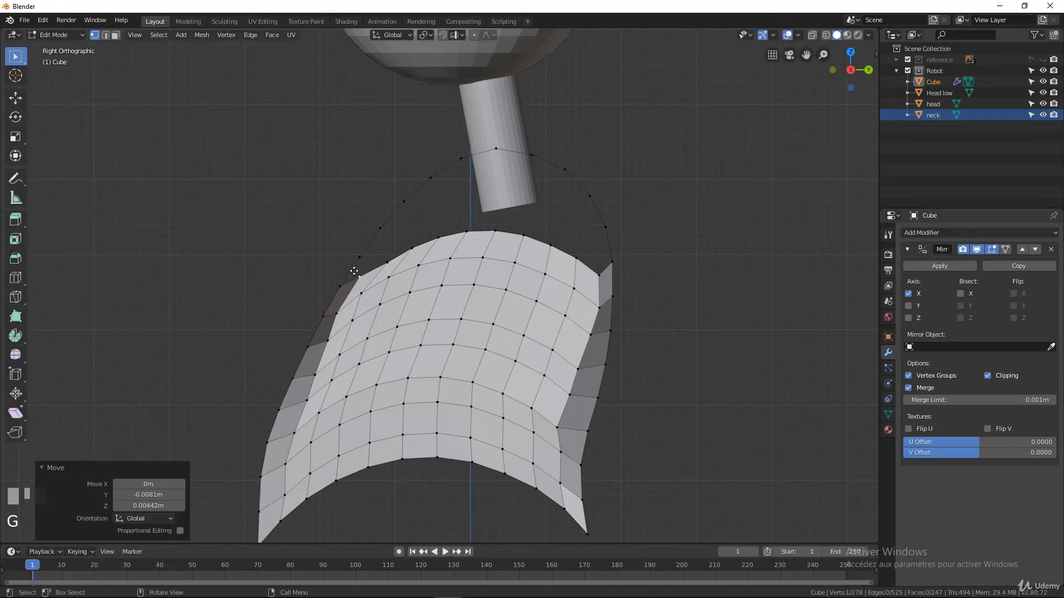
Extrude the grid's whole top row about 0.0405 m upward along its normal and scale the new row to 0.849.
ctrl+click(597, 273)
click(392, 261)
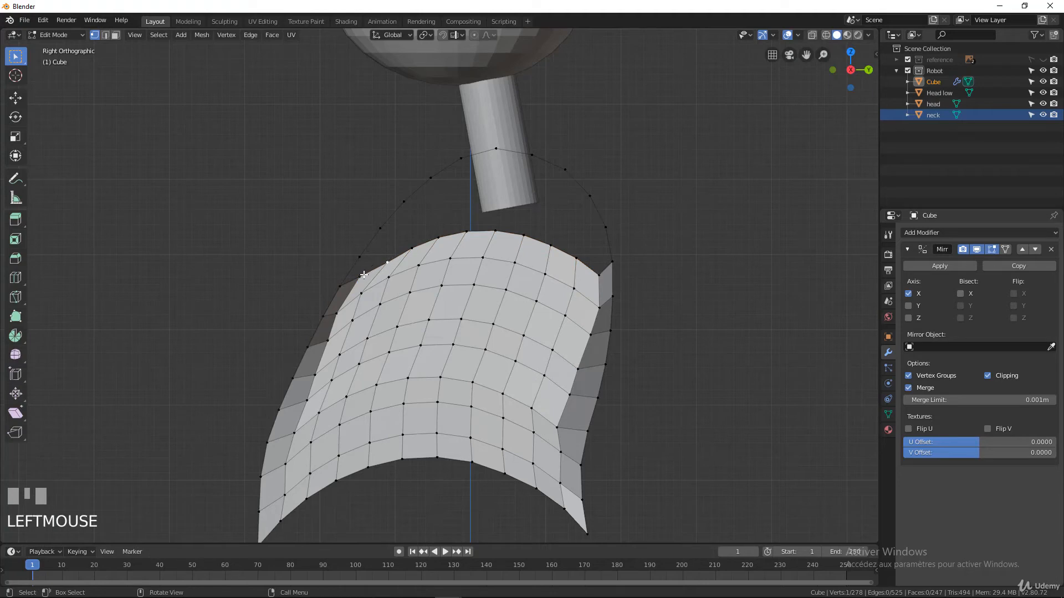
ctrl+click(389, 264)
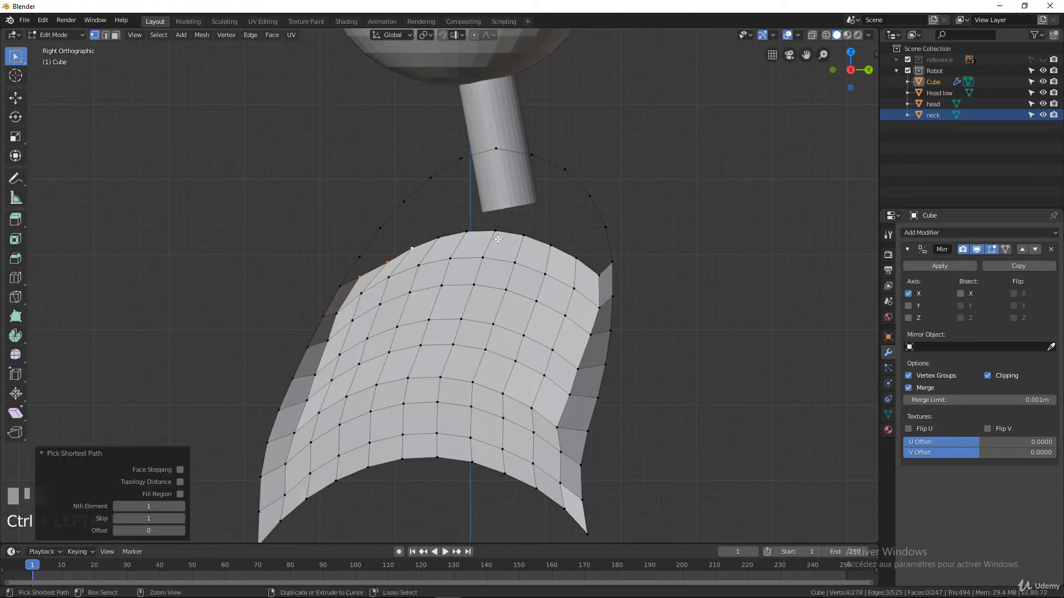
ctrl+click(532, 241)
ctrl+click(595, 272)
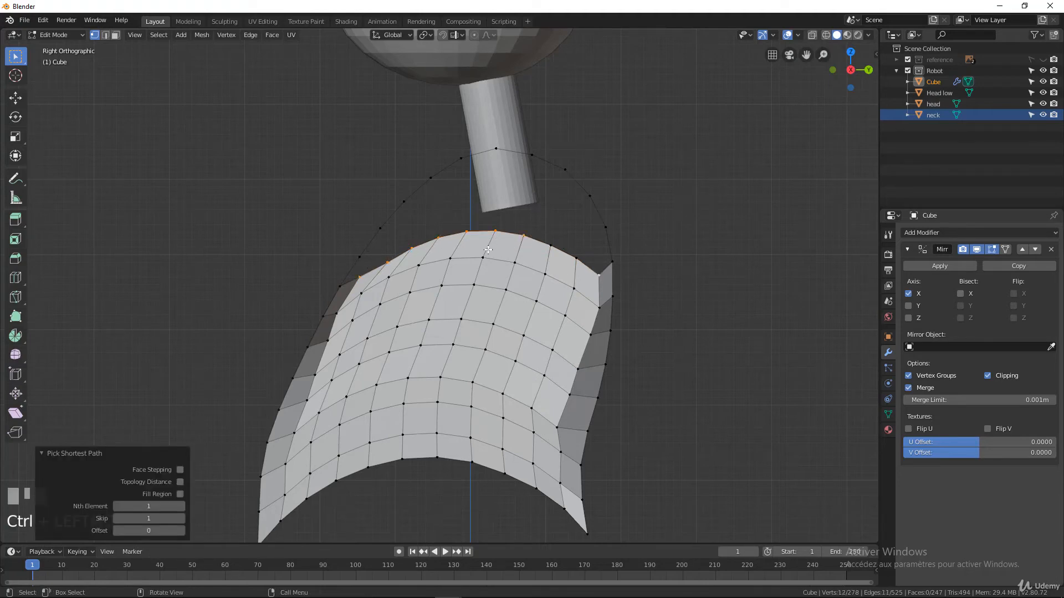
middle_drag(547, 248, 383, 270)
shift+click(616, 277)
shift+click(600, 293)
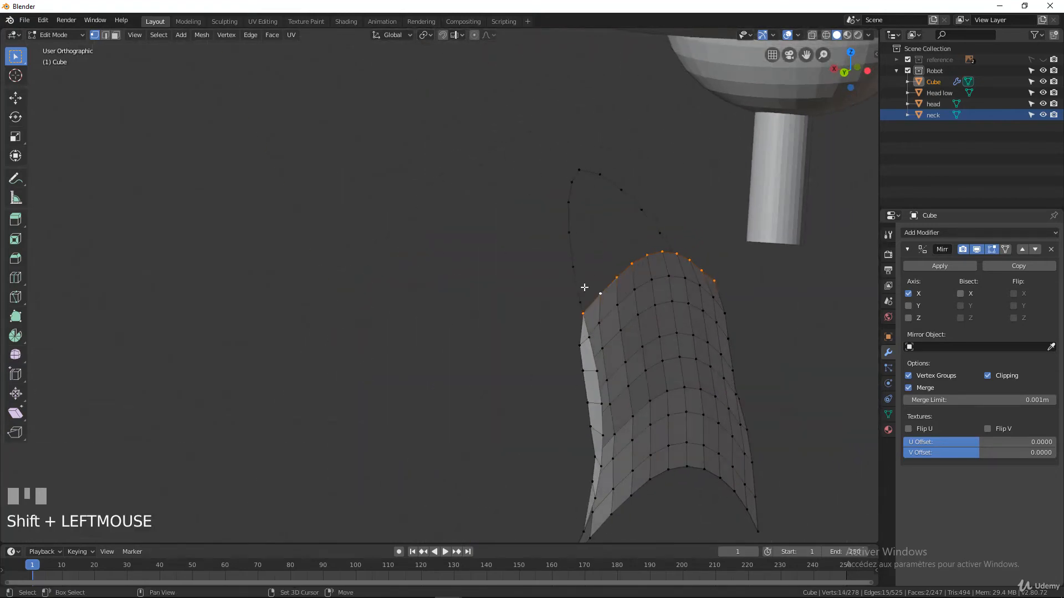
middle_drag(475, 290, 586, 281)
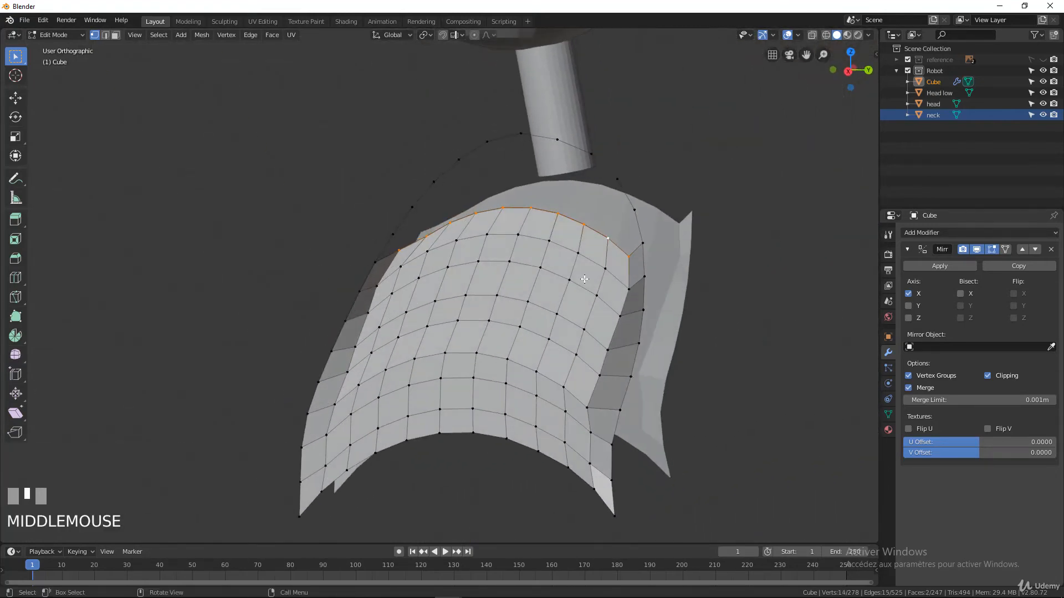
key(KP_1)
key(KP_3)
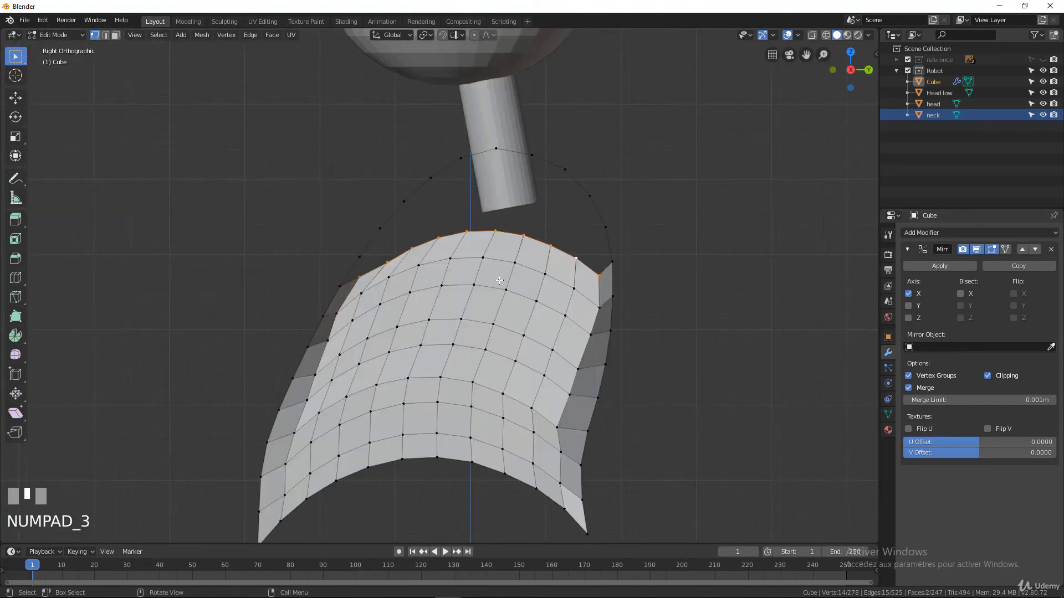
key(e)
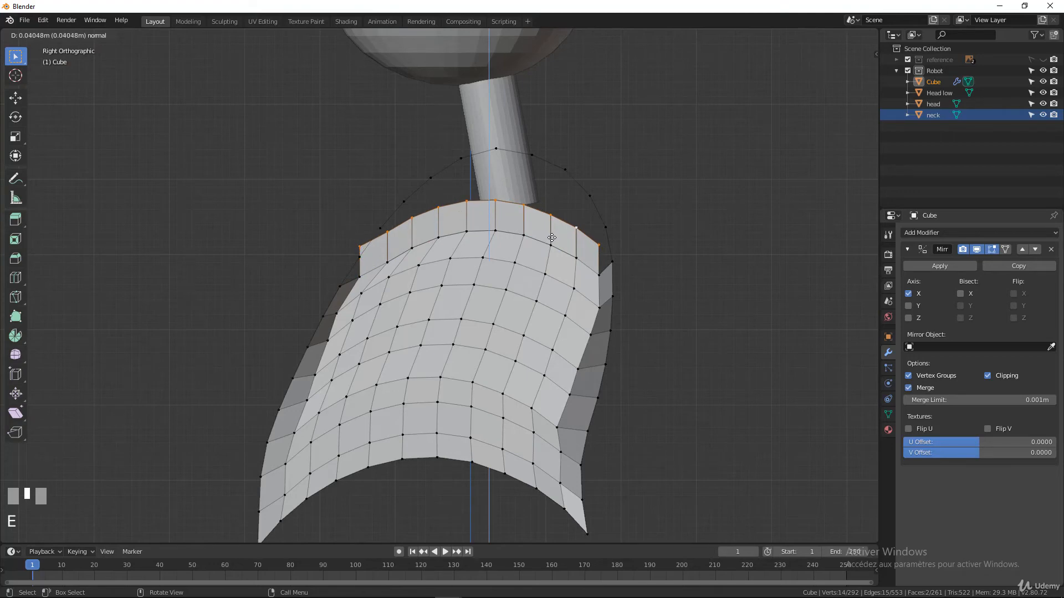
click(554, 239)
key(s)
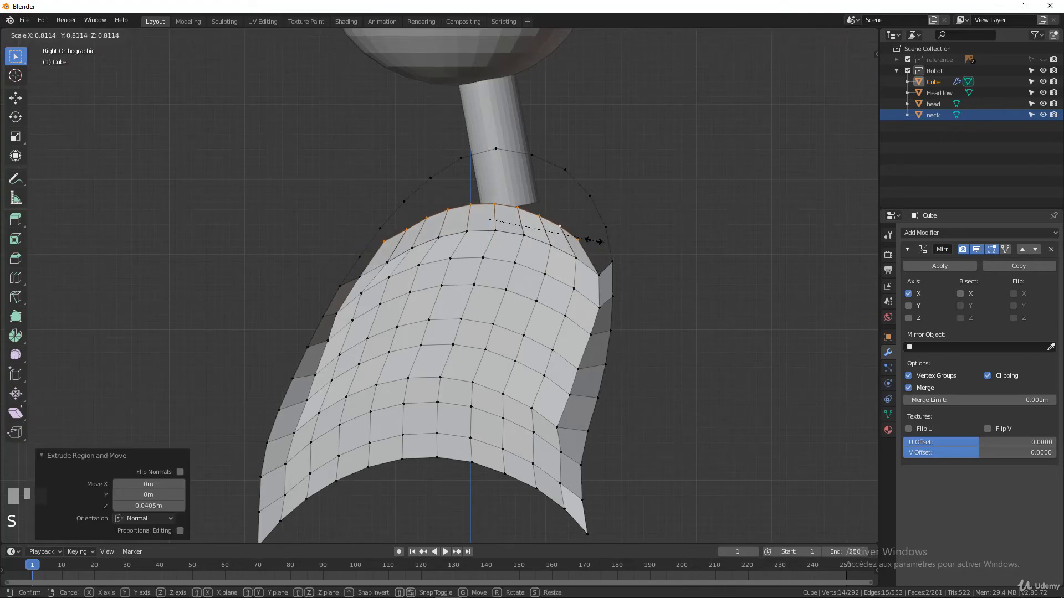
click(600, 233)
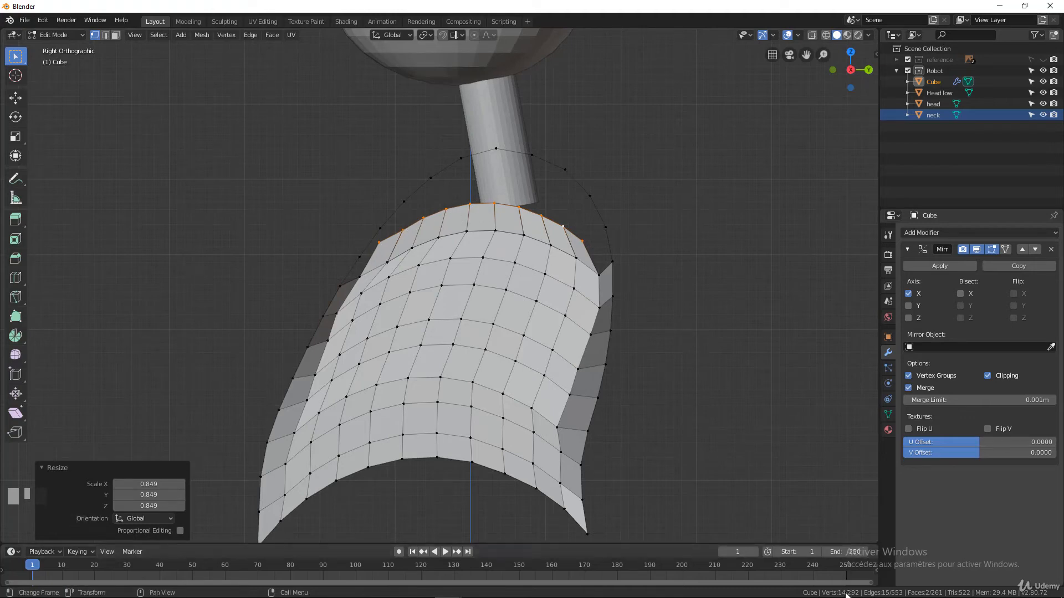
Compare the vertex counts of the grid's upper row and the open outline arc above it by selecting each in turn.
click(339, 286)
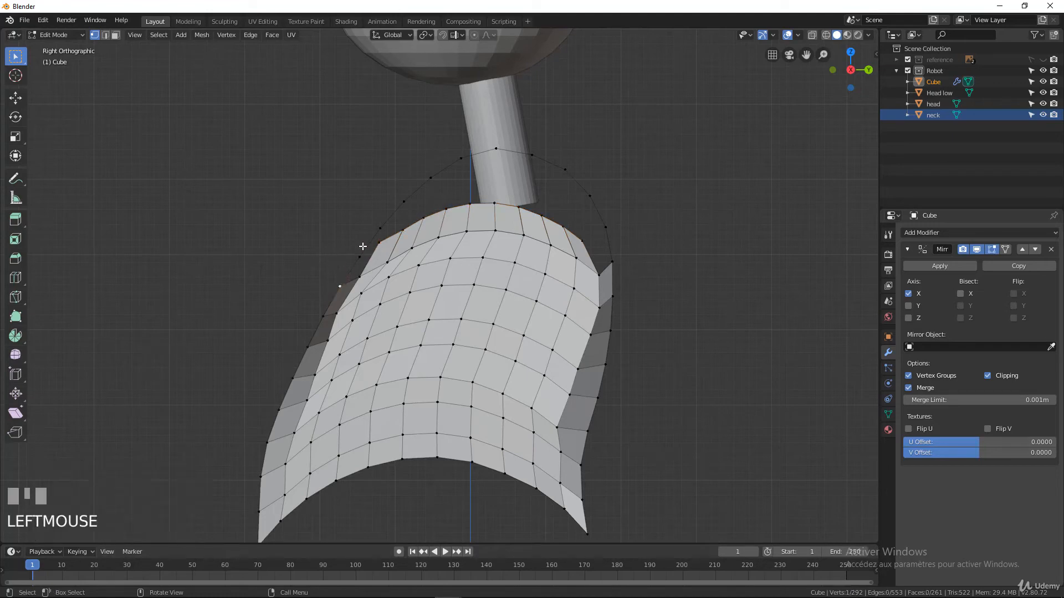
ctrl+click(616, 257)
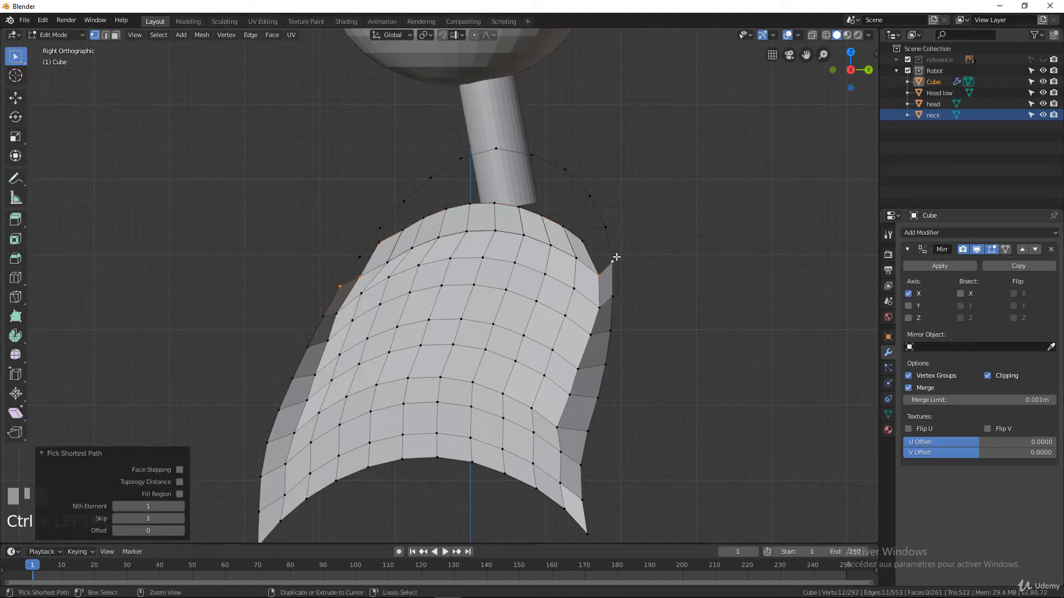
click(359, 260)
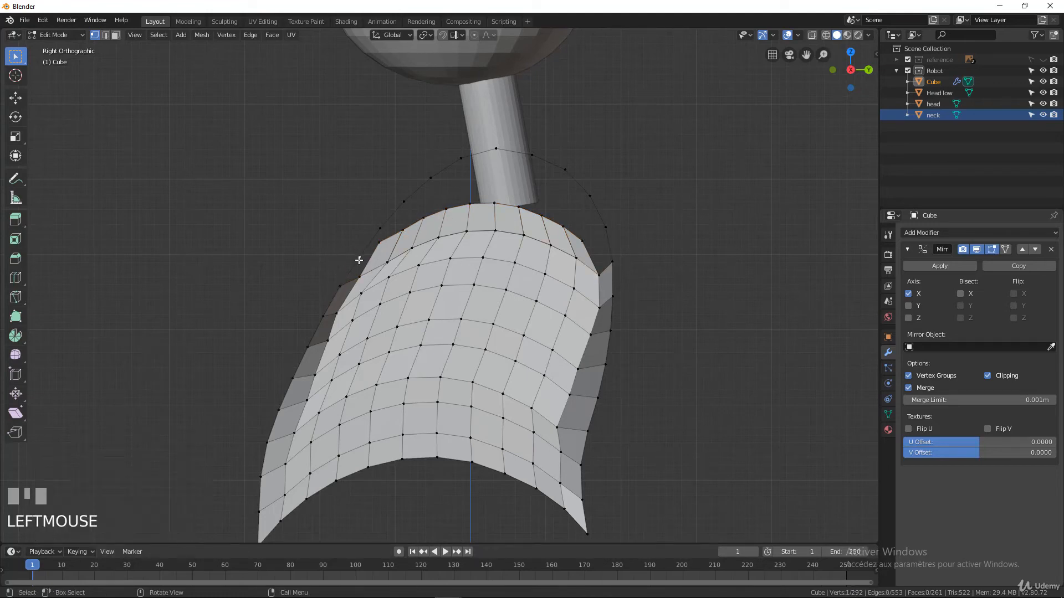
shift+click(383, 221)
shift+click(400, 205)
shift+click(428, 178)
ctrl+click(533, 154)
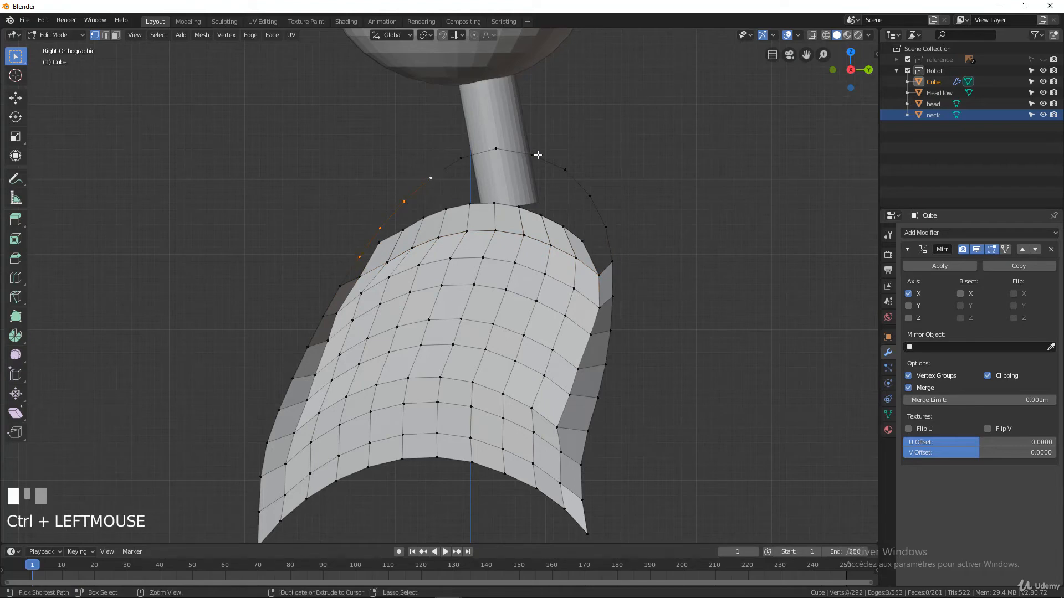
ctrl+click(608, 232)
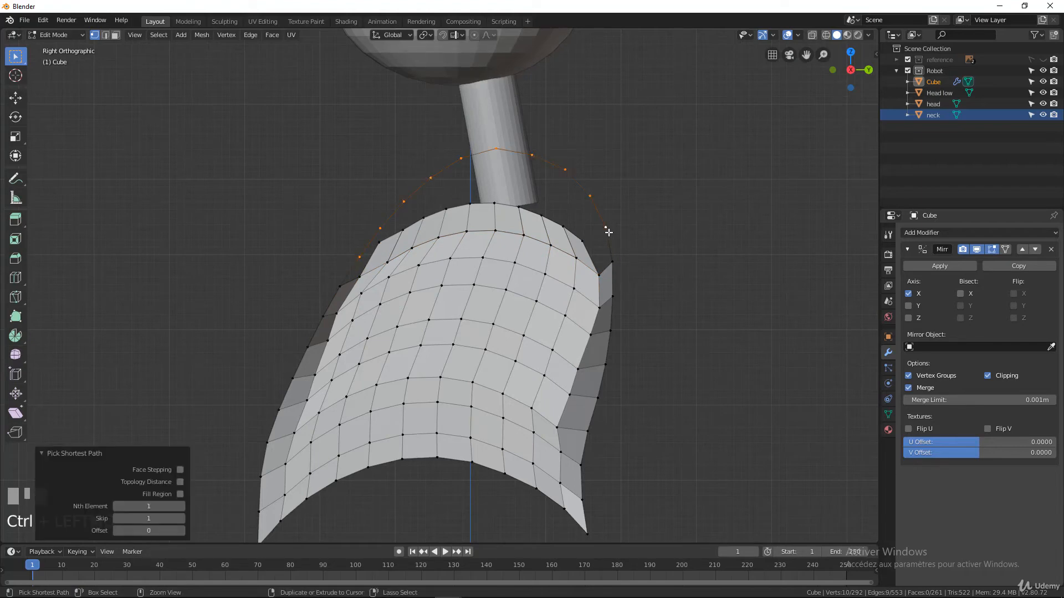
key(ctrl+z)
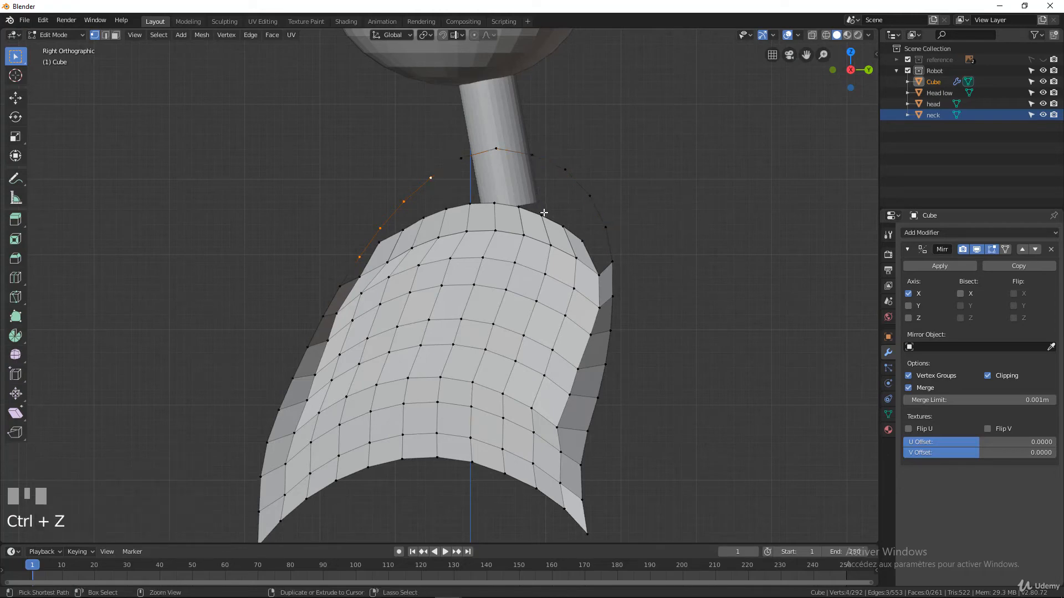
Delete the vertices of the newly extruded top row with a circle selection running from its front end toward the rear.
click(581, 240)
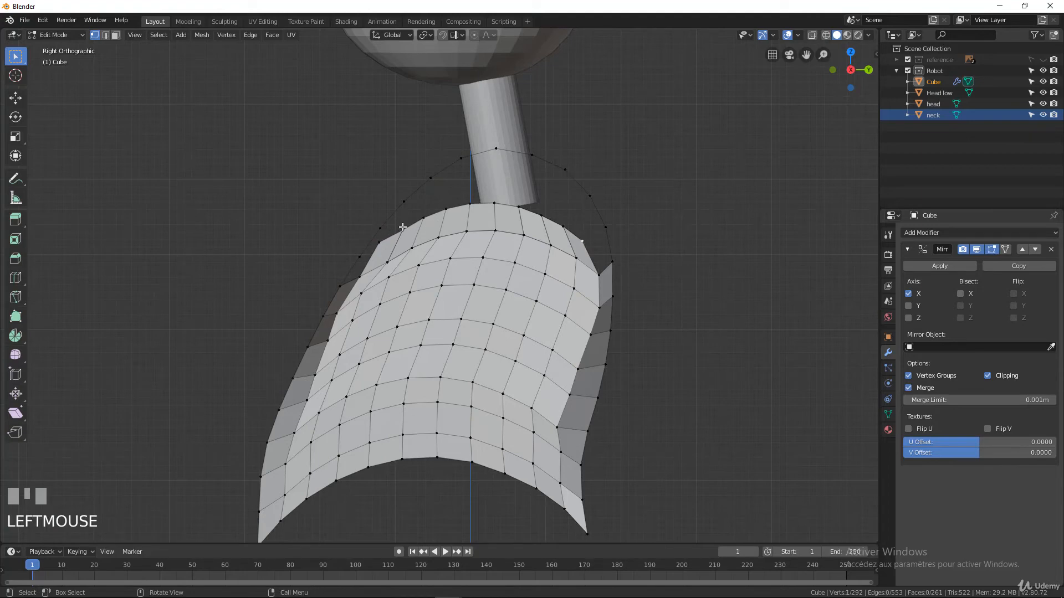
scroll(411, 239, up, 1)
key(c)
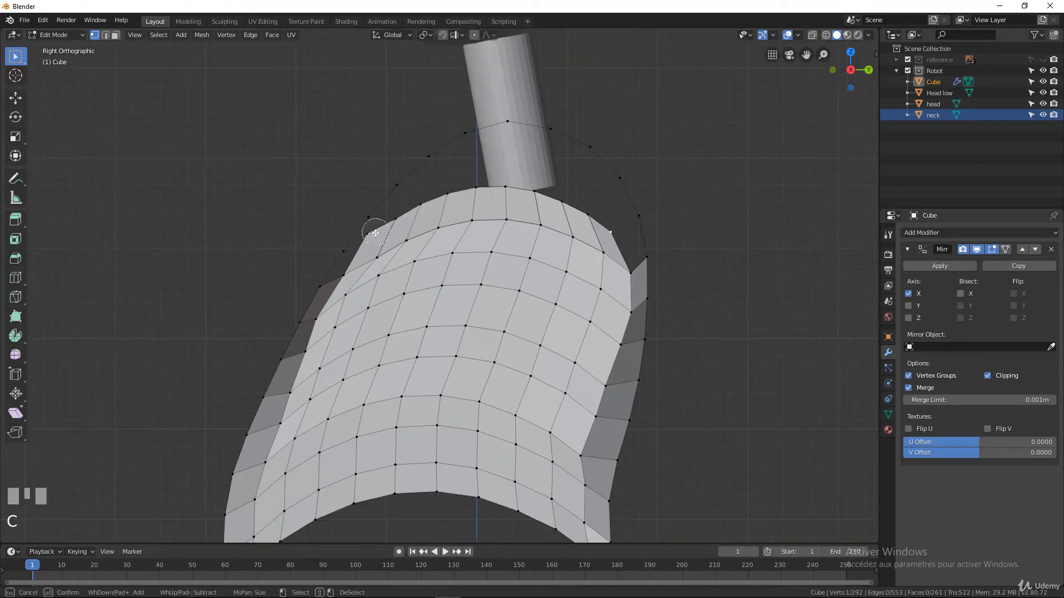
mouse_move(368, 231)
mouse_down()
mouse_move(422, 210)
mouse_move(554, 196)
mouse_move(604, 224)
mouse_move(578, 198)
mouse_up()
right_click(578, 198)
key(x)
click(576, 199)
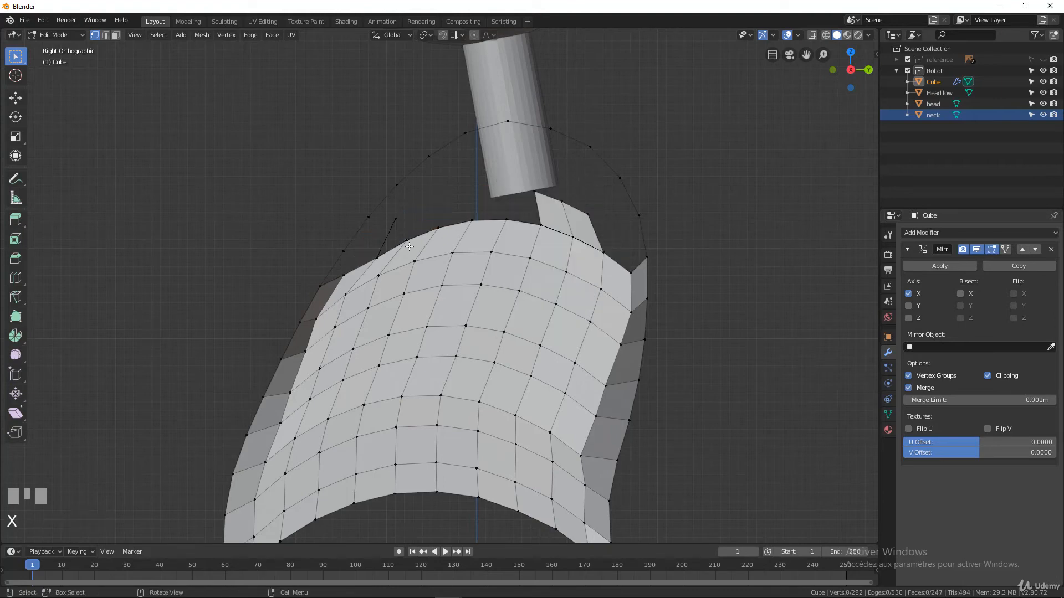
Delete the four leftover vertices standing above the grid's top row, one near its front end and three near its rear.
click(397, 220)
middle_drag(399, 218, 610, 250)
middle_drag(246, 219, 307, 157)
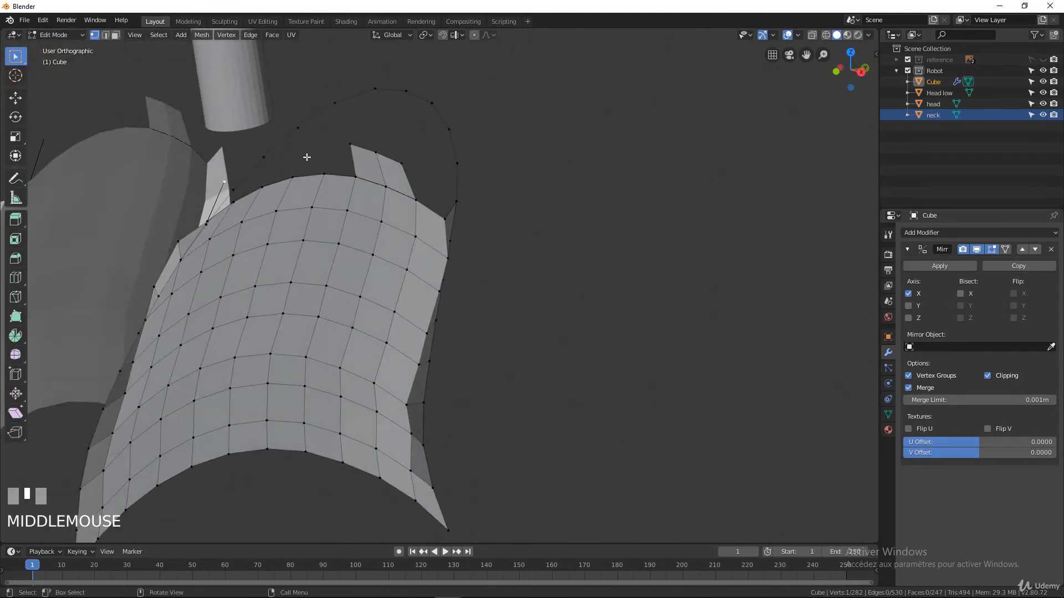
click(354, 143)
middle_drag(404, 159, 377, 157)
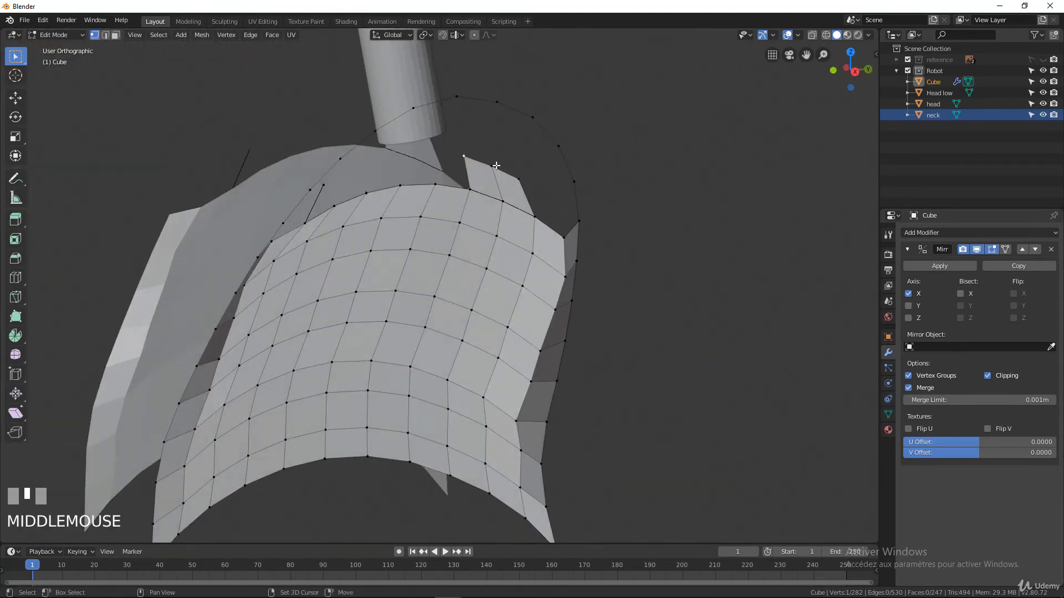
shift+click(493, 166)
shift+click(520, 179)
middle_drag(528, 179, 471, 182)
shift+click(471, 181)
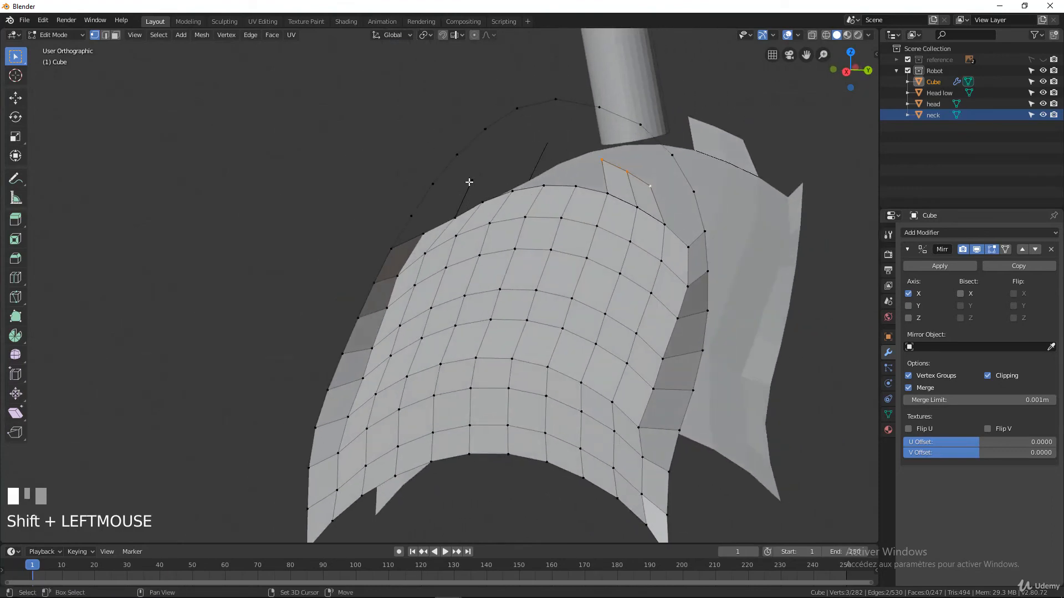
key(x)
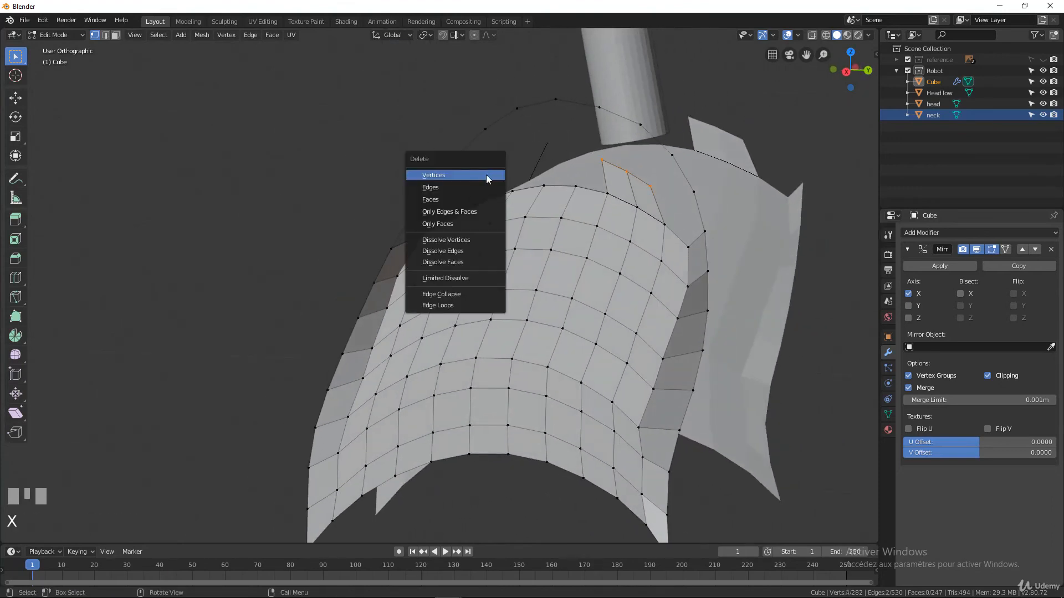
click(488, 175)
middle_drag(486, 181, 516, 177)
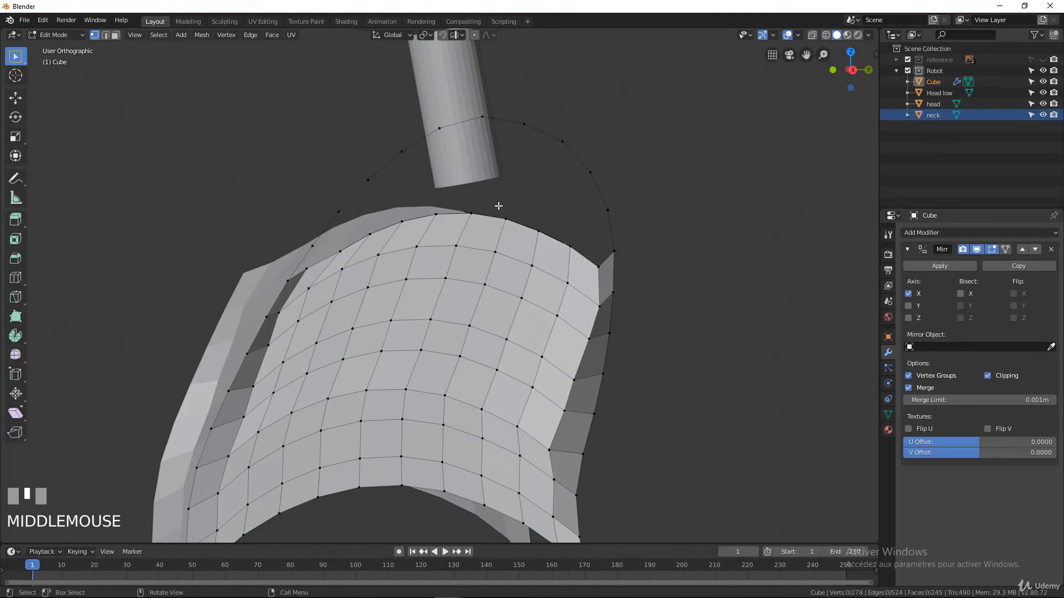
Merge all visible vertices by distance, using a merge distance of 0.0001 m.
key(a)
middle_drag(519, 233, 548, 258)
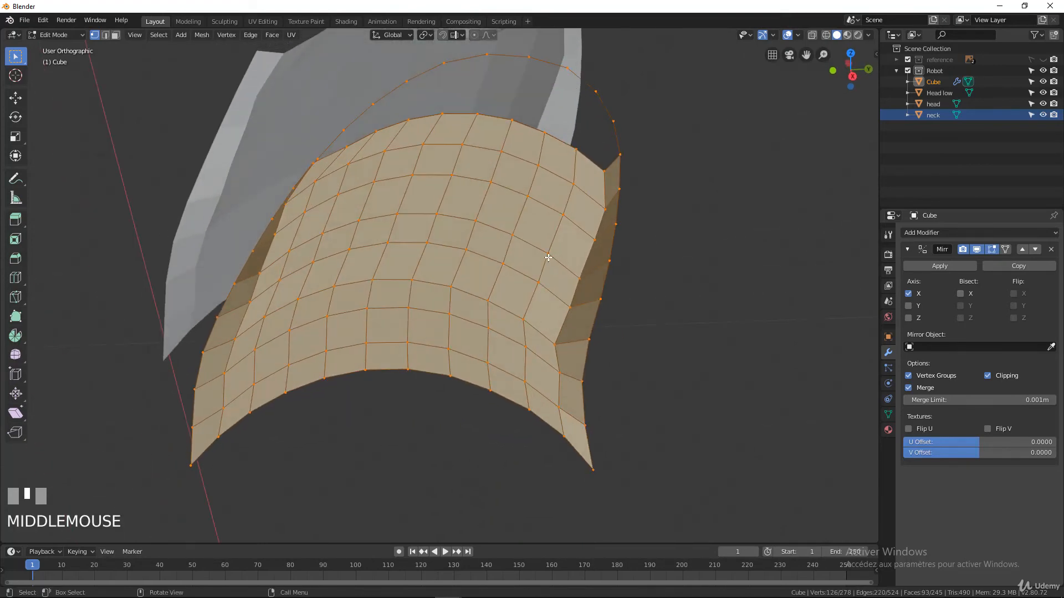
right_click(521, 234)
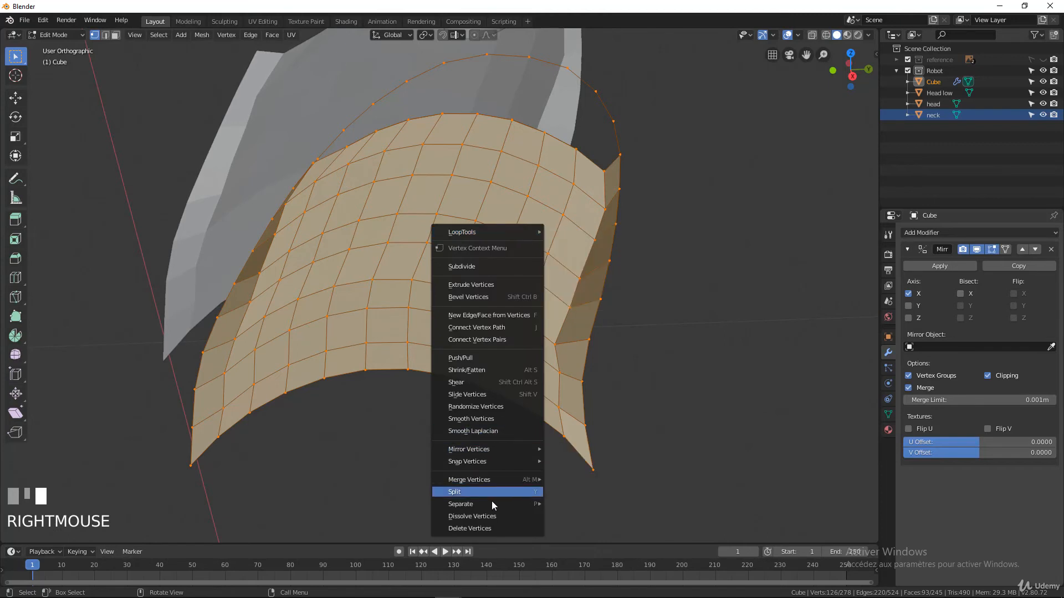
mouse_move(493, 481)
click(577, 520)
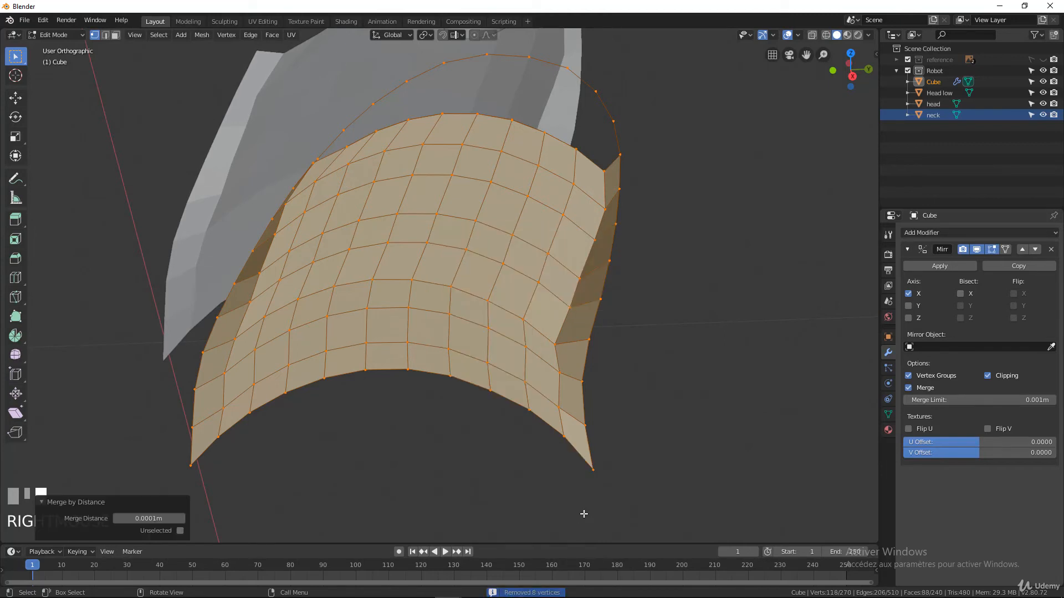
Fill the gap between the grid's top row and the outline arc with successive faces, from the front end to the rear.
middle_drag(551, 449, 458, 333)
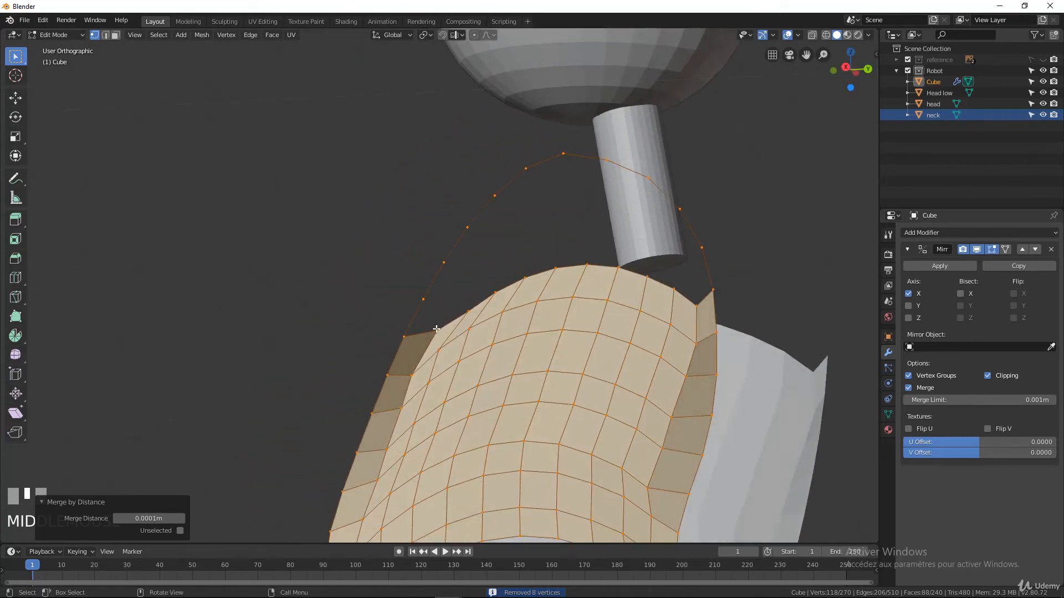
click(437, 330)
shift+click(405, 335)
key(f)
key(f)
key(f)
key(f)
key(f)
key(f)
key(f)
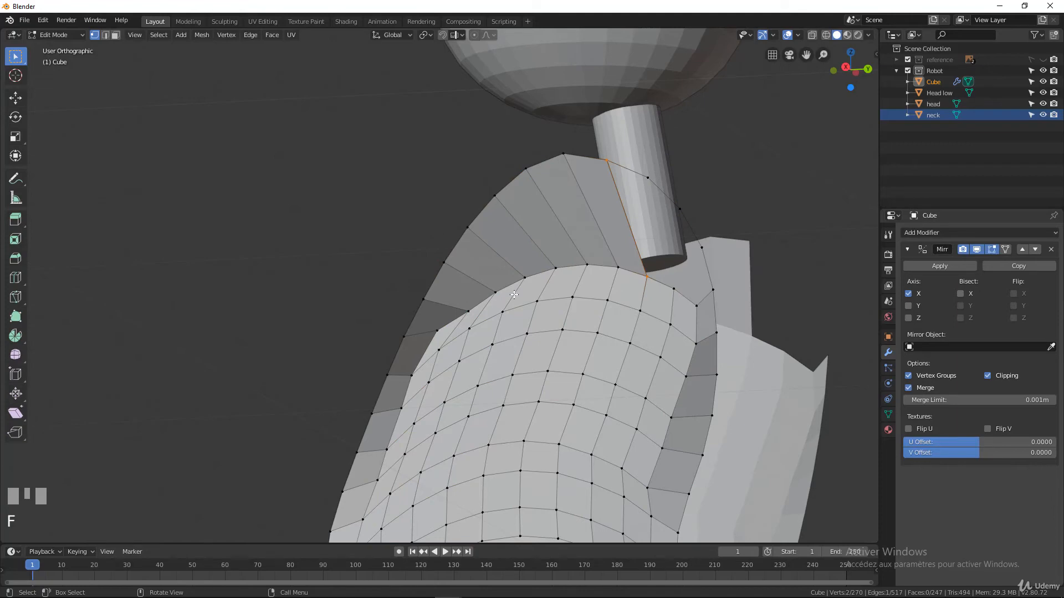
key(f)
key(f)
middle_drag(515, 295, 580, 298)
key(f)
scroll(589, 332, down, 4)
scroll(589, 332, up, 3)
click(625, 248)
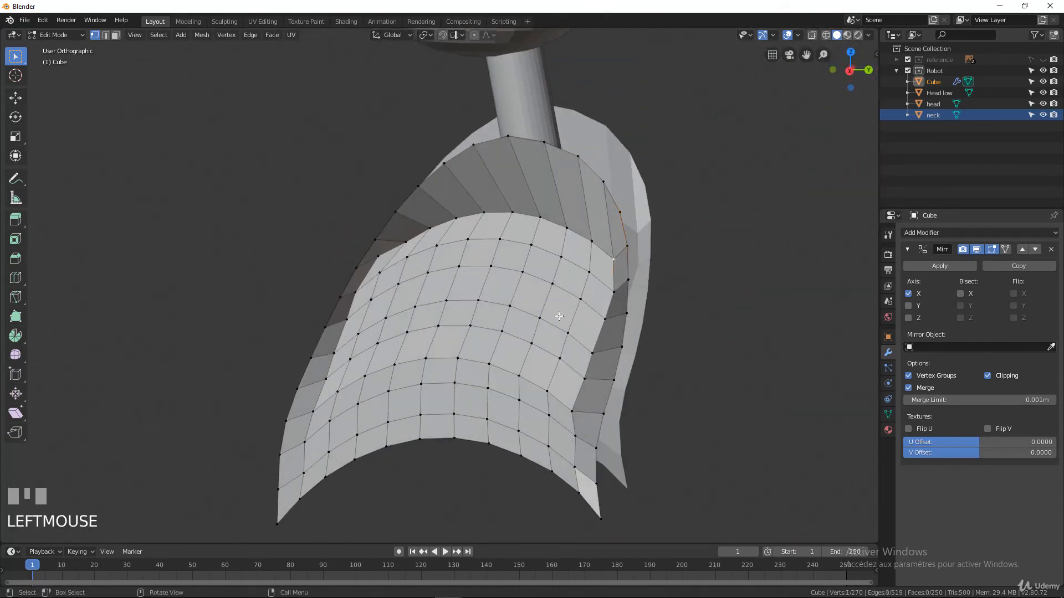
Smooth the side grid's inner vertices, excluding its border loop, with a smoothing of 0.500 and 23 repeats.
middle_drag(625, 247, 564, 440)
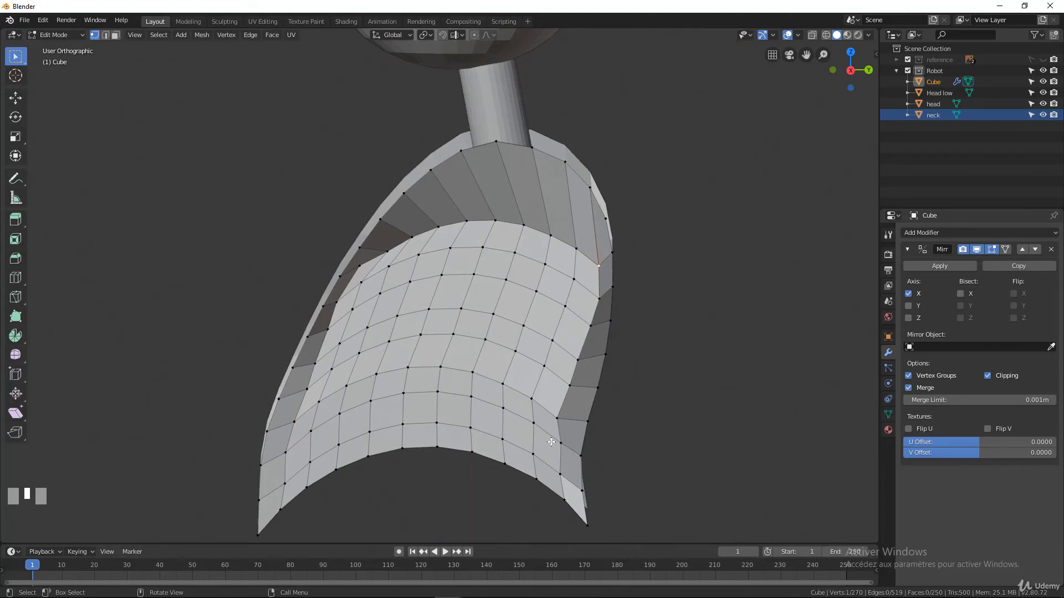
key(a)
middle_drag(552, 442, 584, 424)
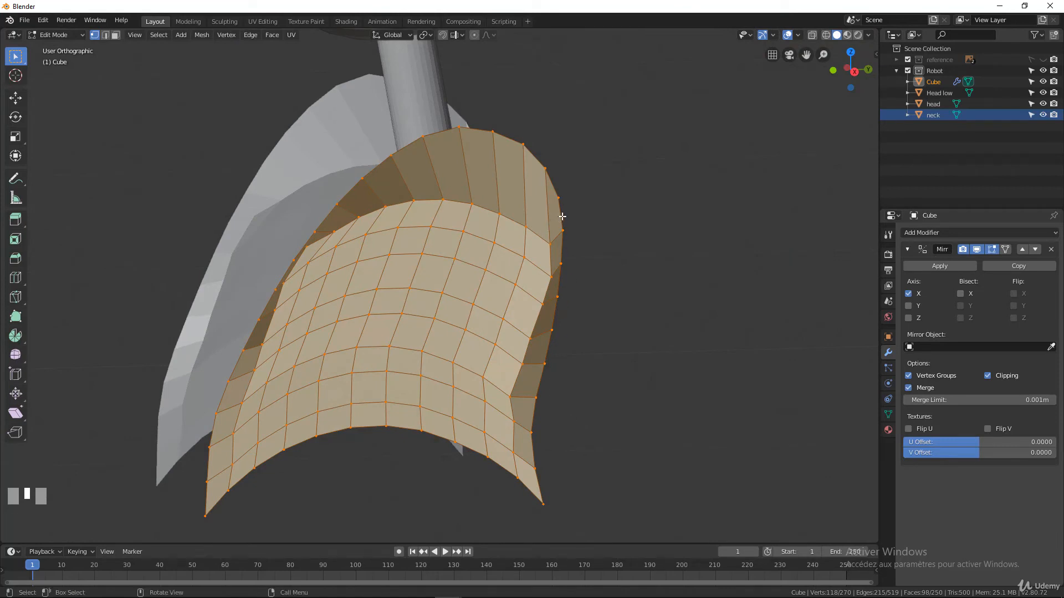
key(alt)
alt+shift+click(562, 215)
alt+shift+click(532, 157)
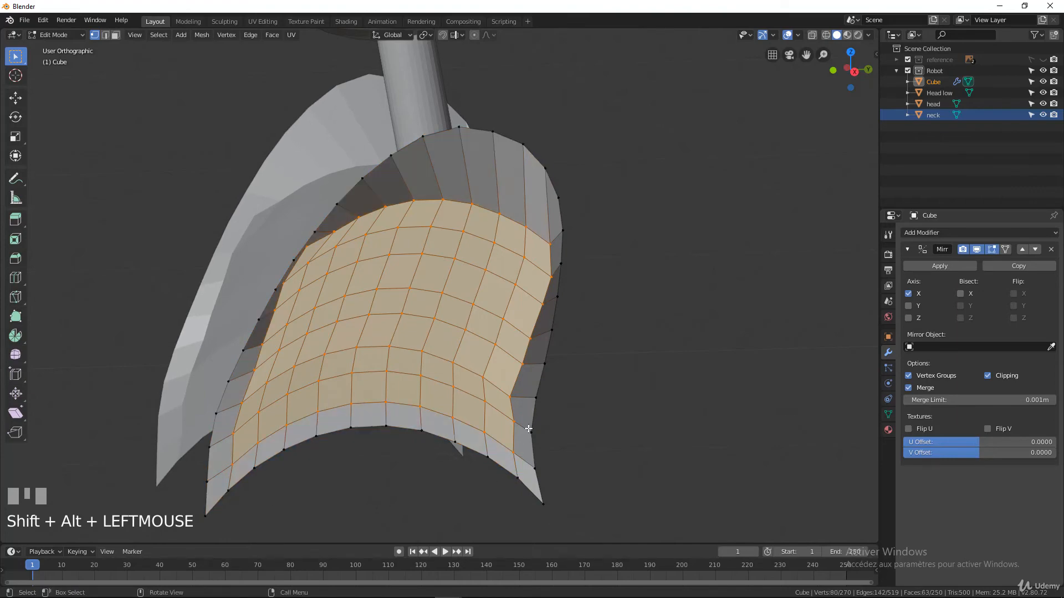
middle_drag(452, 332, 482, 297)
right_click(482, 297)
mouse_move(484, 302)
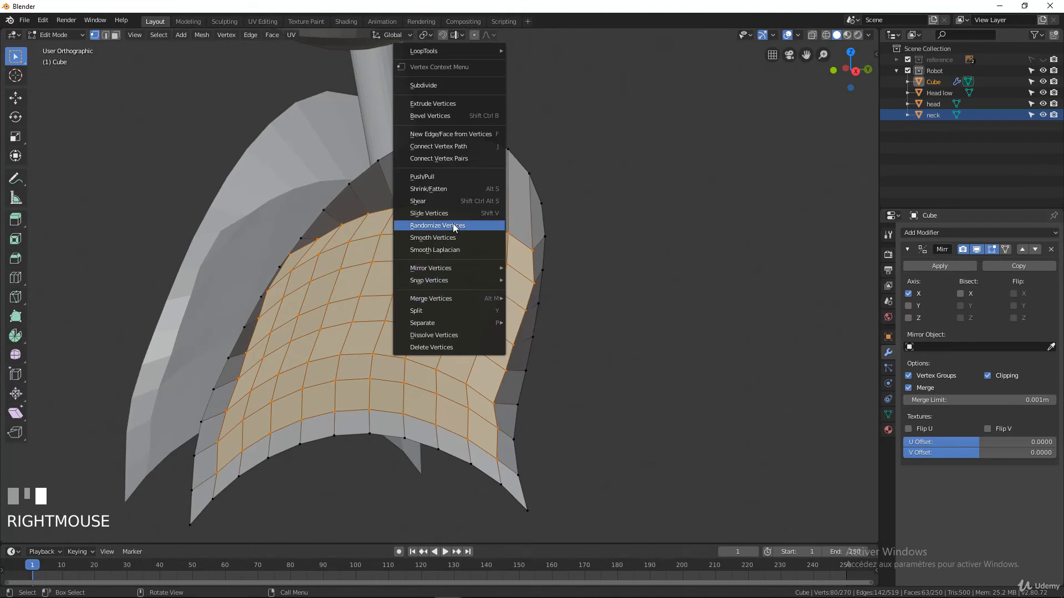
click(453, 237)
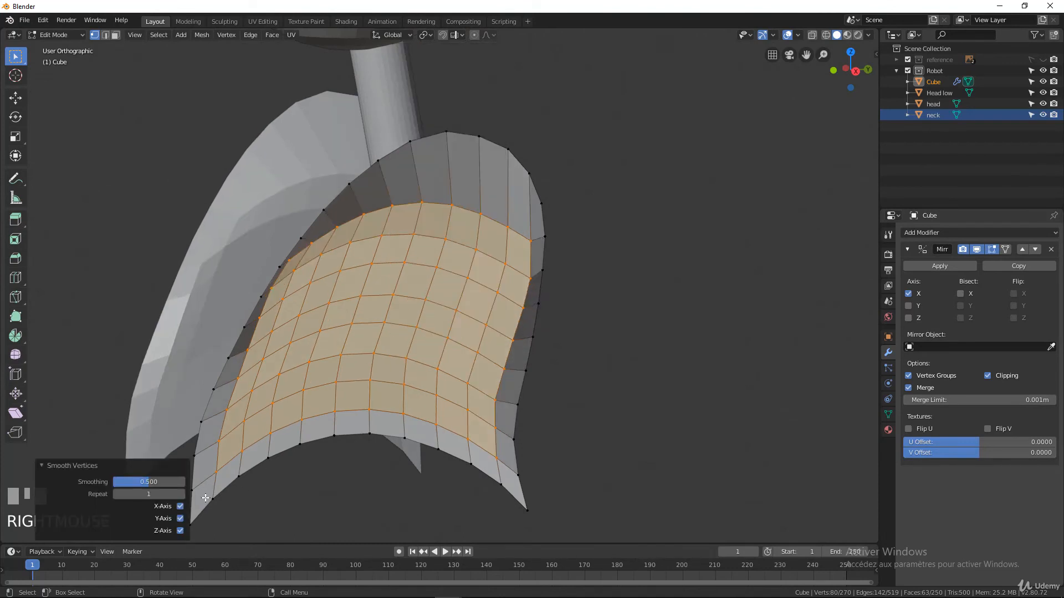
click(182, 495)
click(182, 495)
click(182, 495)
click(181, 495)
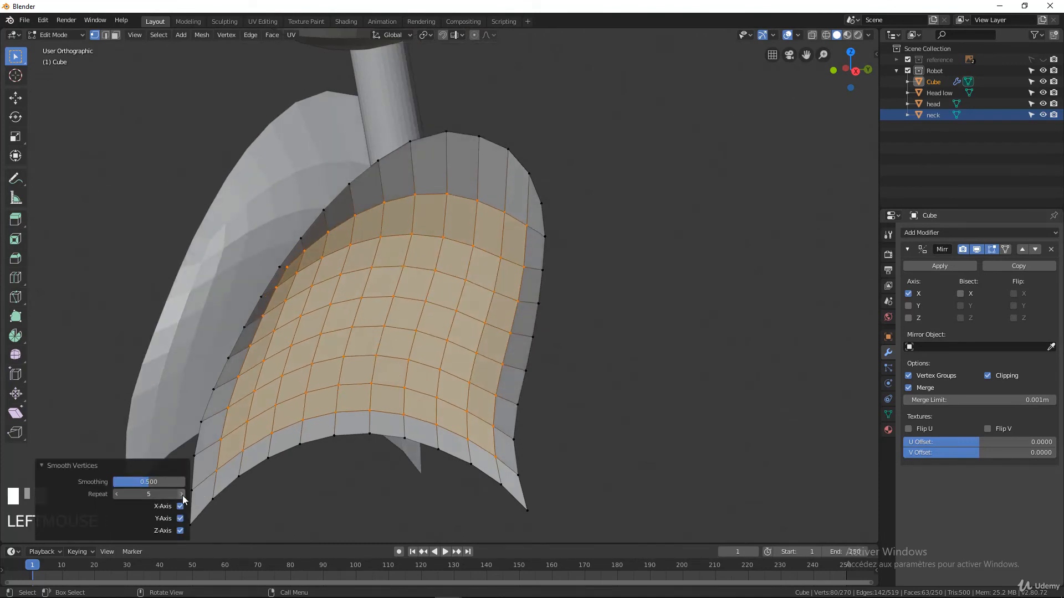
click(181, 495)
click(182, 495)
click(182, 495)
click(181, 496)
click(182, 495)
click(182, 495)
click(182, 495)
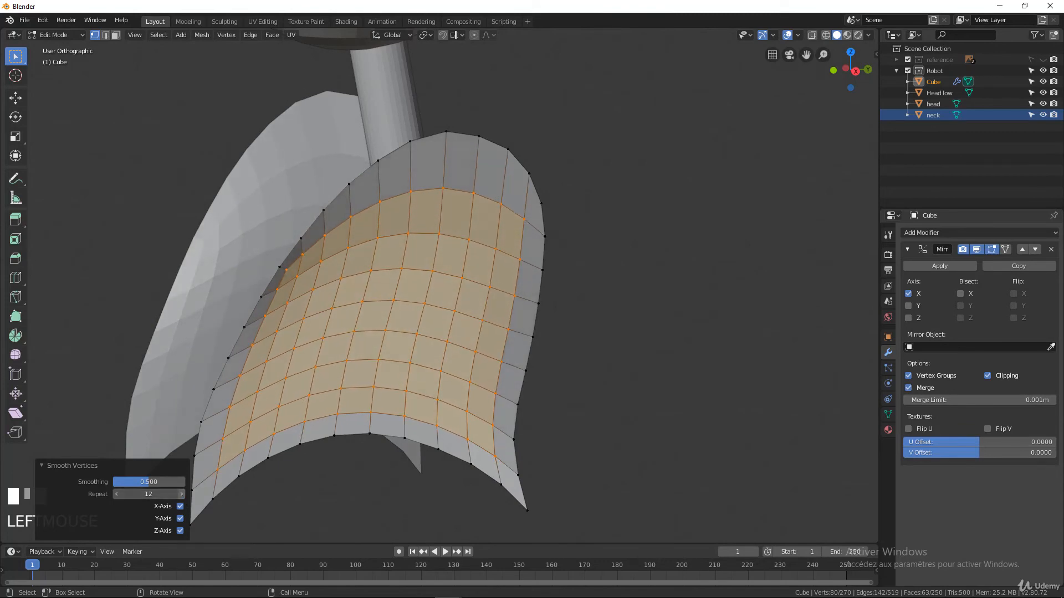
click(181, 494)
click(182, 494)
click(181, 494)
click(182, 494)
click(182, 494)
click(182, 495)
click(182, 494)
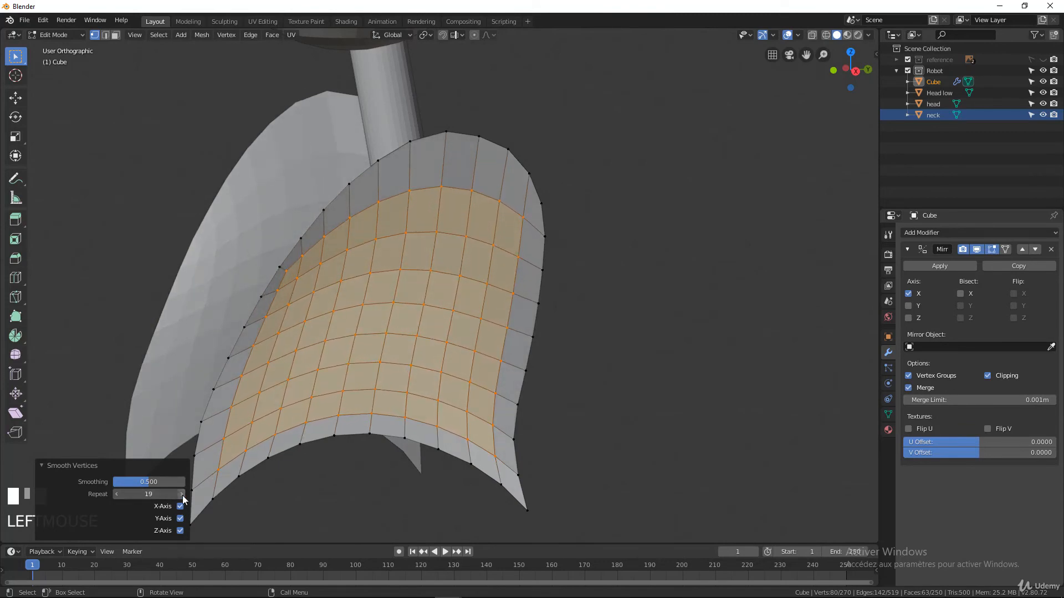
click(182, 494)
click(182, 495)
click(181, 494)
click(181, 494)
Reveal the torso's hidden geometry and show the reference collection behind it in the front orthographic view.
middle_drag(316, 463, 482, 314)
scroll(466, 299, up, 2)
key(alt+h)
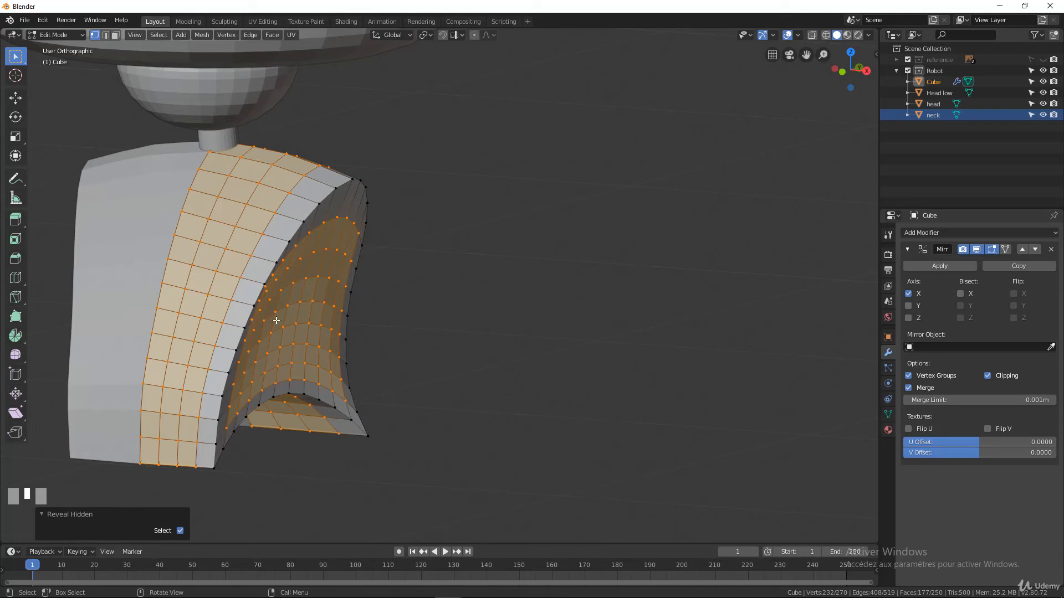
middle_drag(211, 439, 312, 387)
key(KP_1)
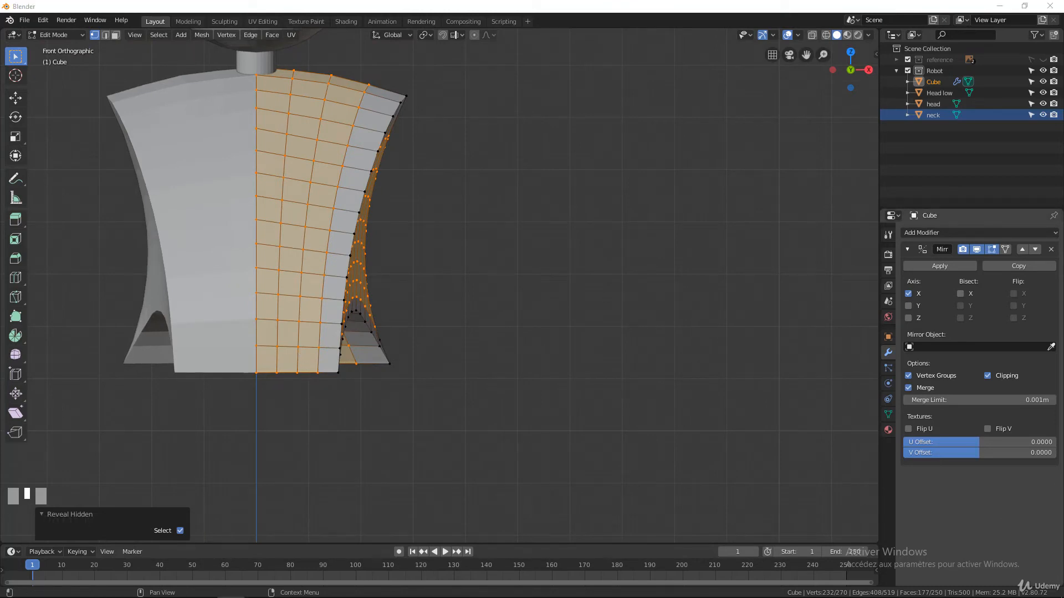
click(1043, 60)
scroll(520, 309, down, 5)
scroll(520, 309, up, 4)
shift+middle_drag(440, 326, 516, 313)
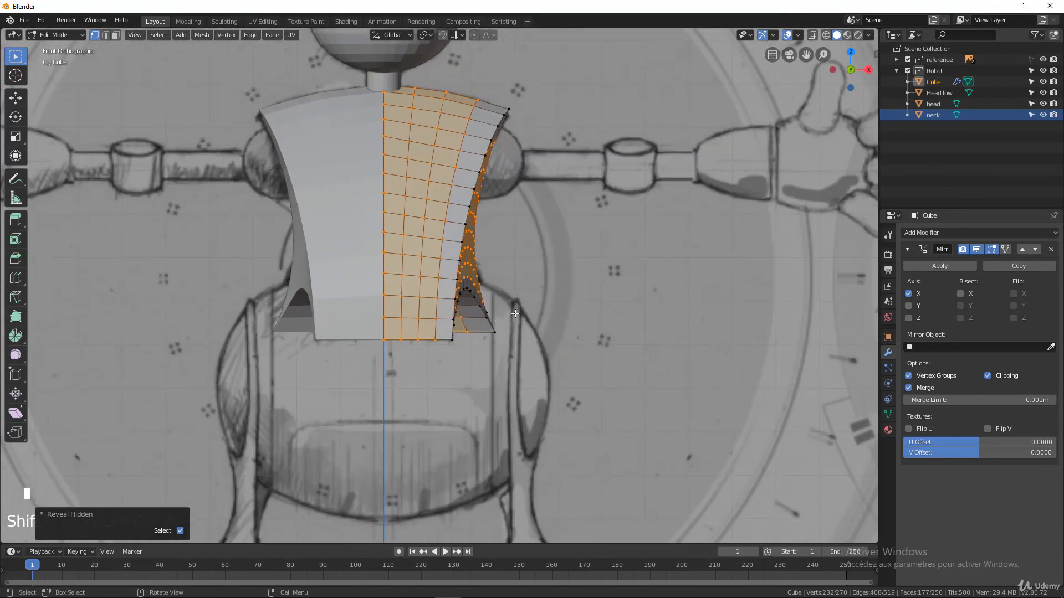
Compare the torso's bottom edge with the front reference sketch in wireframe shading and return to solid shading.
key(z)
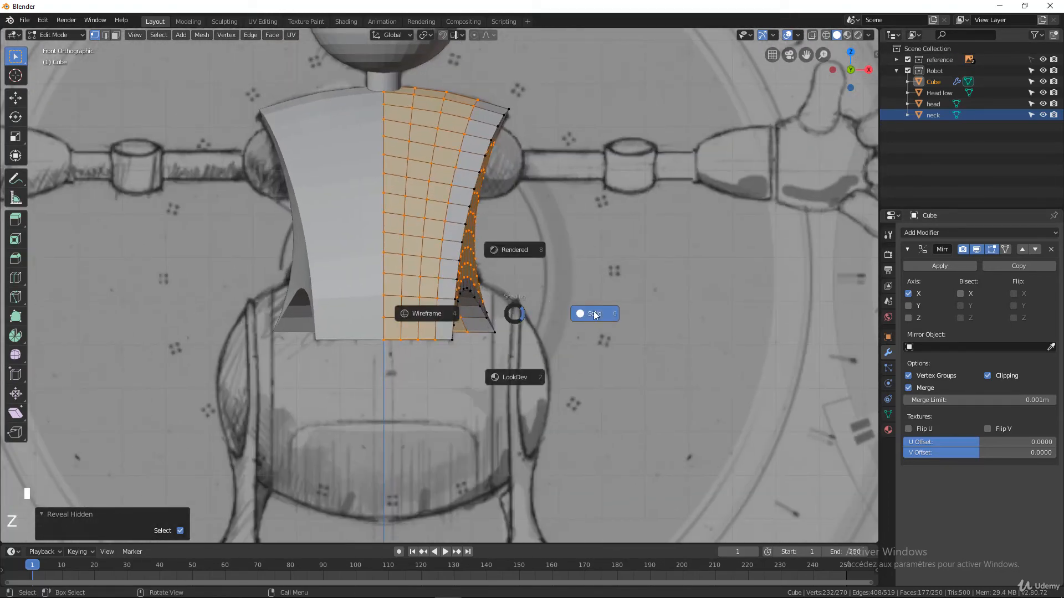
click(428, 313)
scroll(449, 376, up, 4)
scroll(449, 375, down, 1)
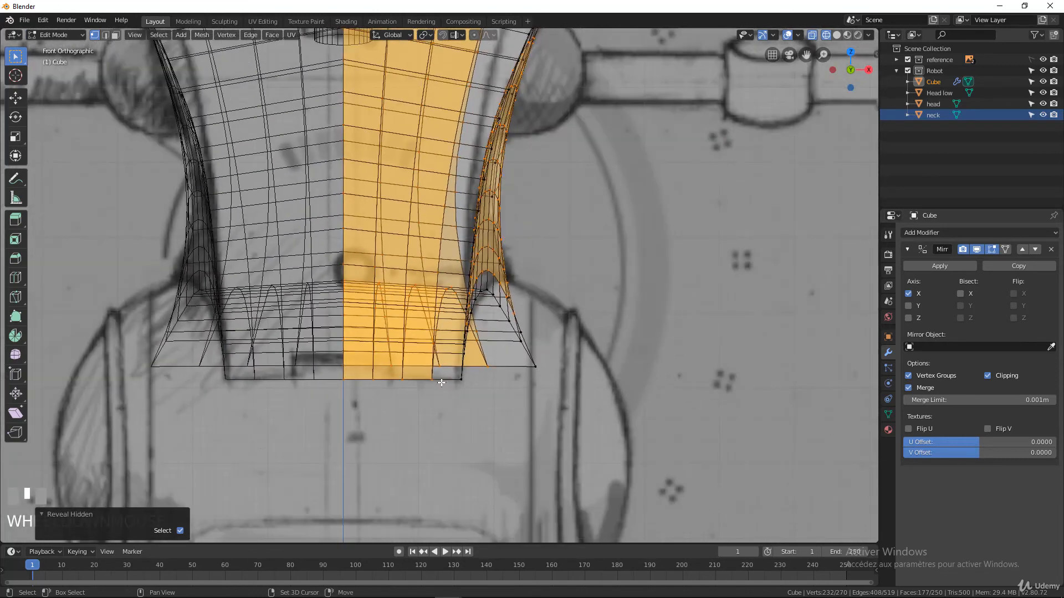
shift+middle_drag(399, 384, 438, 374)
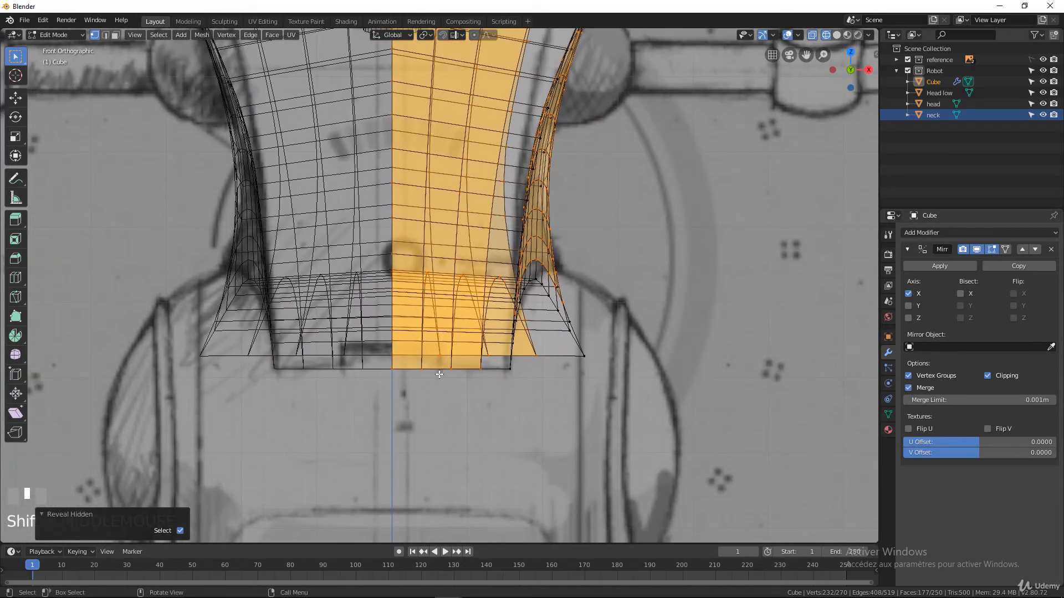
scroll(447, 347, down, 4)
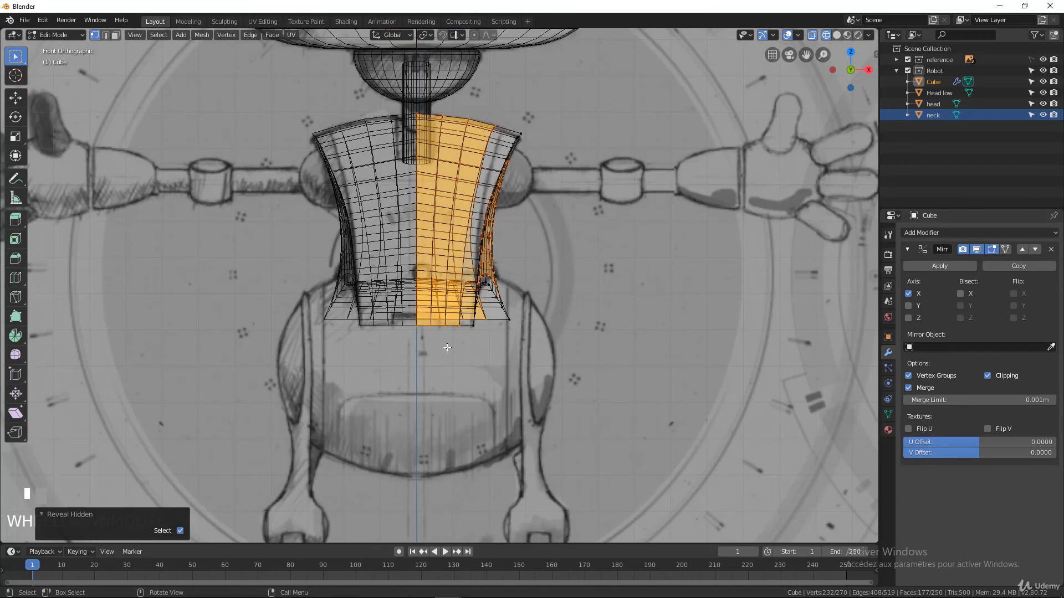
scroll(370, 313, up, 2)
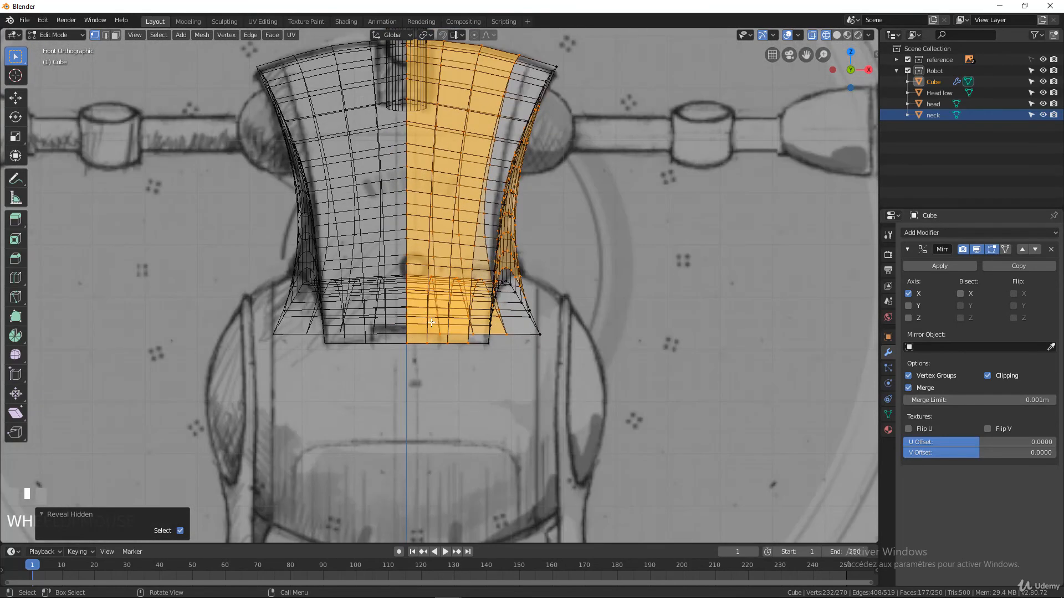
key(z)
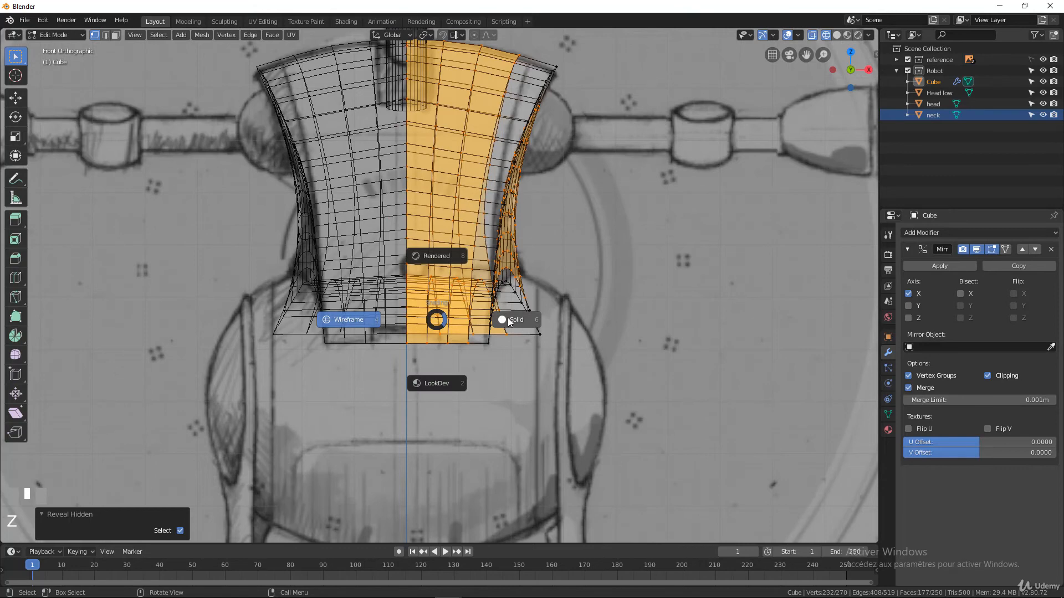
scroll(455, 350, up, 3)
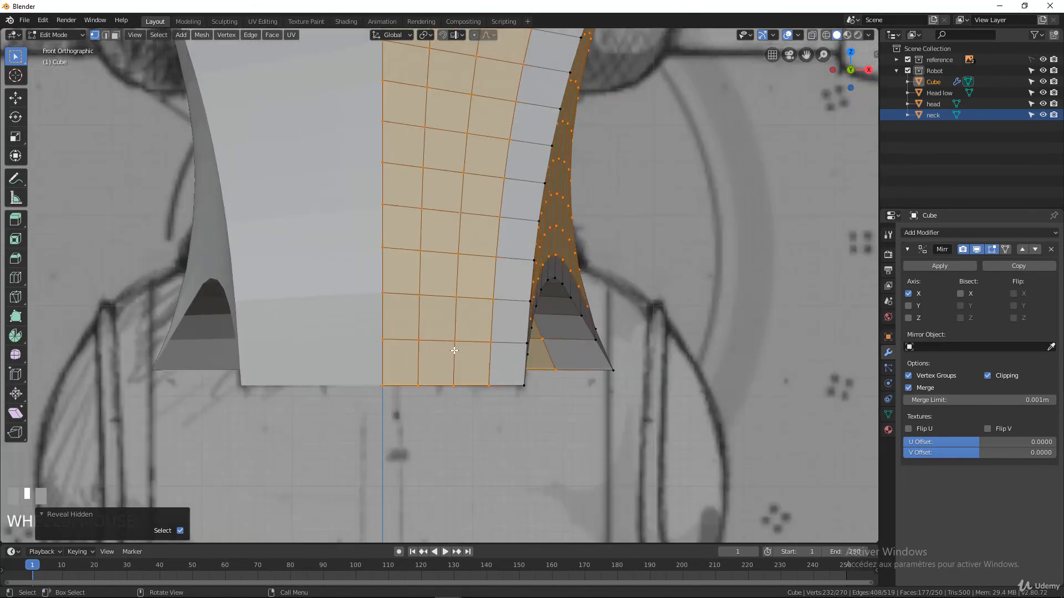
click(386, 341)
shift+click(418, 342)
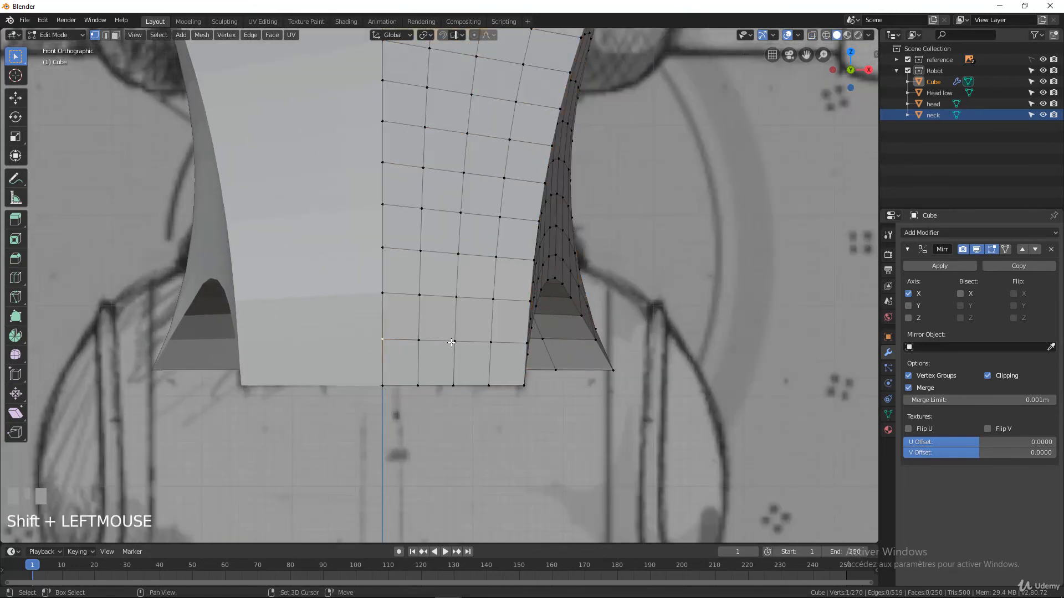
shift+click(418, 340)
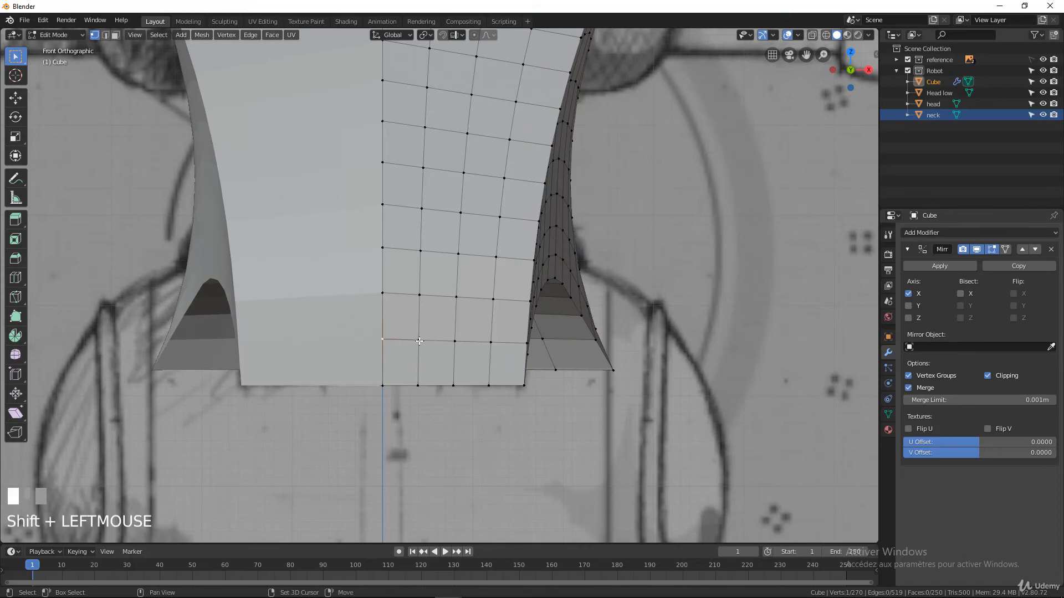
shift+click(454, 341)
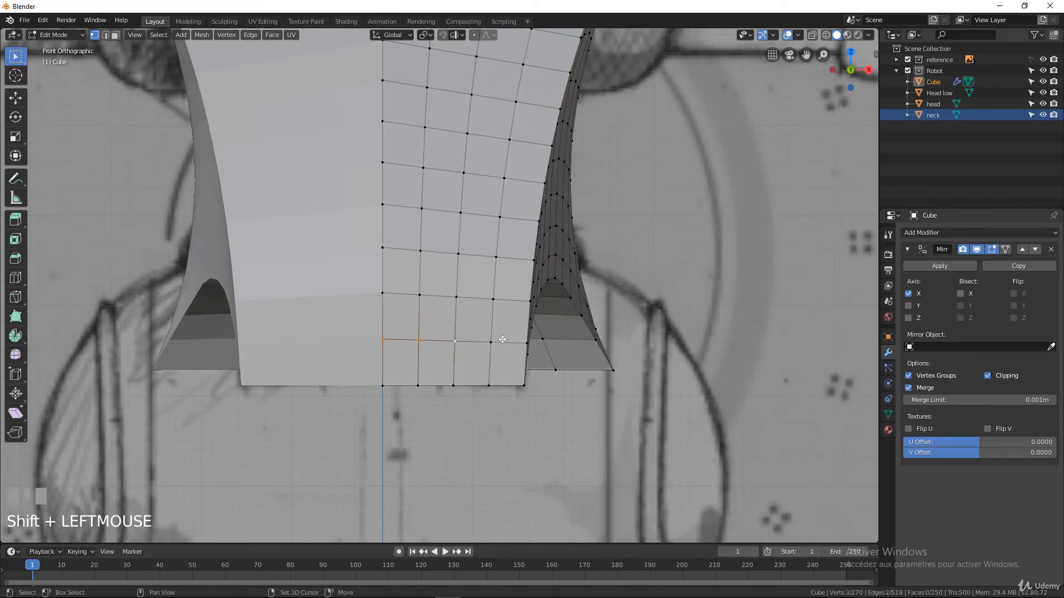
Level the centre edge in the front's second-lowest vertex row by scaling its two vertices to 0 along Z.
click(413, 340)
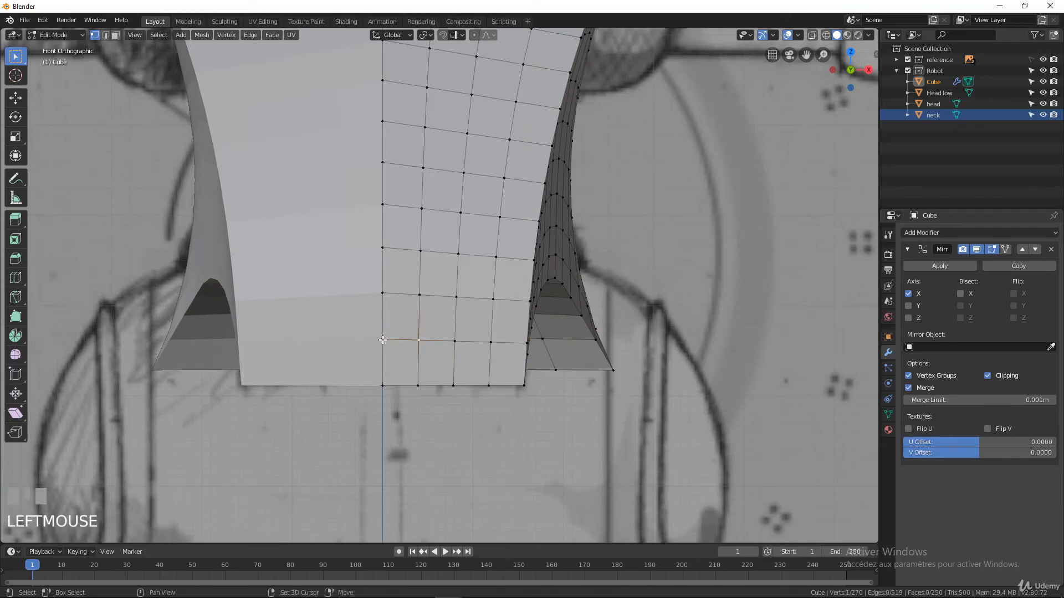
shift+click(404, 339)
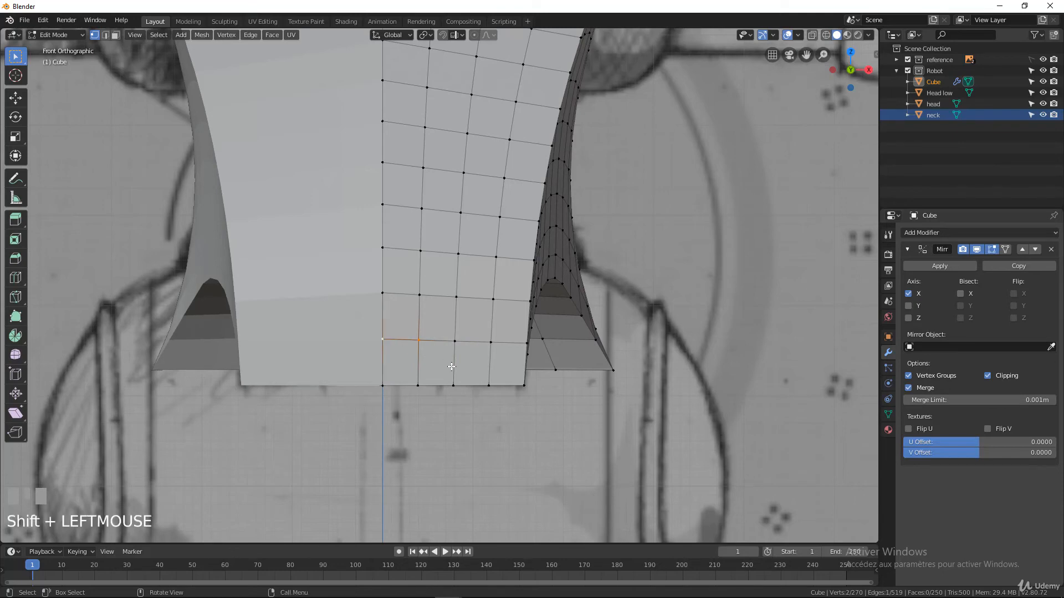
key(s)
text(z)
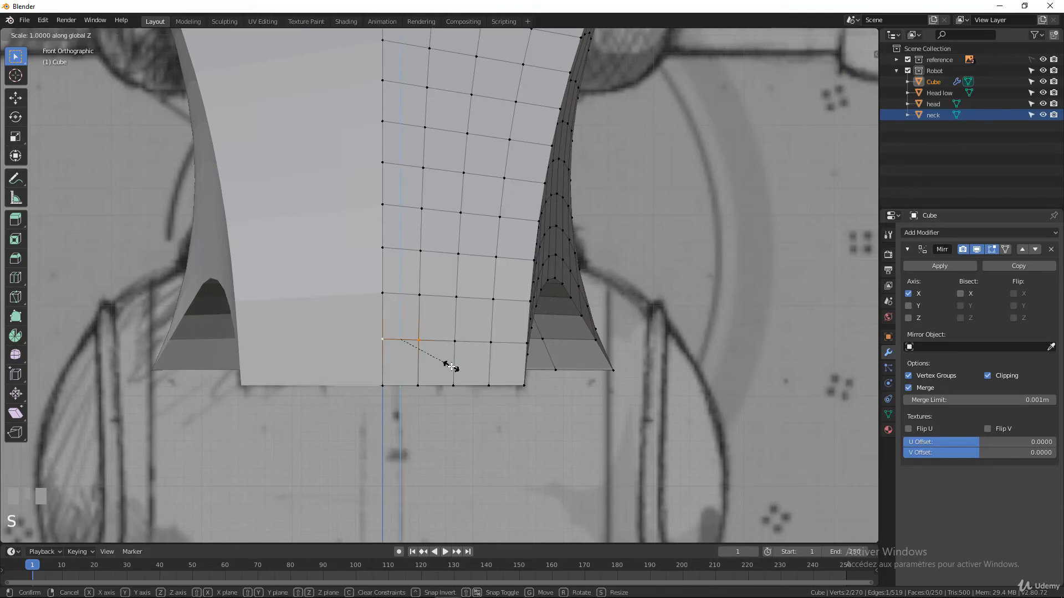
text(0)
click(375, 341)
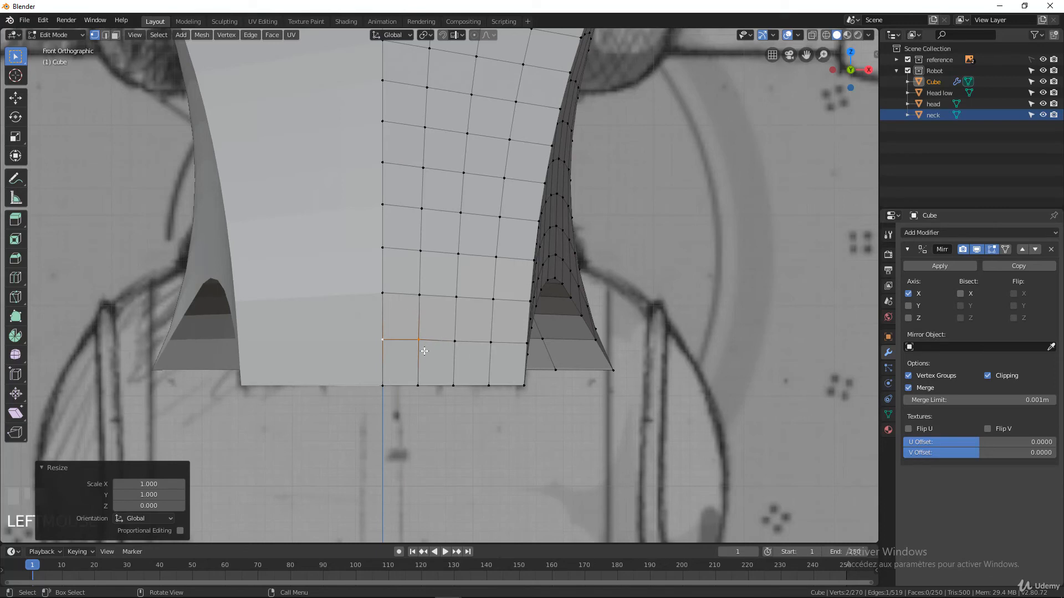
Slide the lowest vertical edge beside the front centre line outward by a factor of 0.607 to the sketched notch's side.
shift+click(418, 384)
click(419, 339)
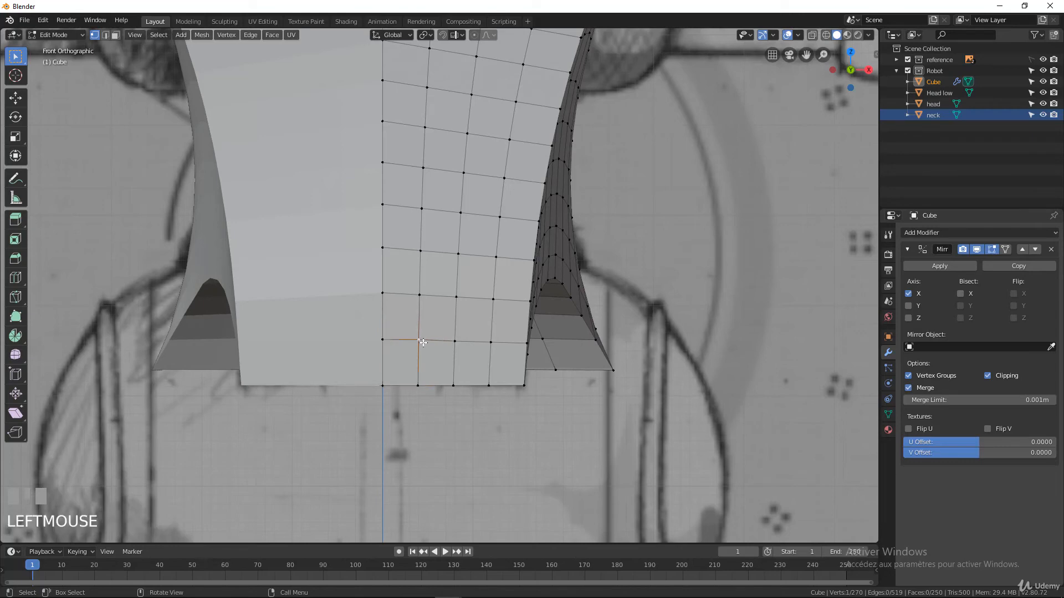
shift+click(420, 384)
scroll(426, 374, up, 2)
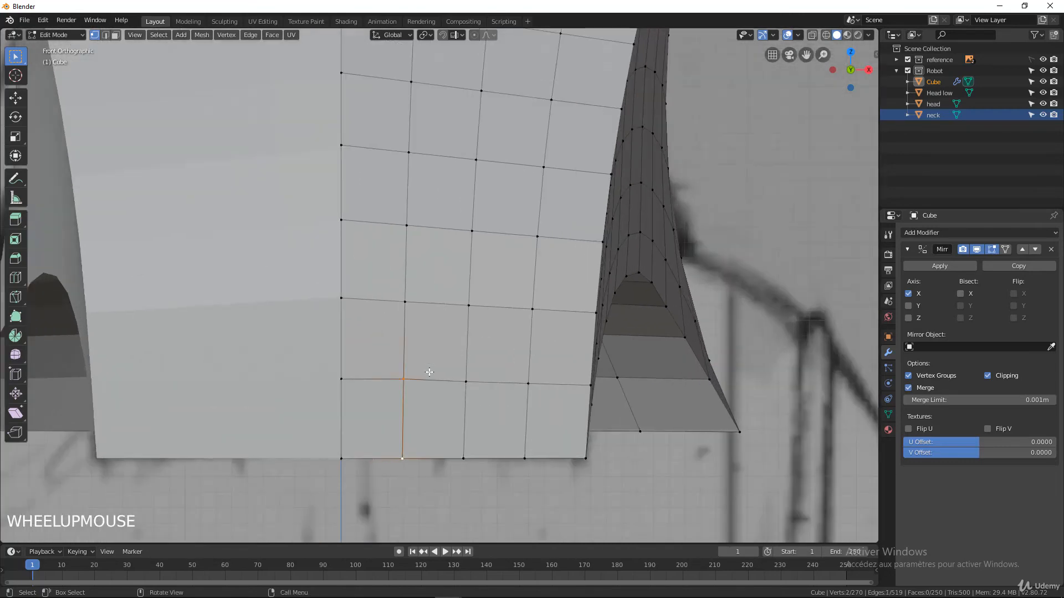
scroll(428, 372, down, 1)
key(z)
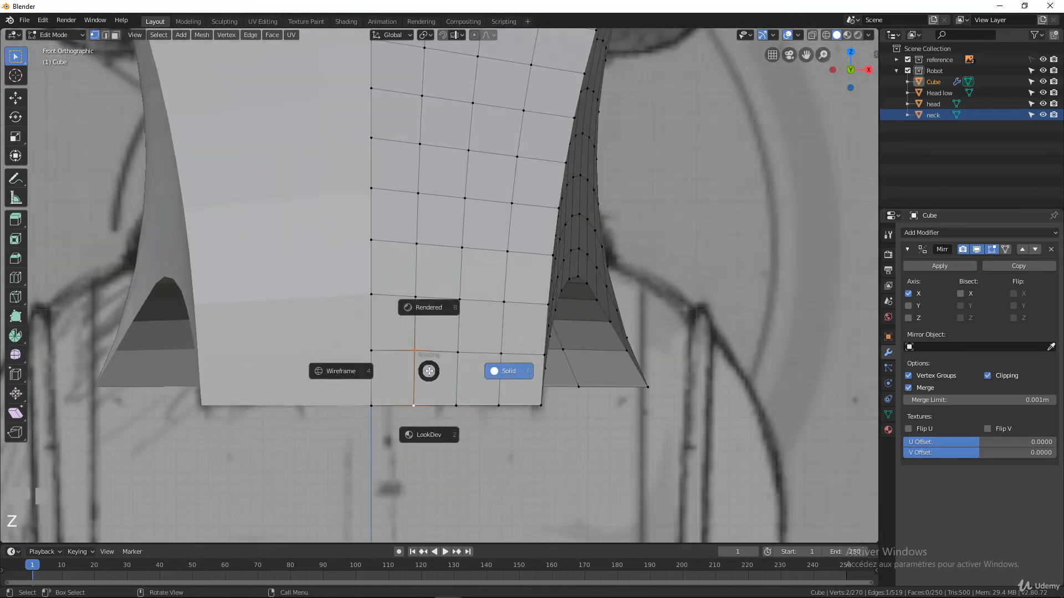
scroll(408, 396, up, 2)
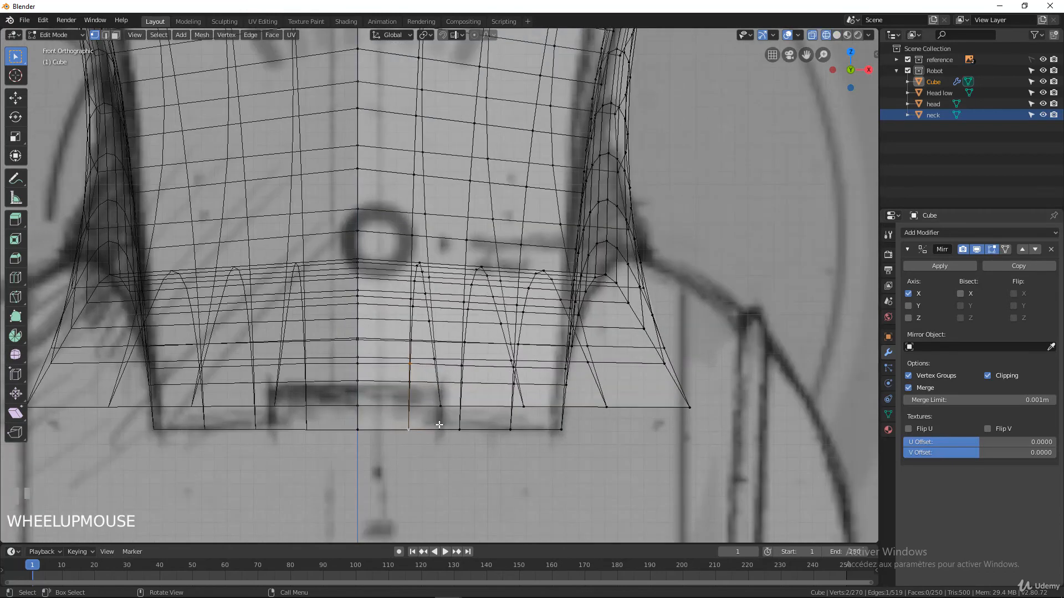
key(g)
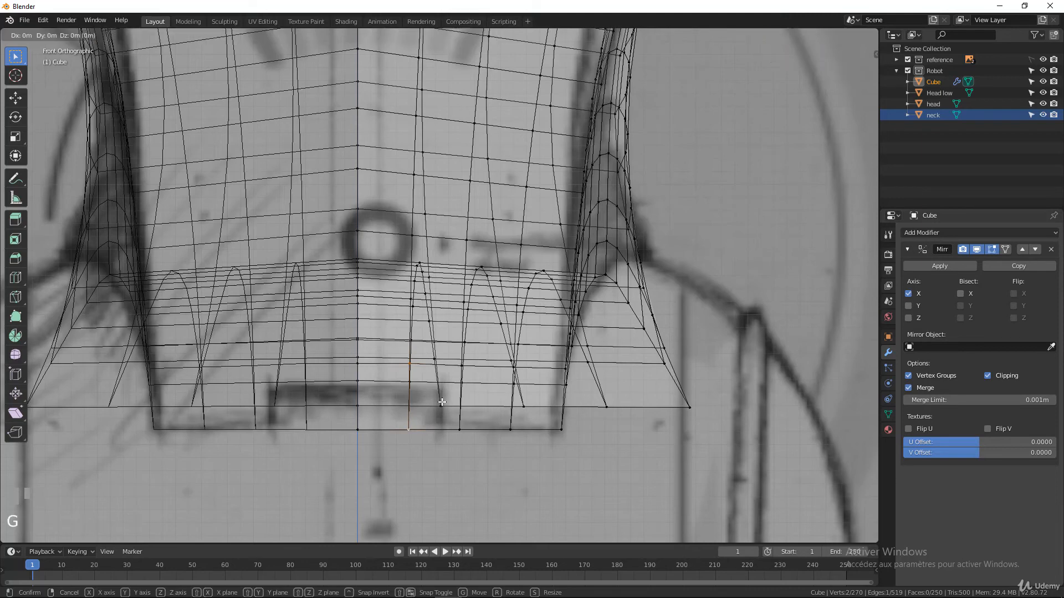
key(g)
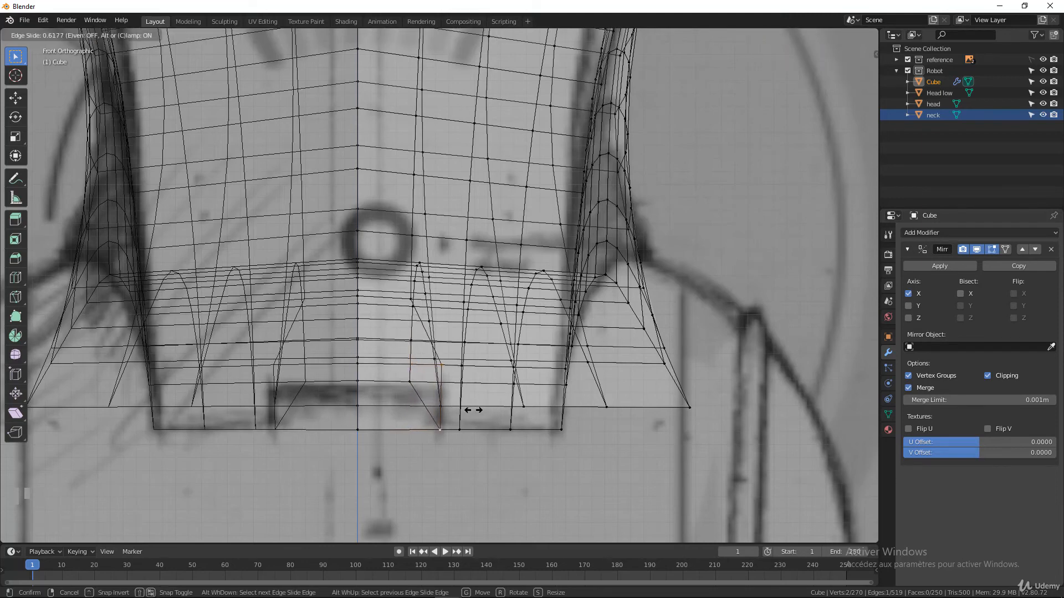
click(473, 410)
key(z)
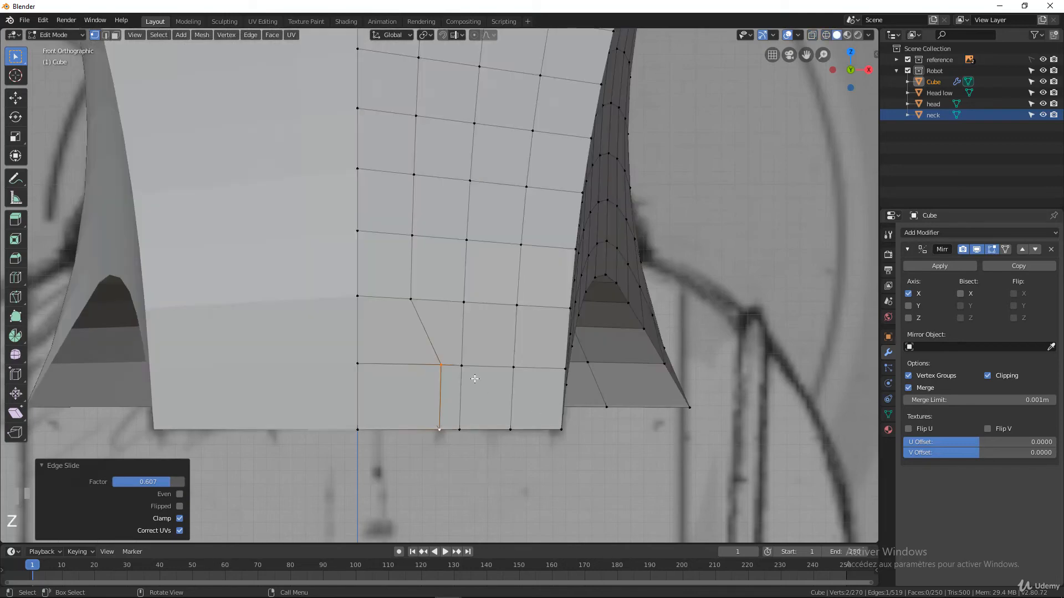
Check the notch against the sketch and slide its upper horizontal edge down by a factor of 0.452.
key(z)
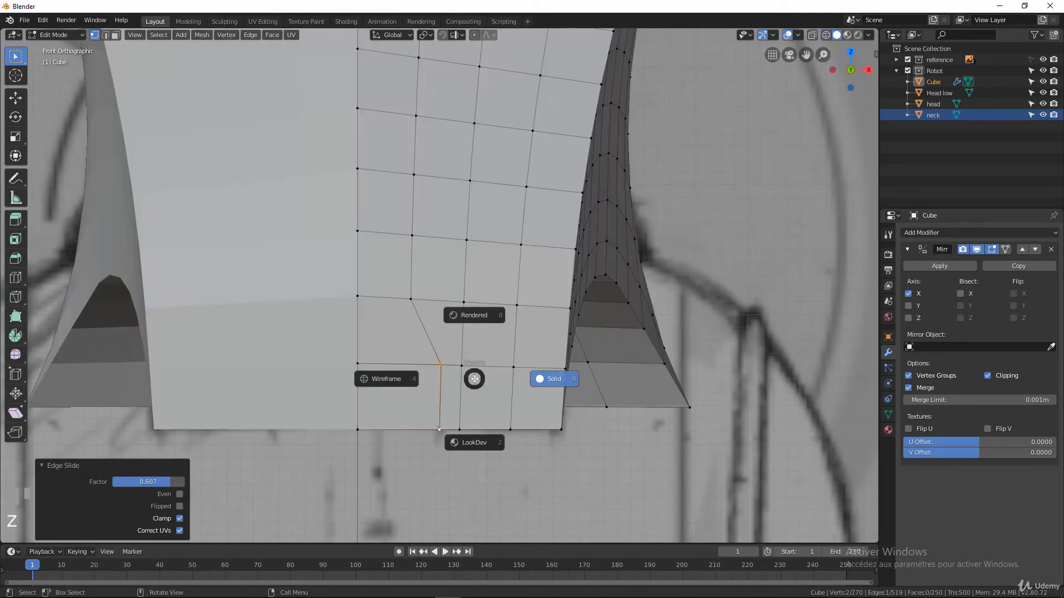
click(402, 380)
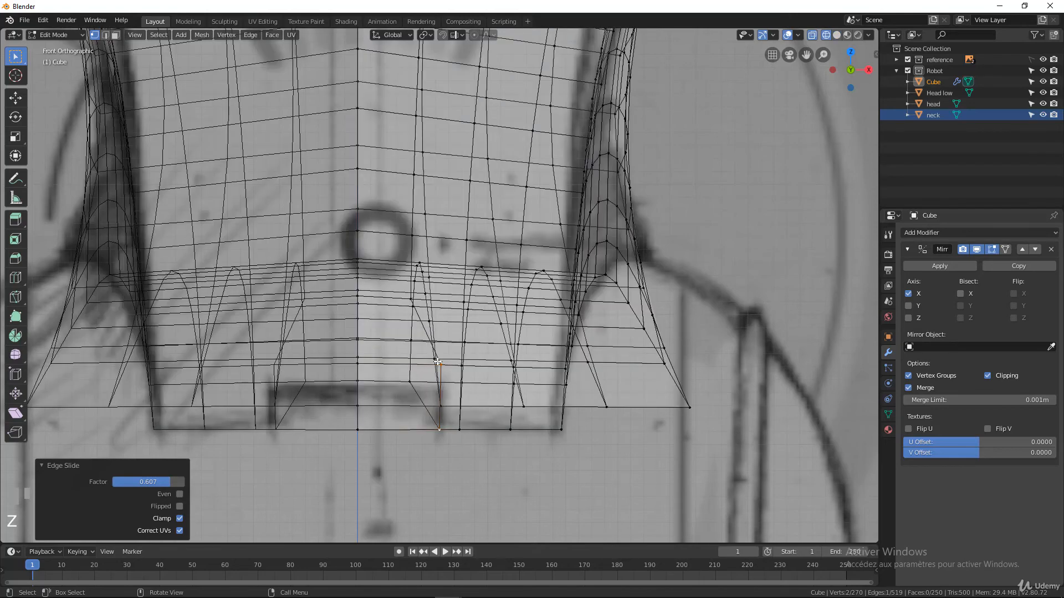
key(z)
click(509, 363)
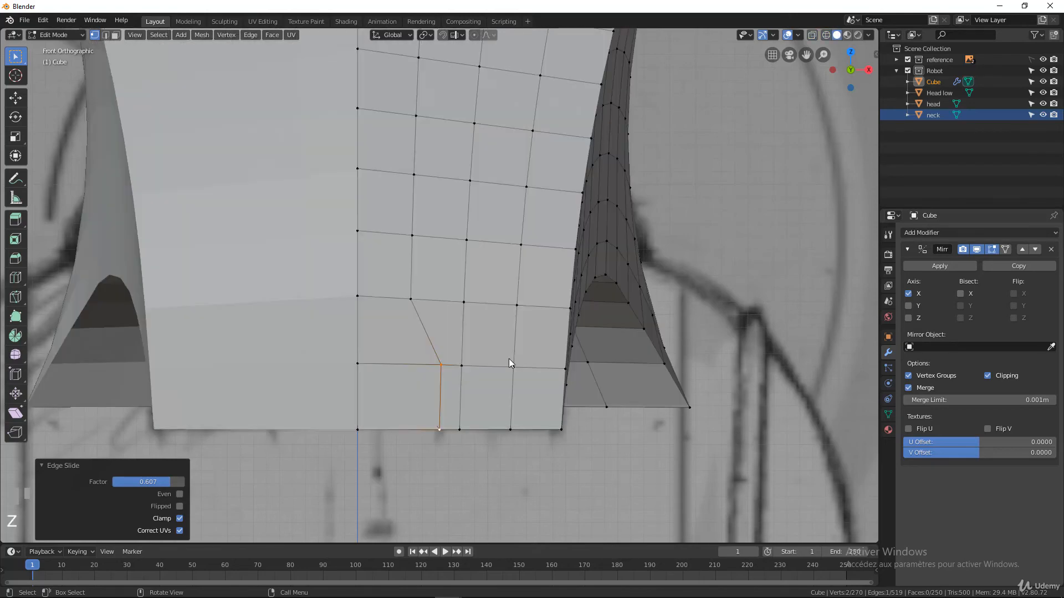
click(440, 366)
shift+click(363, 365)
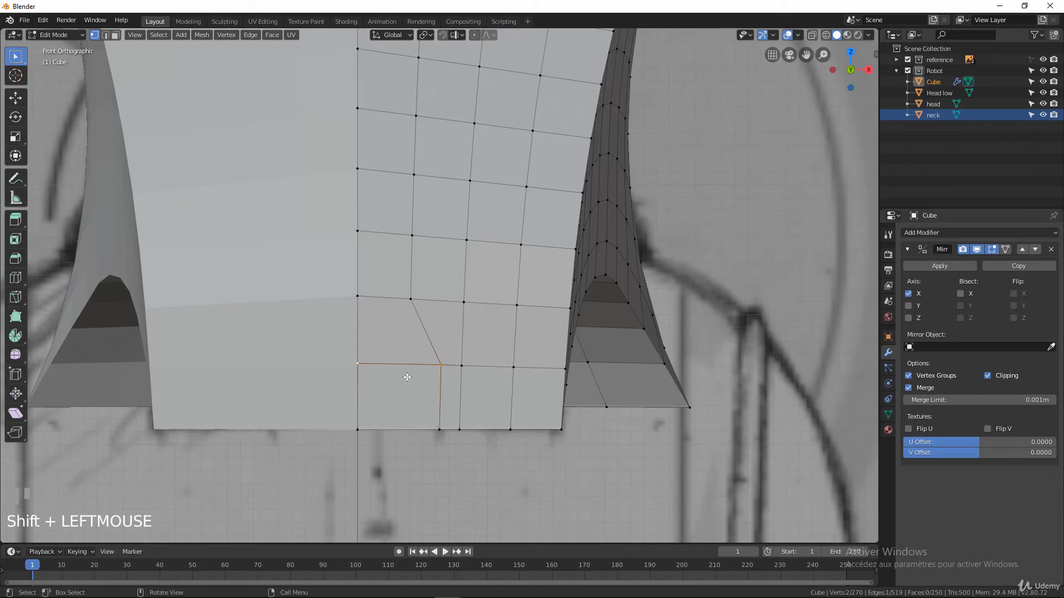
key(g)
key(g)
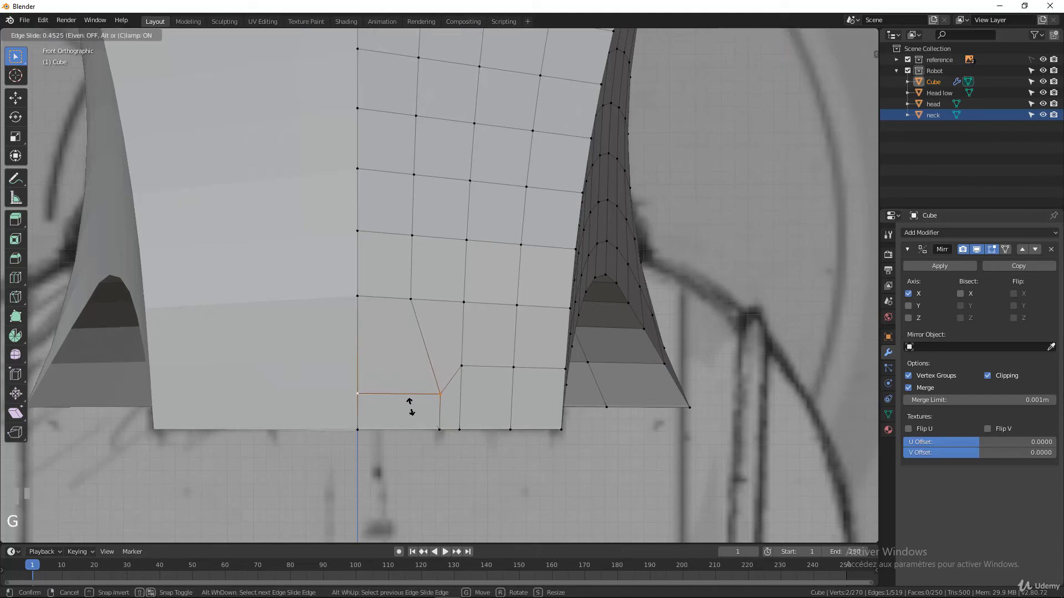
click(411, 406)
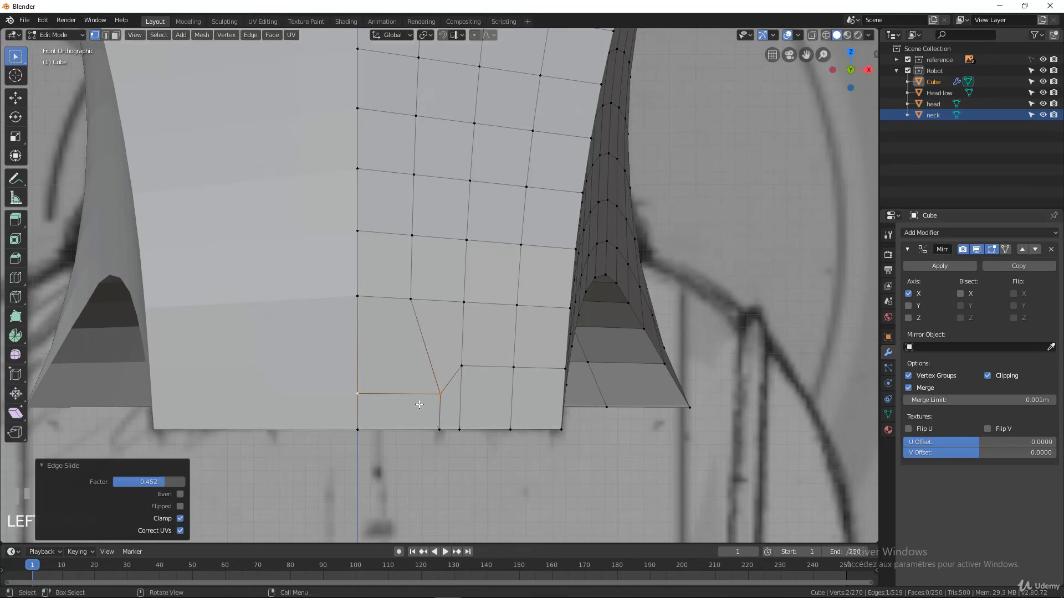
Compare the notch's upper edge with the sketch in wireframe shading and raise the edge 0.00256 m along Z.
key(z)
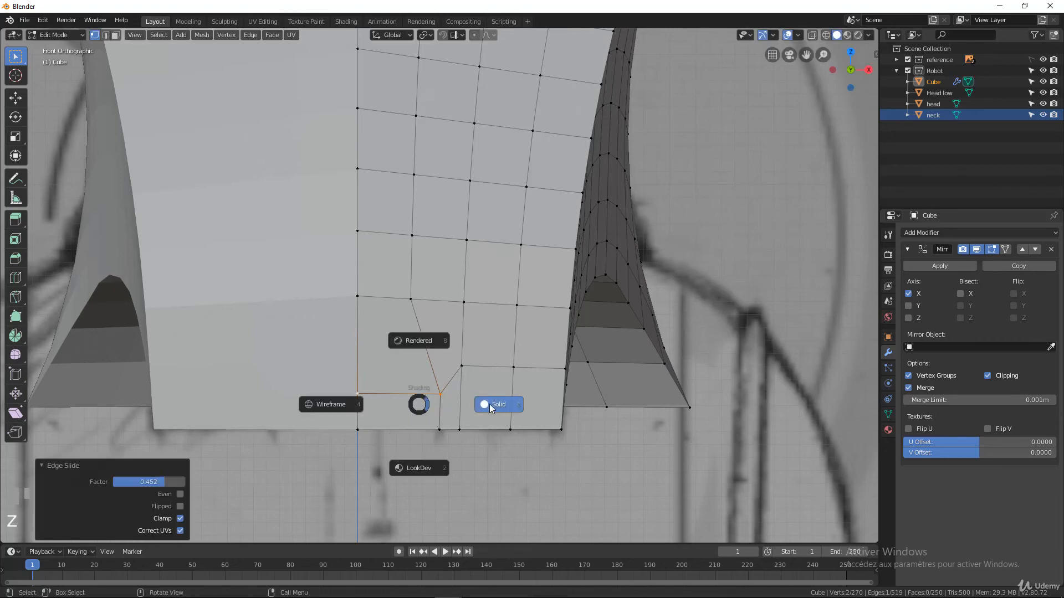
click(348, 399)
key(z)
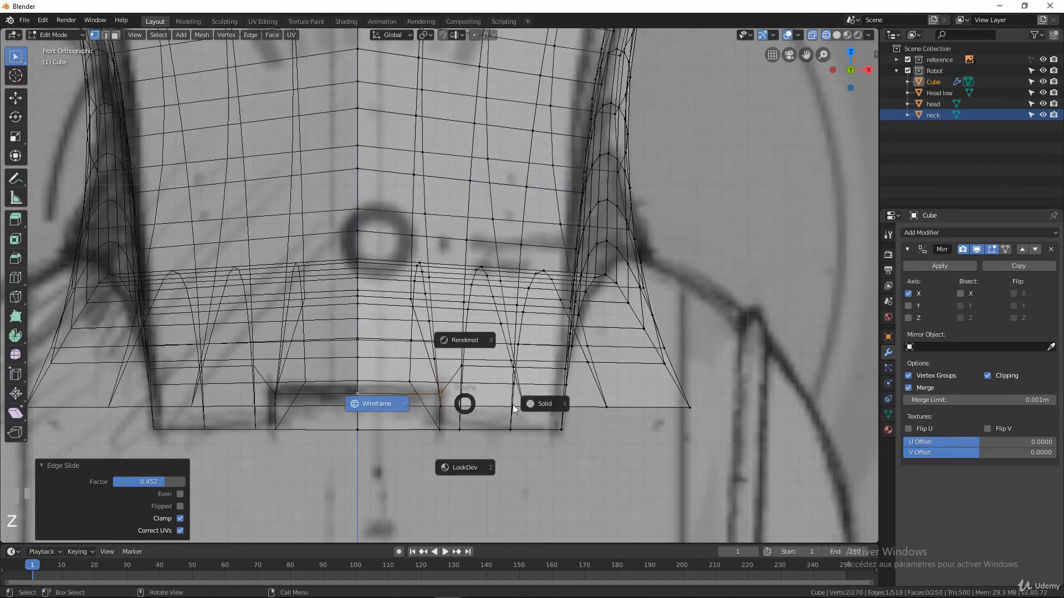
click(516, 406)
key(g)
key(g)
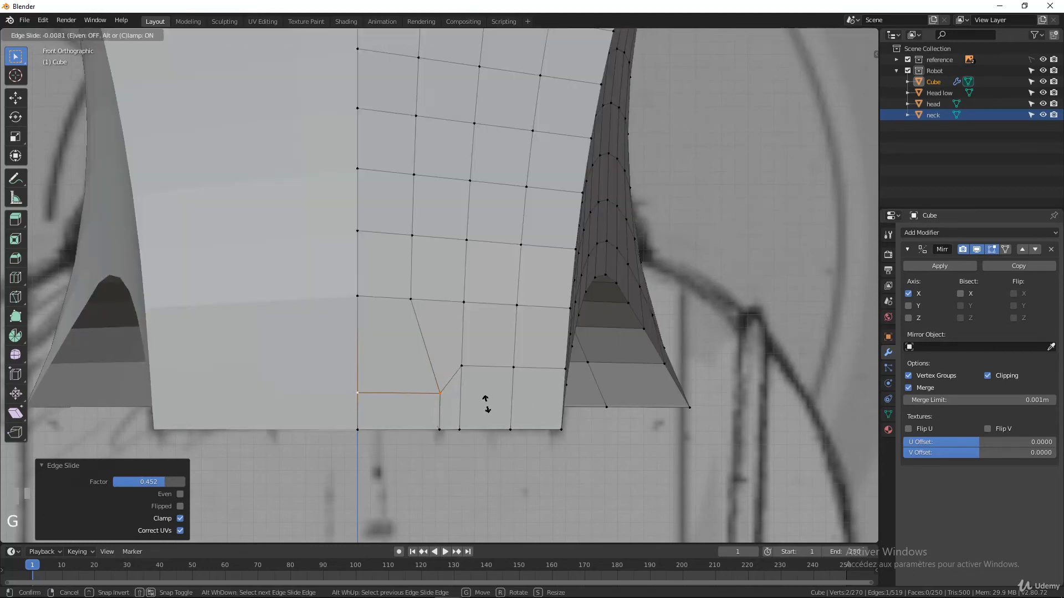
key(g)
click(489, 400)
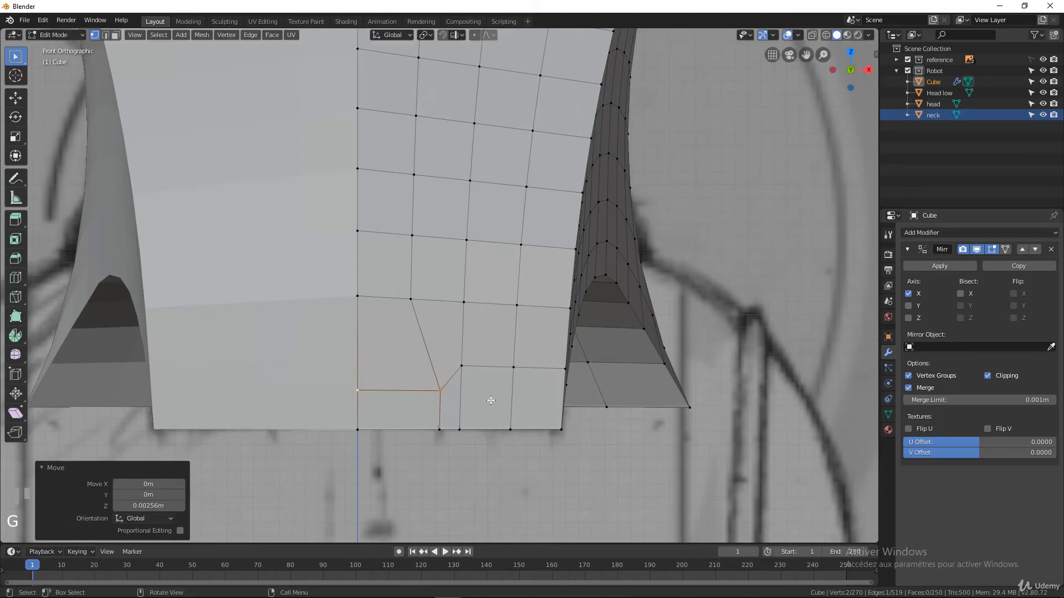
Level the centre edge in the torso rear's second-lowest row by scaling its two vertices to 0 along Z.
key(KP_3)
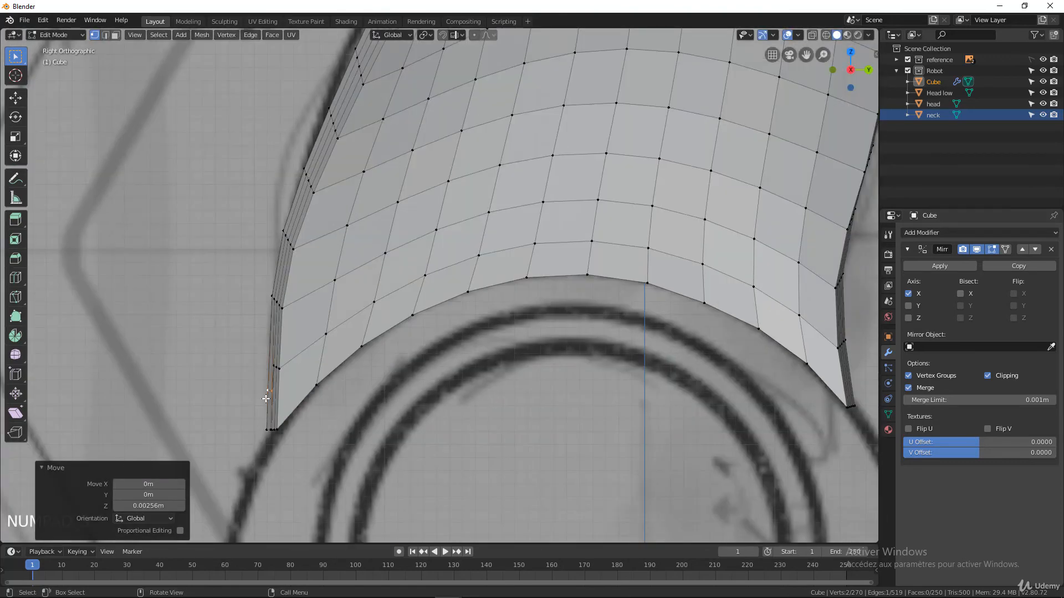
scroll(277, 374, down, 4)
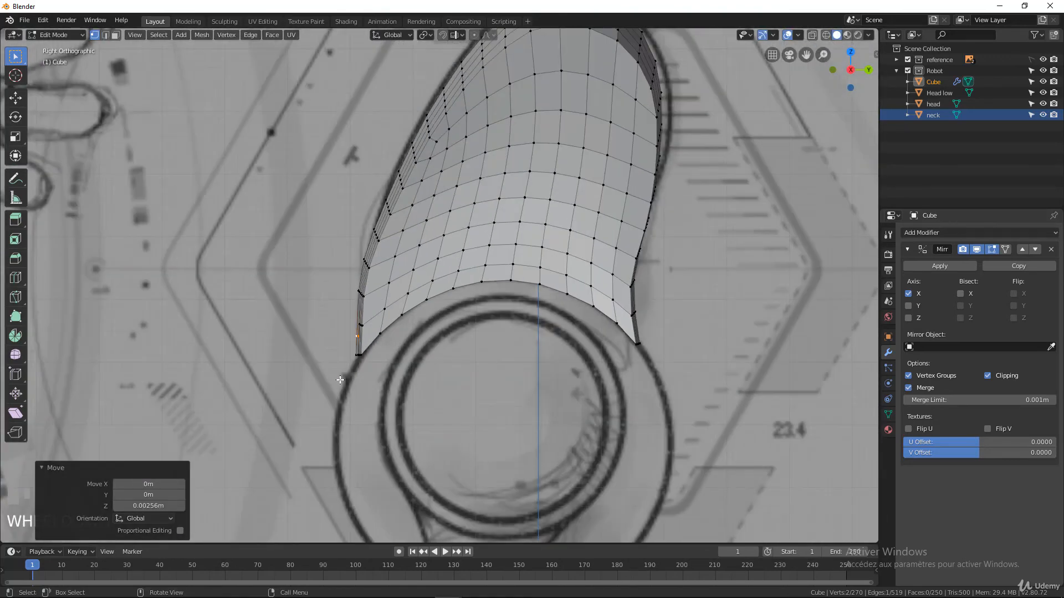
middle_drag(530, 356, 446, 356)
scroll(593, 387, up, 2)
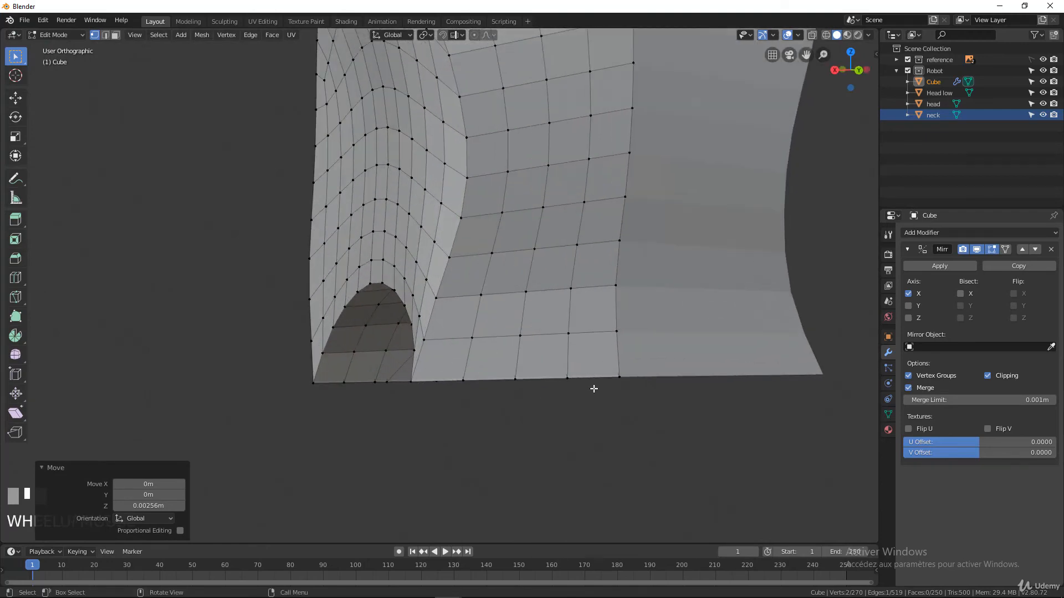
middle_drag(578, 370, 587, 397)
scroll(570, 368, up, 2)
click(525, 361)
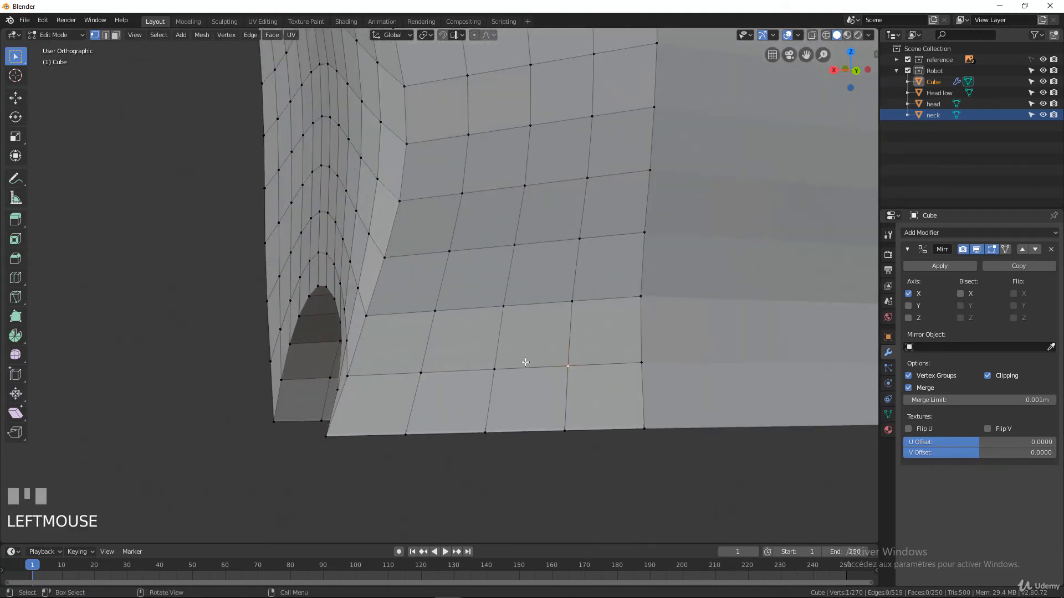
scroll(580, 355, down, 1)
scroll(580, 355, down, 3)
scroll(604, 366, up, 5)
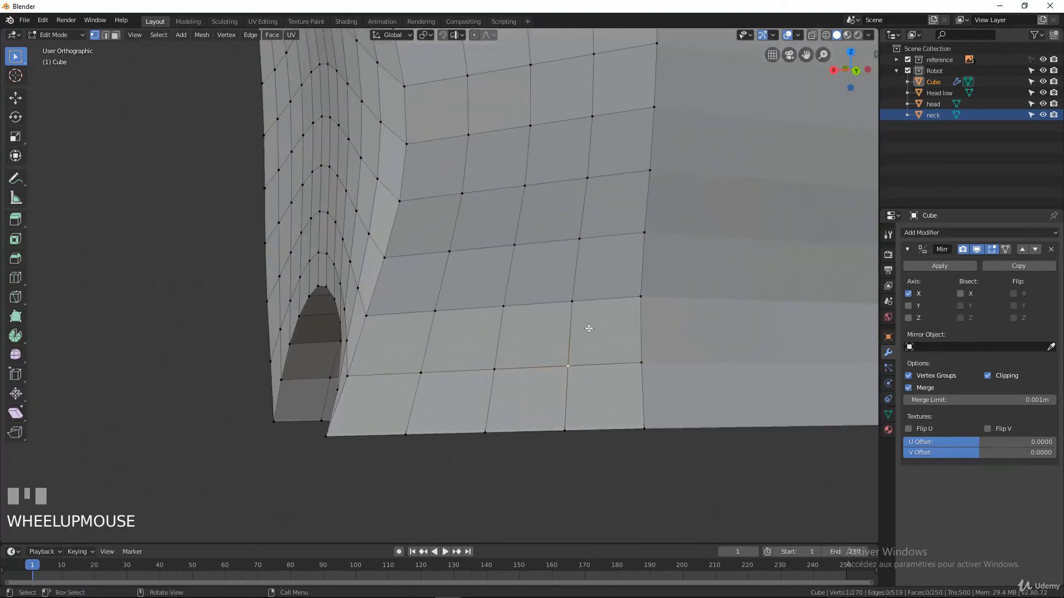
middle_drag(634, 386, 583, 361)
shift+click(520, 368)
click(515, 311)
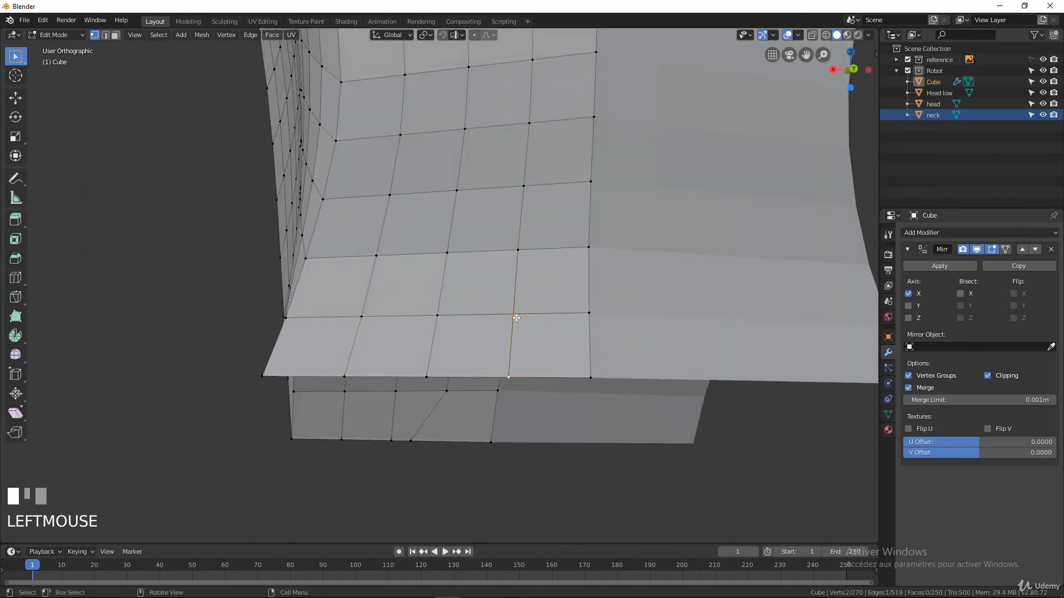
shift+click(592, 311)
key(s)
key(z)
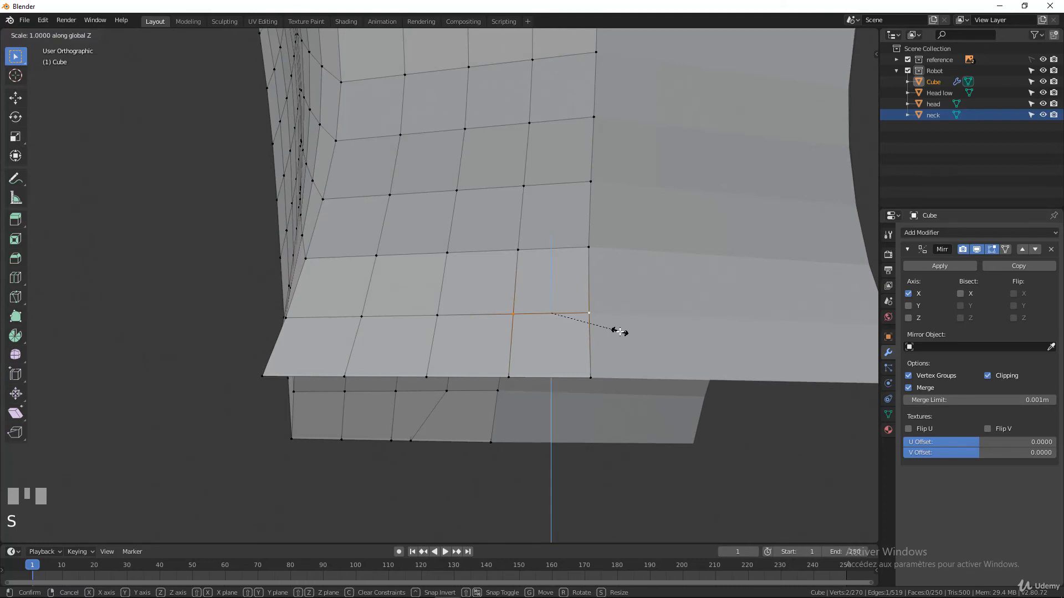
key(0)
click(523, 357)
Straighten the lowest vertical edge beside the rear centre line by scaling its two vertices to 0 along X.
middle_drag(522, 356, 506, 332)
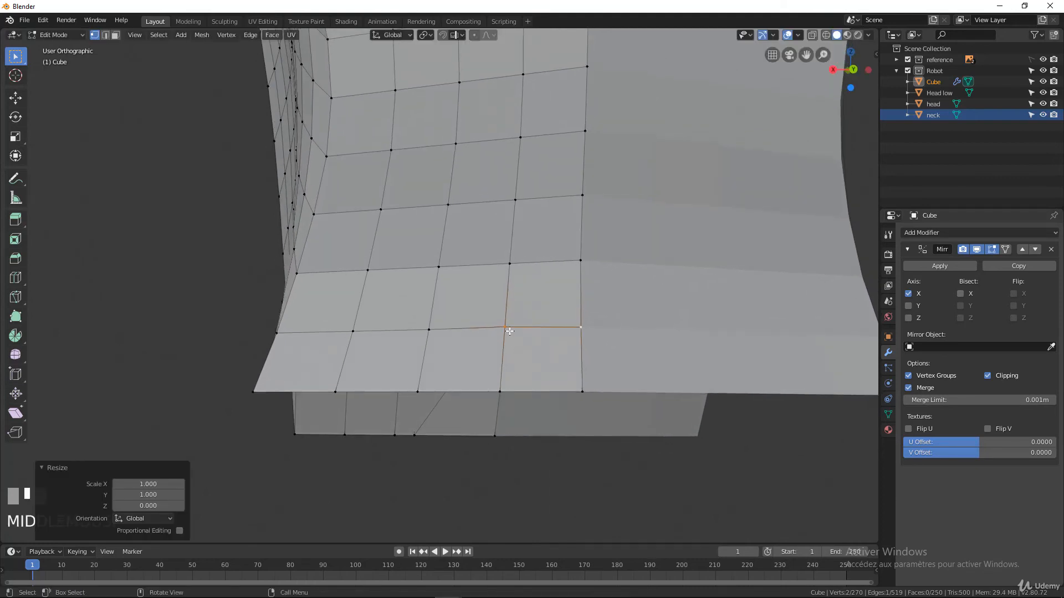
click(501, 388)
shift+click(503, 335)
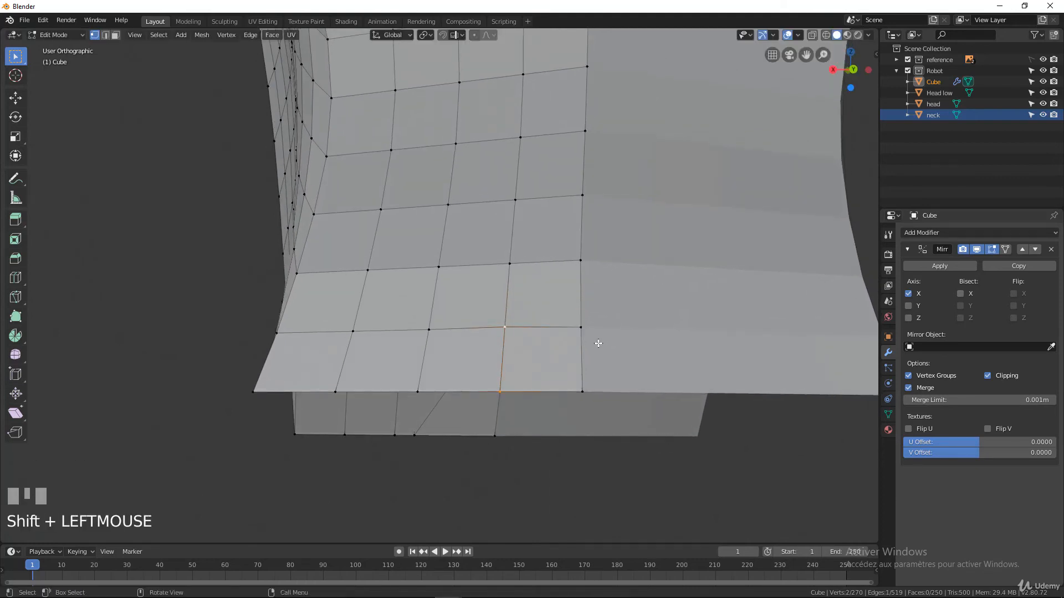
key(s)
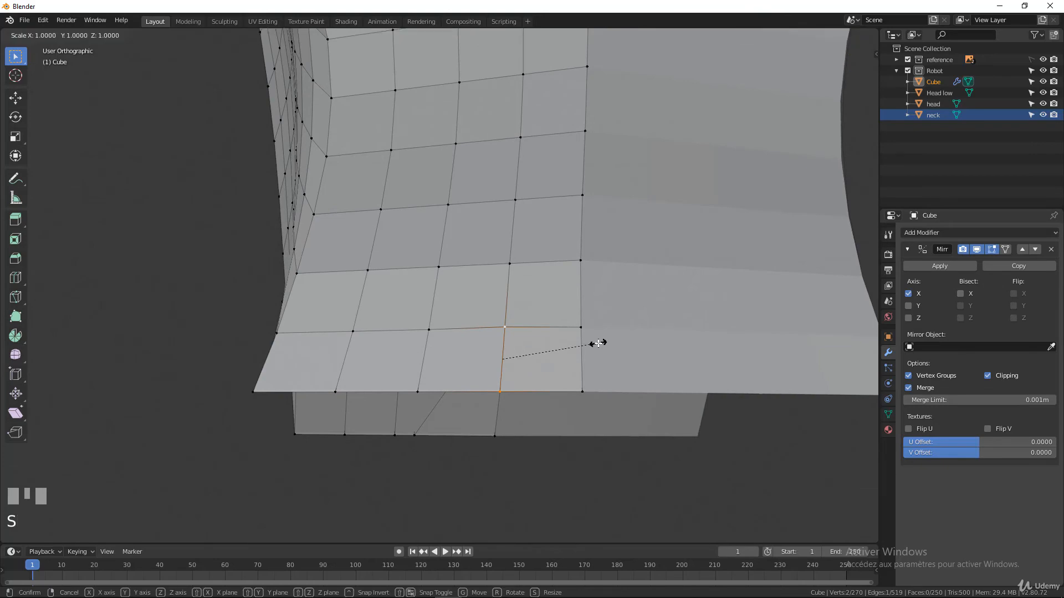
text(x)
text(0)
click(588, 339)
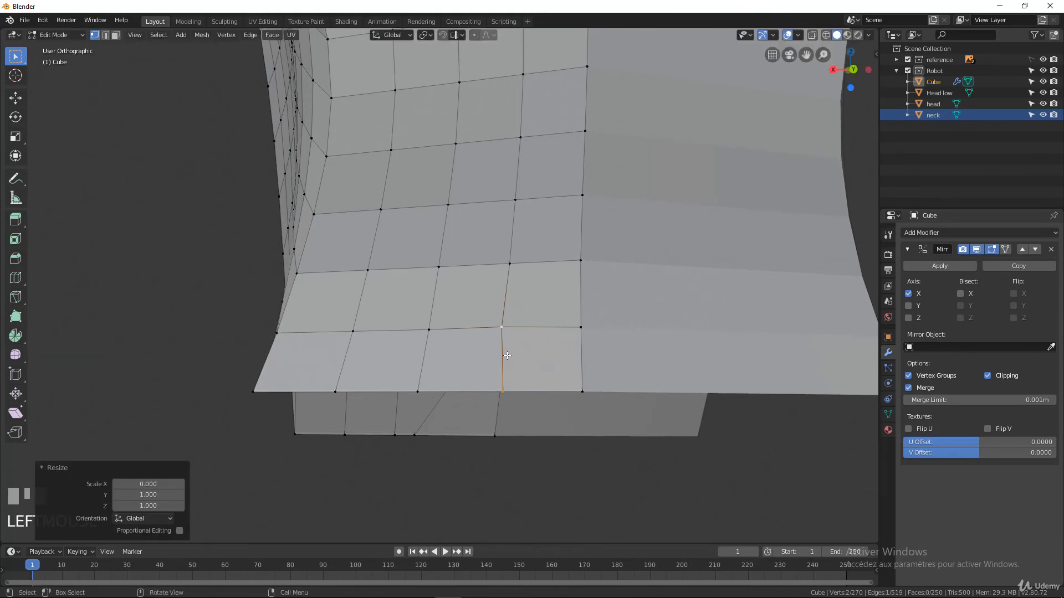
Slide the levelled centre edge in the torso rear's second-lowest row down by a factor of about 0.512.
middle_drag(502, 356, 467, 336)
click(467, 336)
shift+click(542, 360)
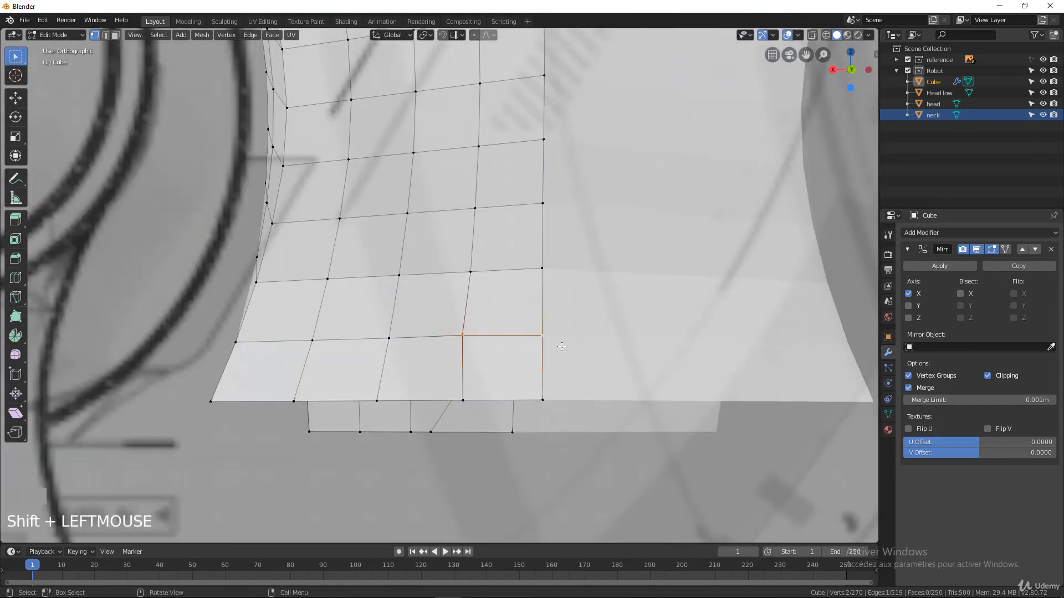
middle_drag(542, 360, 615, 350)
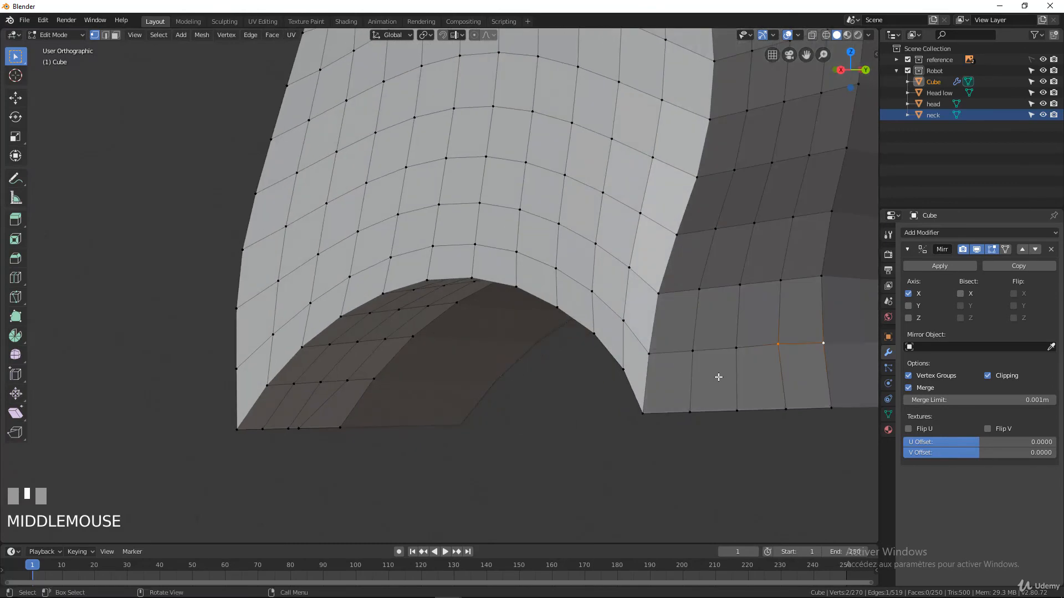
key(g)
key(g)
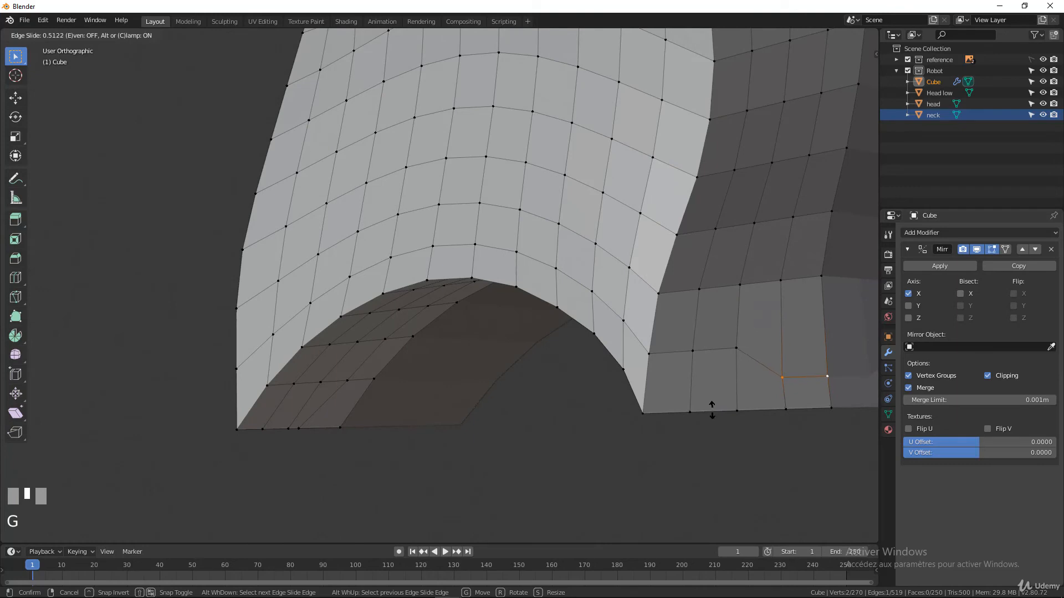
click(712, 408)
Slide the centre edge directly above the rear notch outline down by a factor of 0.298.
click(781, 280)
shift+click(821, 276)
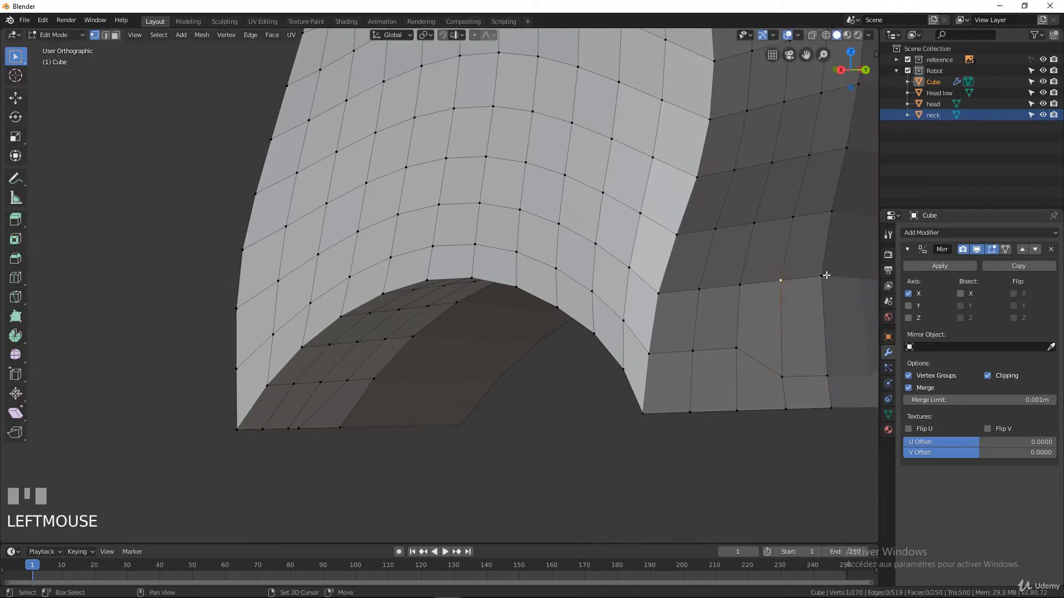
key(g)
key(g)
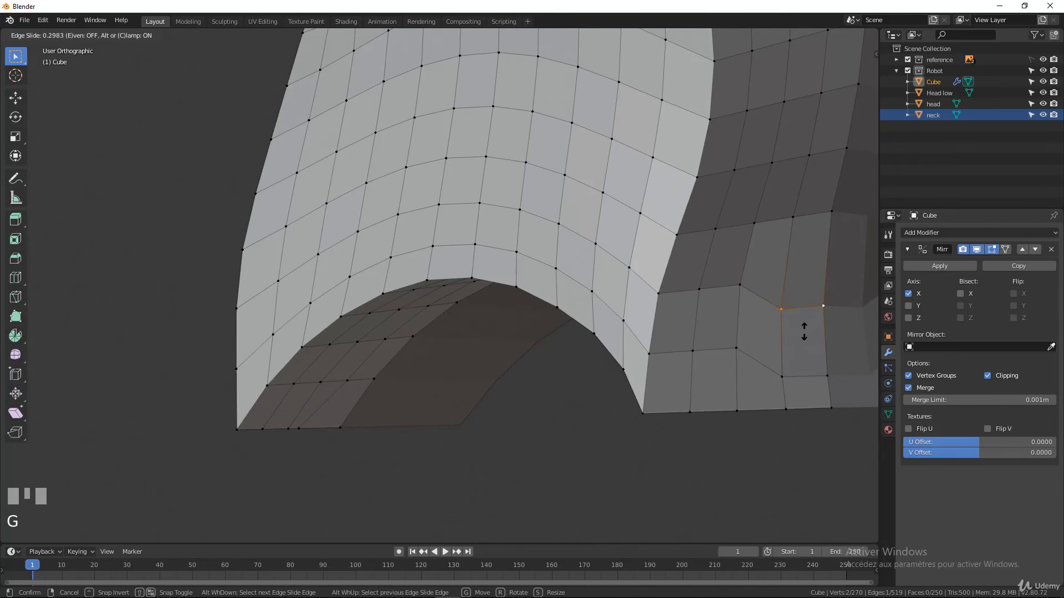
click(804, 331)
Nudge the slid rear edge slightly inward in the right view and check the torso's curvature in Object Mode.
middle_drag(696, 323, 604, 344)
scroll(720, 325, down, 2)
scroll(745, 347, up, 2)
key(KP_3)
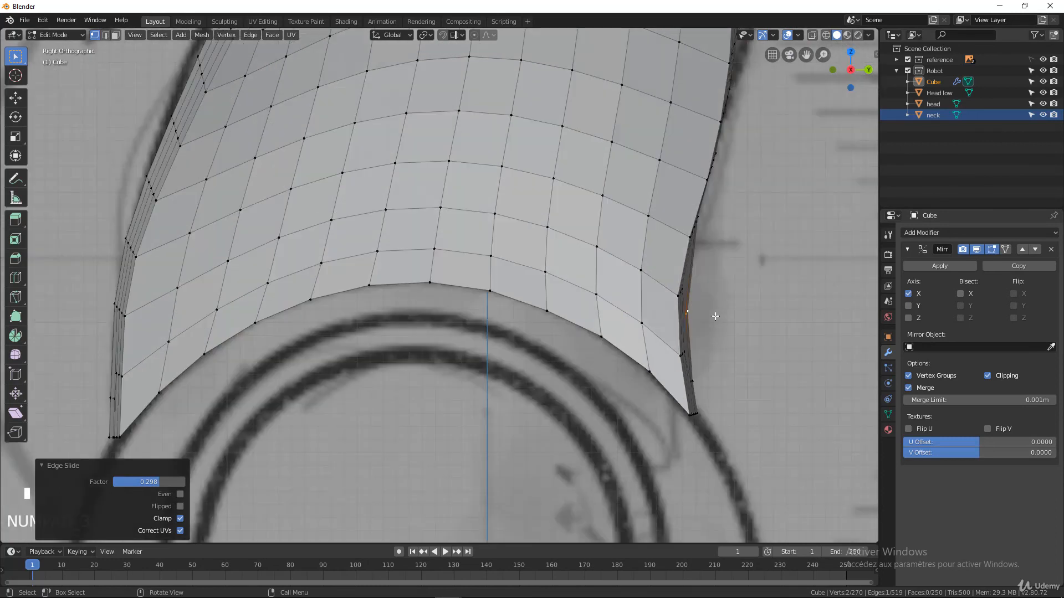
key(g)
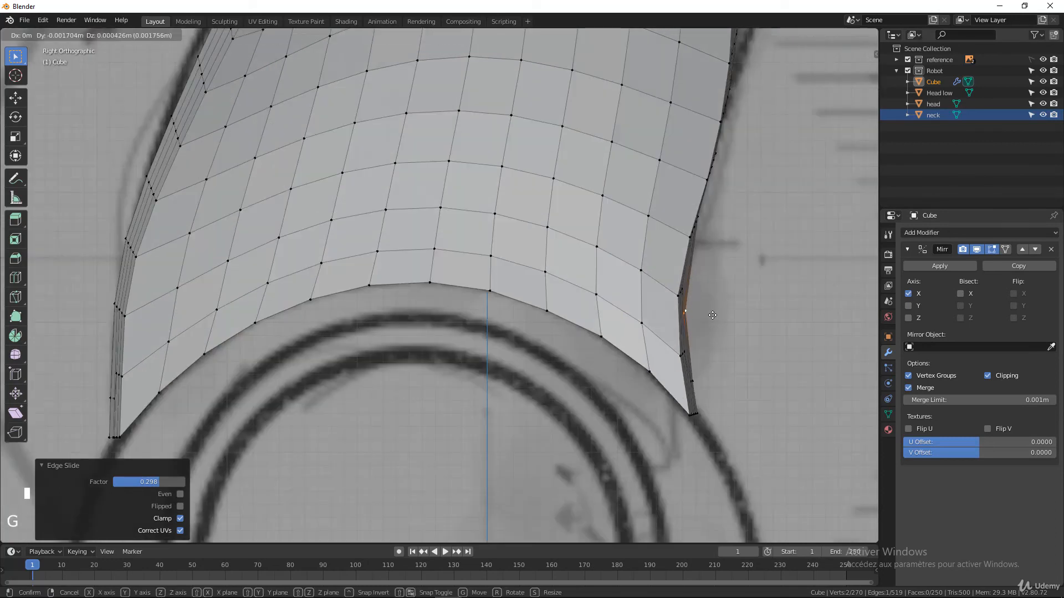
click(714, 314)
scroll(708, 267, down, 3)
key(Tab)
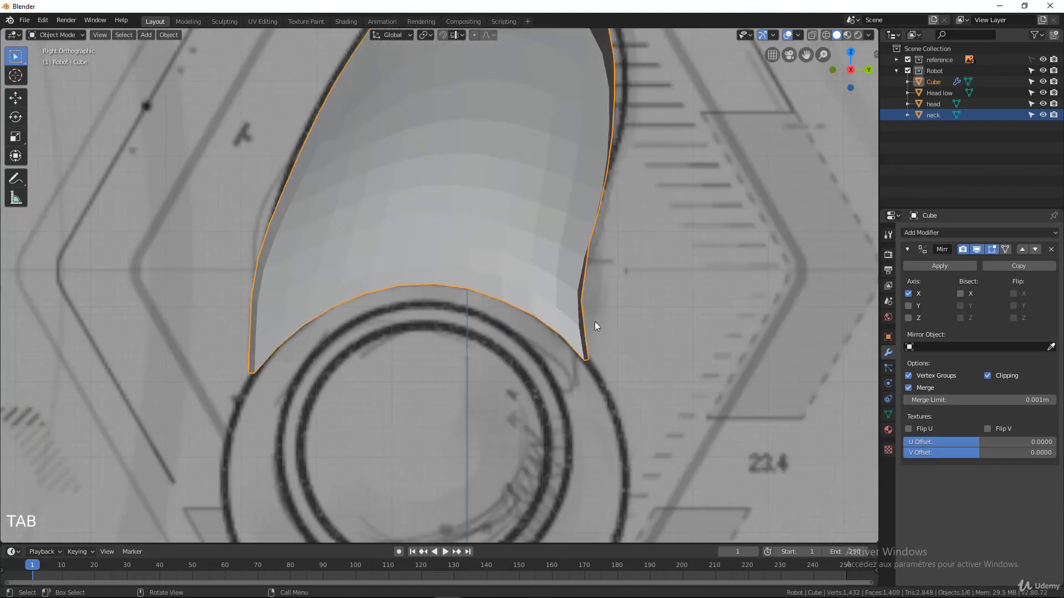
middle_drag(594, 324, 508, 220)
key(Tab)
scroll(553, 399, up, 2)
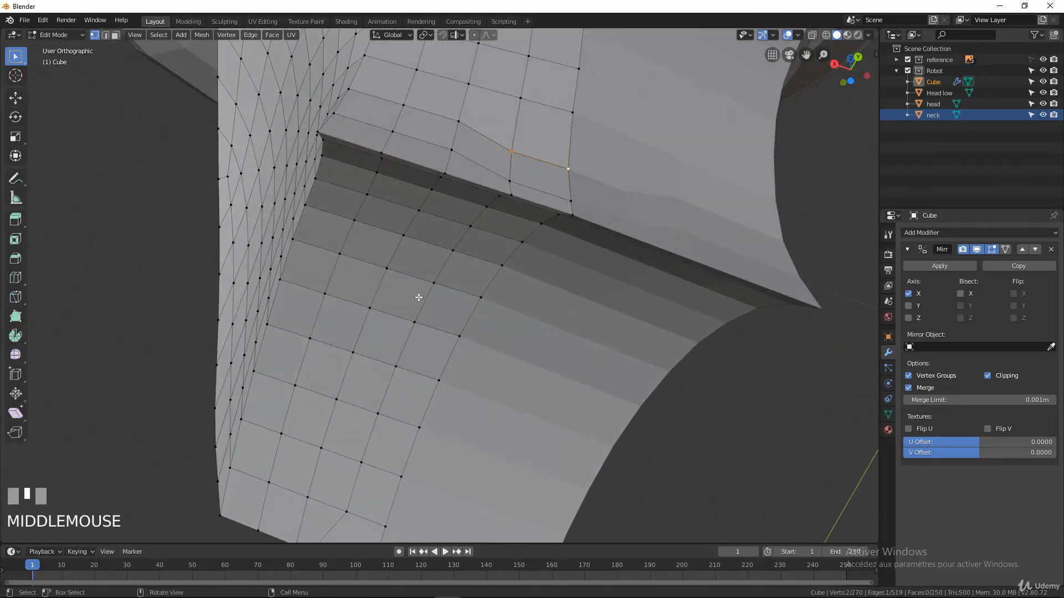
Slide the underside's vertex column beside the centre line, up to the rear notch corner, outward by a factor of about 0.494.
scroll(399, 413, down, 3)
middle_drag(399, 414, 333, 406)
click(316, 411)
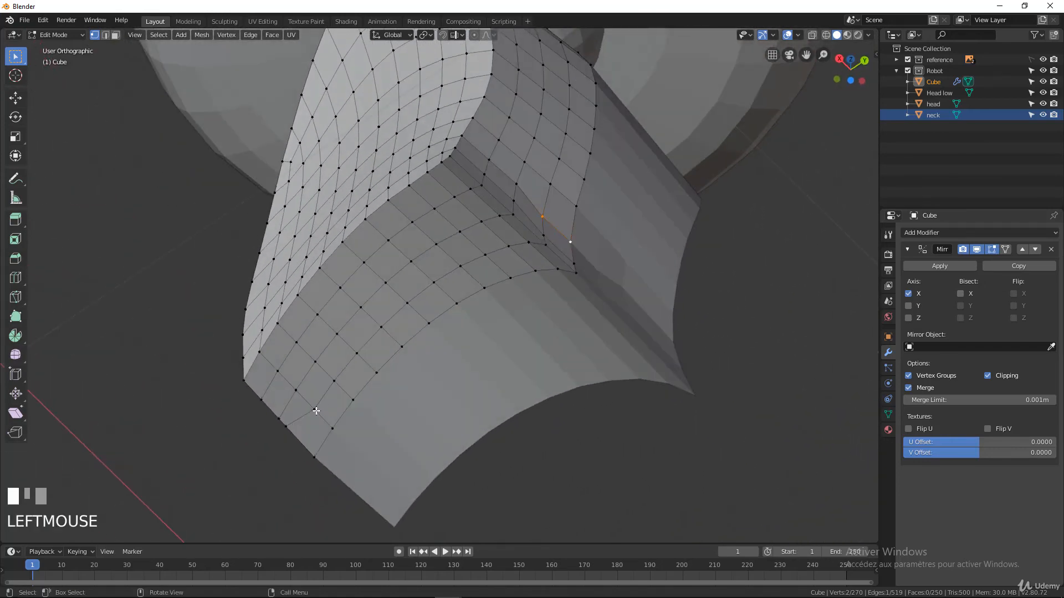
shift+click(334, 381)
shift+click(357, 353)
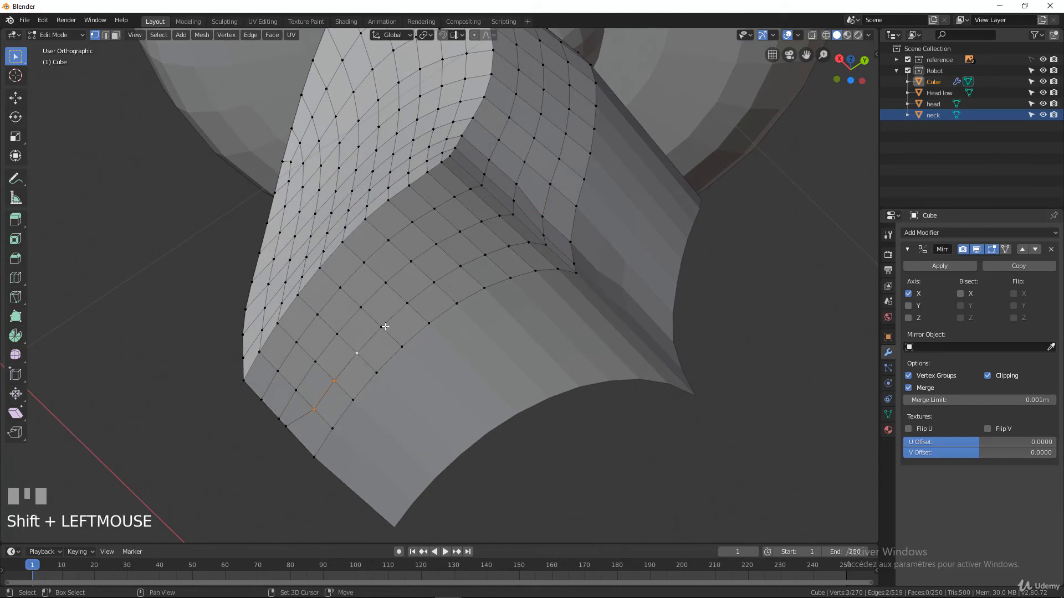
shift+click(382, 327)
shift+click(407, 304)
middle_drag(544, 245, 497, 268)
shift+click(526, 258)
shift+click(524, 246)
key(g)
key(g)
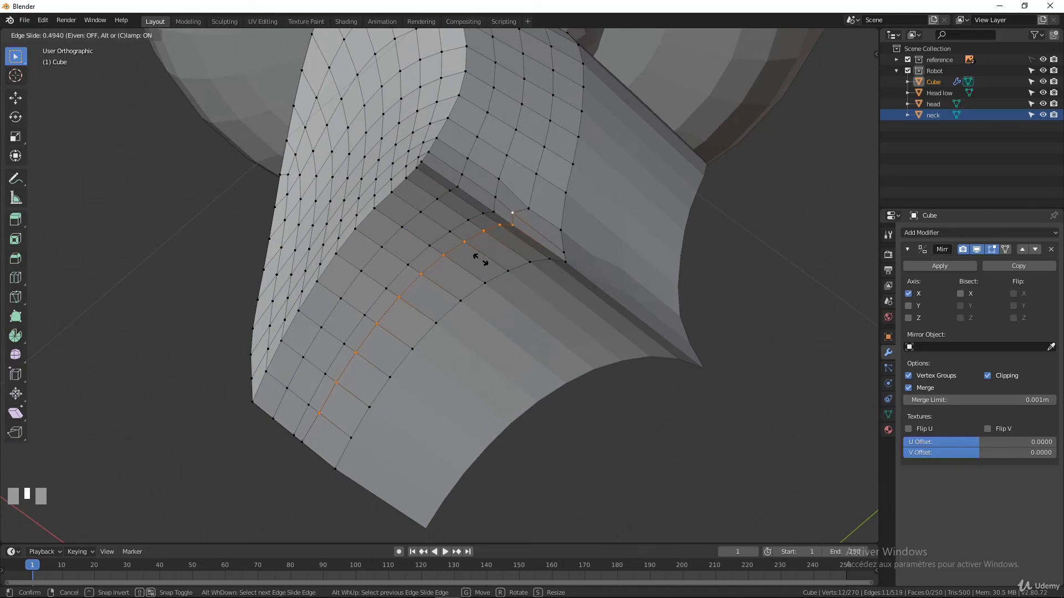
click(480, 260)
Slide the rear notch's upper corner vertex down by a factor of about 0.28.
middle_drag(475, 273, 440, 295)
click(432, 266)
key(g)
key(g)
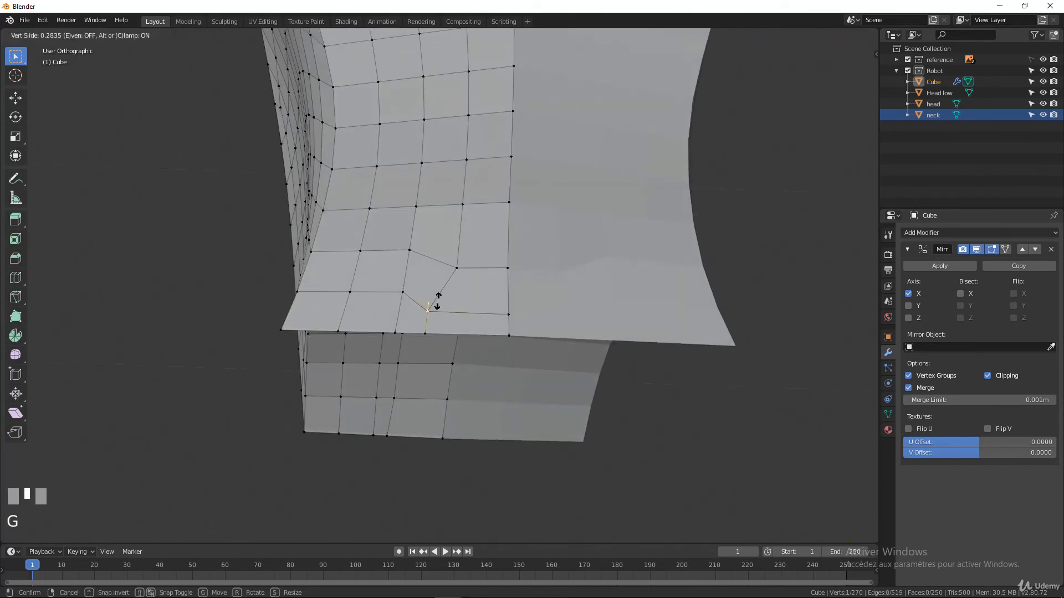
click(435, 309)
Delete the path of vertices along the centre line of the torso's underside, from the front to the rear edge.
middle_drag(480, 314, 588, 273)
click(591, 272)
middle_drag(521, 316, 416, 442)
ctrl+click(294, 491)
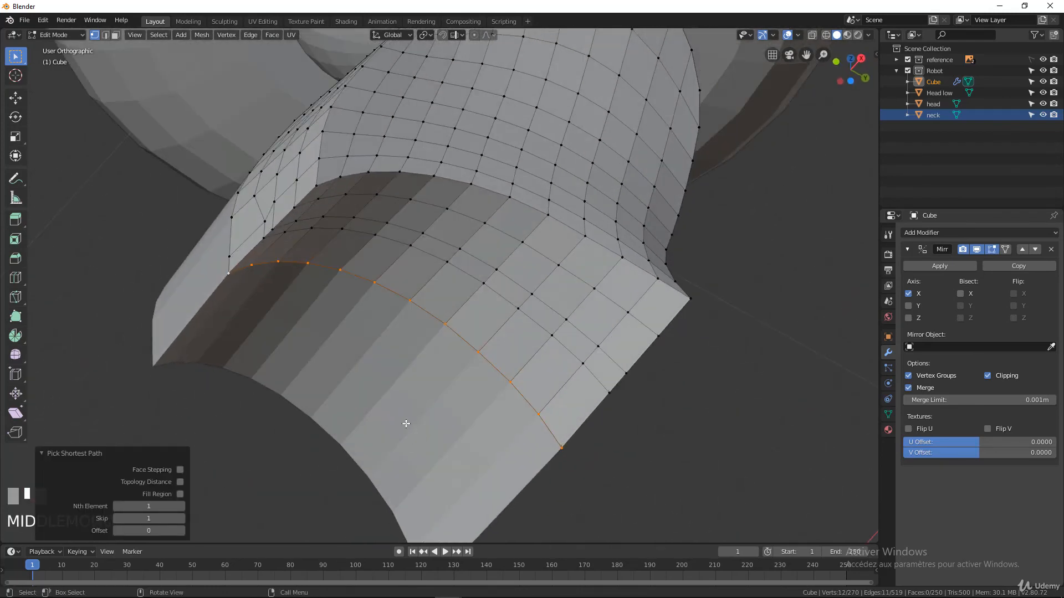
key(x)
click(407, 424)
Extrude the cut border along the underside opening upward 0.0236 m along Z.
middle_drag(406, 423, 529, 305)
click(627, 303)
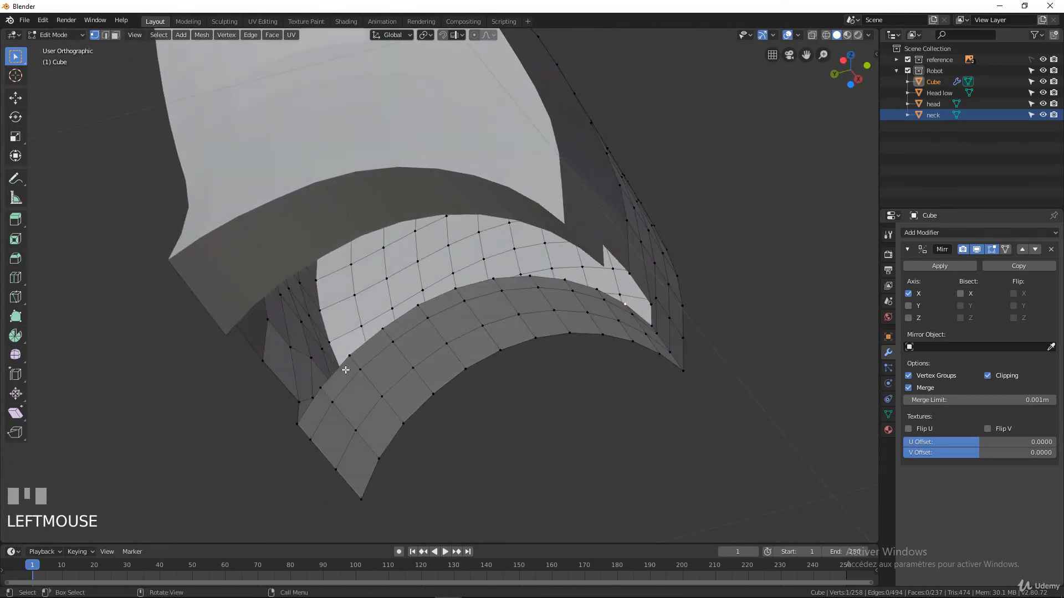
middle_drag(346, 370, 627, 343)
ctrl+click(294, 359)
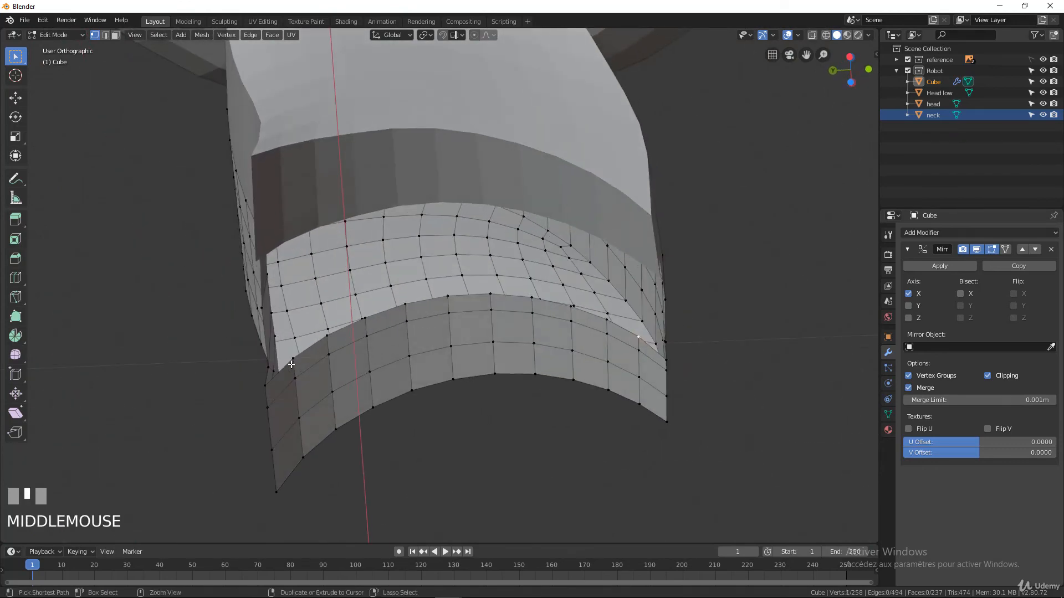
middle_drag(333, 356, 437, 382)
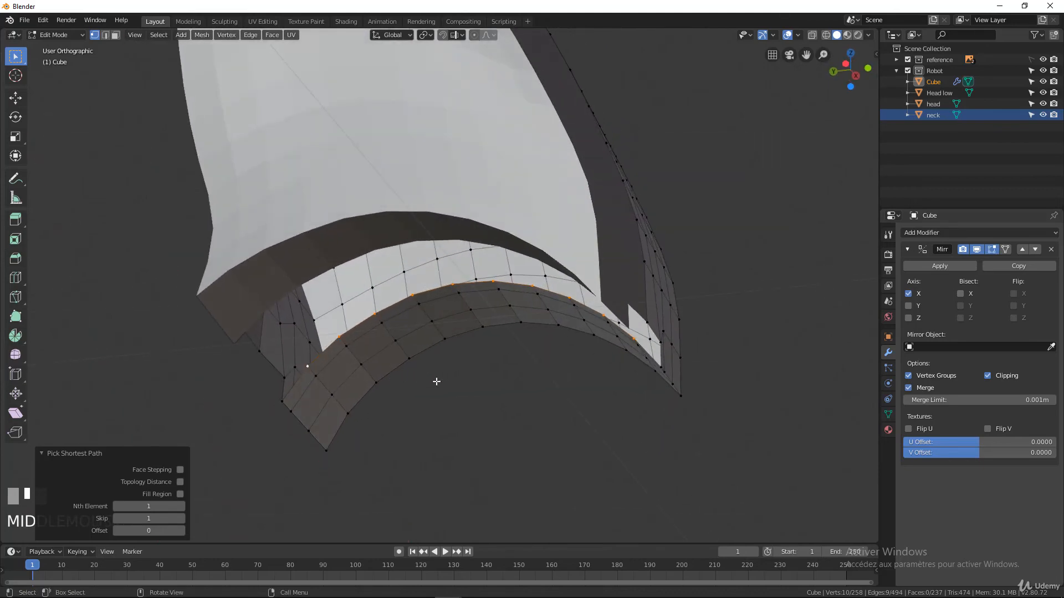
key(e)
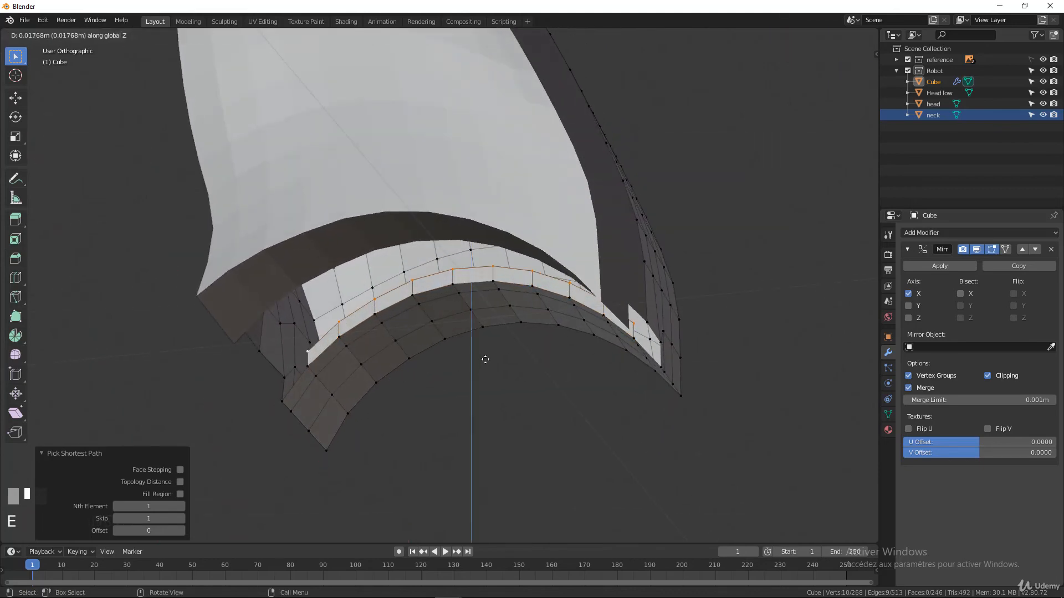
click(488, 355)
Fill the gap between the front end of the extruded strip and the front notch's side with a face.
middle_drag(489, 355, 432, 363)
scroll(574, 389, up, 2)
scroll(467, 386, up, 2)
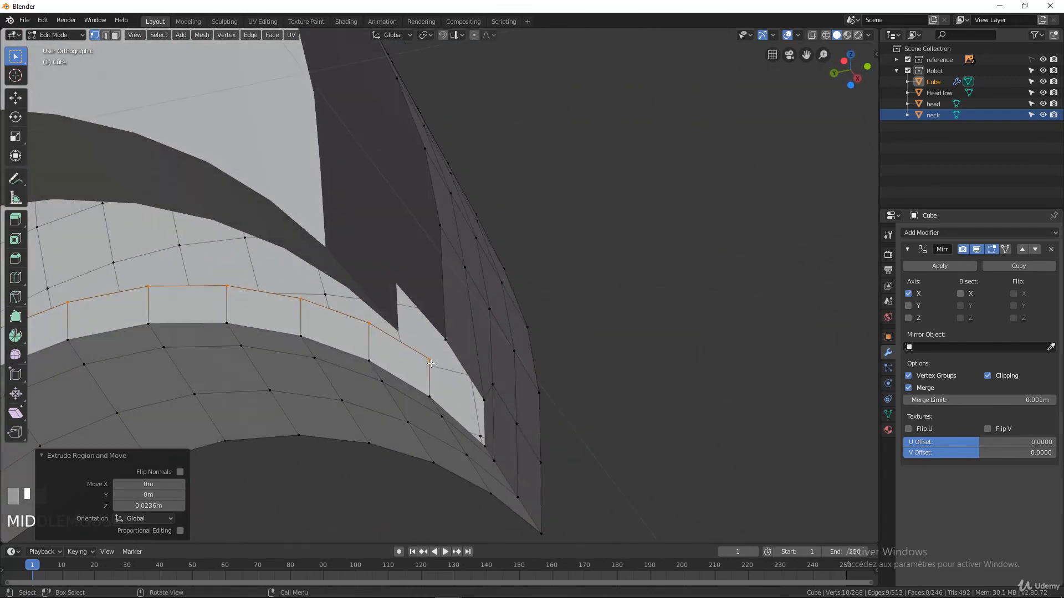
click(430, 397)
shift+click(484, 400)
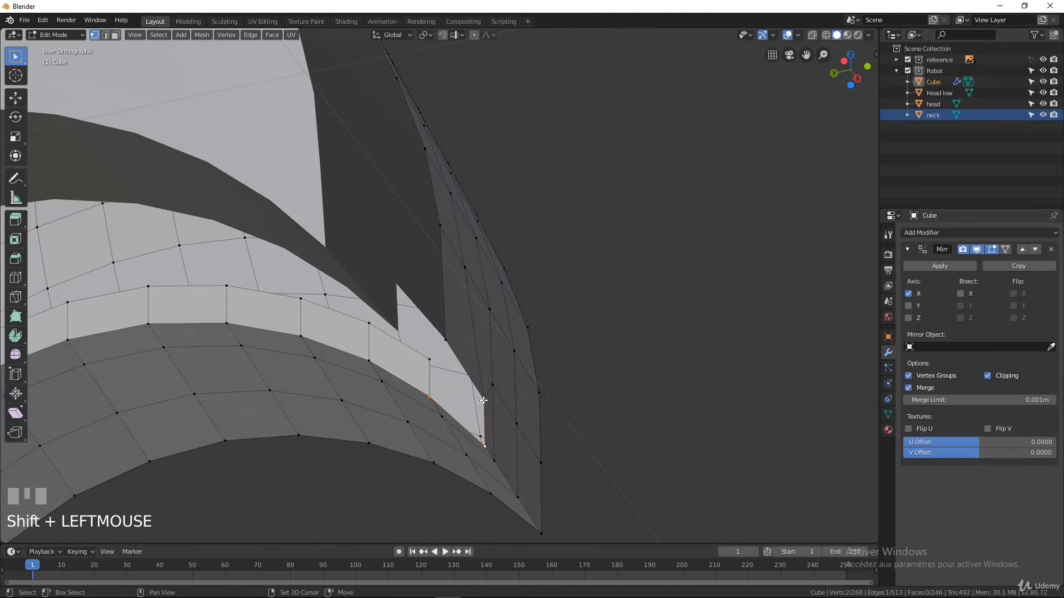
shift+click(429, 362)
key(f)
Fill the gap between the rear end of the extruded strip and the rear notch's side with a face.
shift+middle_drag(436, 368, 368, 376)
scroll(392, 385, up, 3)
click(398, 377)
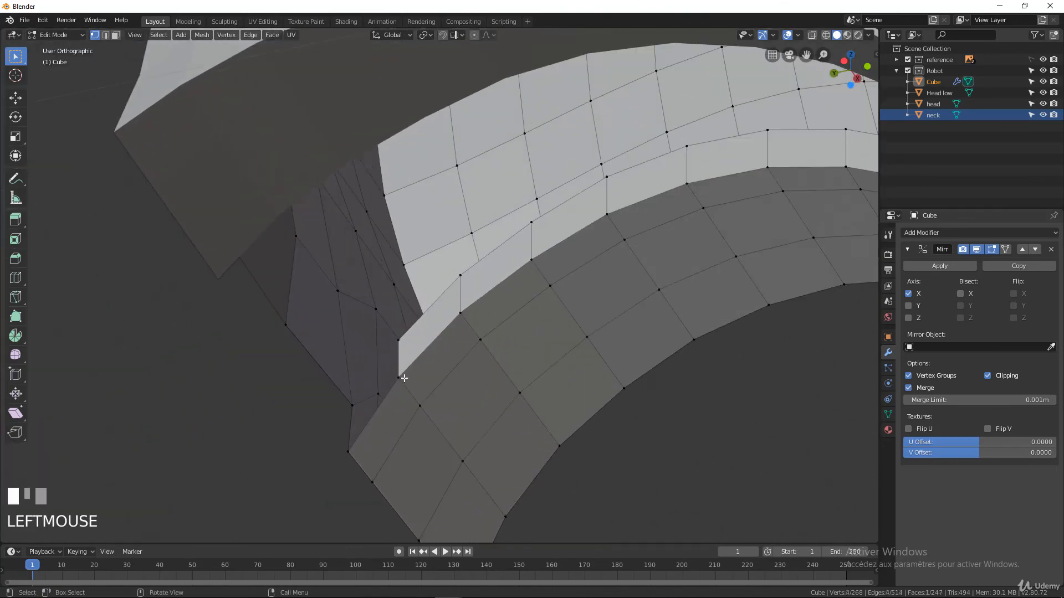
shift+click(349, 451)
shift+click(354, 404)
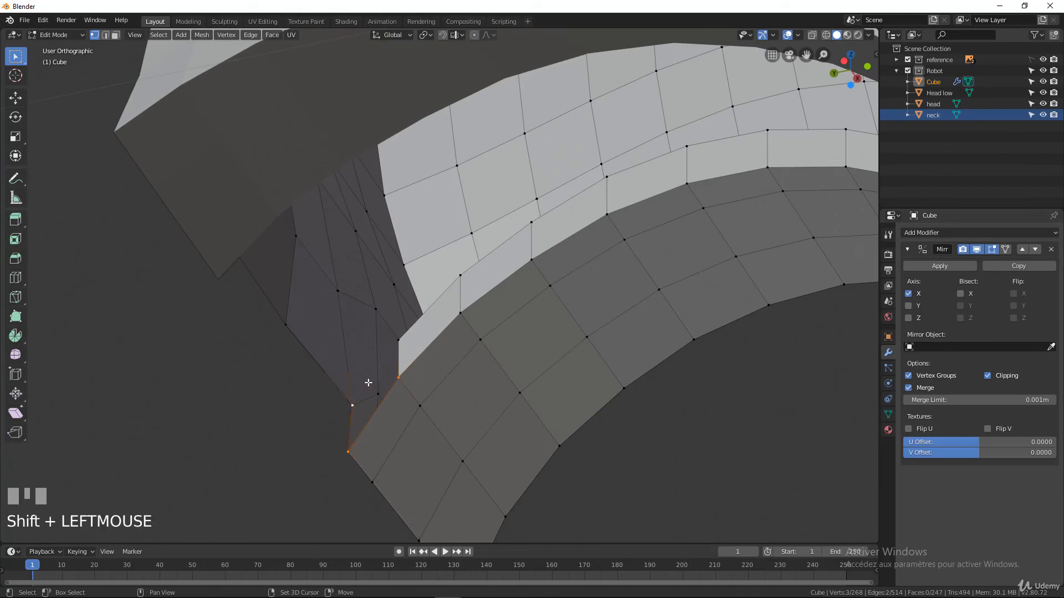
shift+click(398, 343)
key(f)
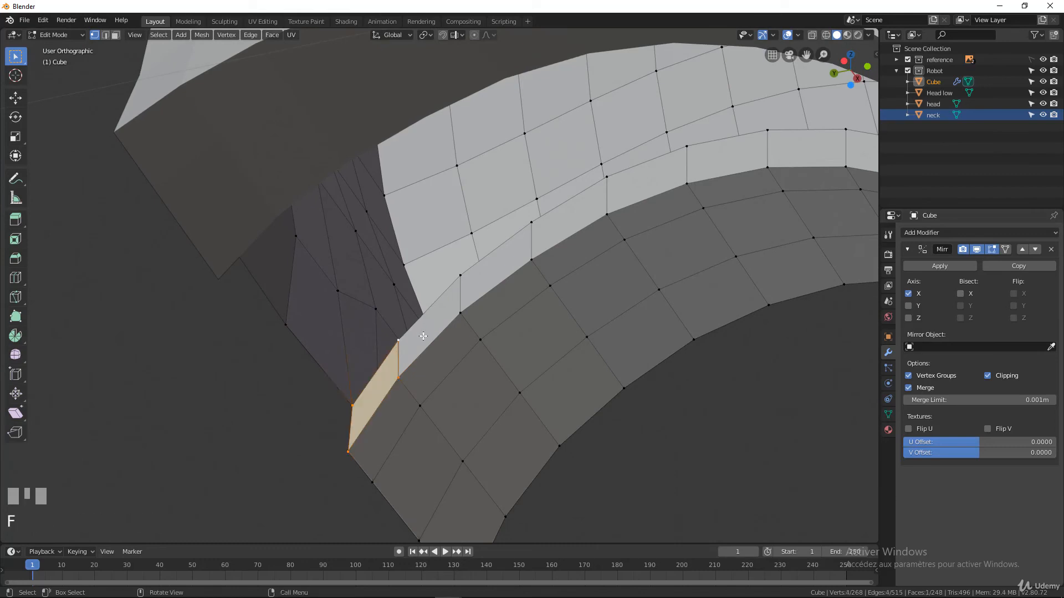
scroll(479, 330, down, 1)
Extrude the vertical strip's upper edge along X to the torso's centre line.
shift+middle_drag(479, 331, 721, 285)
middle_click(721, 285)
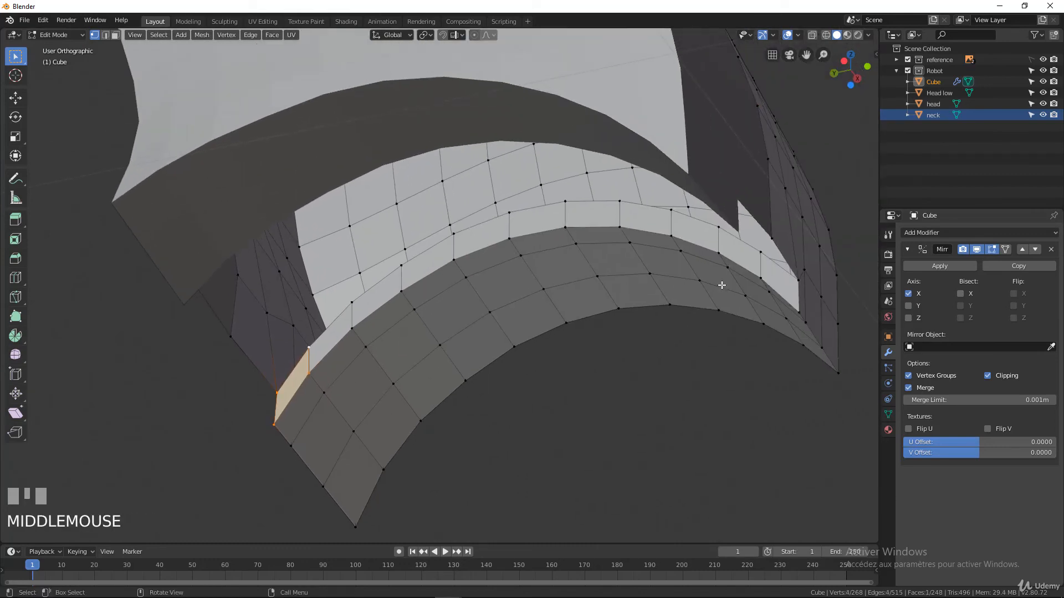
click(764, 249)
ctrl+click(304, 348)
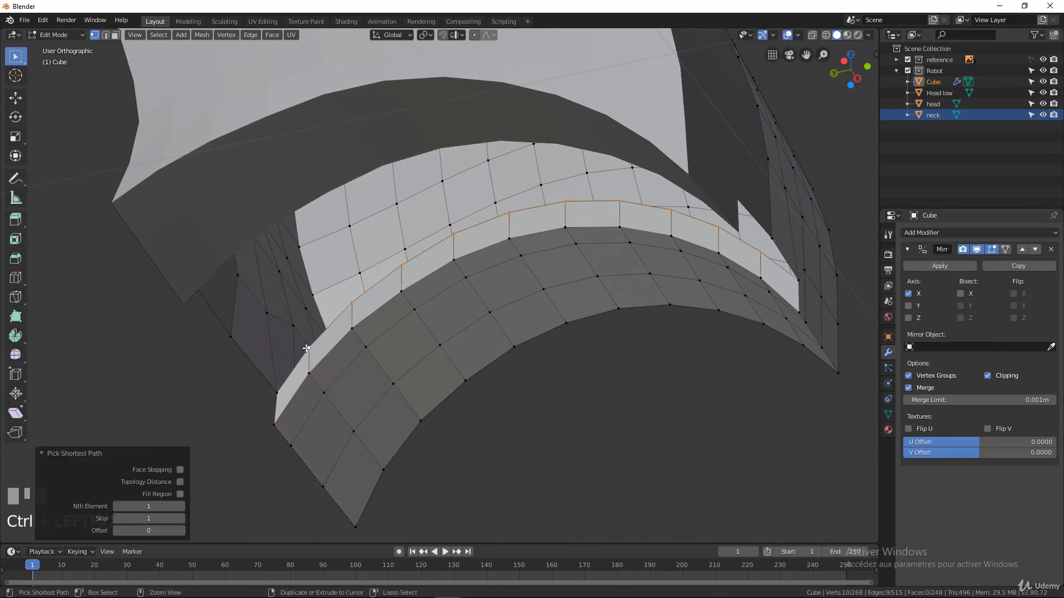
middle_drag(304, 348, 305, 285)
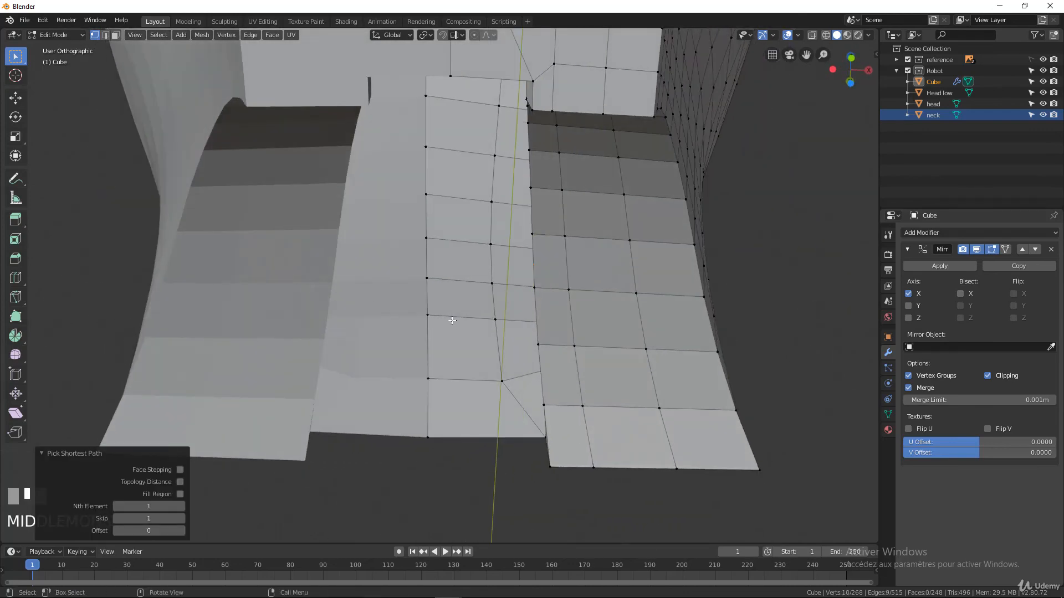
key(e)
key(x)
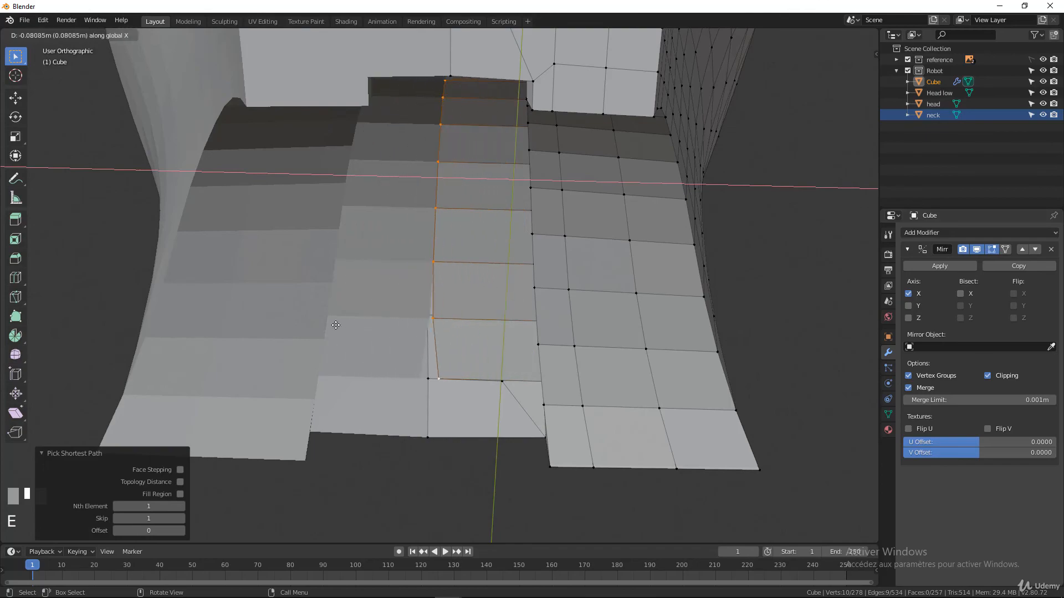
click(410, 284)
Fill the front end of the recessed channel surface with a four-sided face.
middle_drag(410, 284, 343, 326)
click(566, 237)
shift+click(527, 245)
shift+click(579, 351)
key(f)
Fill the rear end of the recessed channel surface with a face and inspect the torso in Object Mode.
click(354, 305)
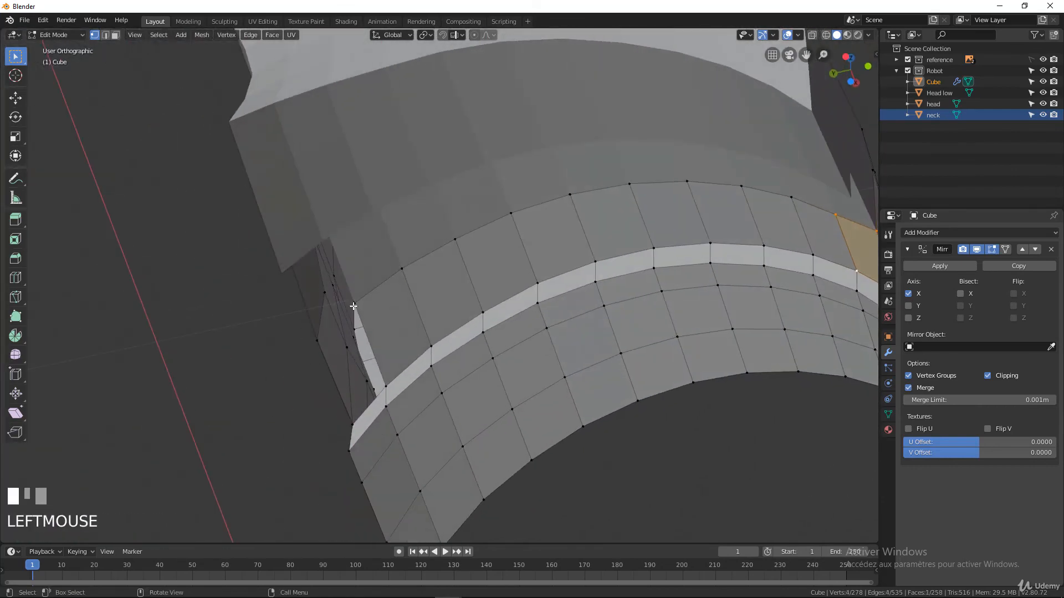
shift+click(318, 340)
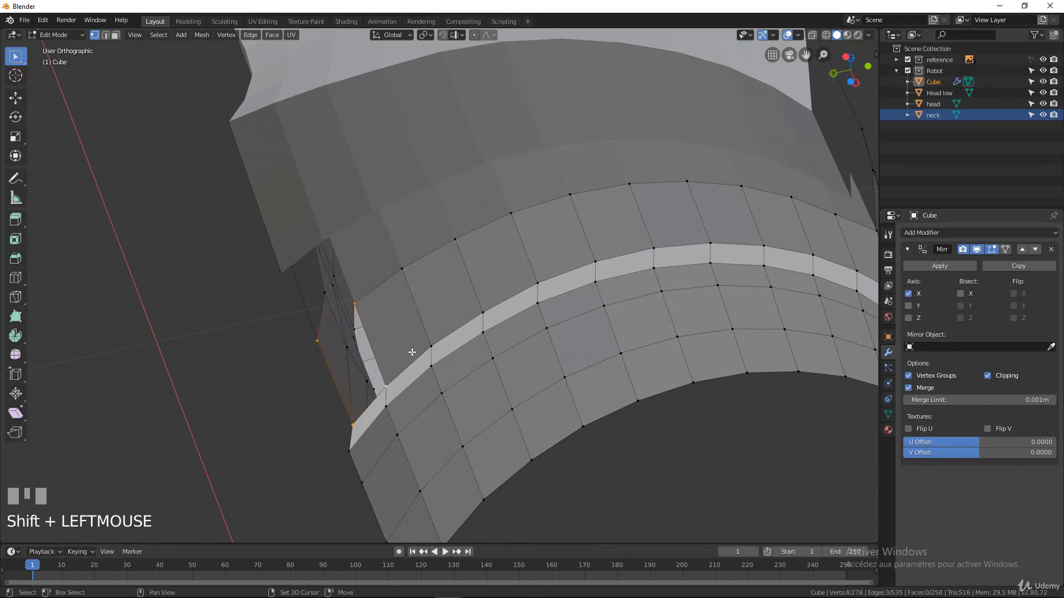
key(Tab)
middle_drag(510, 354, 421, 410)
scroll(421, 410, down, 2)
mouse_move(410, 367)
middle_down()
mouse_move(183, 376)
mouse_move(433, 375)
middle_up()
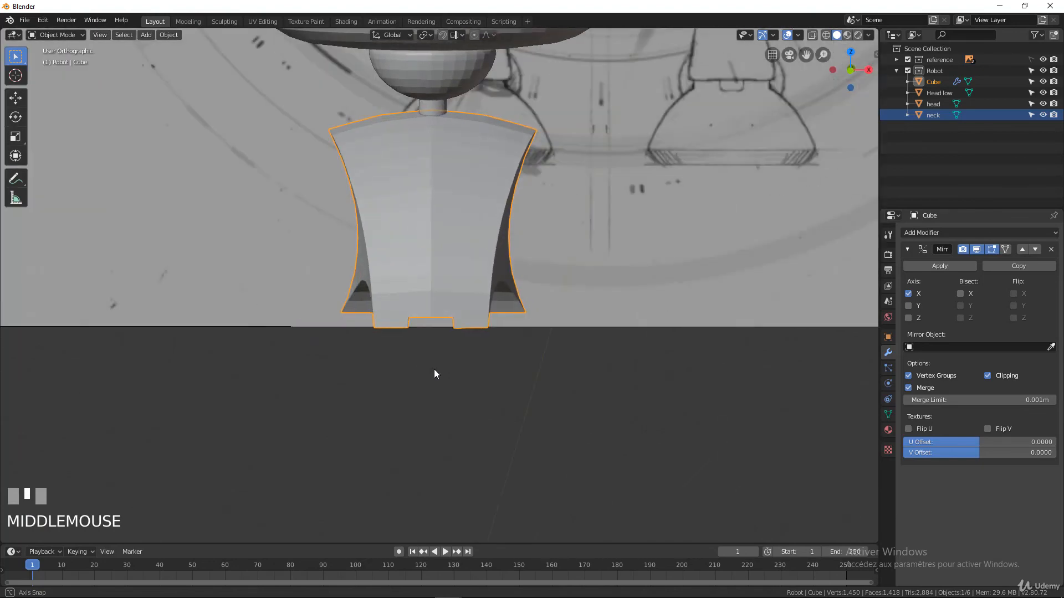
scroll(461, 216, up, 3)
In a front wireframe view of the torso mesh, straighten the upper vertex column beside the neck by scaling it to 0 along X.
key(Tab)
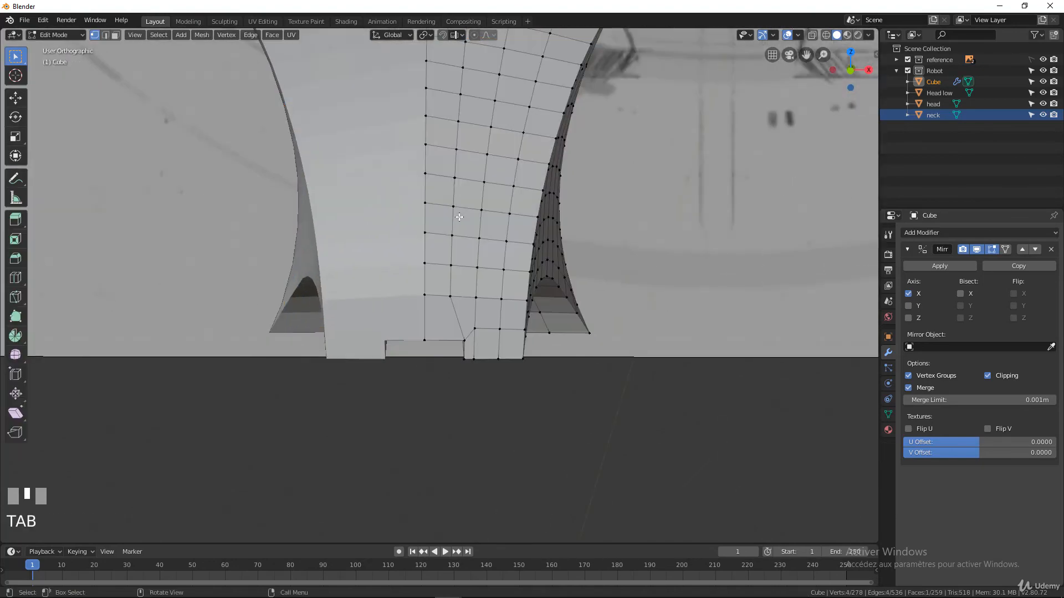
shift+middle_drag(450, 80, 436, 353)
scroll(426, 246, up, 1)
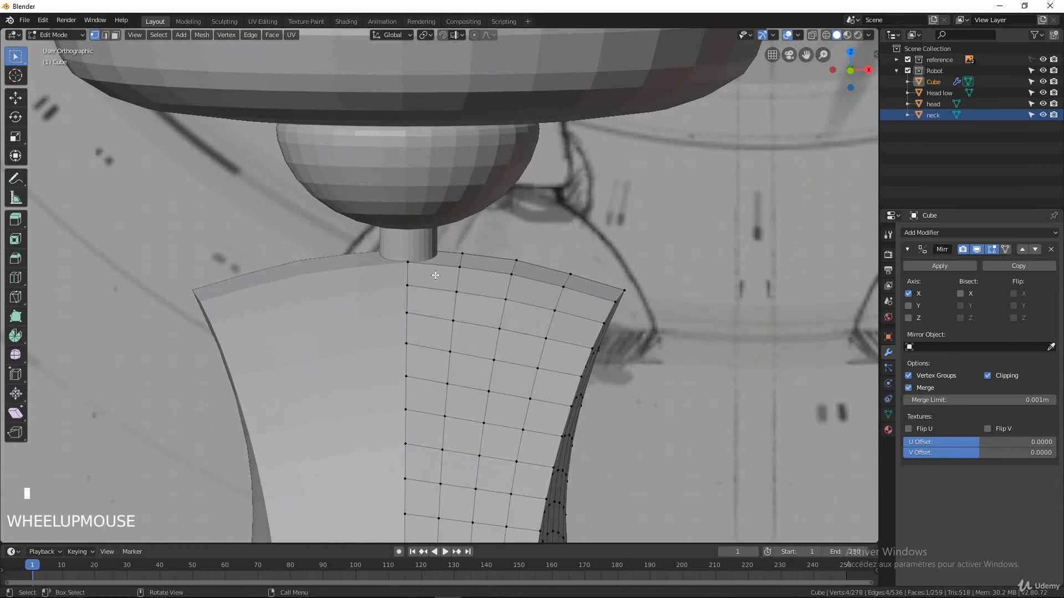
key(KP_1)
key(z)
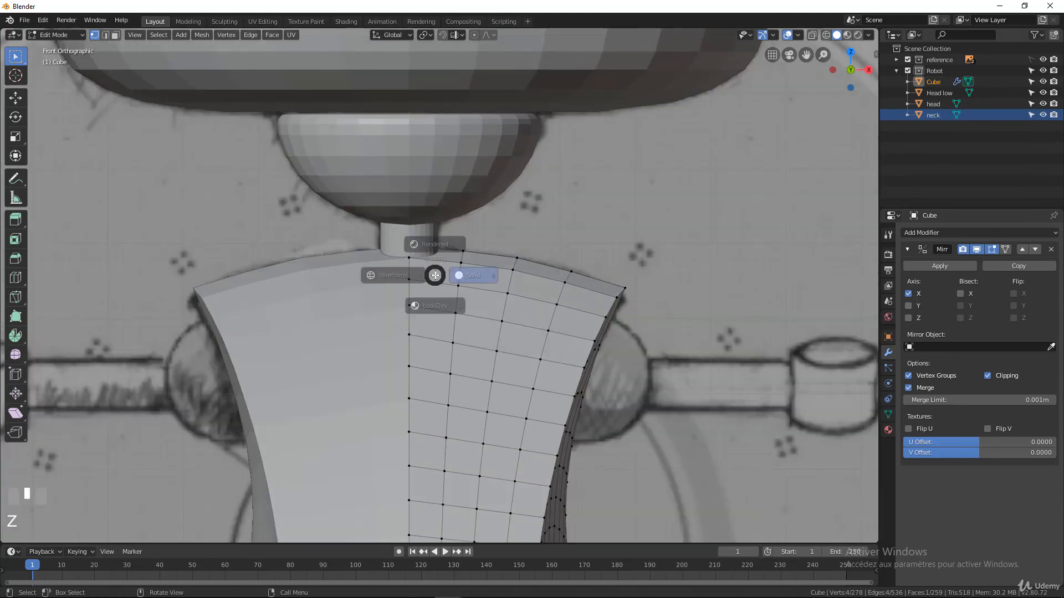
click(355, 276)
scroll(531, 345, up, 3)
scroll(444, 249, down, 1)
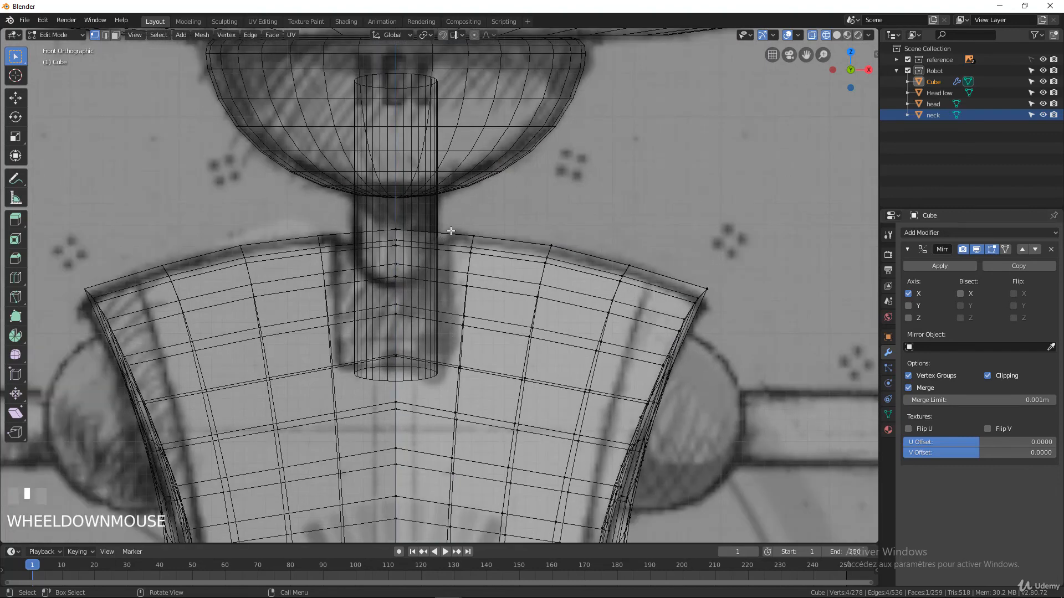
click(472, 234)
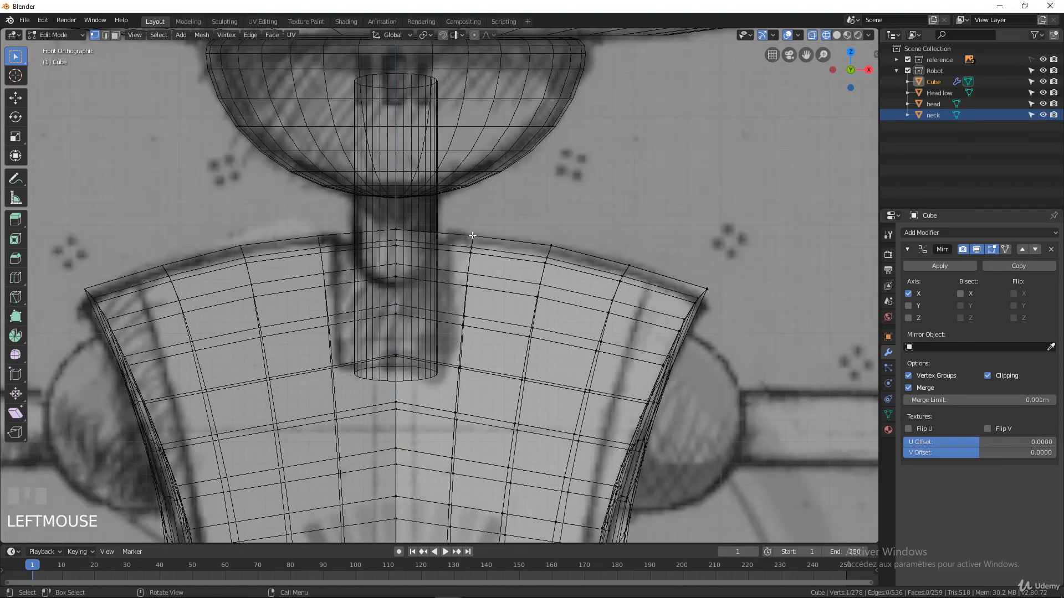
key(c)
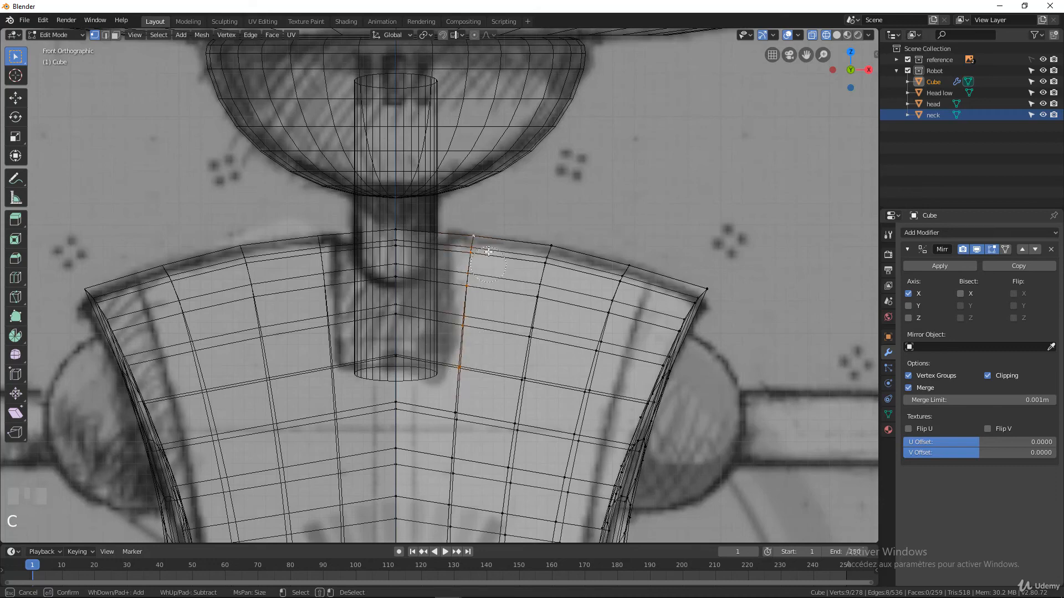
right_click(488, 251)
key(s)
key(x)
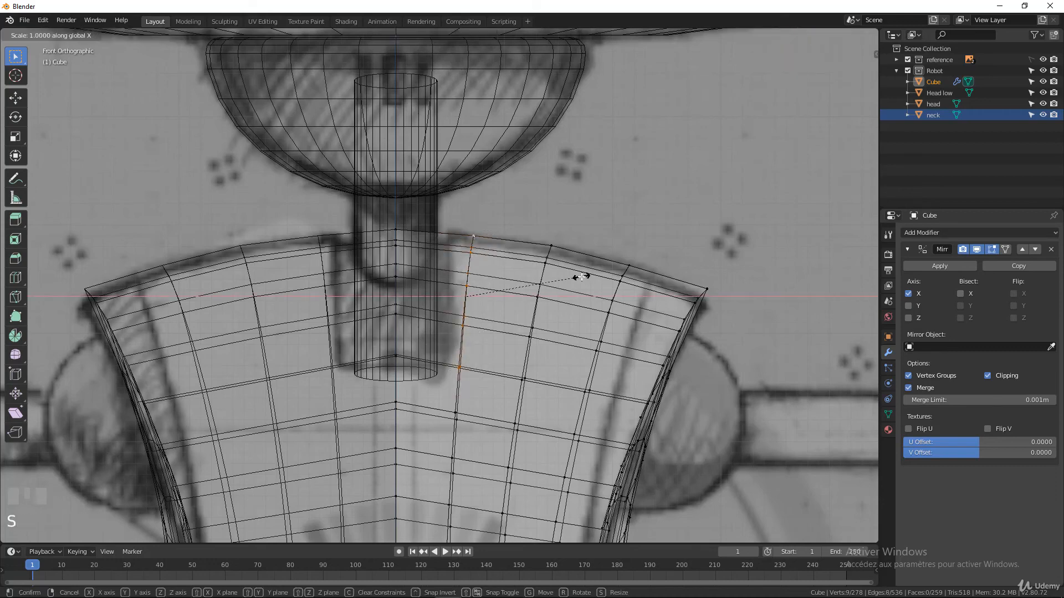
key(0)
click(464, 290)
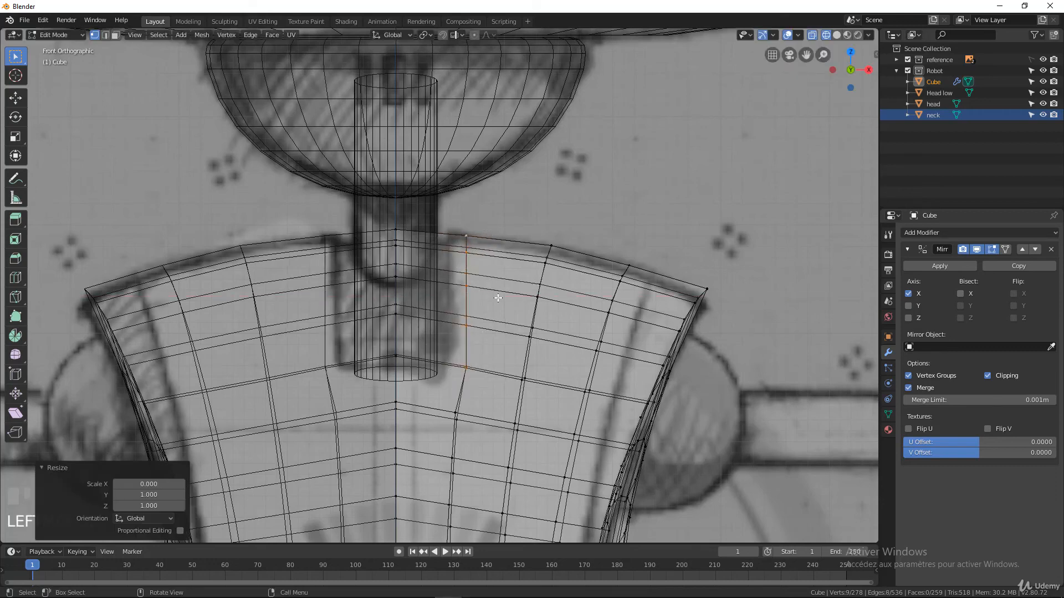
Edge-slide the straightened vertex column toward the neck by a factor of about 0.19 to match the opening's side in the sketch.
key(g)
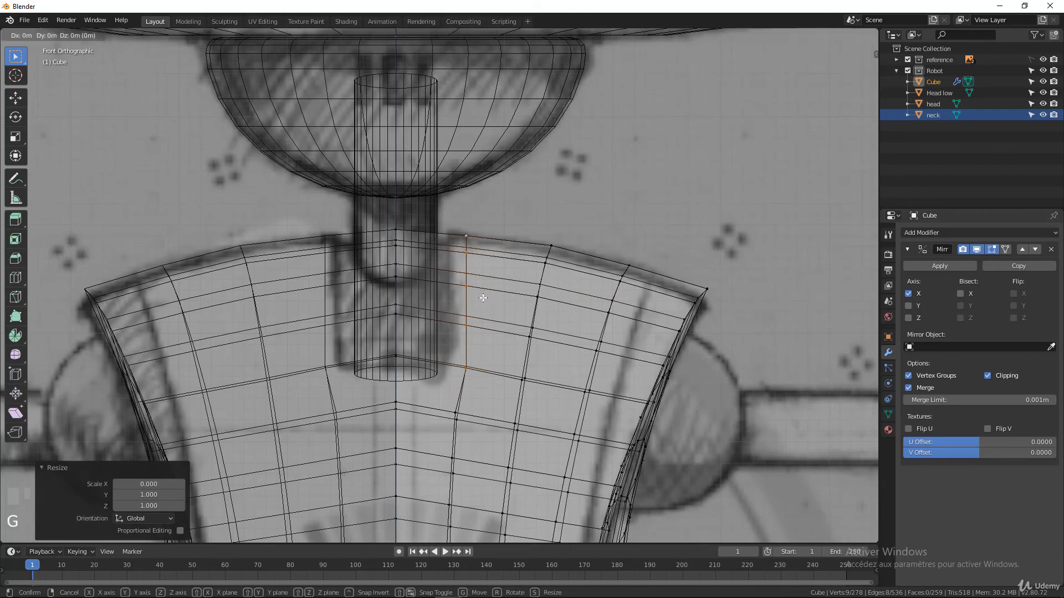
key(g)
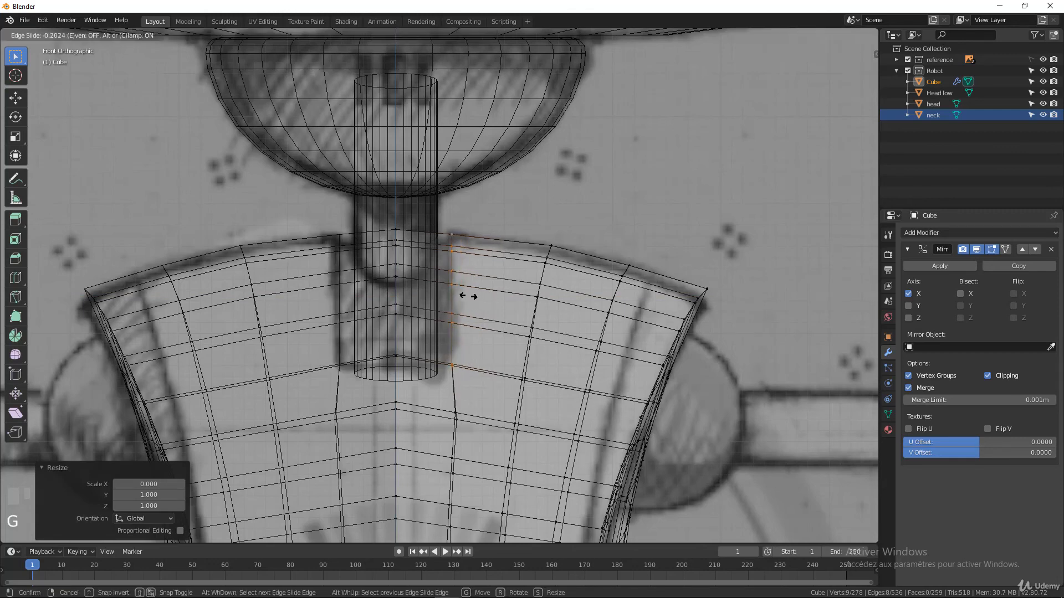
click(465, 292)
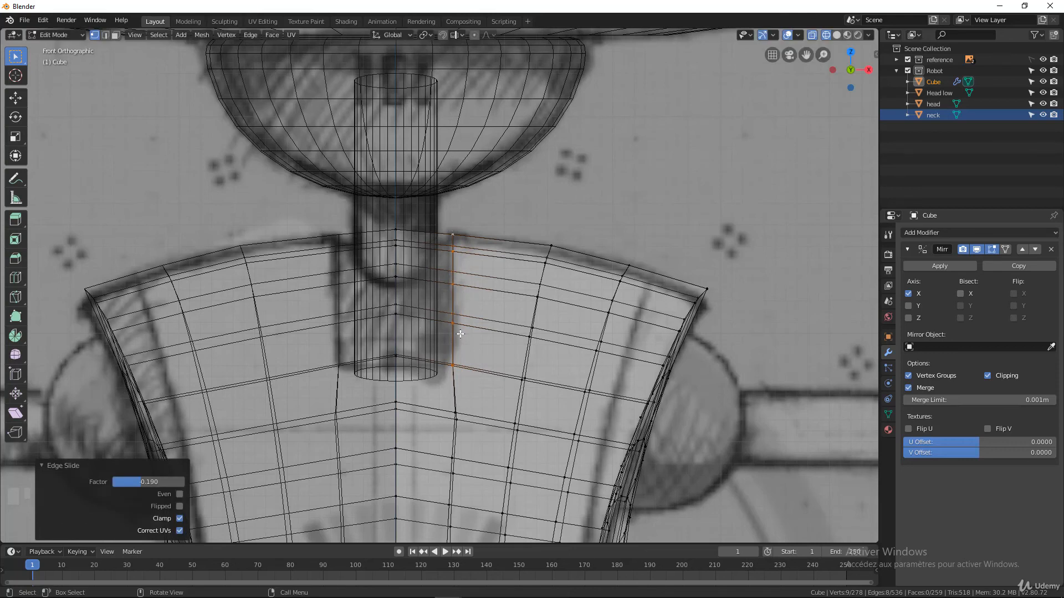
Try to level the front and back vertices at the neck opening's lower edge together by scaling them to 0 along Z.
click(396, 358)
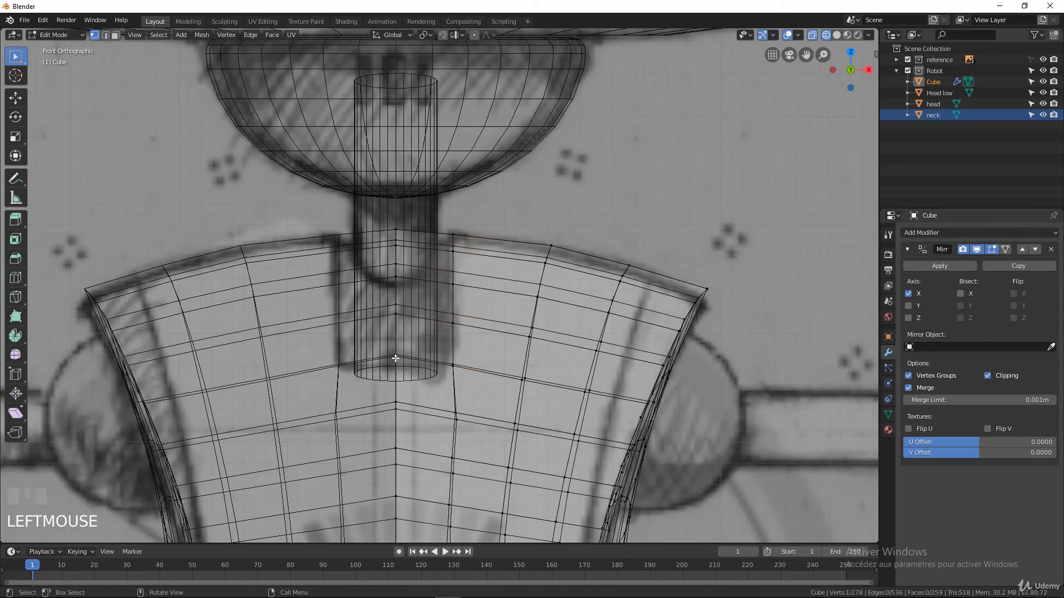
key(b)
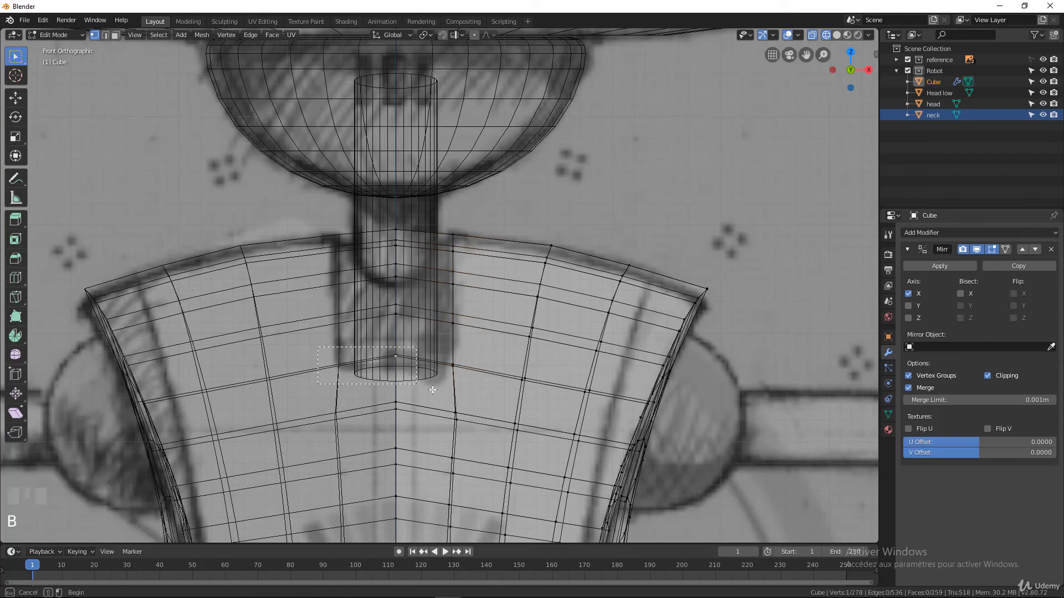
drag(319, 346, 471, 382)
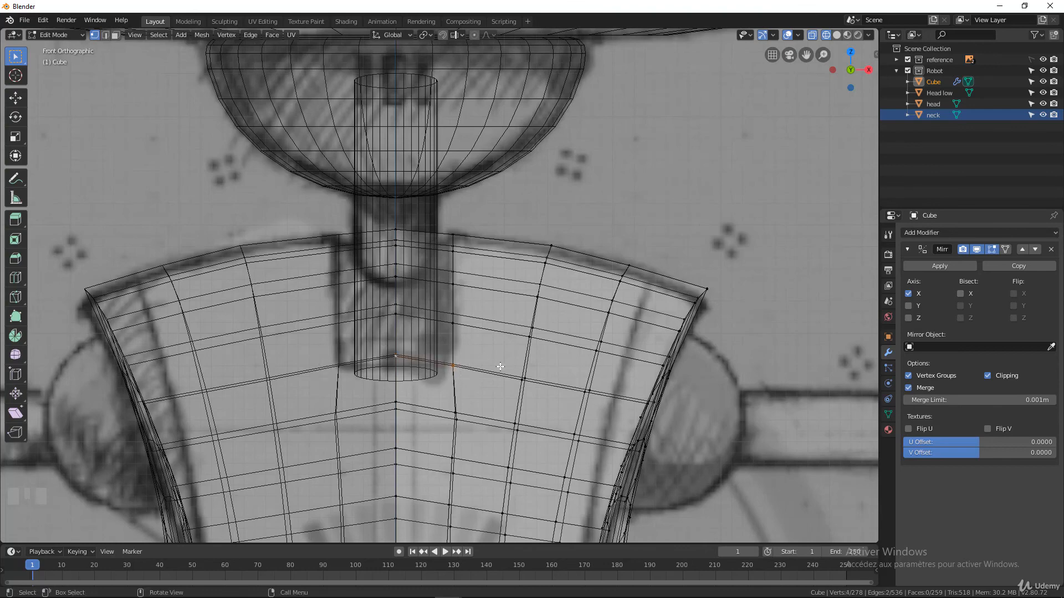
key(s)
key(z)
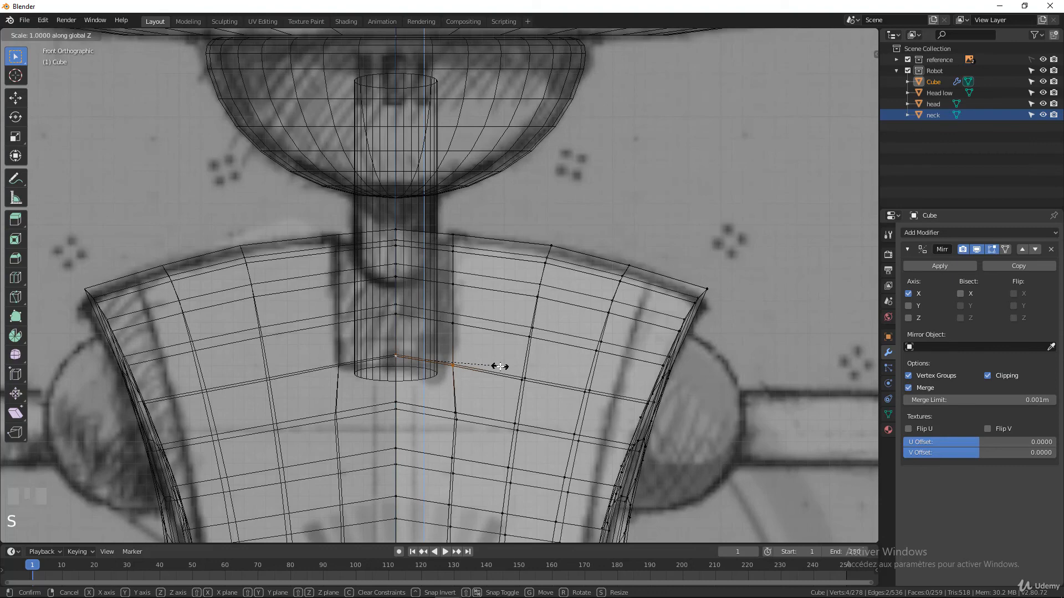
key(0)
click(436, 355)
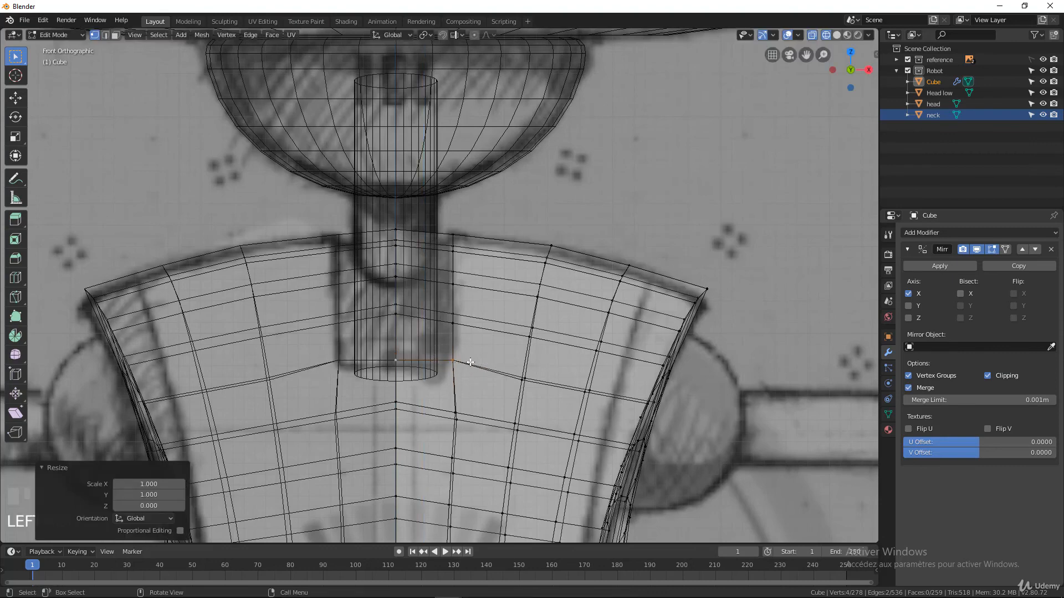
Return to solid shading and undo the last Z scaling of the neck opening's lower vertices.
key(z)
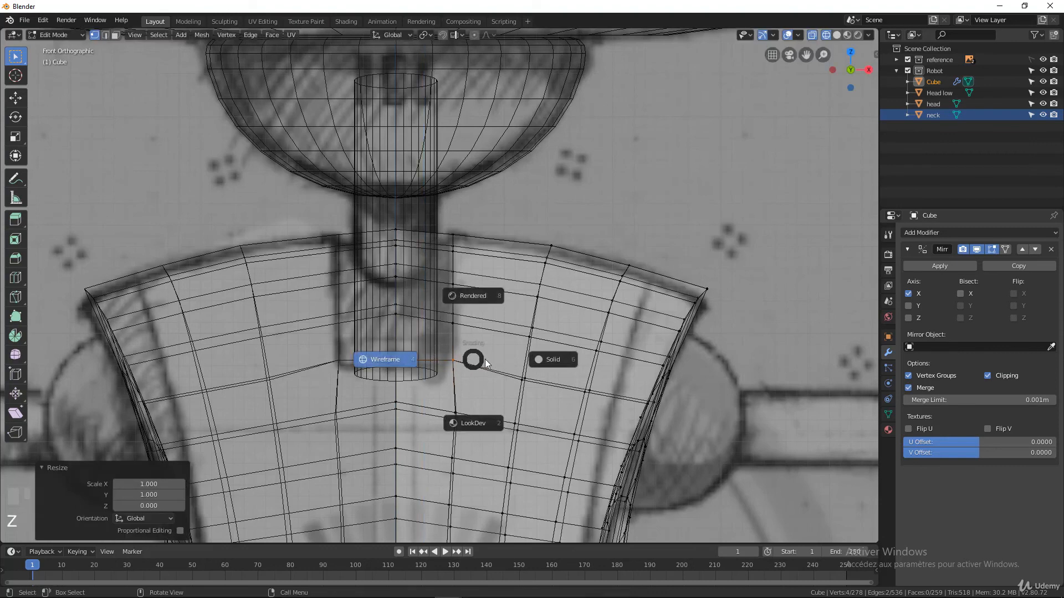
click(540, 365)
mouse_move(467, 368)
middle_down()
mouse_move(422, 378)
mouse_move(364, 370)
middle_up()
middle_drag(419, 253, 386, 288)
middle_drag(491, 345, 535, 353)
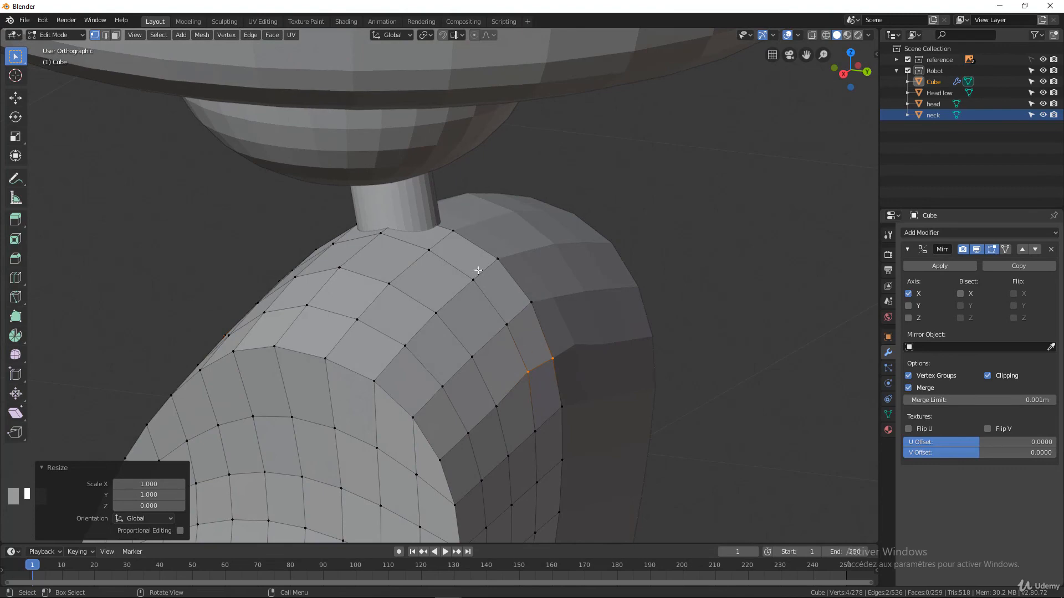
middle_drag(474, 284, 475, 307)
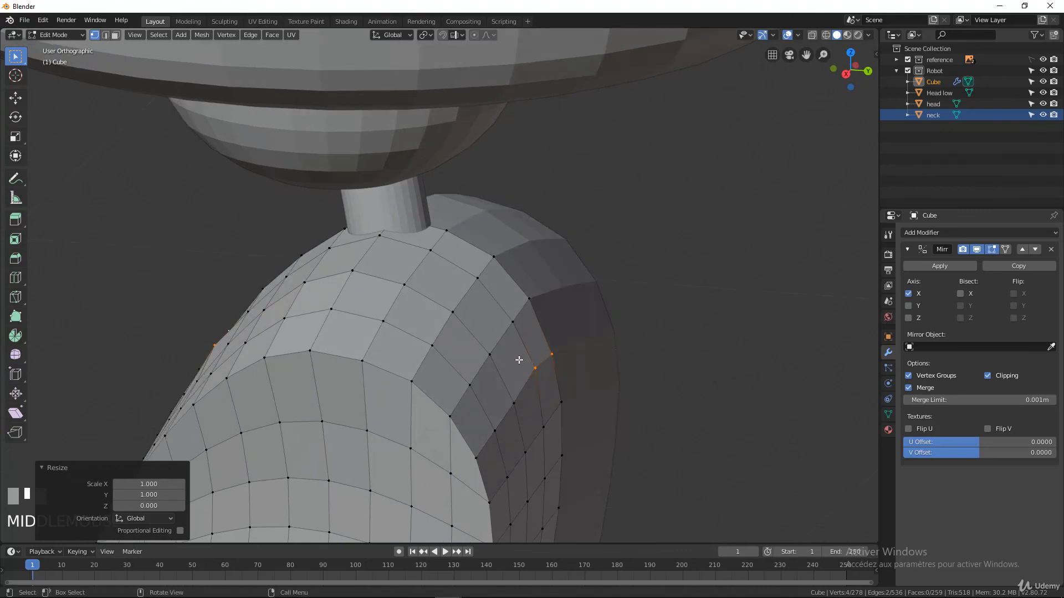
key(ctrl+z)
Restrict the selection to the front pair of the neck opening's lower vertices and level them by scaling to 0 along Z.
middle_drag(500, 352, 541, 352)
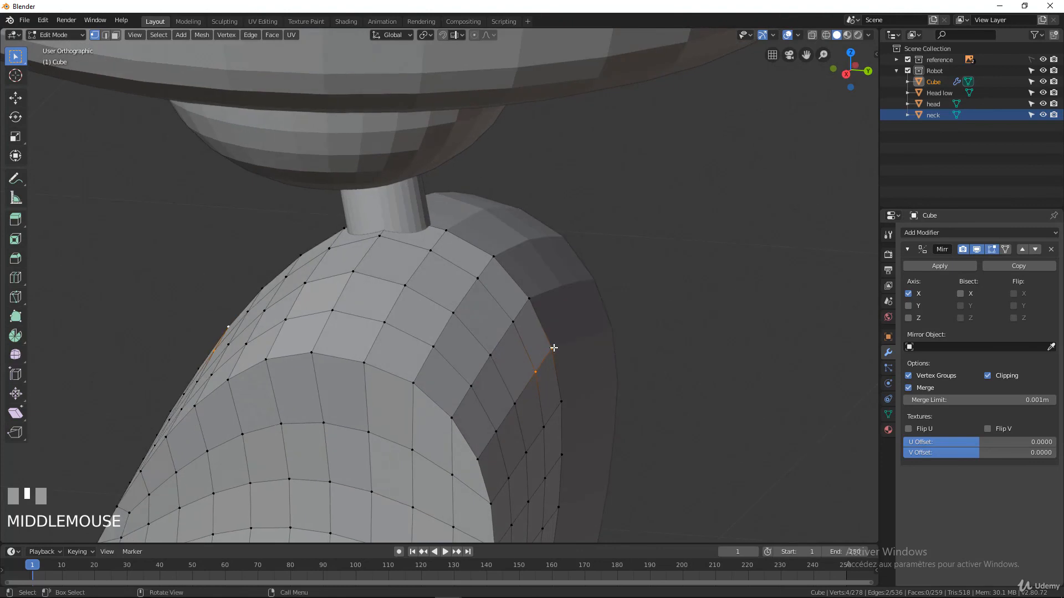
key(x)
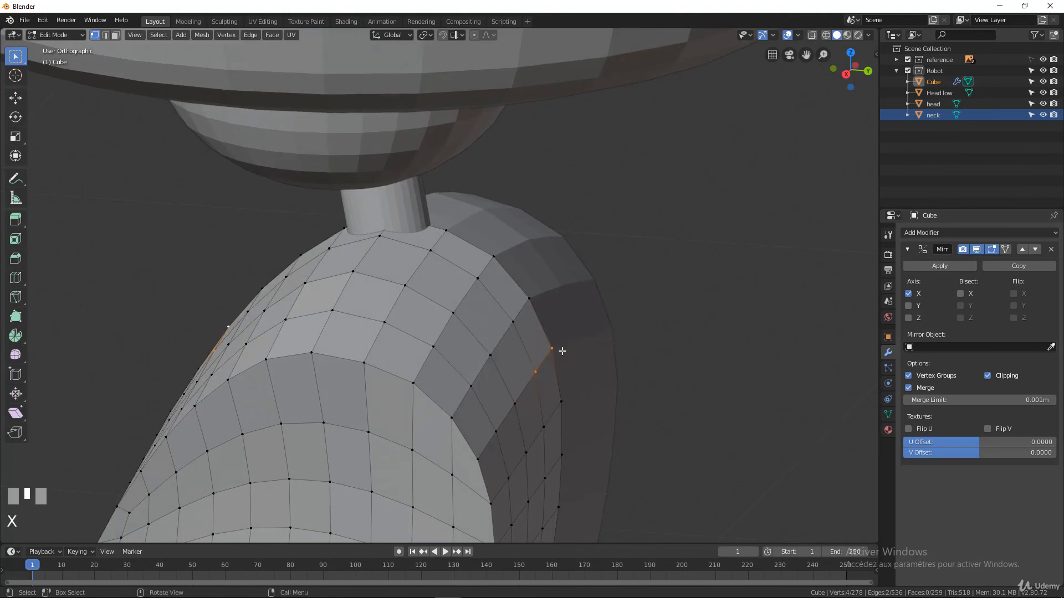
key(b)
middle_drag(510, 310, 579, 395)
middle_drag(355, 342, 391, 391)
key(s)
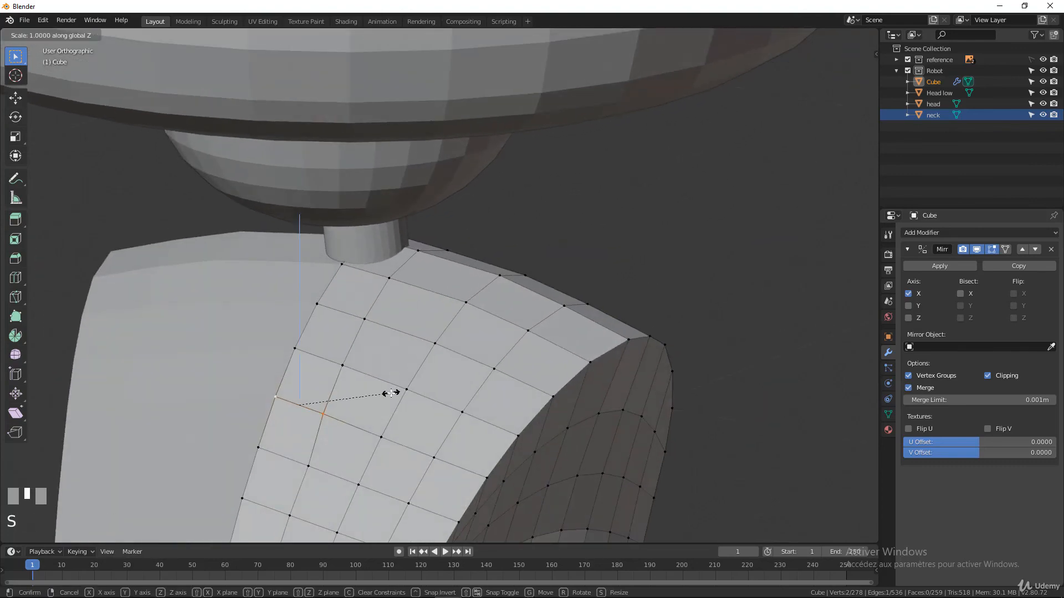
key(0)
click(388, 393)
Level the back pair of the neck opening's lower vertices by scaling them to 0 along Z.
middle_drag(388, 392, 267, 428)
middle_drag(333, 422, 424, 292)
click(429, 332)
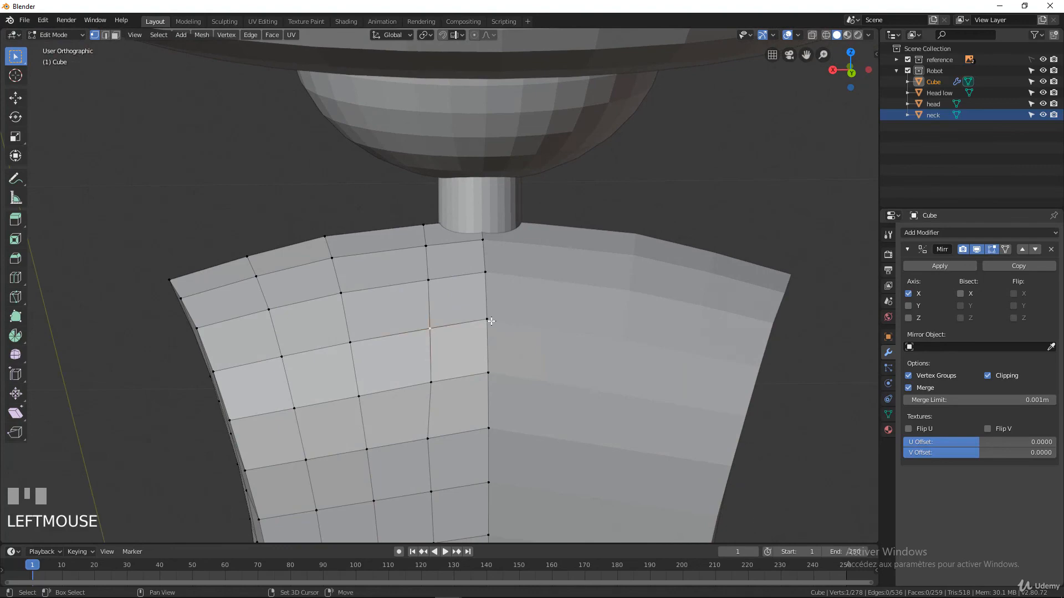
shift+click(476, 331)
key(s)
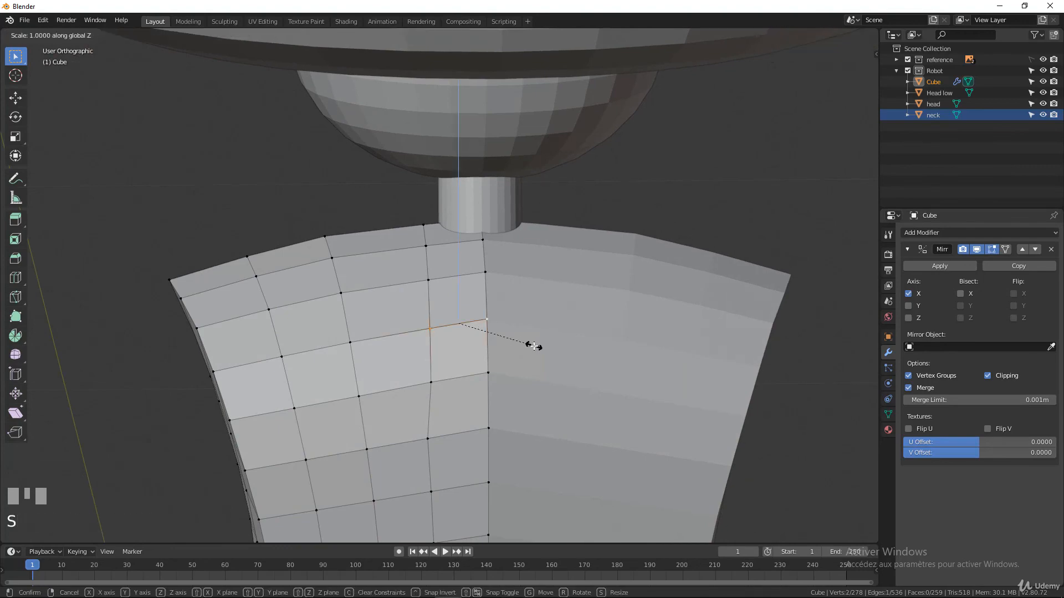
key(z)
key(0)
key(Return)
middle_drag(531, 345, 487, 360)
middle_drag(507, 320, 473, 357)
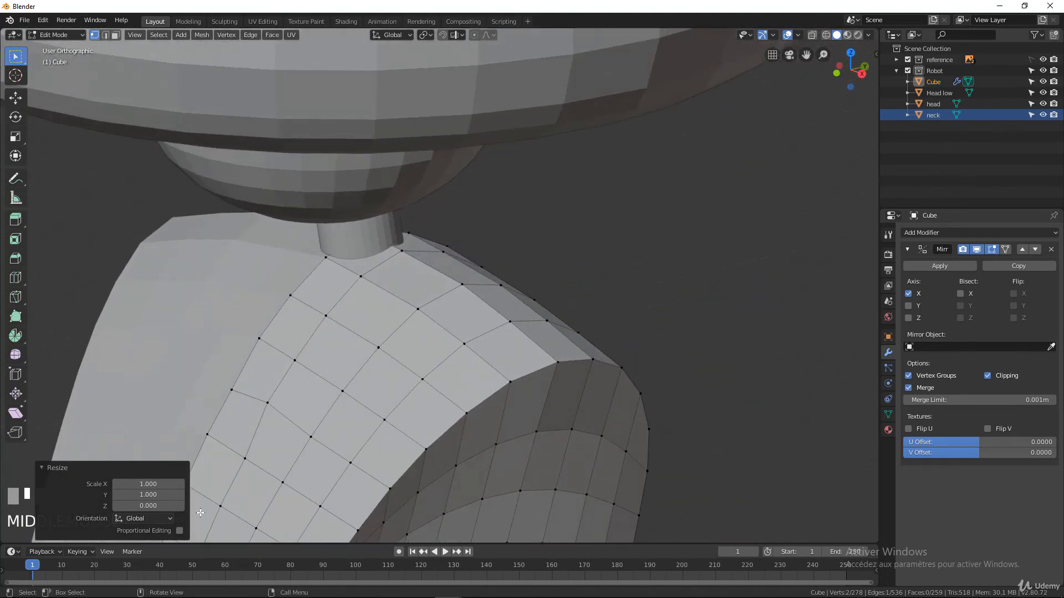
Extrude the seven-face strip running front to back under the neck in place, and sink it into the torso with a Shrink/Fatten offset of -0.0164 m.
middle_drag(285, 394, 318, 380)
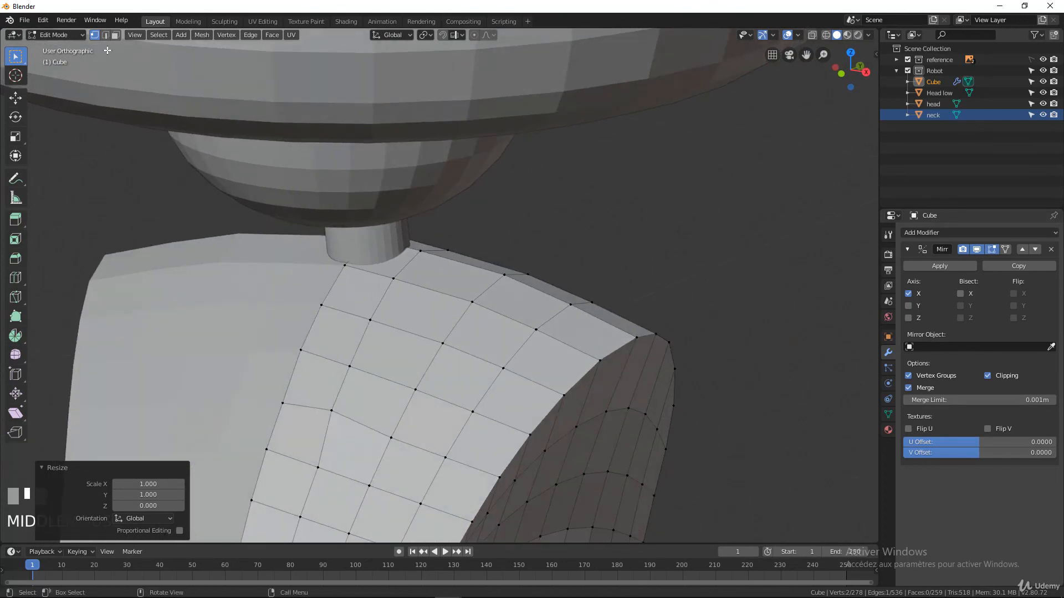
click(115, 34)
click(307, 388)
shift+click(334, 337)
shift+click(360, 291)
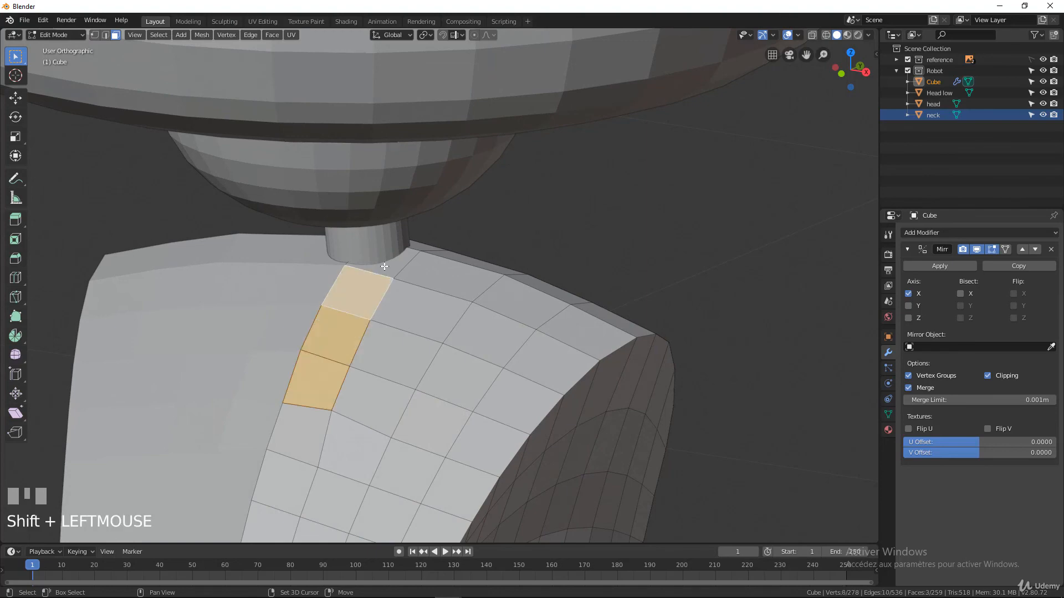
middle_drag(384, 267, 406, 238)
shift+click(411, 237)
shift+click(478, 256)
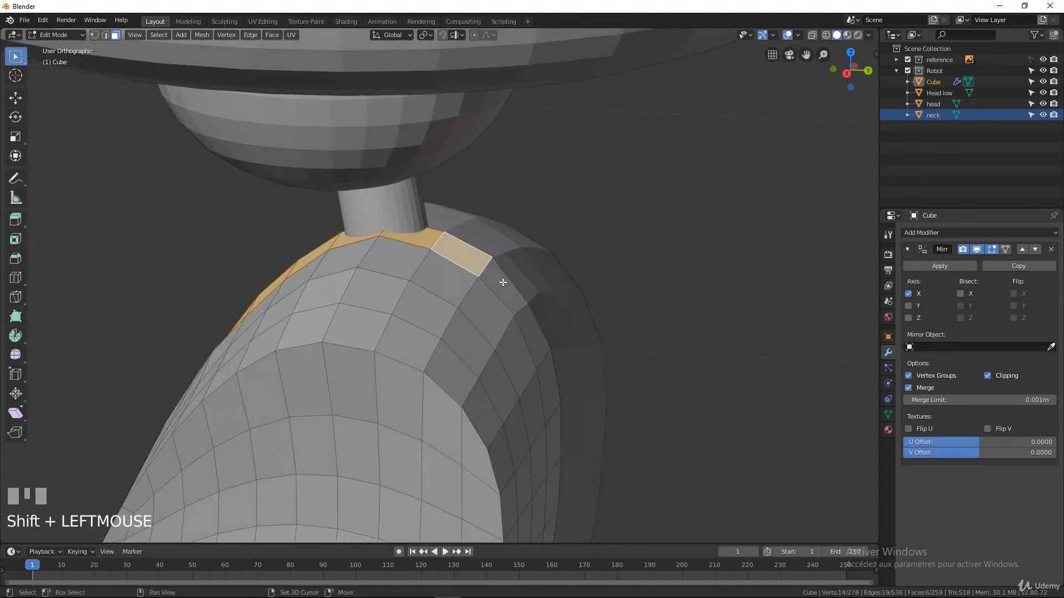
middle_drag(502, 283, 397, 304)
shift+click(456, 330)
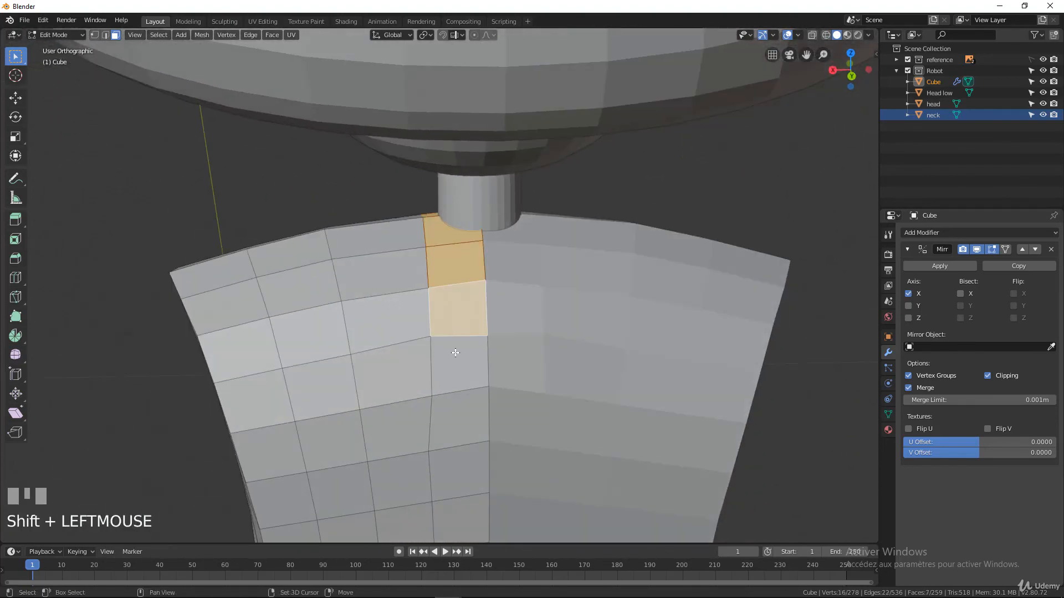
middle_drag(444, 384, 574, 384)
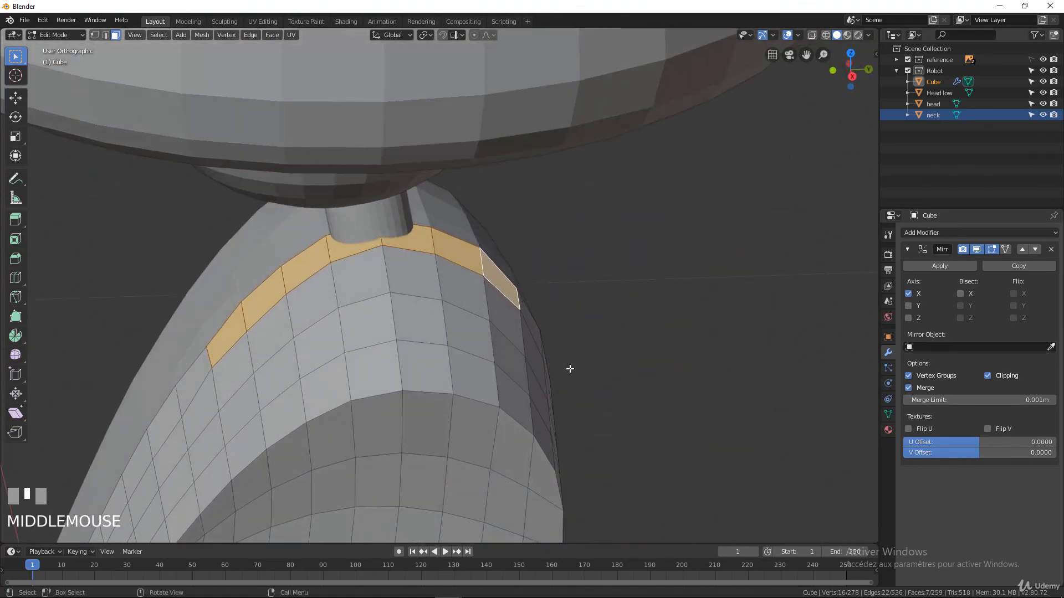
key(e)
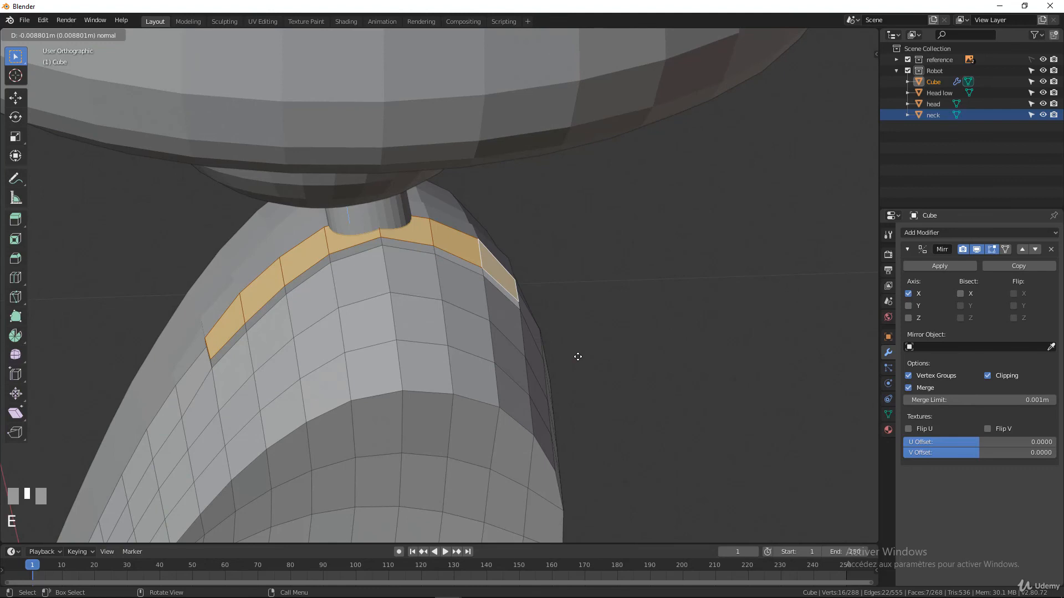
right_click(578, 357)
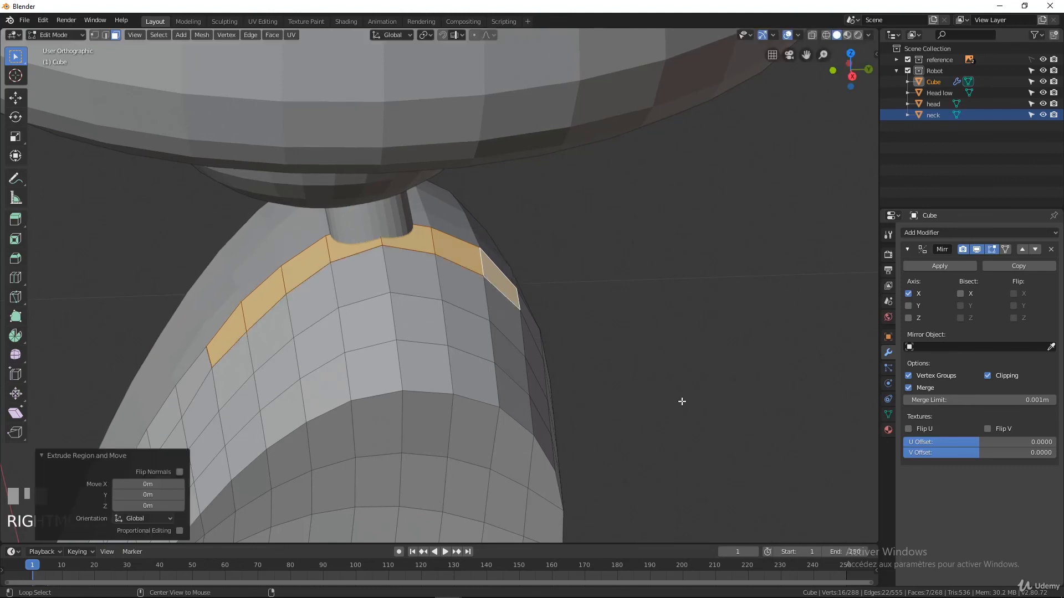
key(alt+s)
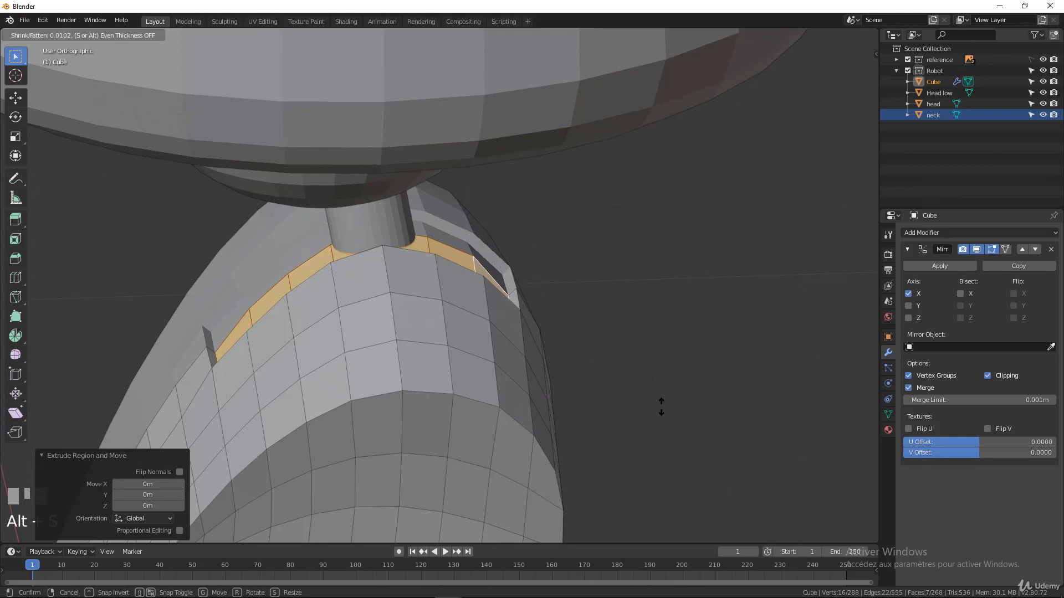
click(654, 410)
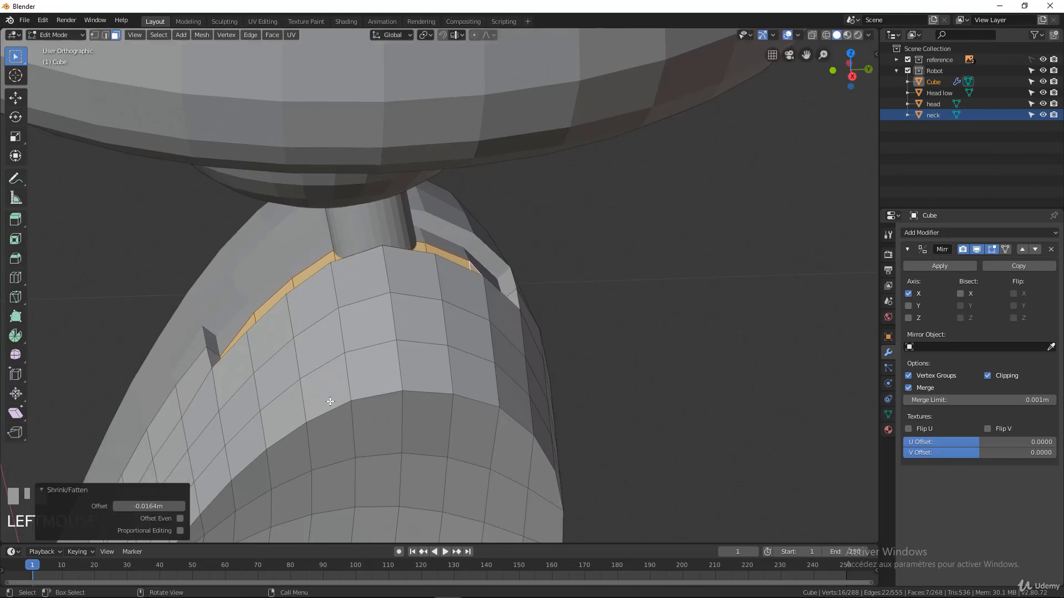
middle_drag(330, 401, 452, 354)
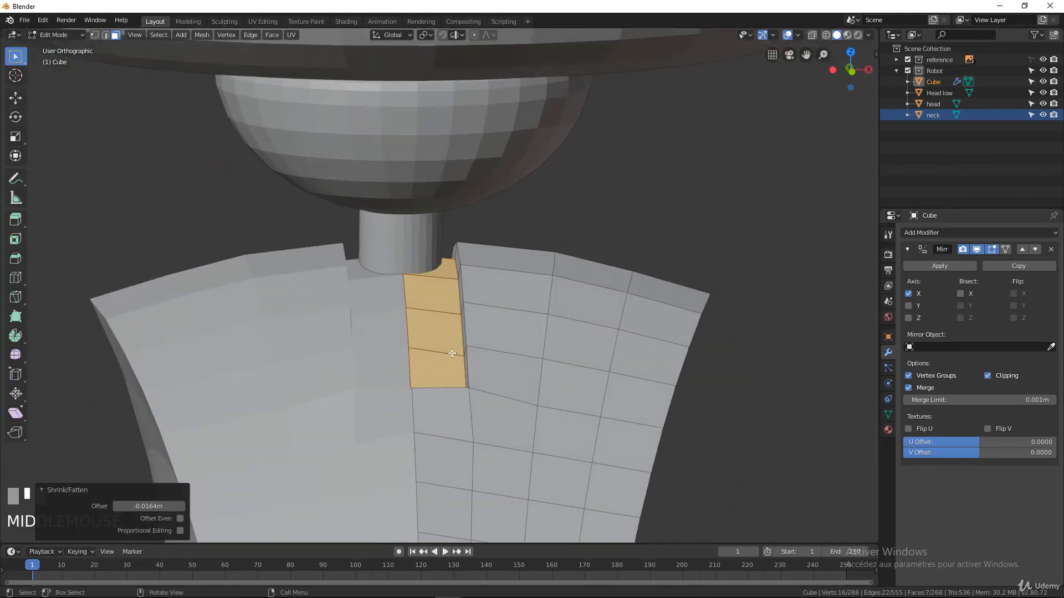
Raise the selected face strip under the neck in the front view with a Shrink/Fatten offset of 0.00409 m.
key(KP_1)
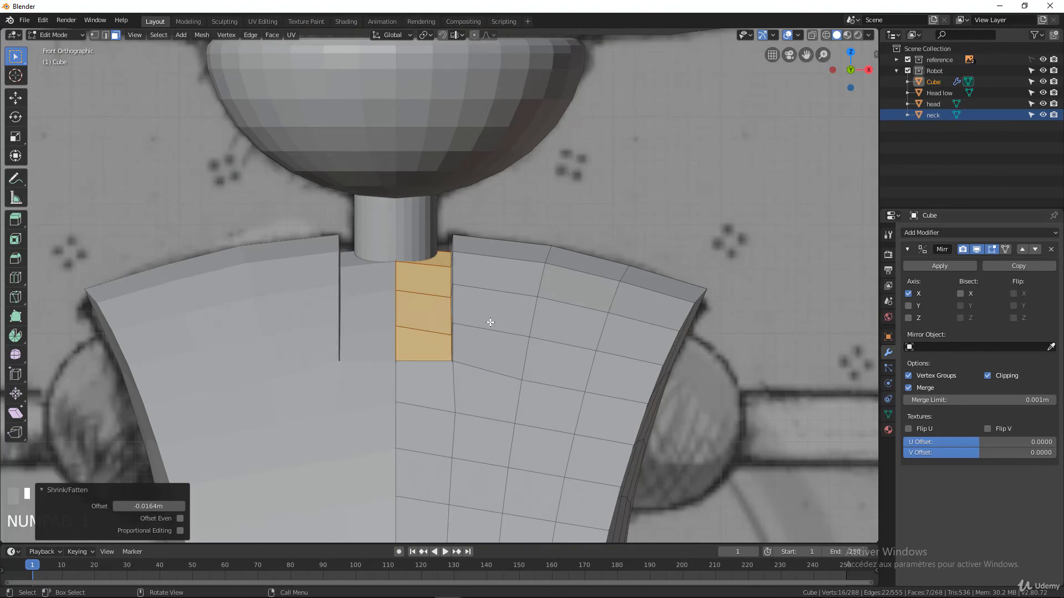
key(alt+s)
click(457, 269)
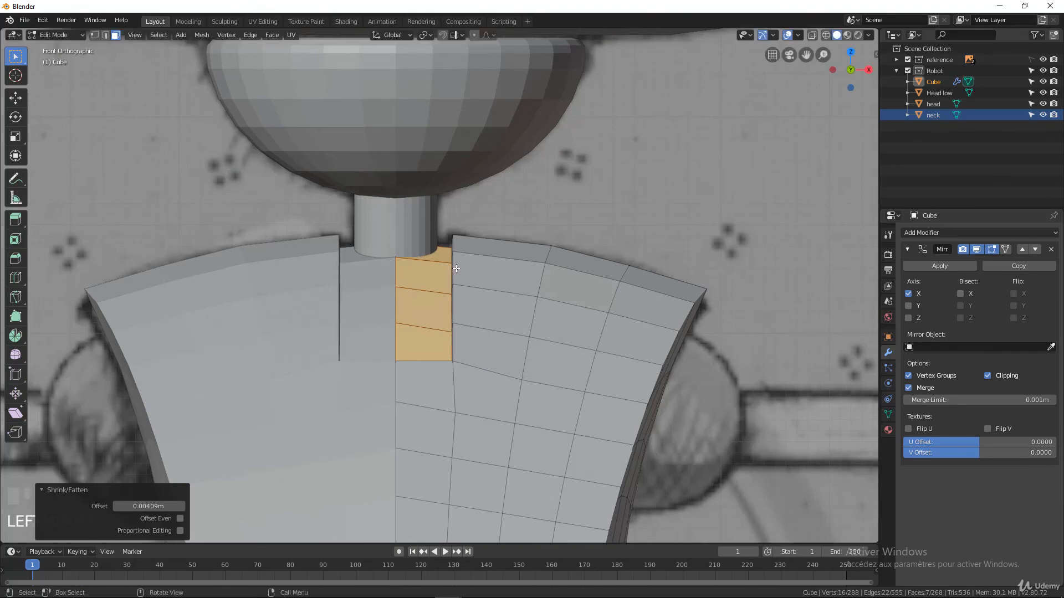
Rename the torso object from Cube to "Body" and return to Object Mode.
scroll(450, 239, down, 3)
middle_drag(450, 239, 510, 517)
scroll(432, 417, up, 3)
mouse_move(432, 417)
middle_down()
mouse_move(464, 377)
mouse_move(369, 371)
mouse_move(488, 382)
mouse_move(415, 383)
middle_up()
scroll(464, 377, down, 3)
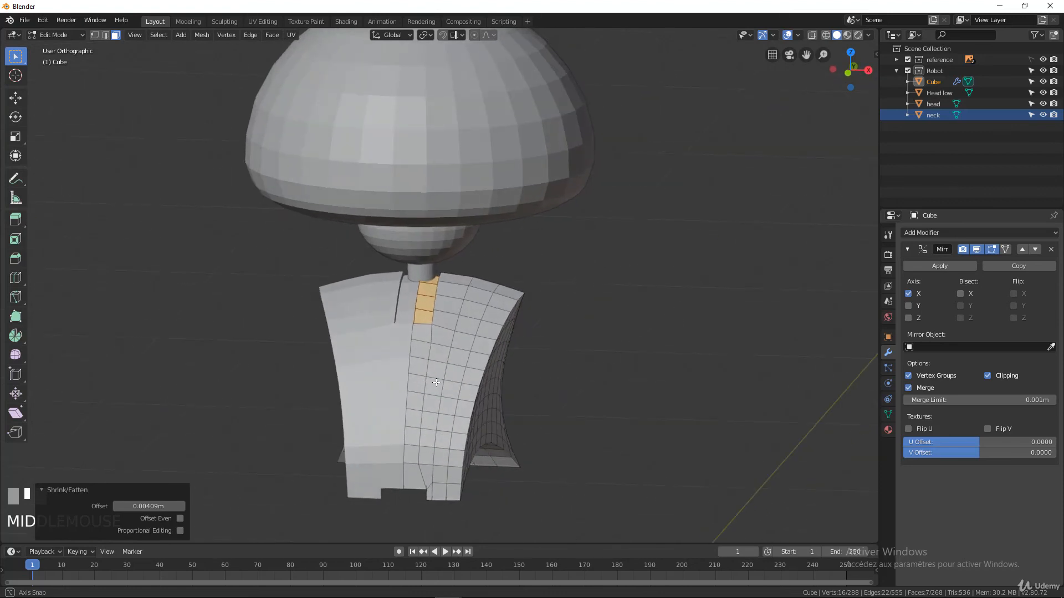
double_click(936, 81)
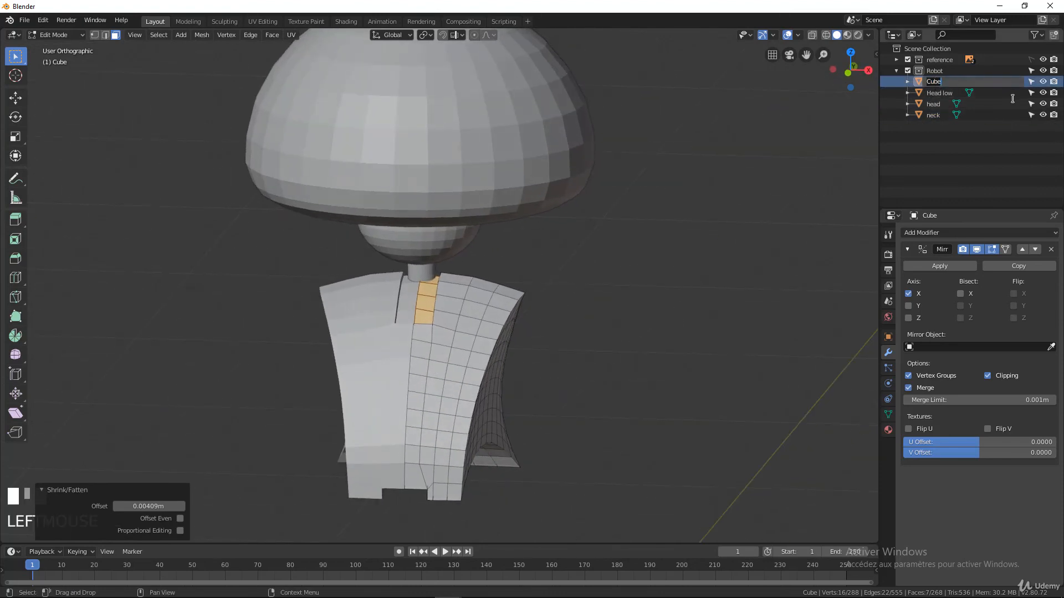
text(Body)
key(Return)
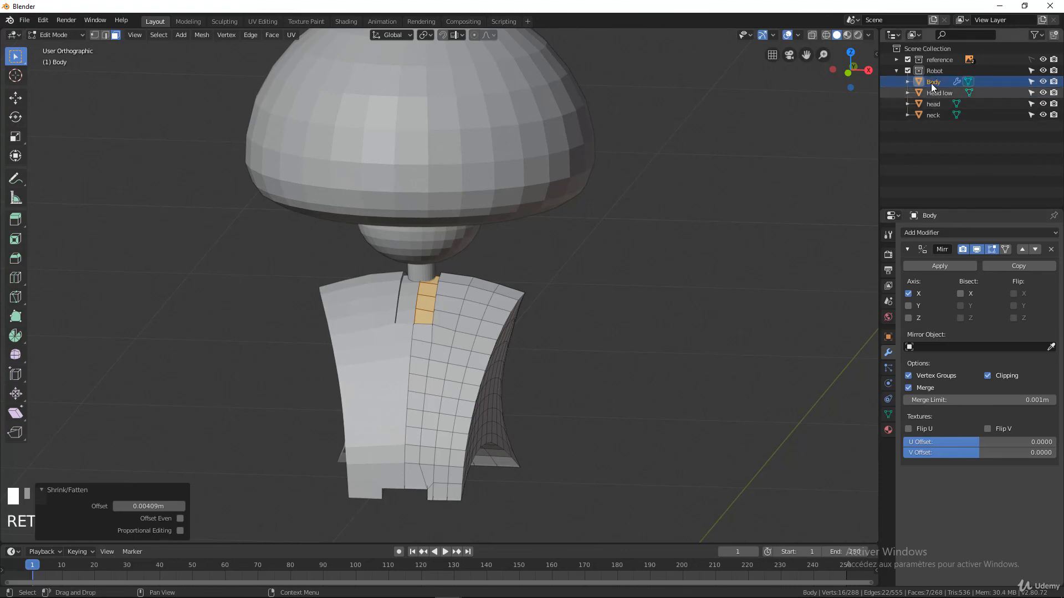
scroll(499, 329, down, 4)
scroll(488, 325, up, 4)
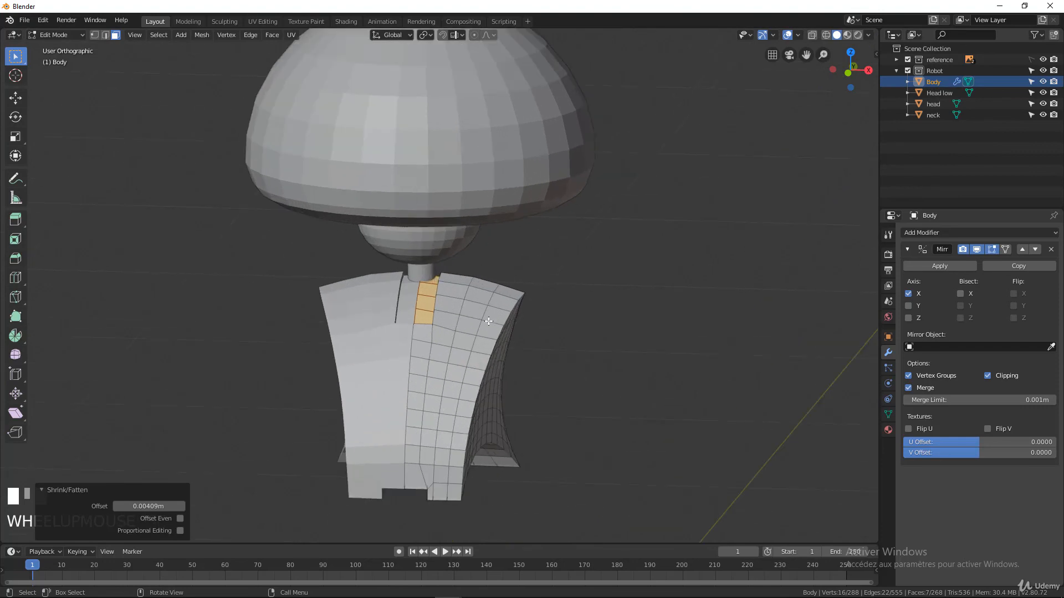
key(Tab)
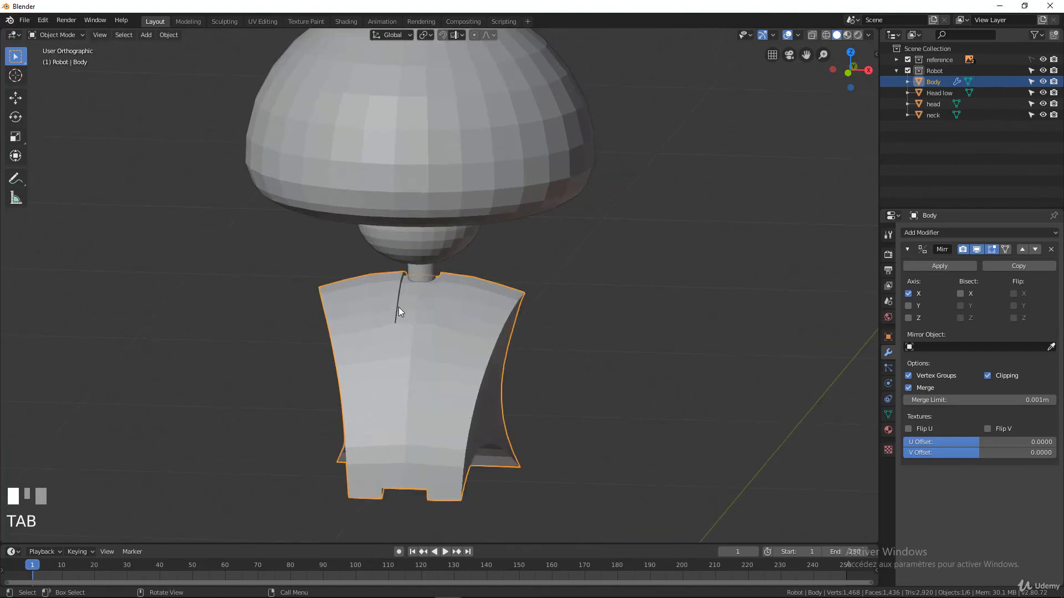
Enable Cavity in the viewport shading options, try the World type, and set the type back to Screen.
click(868, 35)
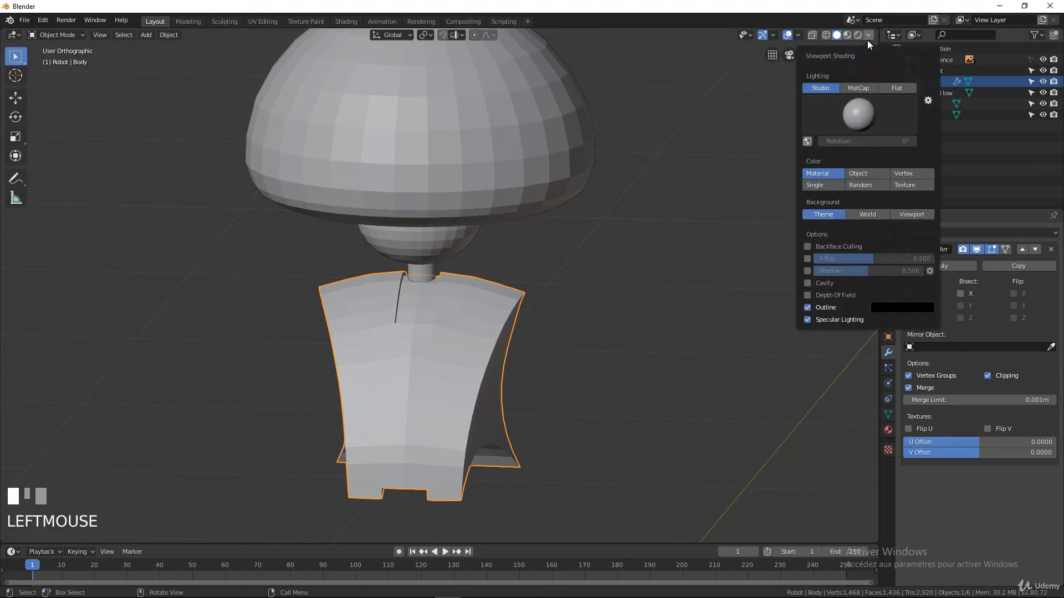
click(807, 283)
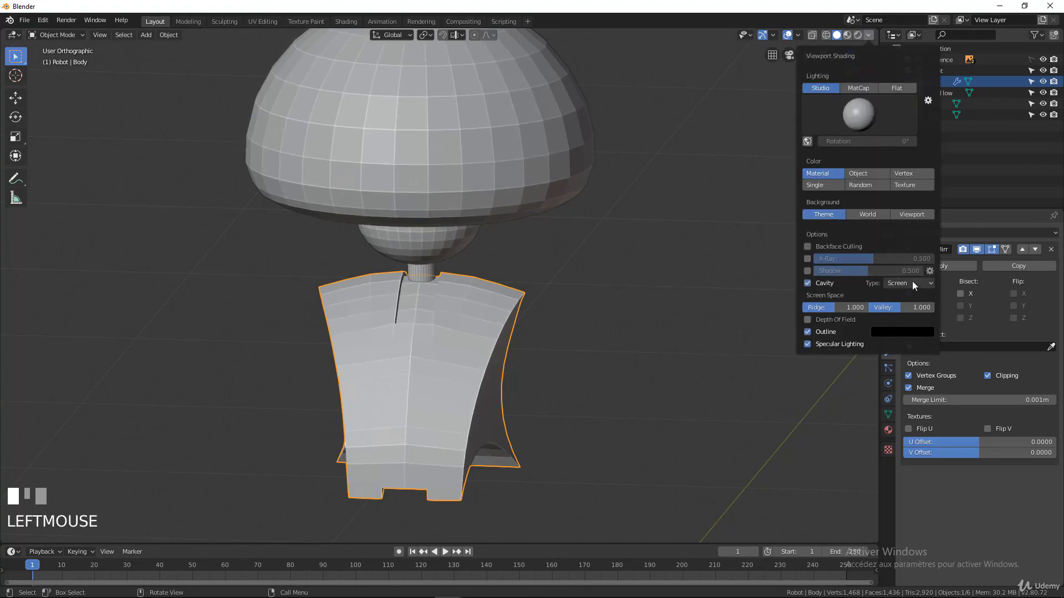
click(914, 285)
click(898, 295)
click(913, 284)
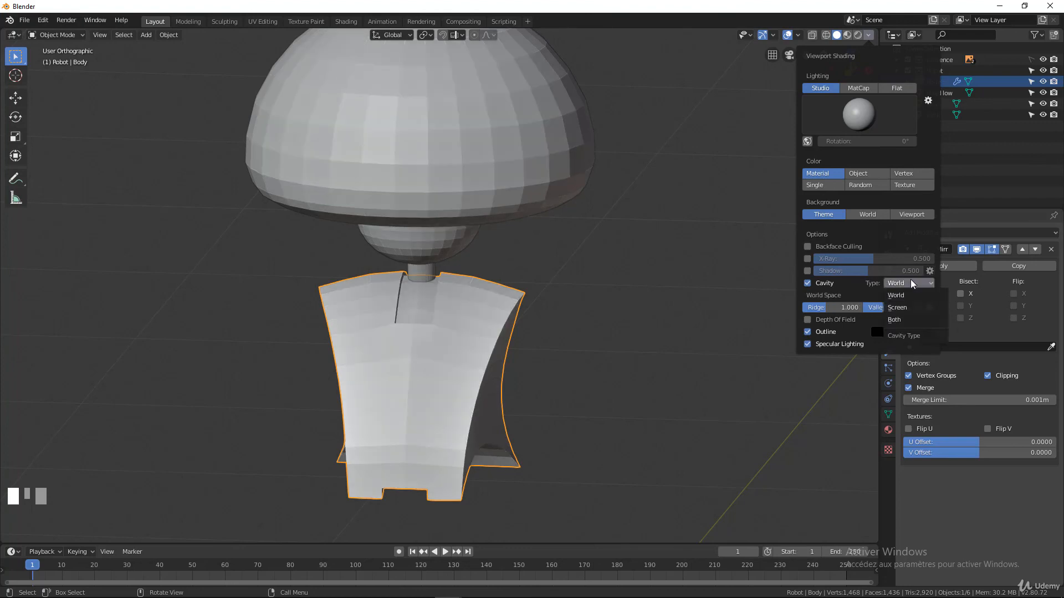
click(902, 298)
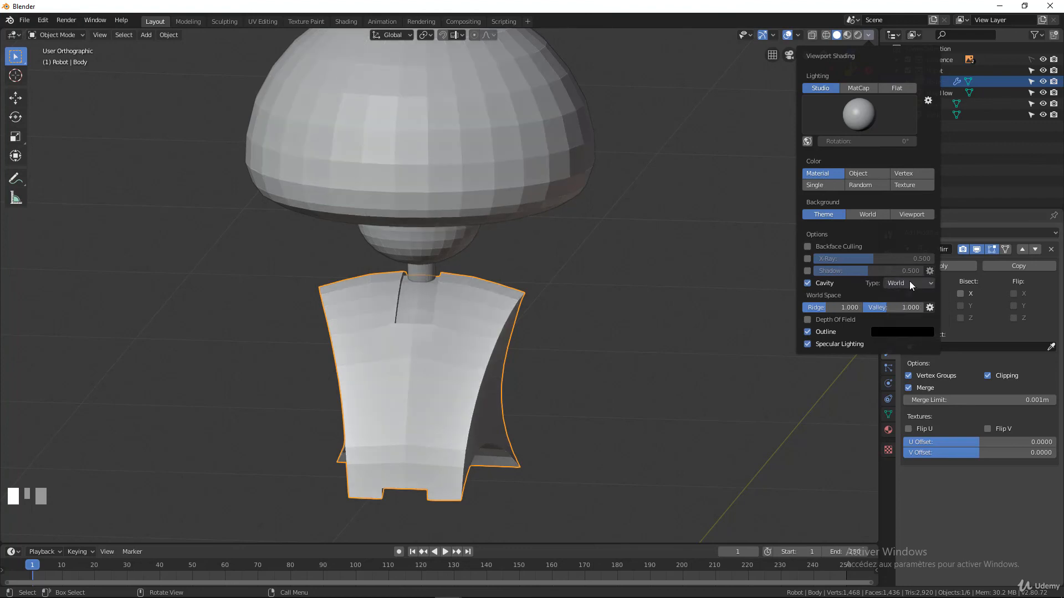
click(909, 284)
click(914, 309)
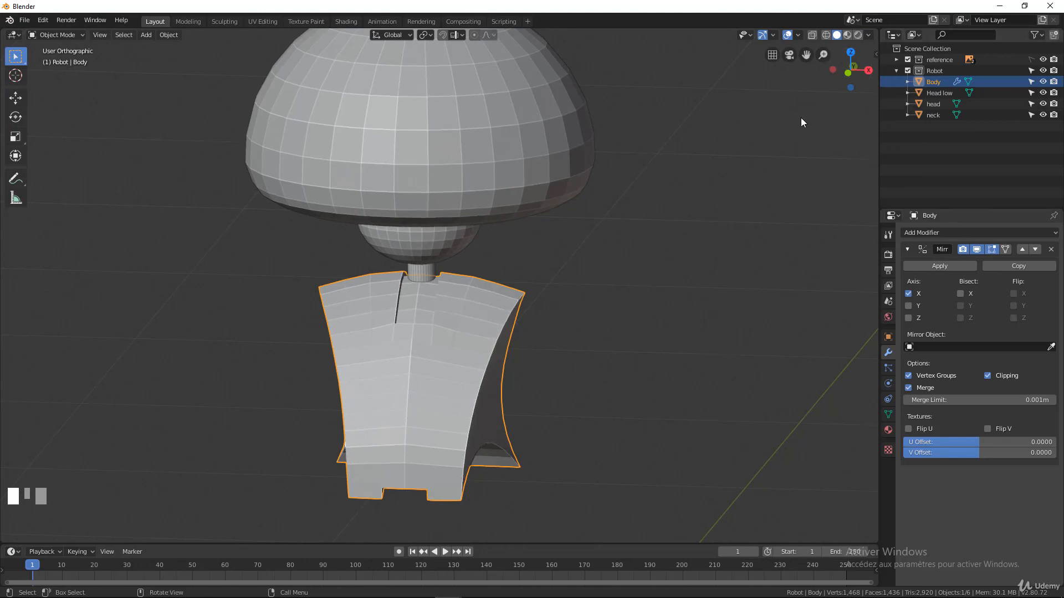
Lower the screen-space cavity Ridge to 0.400 and adjust its Valley strength.
click(869, 36)
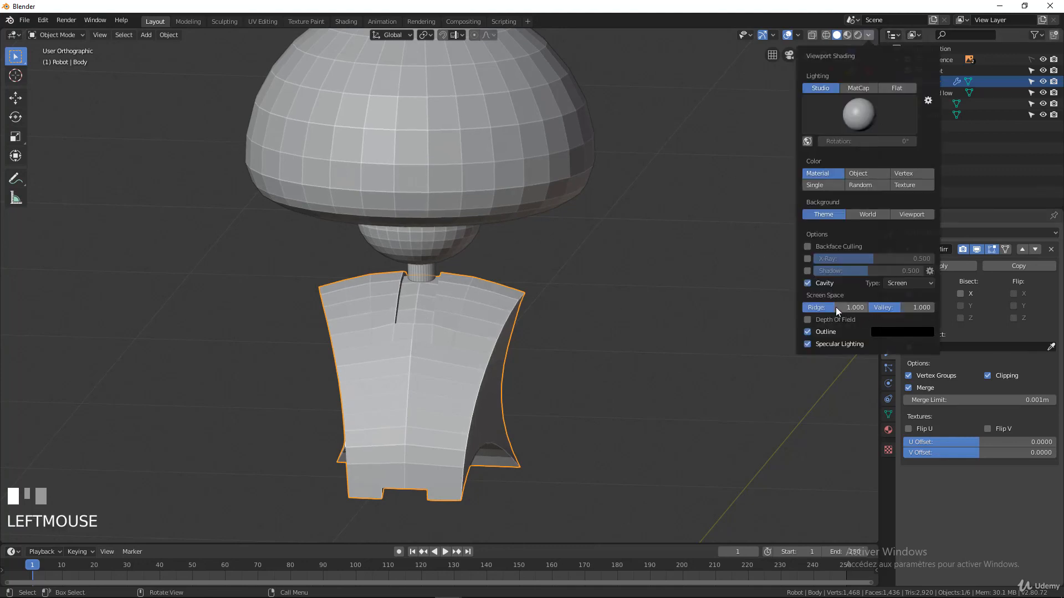
mouse_move(836, 307)
mouse_down()
mouse_move(806, 307)
mouse_move(826, 311)
mouse_up()
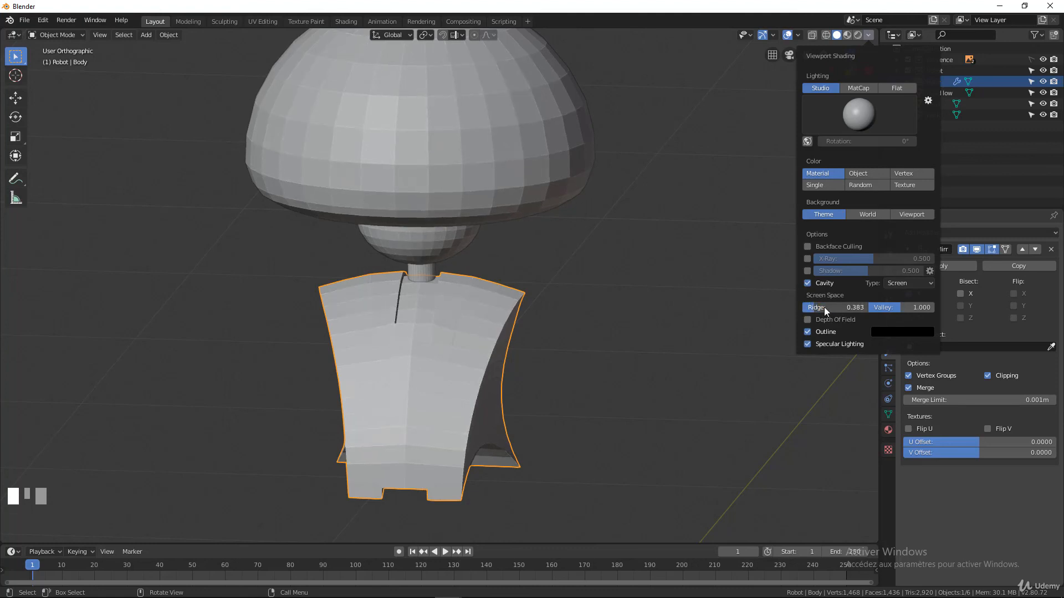
mouse_move(904, 308)
mouse_down()
mouse_move(928, 308)
mouse_move(874, 308)
mouse_move(905, 308)
mouse_up()
Switch the cavity type to World and adjust the world-space Valley strength.
click(909, 283)
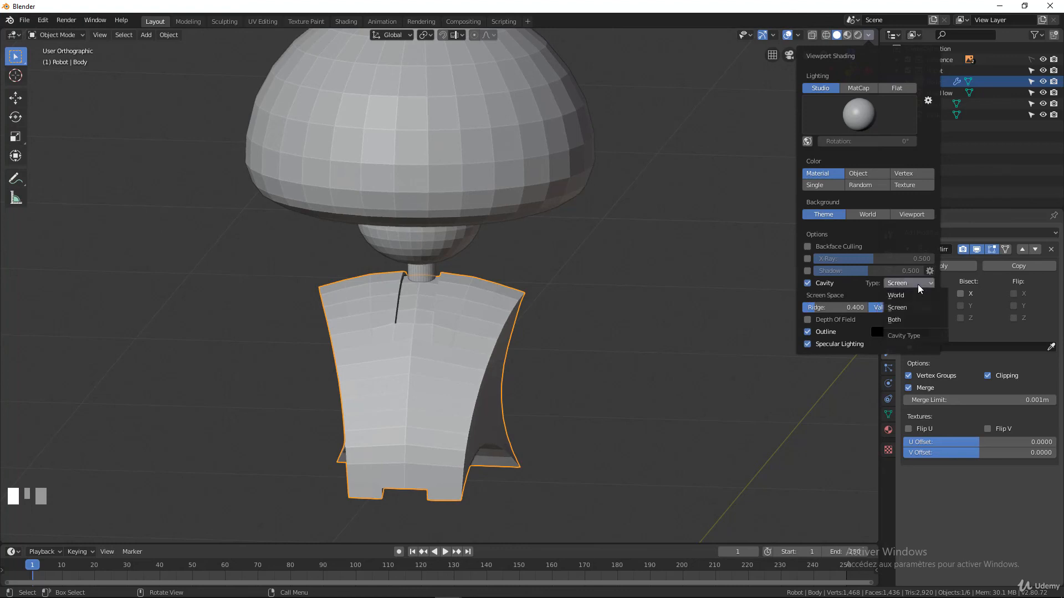
click(899, 297)
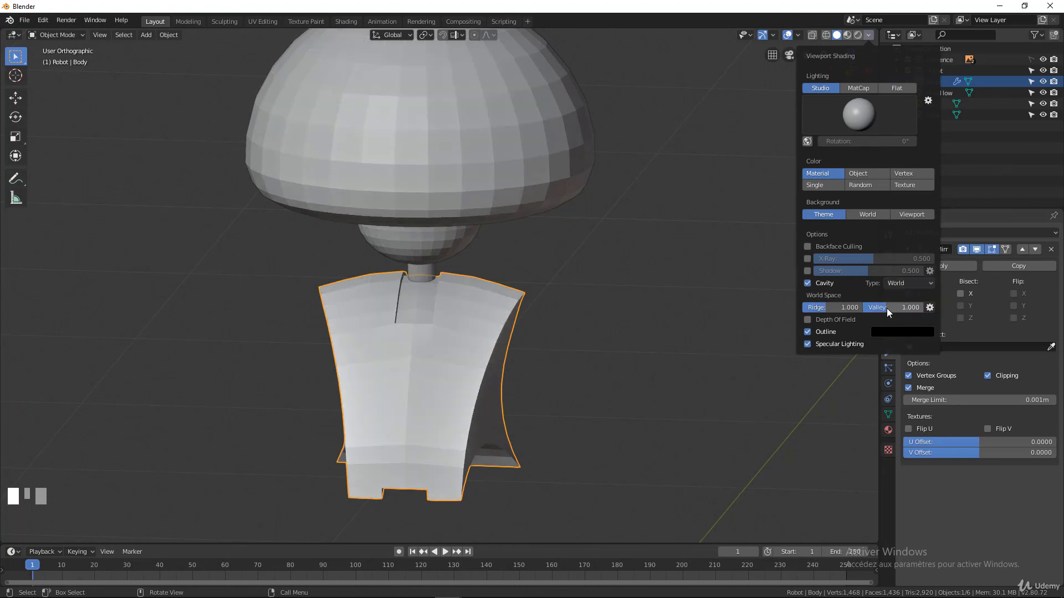
drag(887, 308, 900, 308)
drag(890, 308, 894, 308)
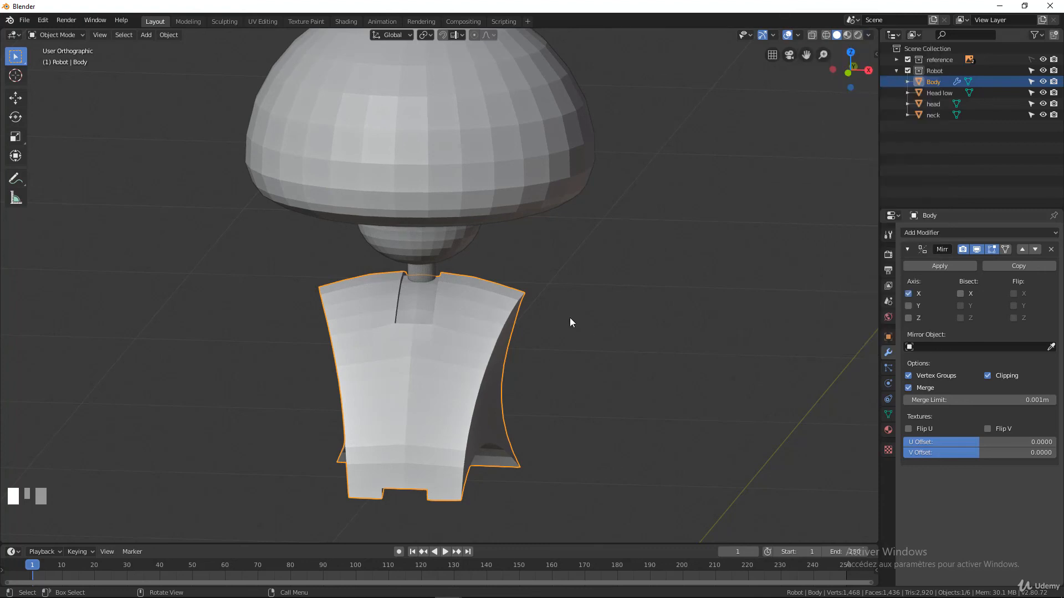
Deselect all objects and compare the head, neck and torso with the front reference sketch.
mouse_move(570, 319)
middle_down()
mouse_move(458, 302)
mouse_move(550, 314)
mouse_move(491, 313)
middle_up()
key(a)
scroll(511, 308, down, 4)
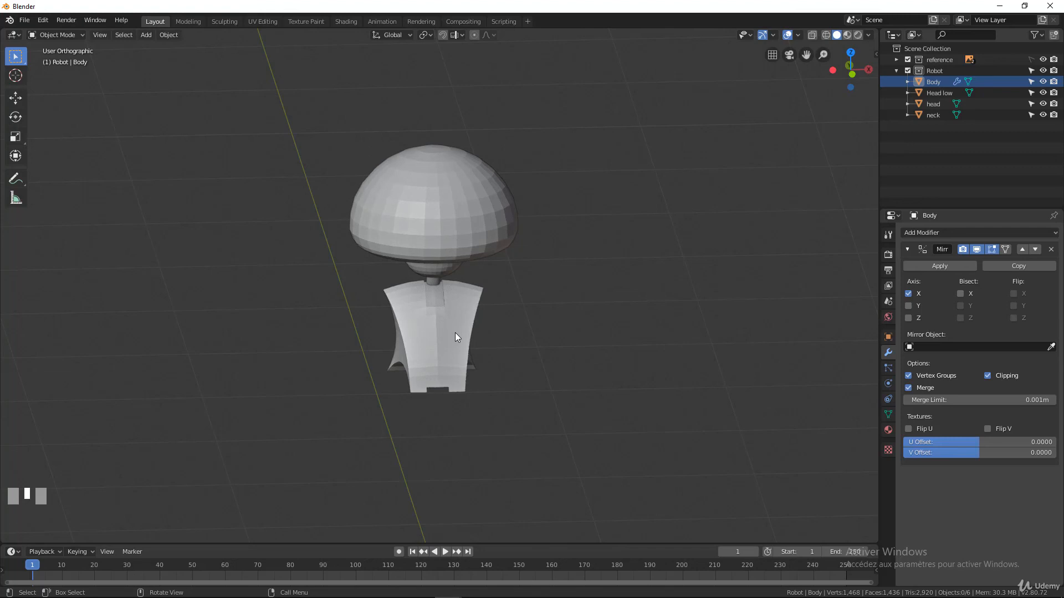
key(KP_1)
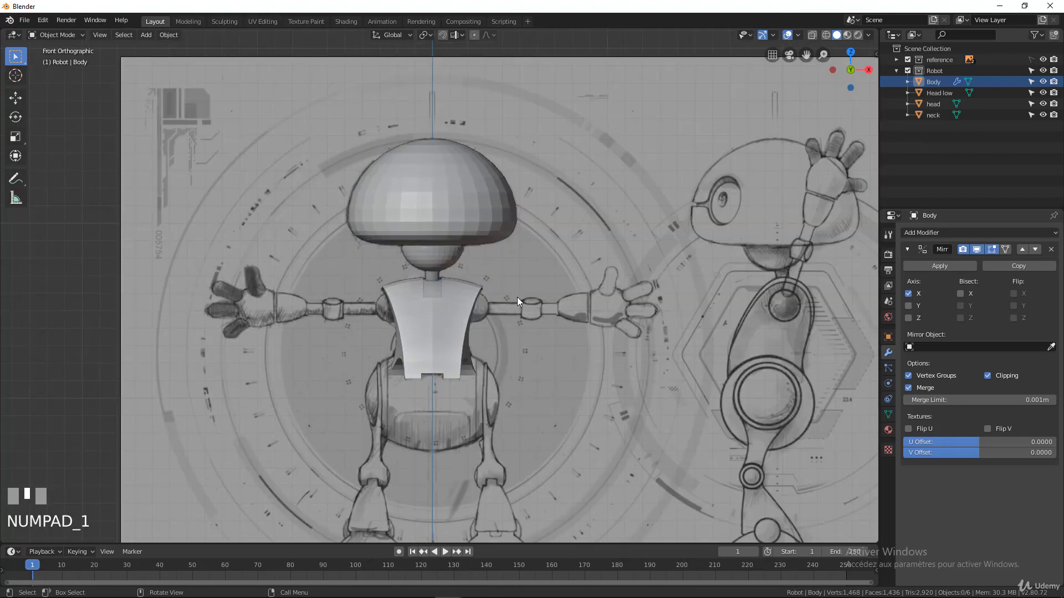
scroll(517, 301, up, 3)
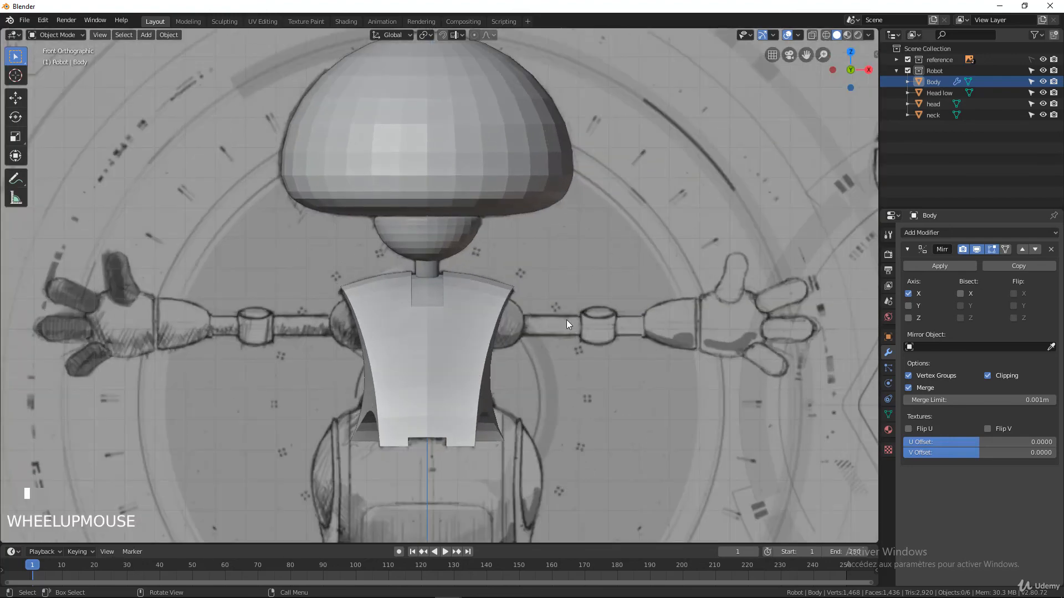